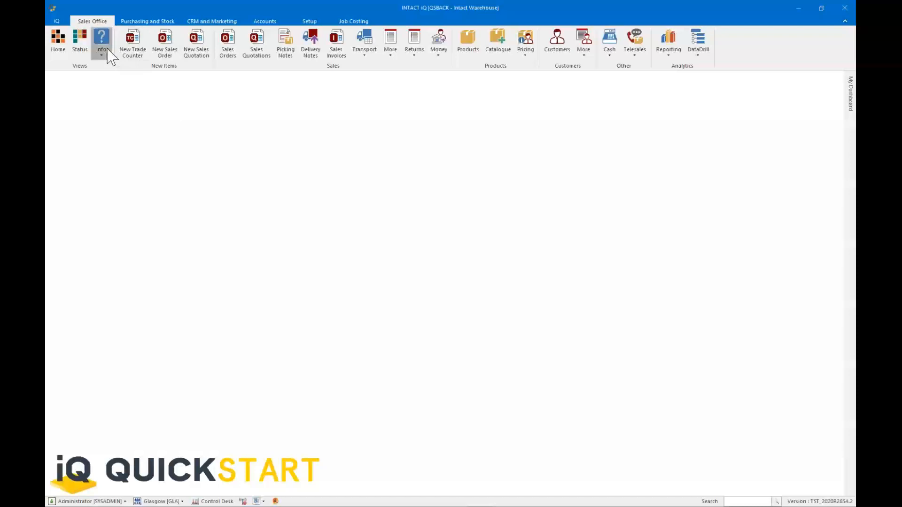
View the keyboard shortcuts information page and close it
left_click(109, 68)
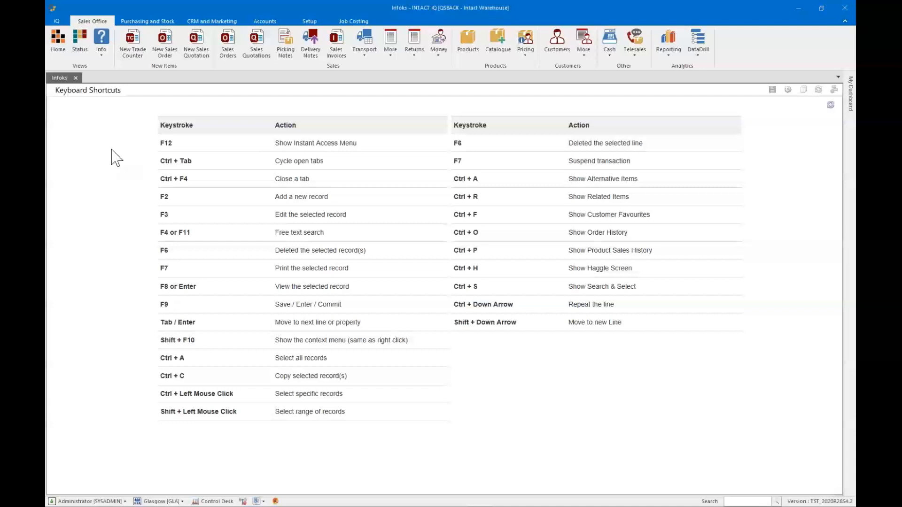
left_click(76, 78)
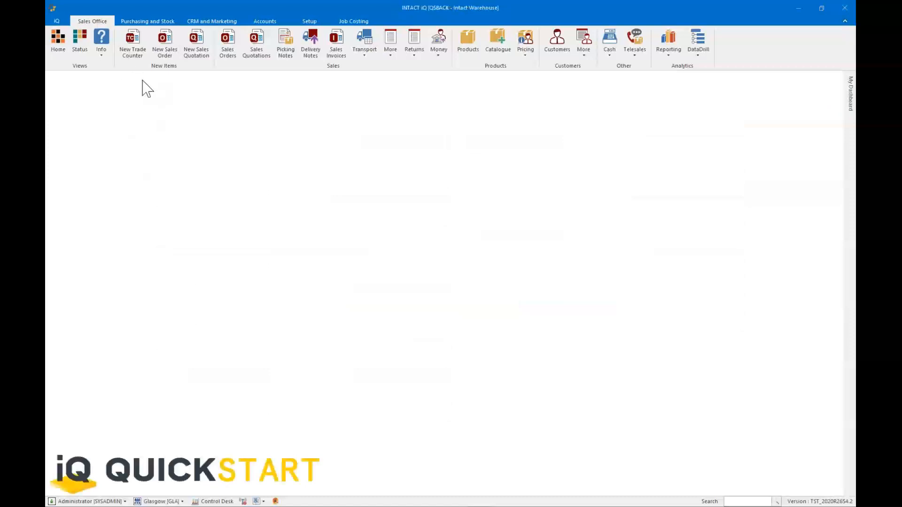
Add New Sales Order, Sales Invoices and Company Settings to the Quick Access Toolbar
right_click(166, 42)
left_click(184, 46)
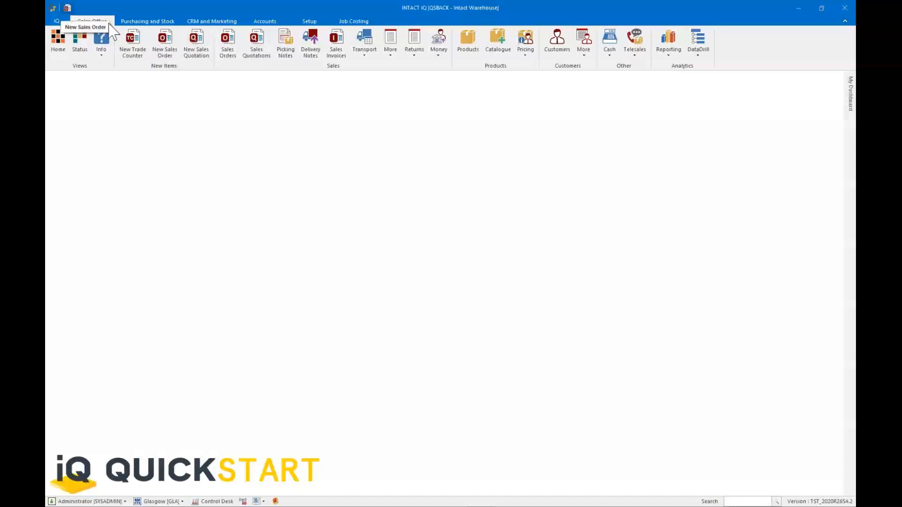
right_click(335, 47)
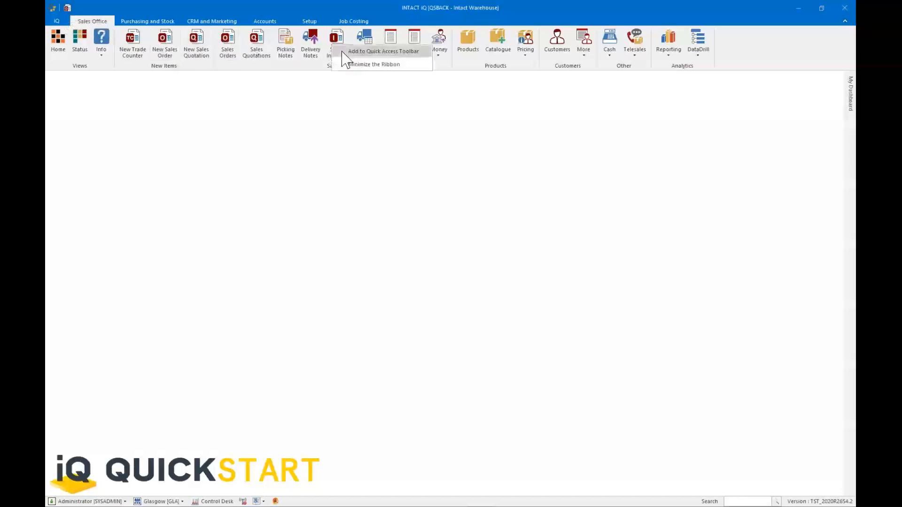
left_click(342, 52)
left_click(310, 21)
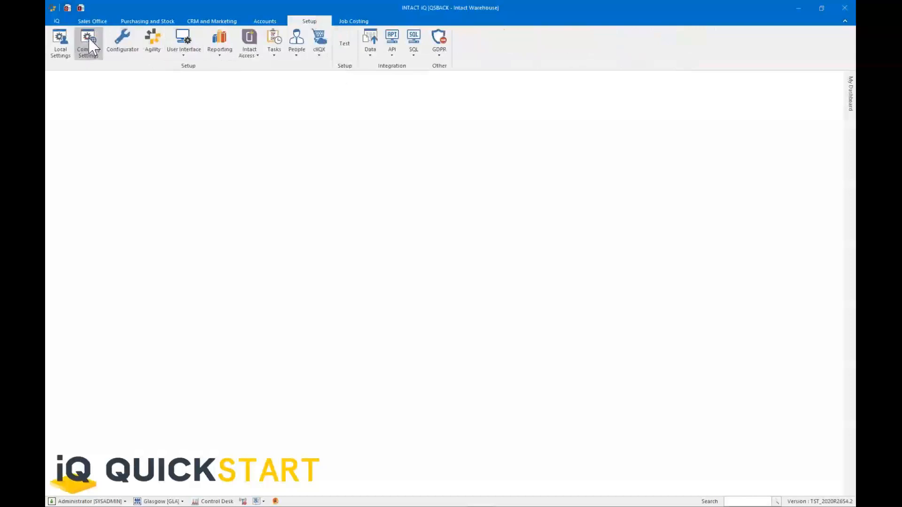
right_click(90, 46)
left_click(115, 46)
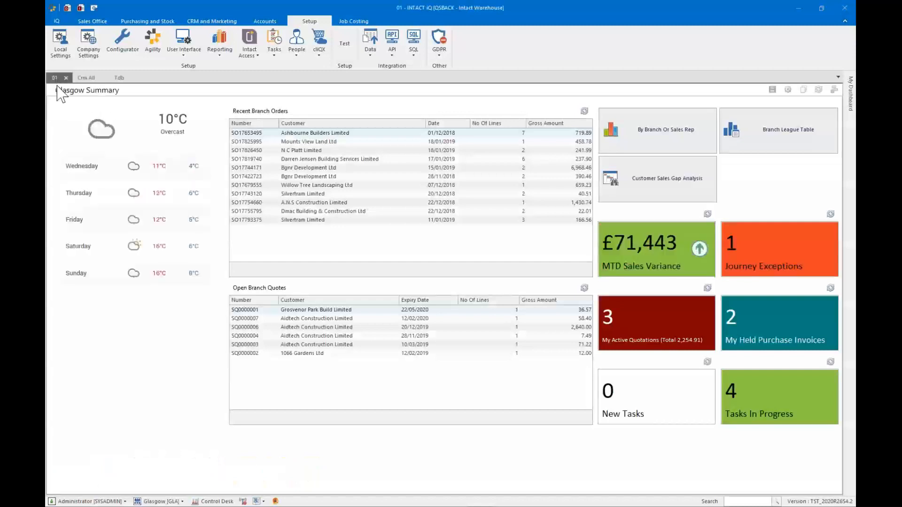
Move the 01 dashboard tab behind the Crm All and Tdb tabs
left_click_drag(66, 105, 137, 86)
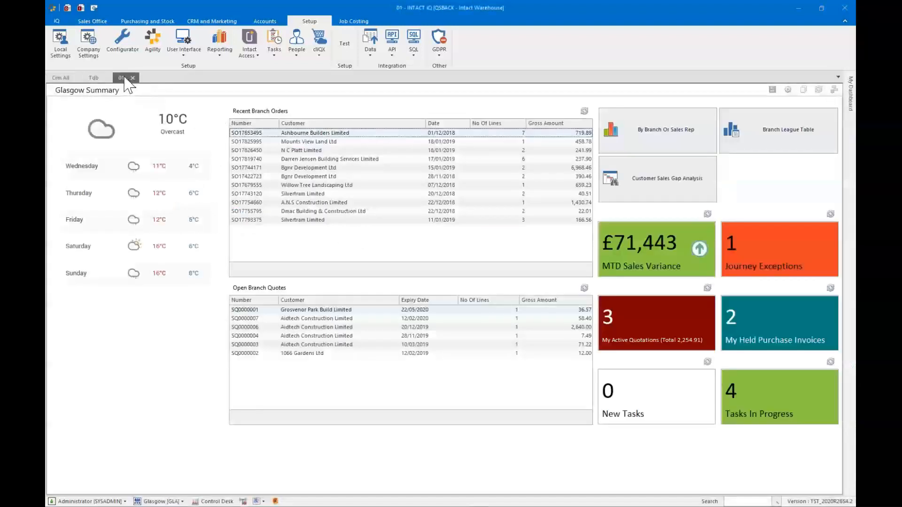
double_click(125, 77)
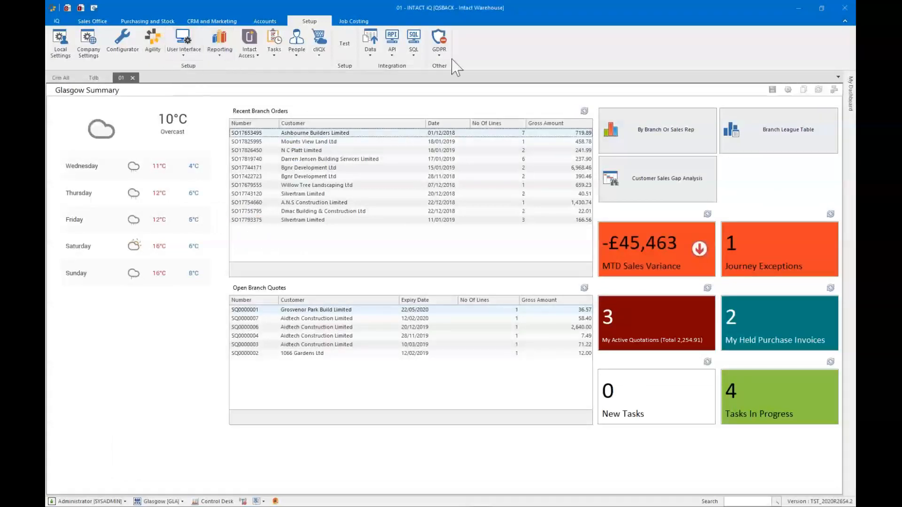
Minimize the ribbon, and restore it with the Crm All dashboard on display
right_click(511, 53)
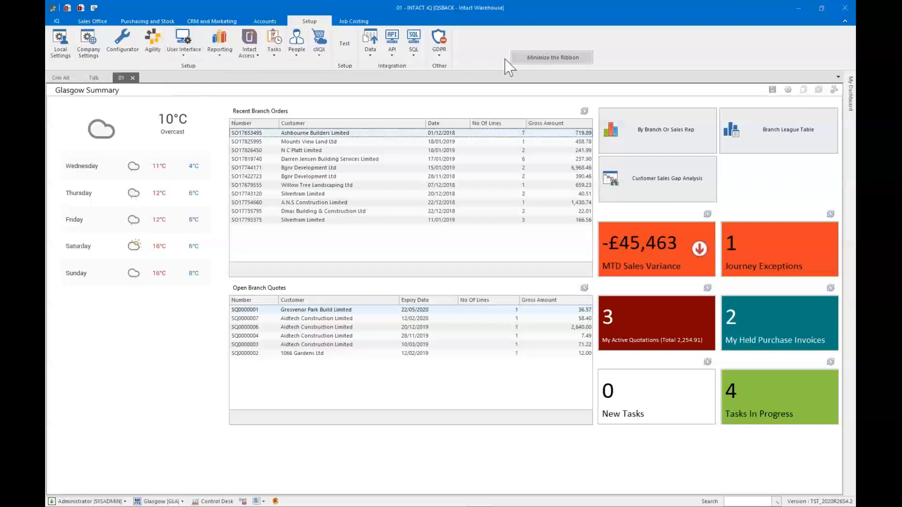
left_click(419, 82)
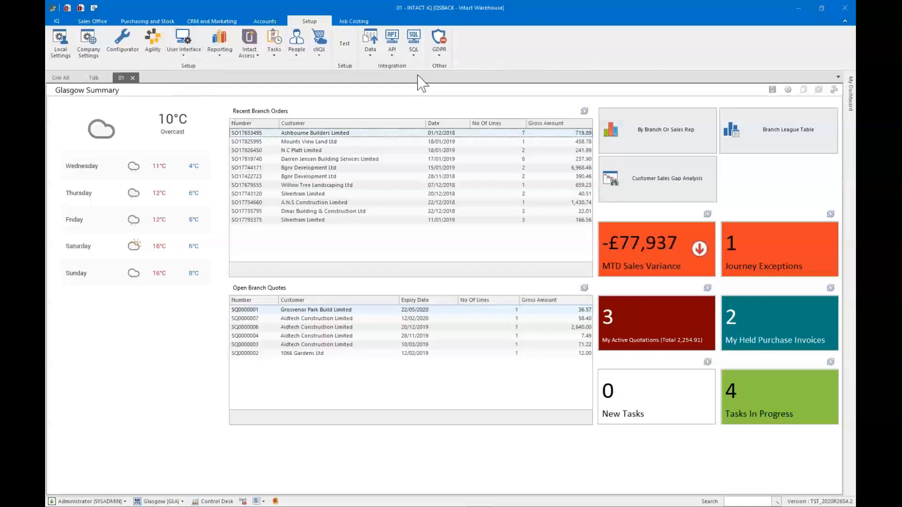
key("ctrl+F1")
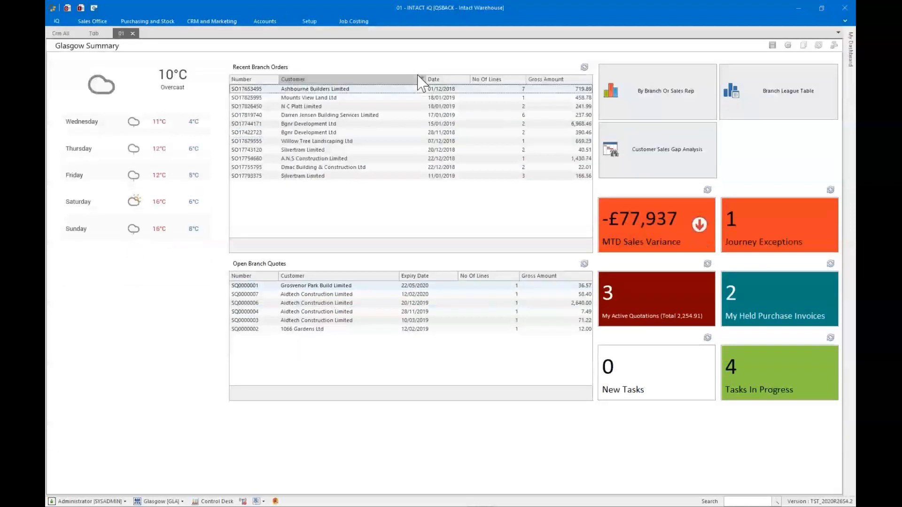
left_click(66, 36)
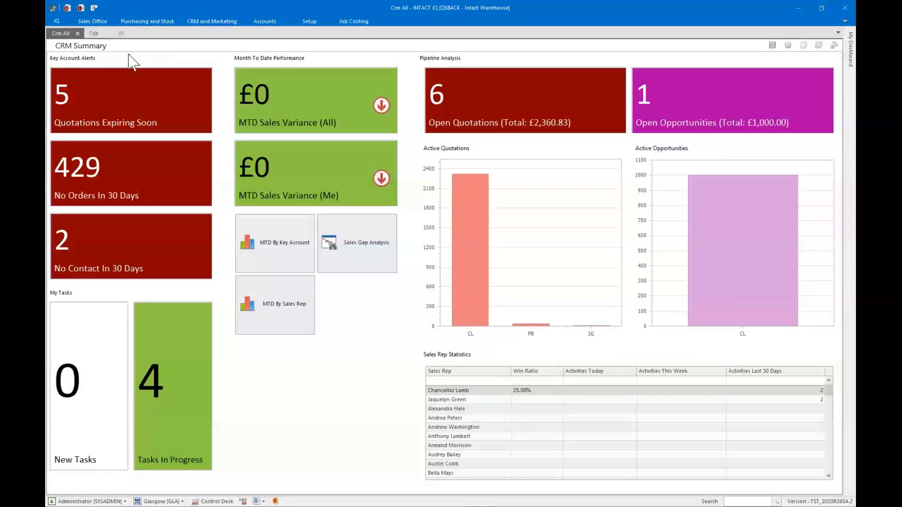
key("ctrl+F1")
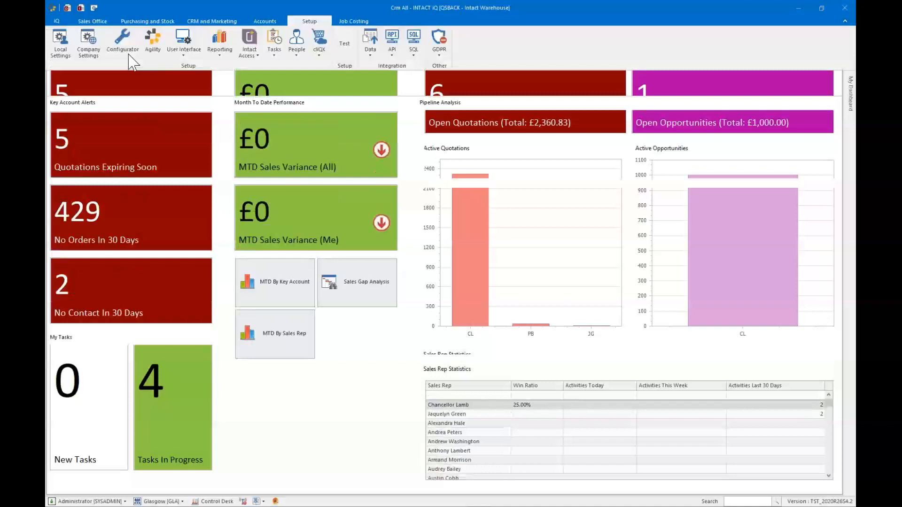
Open the sales office customer list and look at its free text search, cancelling without searching
left_click(95, 22)
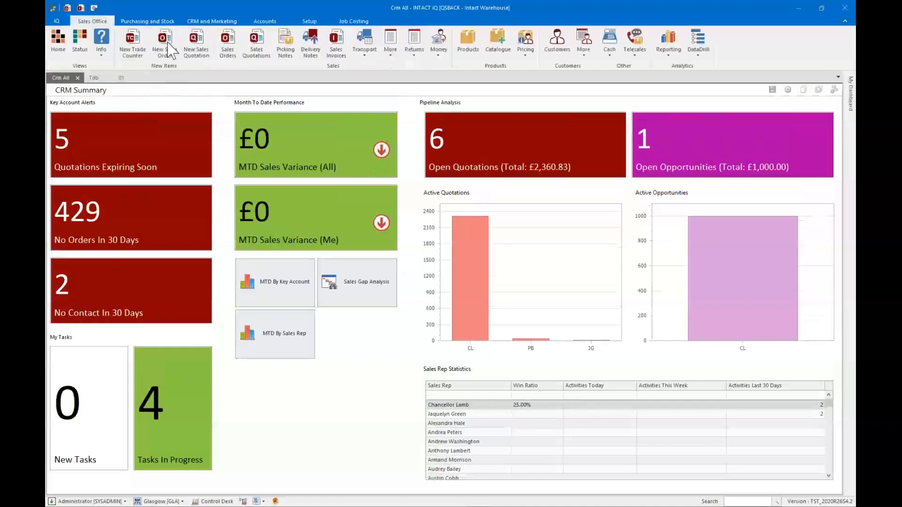
left_click(570, 55)
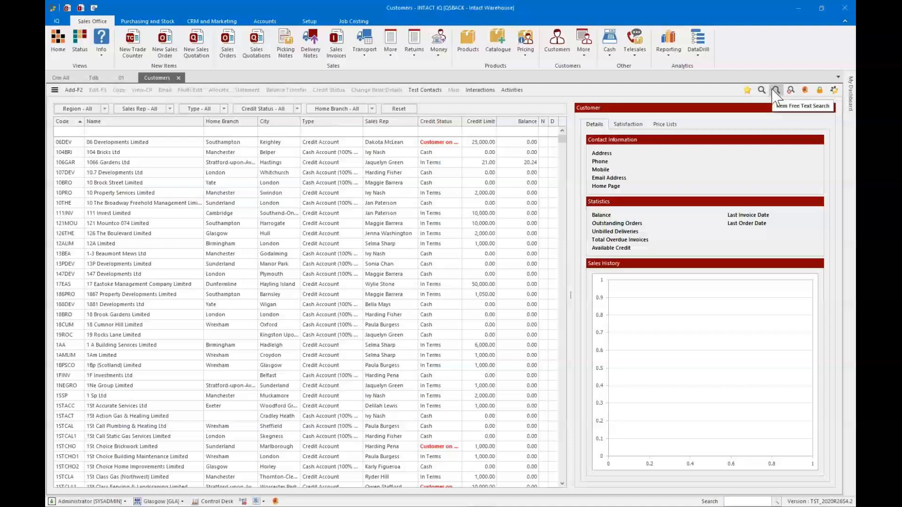
left_click(775, 90)
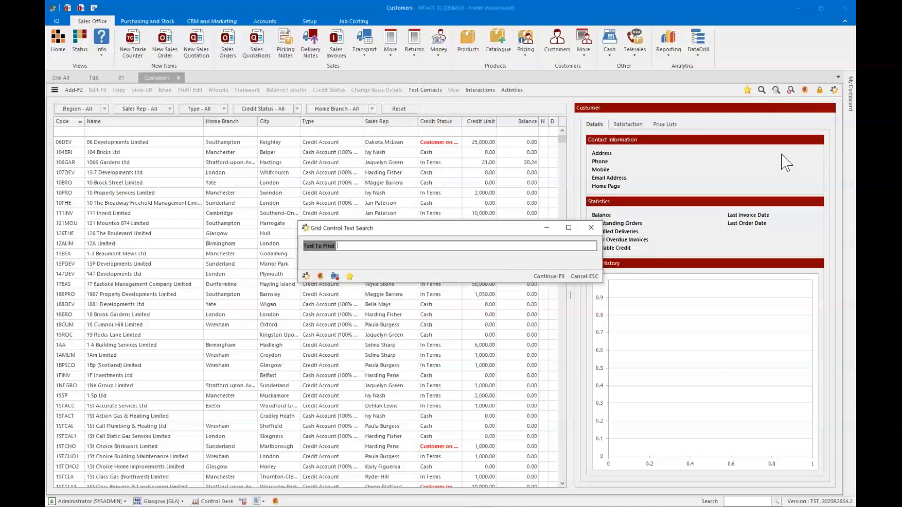
left_click(587, 280)
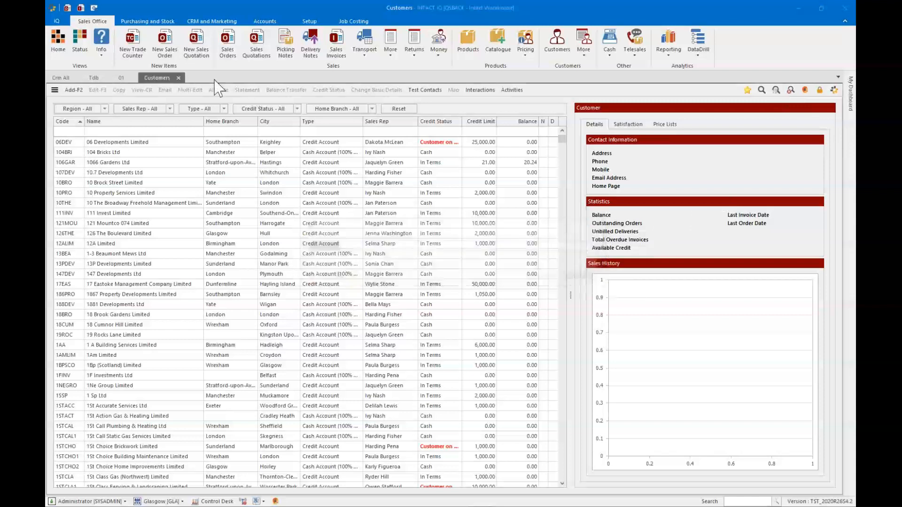
Close the customer list and all remaining open dashboard tabs
left_click(178, 77)
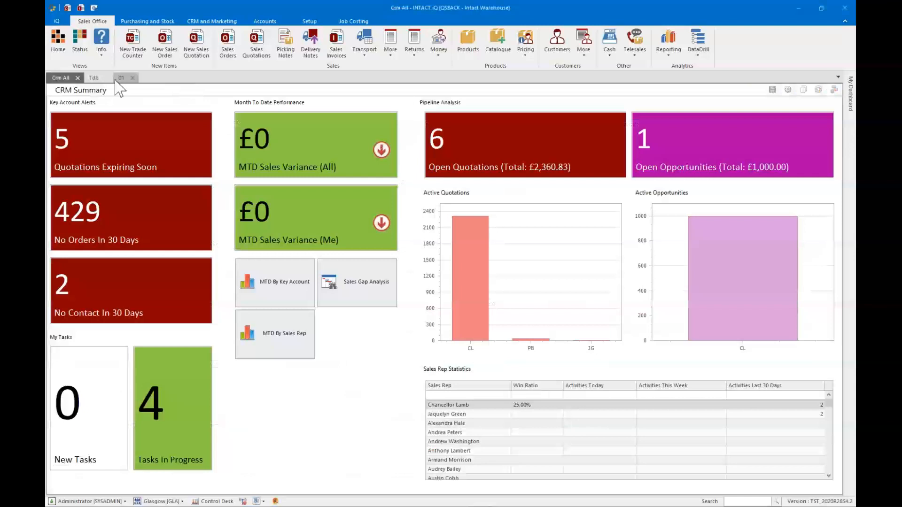
right_click(151, 81)
left_click(165, 86)
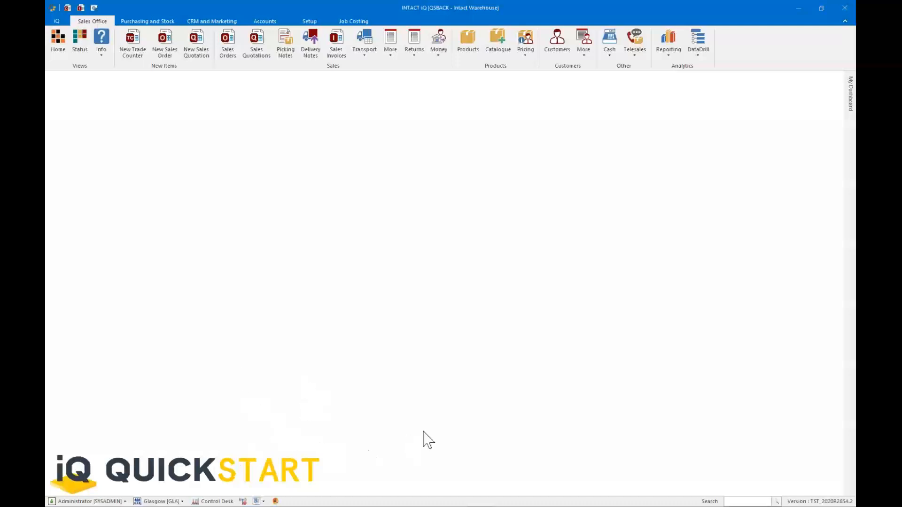
View My Dashboard and open the 00 - Full role for editing from the roles list
left_click(851, 97)
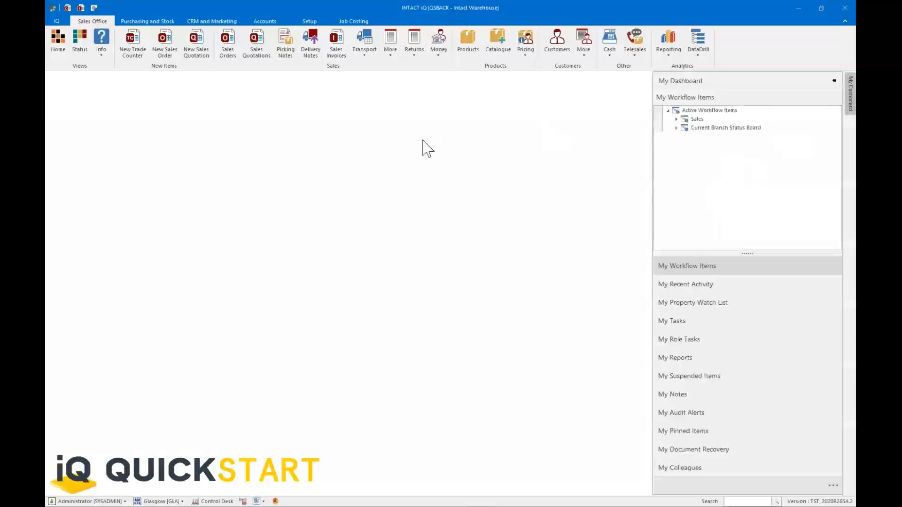
left_click(307, 22)
left_click(297, 44)
left_click(306, 86)
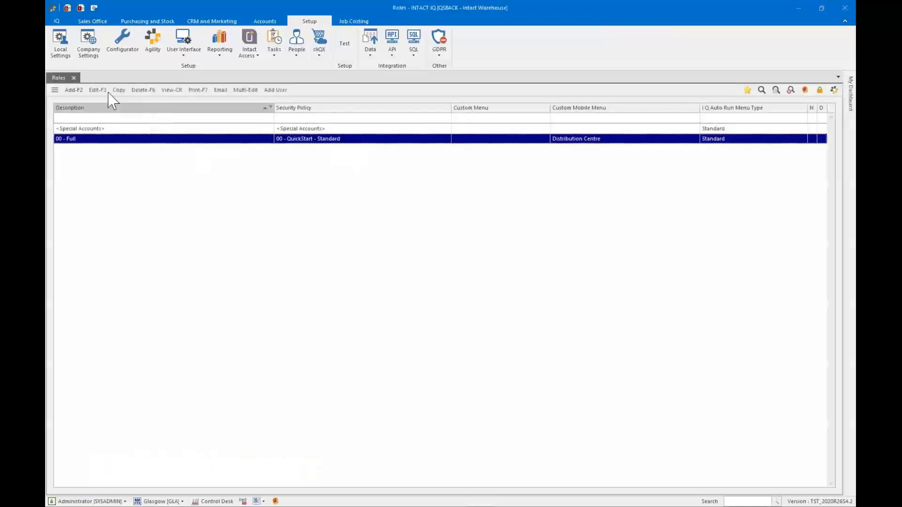
left_click(97, 90)
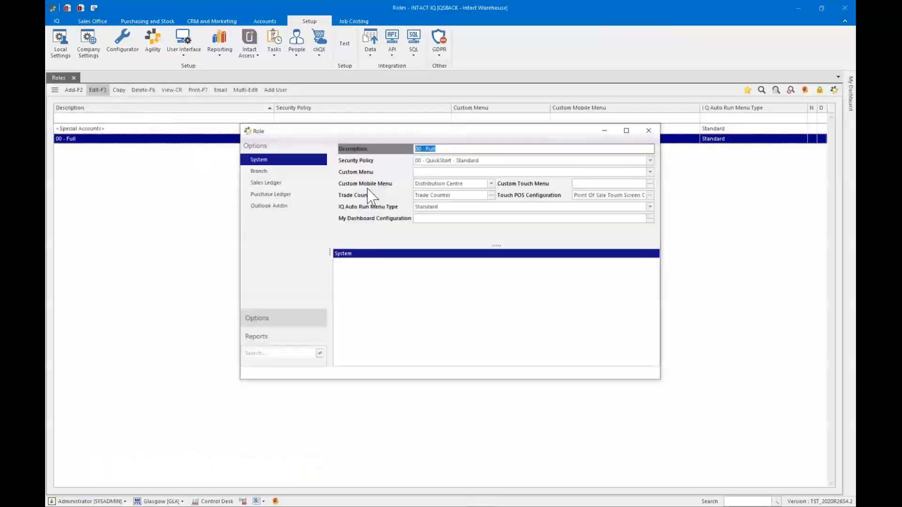
Check the choices for the role's User Dashboard option and search the role's properties for "dash"
left_click(621, 346)
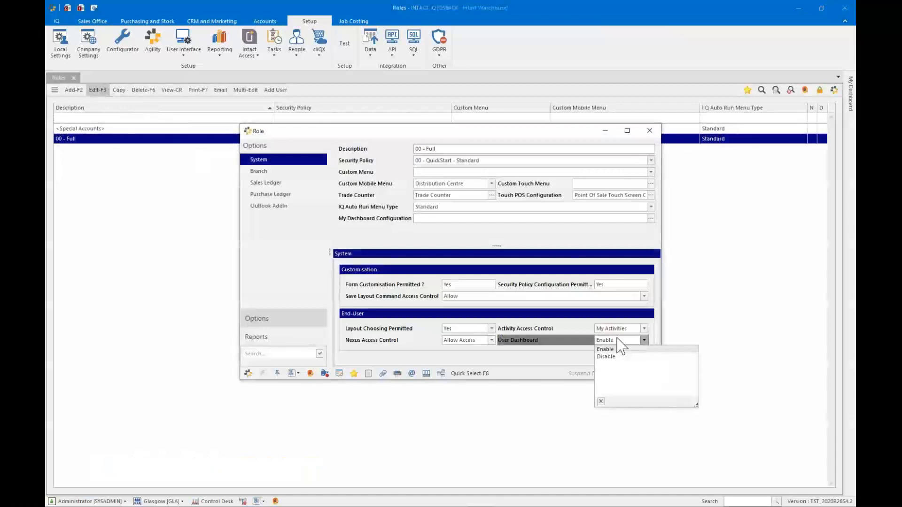
left_click(502, 359)
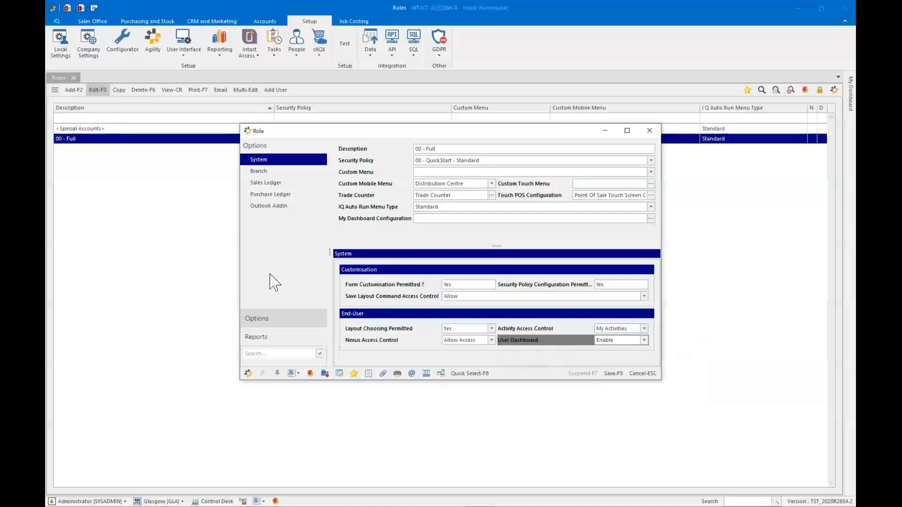
left_click(276, 354)
type("dash")
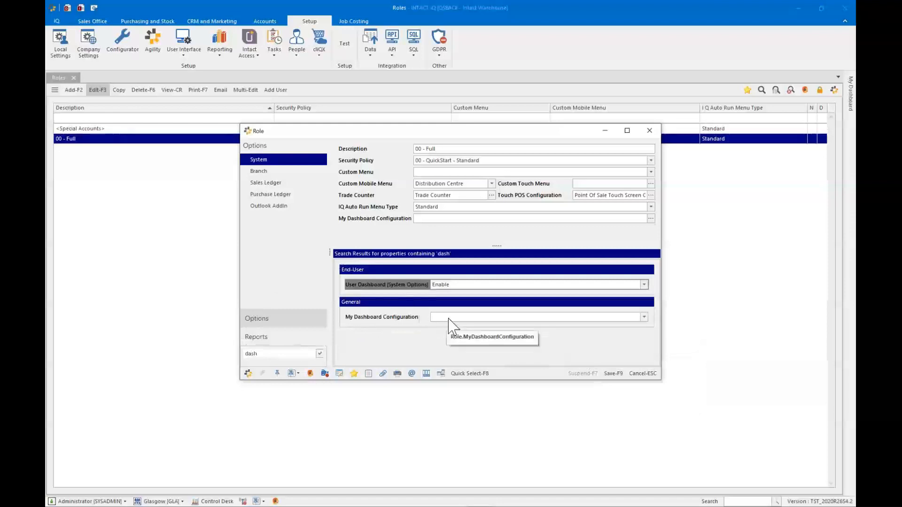
Examine the dashboard part settings behind My Dashboard Configuration, and leave the role without saving
left_click(449, 318)
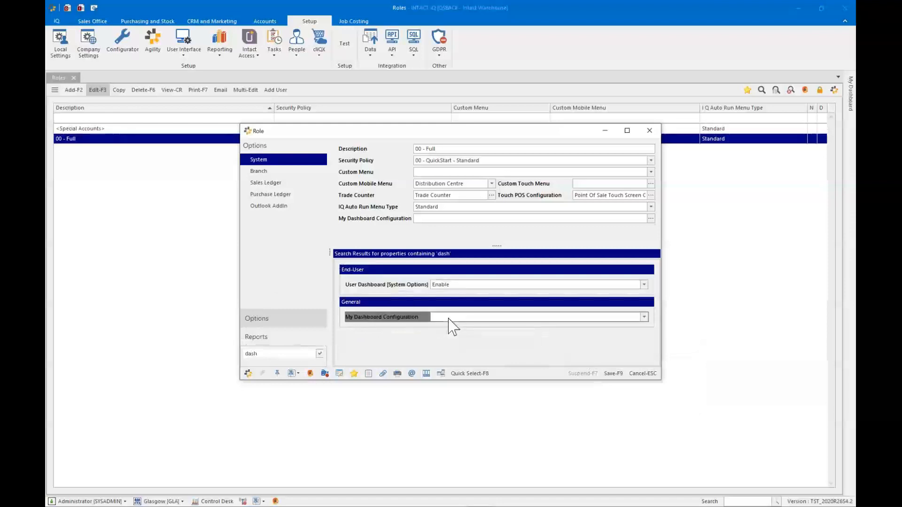
double_click(449, 318)
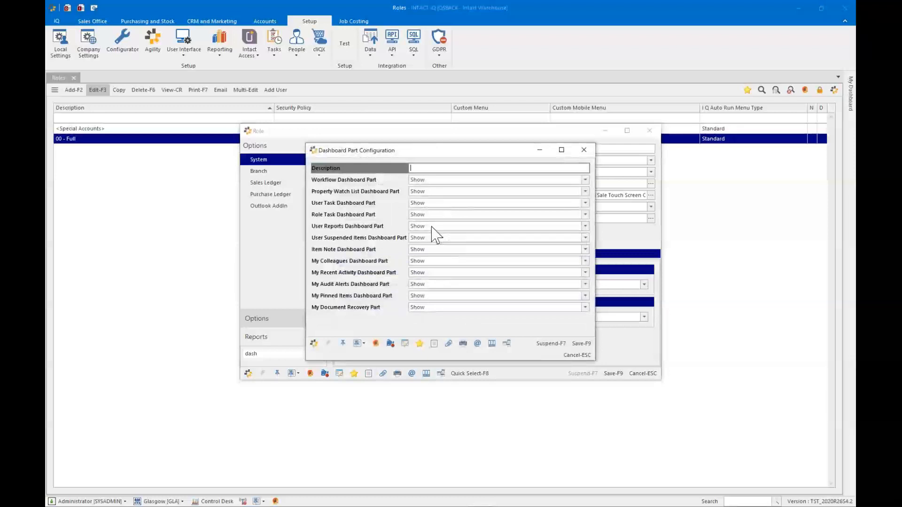
left_click(585, 355)
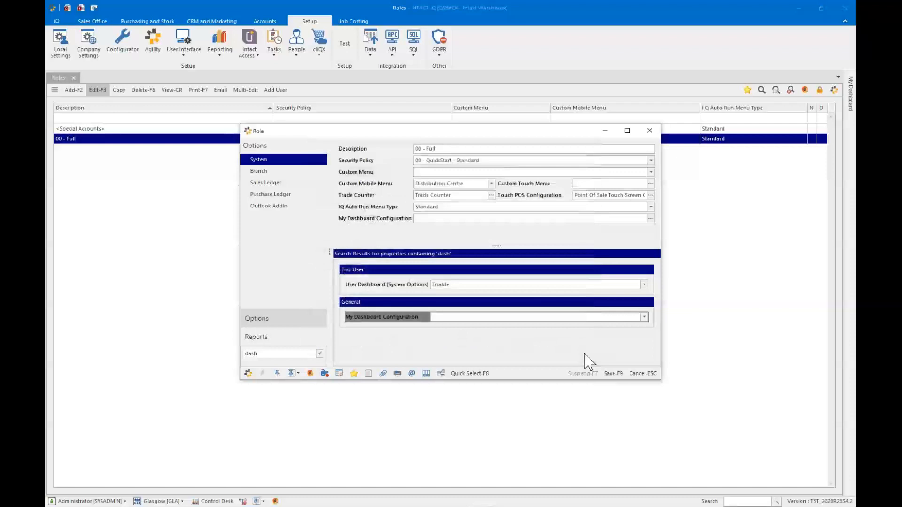
left_click(646, 375)
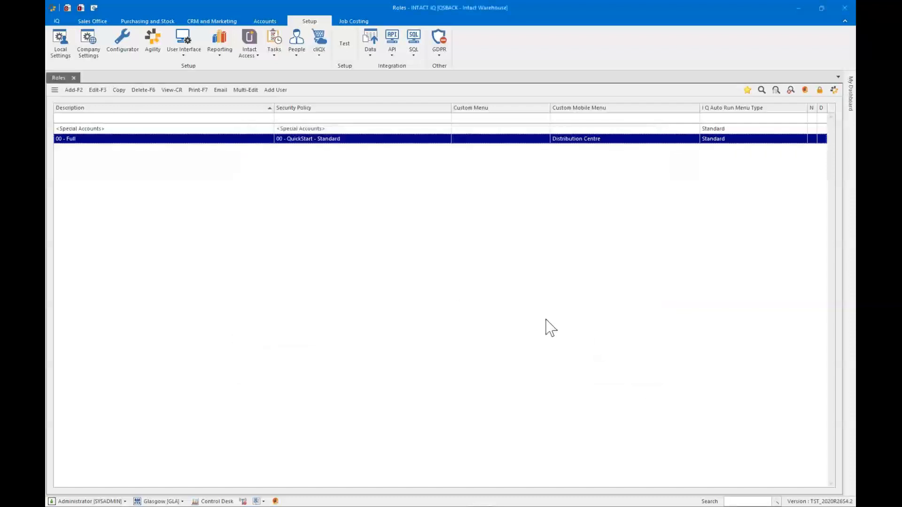
Search the company settings for "user" and try setting Use Request Number As Delivery Note Number to No
left_click(121, 501)
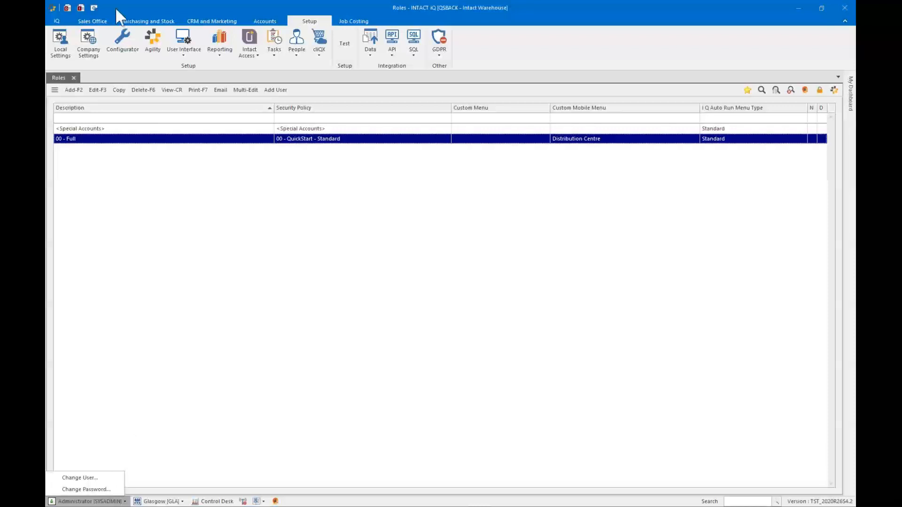
left_click(89, 47)
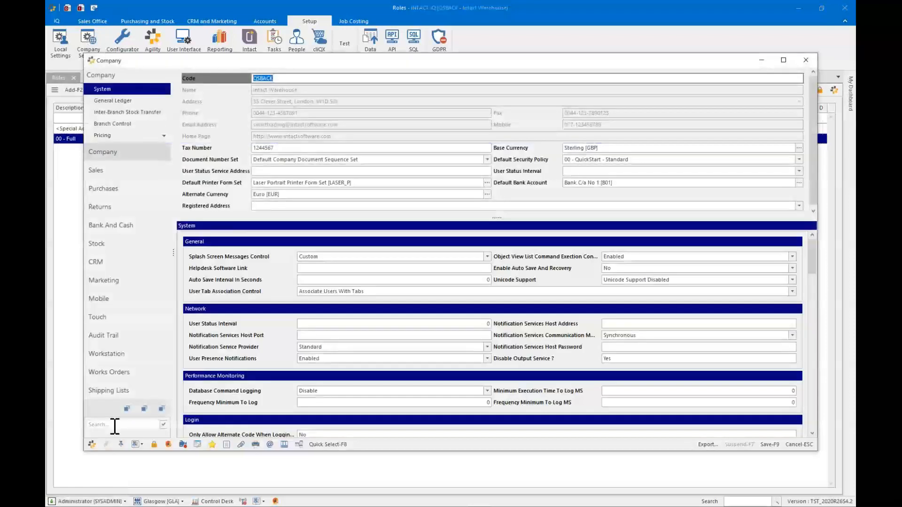
left_click(116, 422)
type("user")
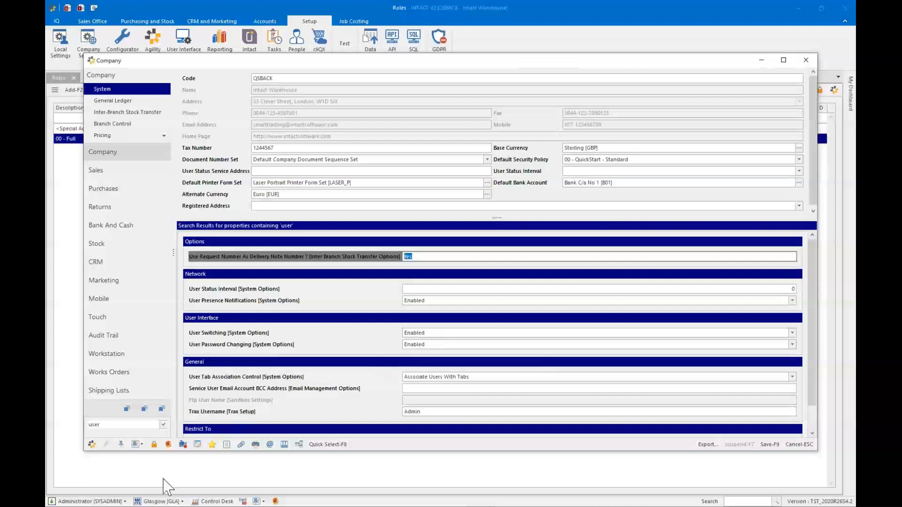
type("No")
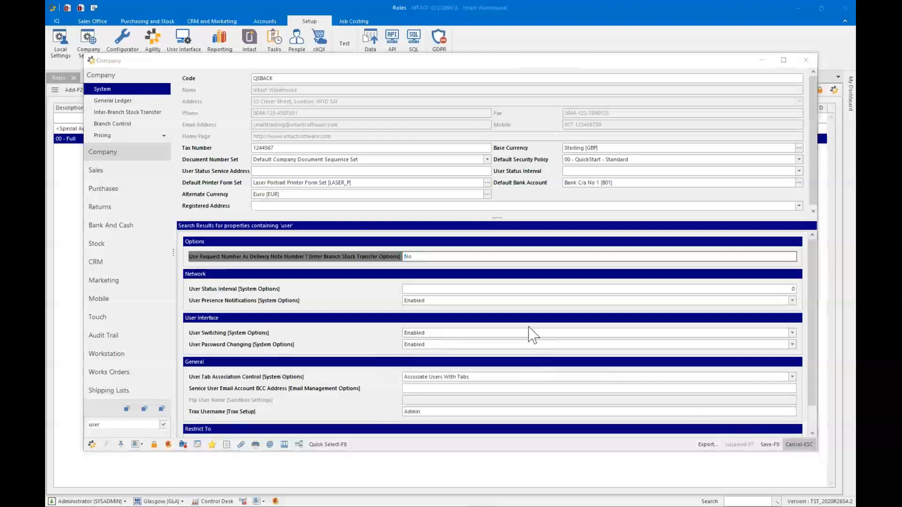
key("F9")
Open the customer list and find the Sales Rep property in the chooser for adding columns
left_click(556, 47)
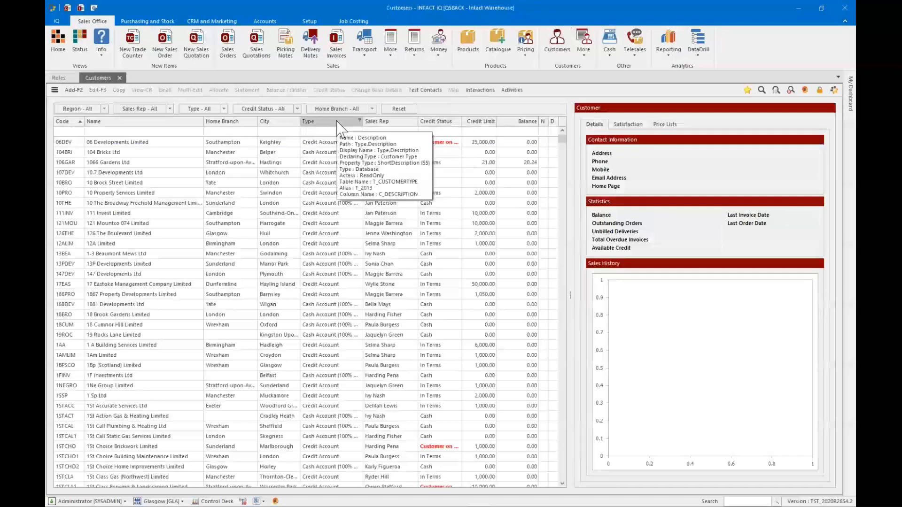
right_click(336, 122)
left_click(376, 203)
type("sales r")
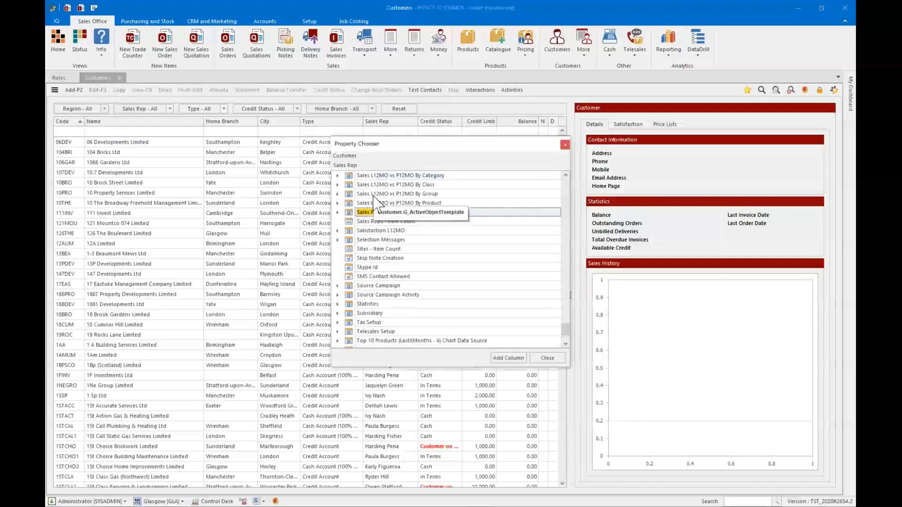
Browse Sales Rep and its Current Period Target down to _Application Type, then return to the Customer level and close the chooser without adding a column
key("Right")
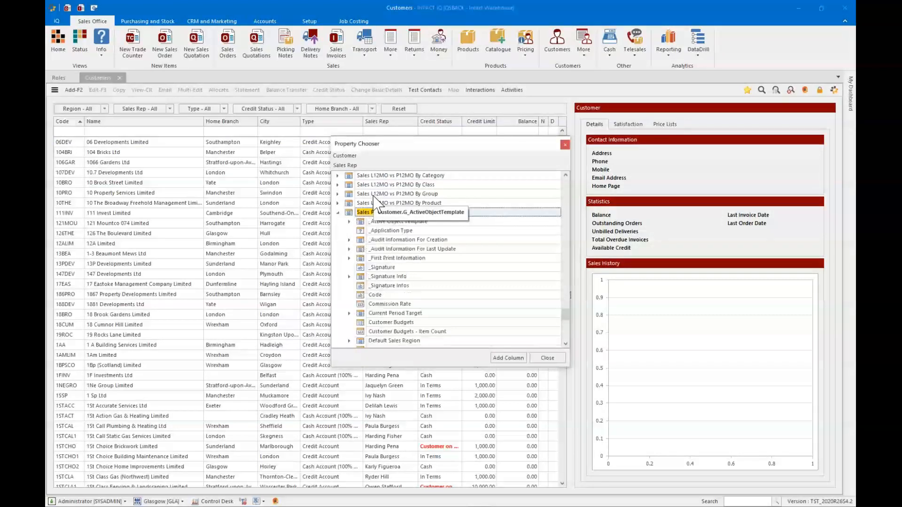
left_click(386, 313)
key("Right")
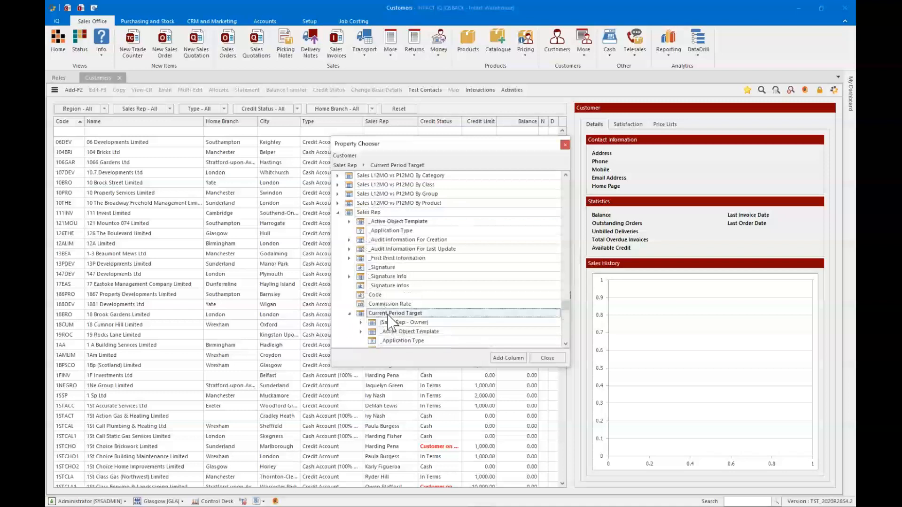
key("Down")
key("Down")
key("Down")
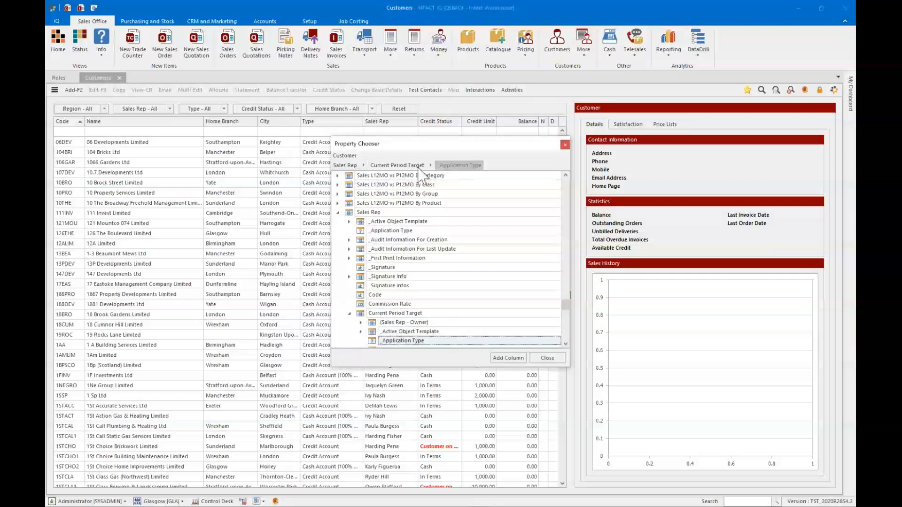
left_click(348, 156)
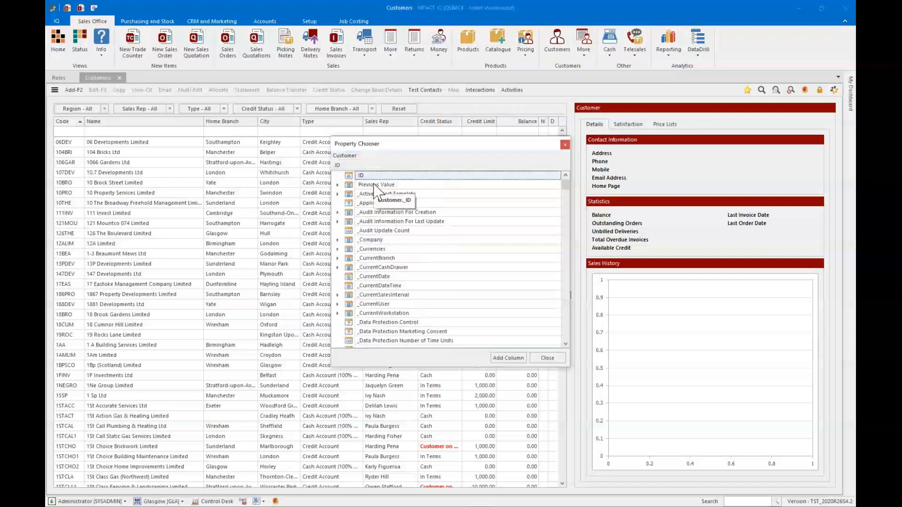
left_click(546, 359)
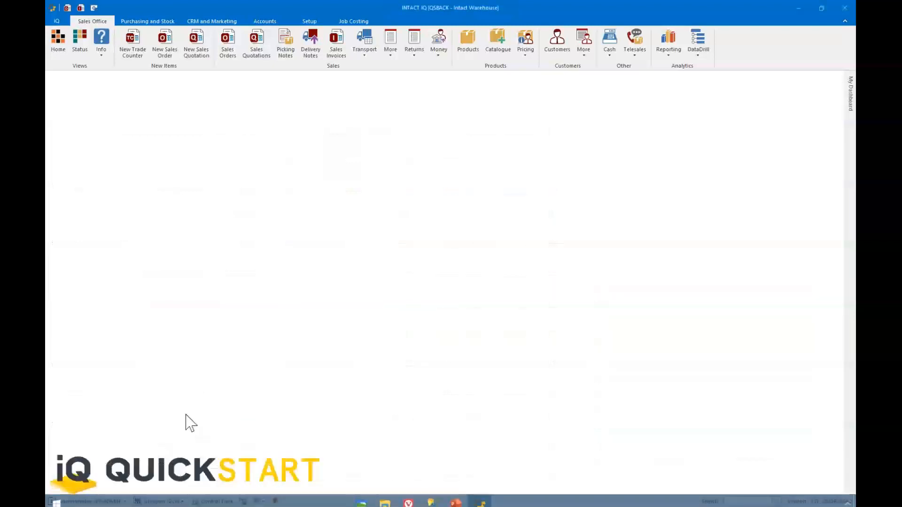
View the branches offered for switching the current branch, leaving Glasgow active
left_click(181, 501)
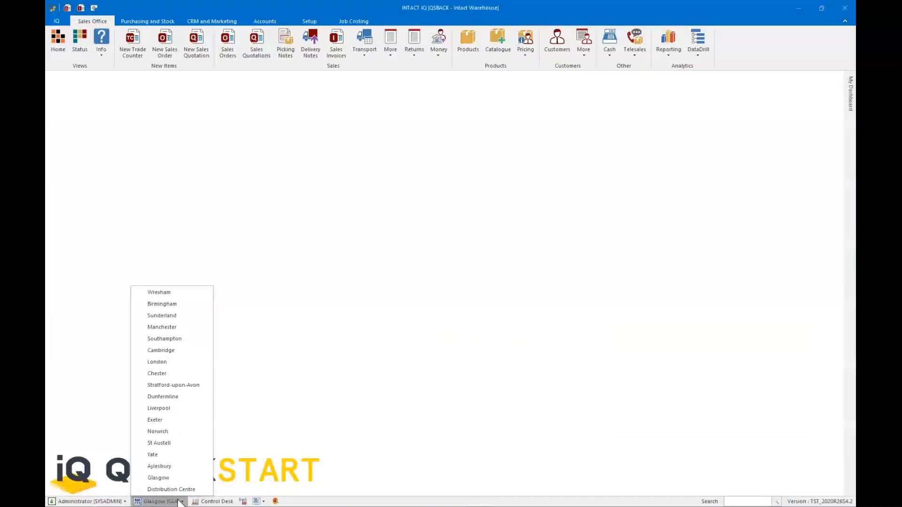
left_click(428, 284)
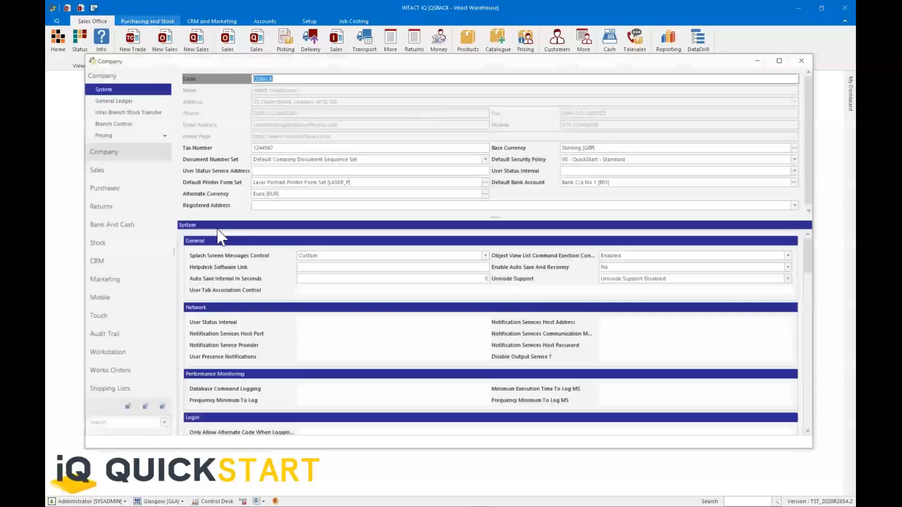
Search the company settings for "branch list th", set Branch List Threshold to 10 and save
left_click(123, 423)
type("branch")
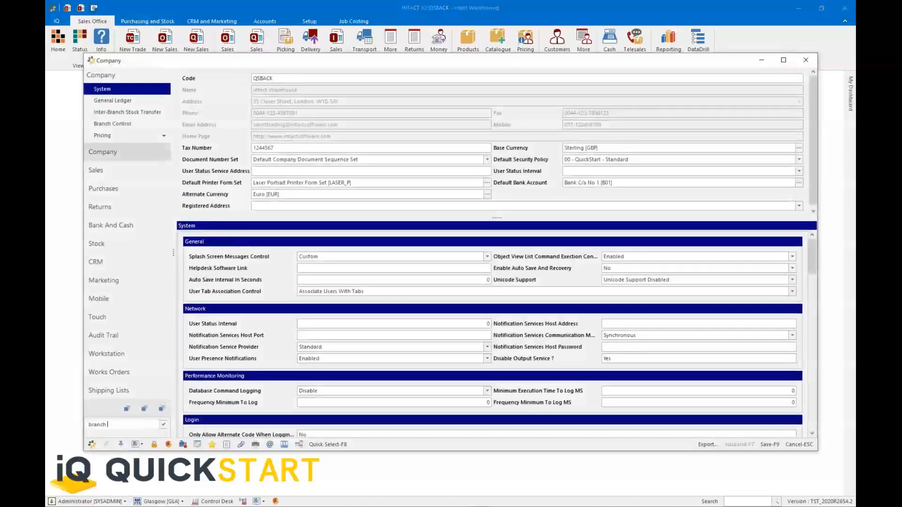
type(" list th")
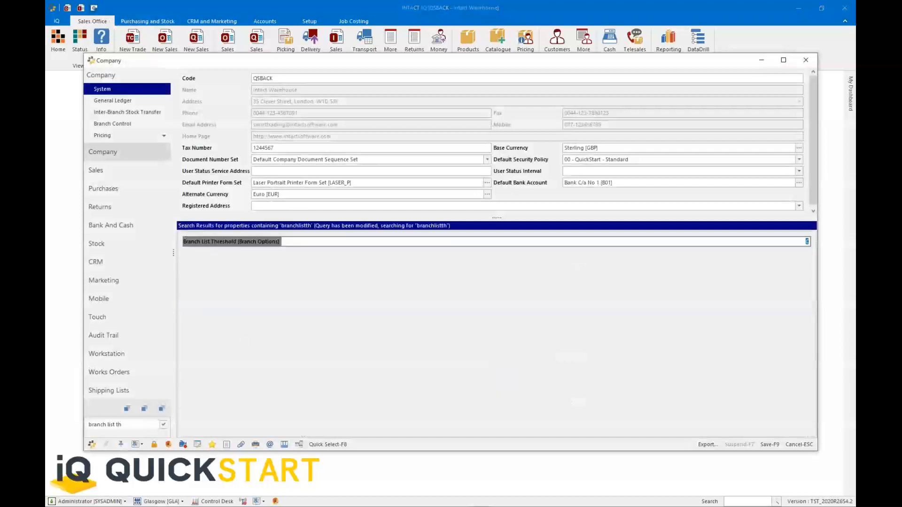
type("1")
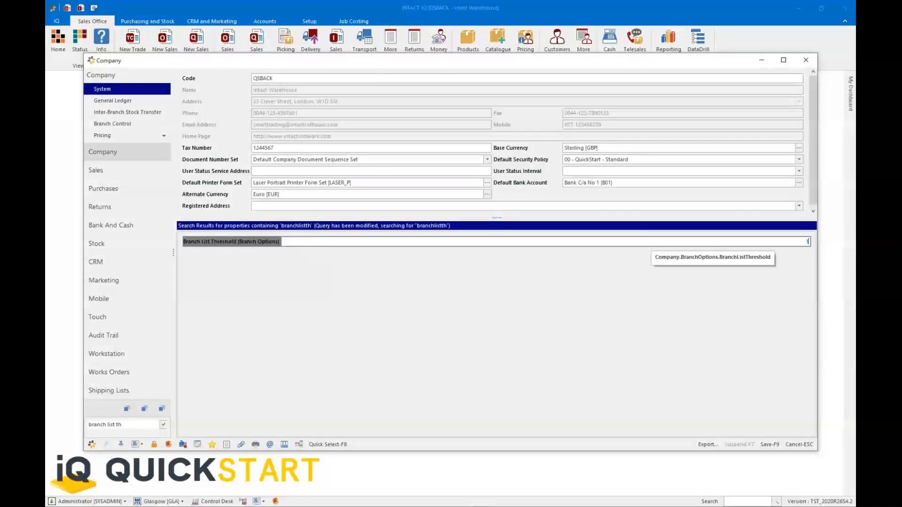
type("0")
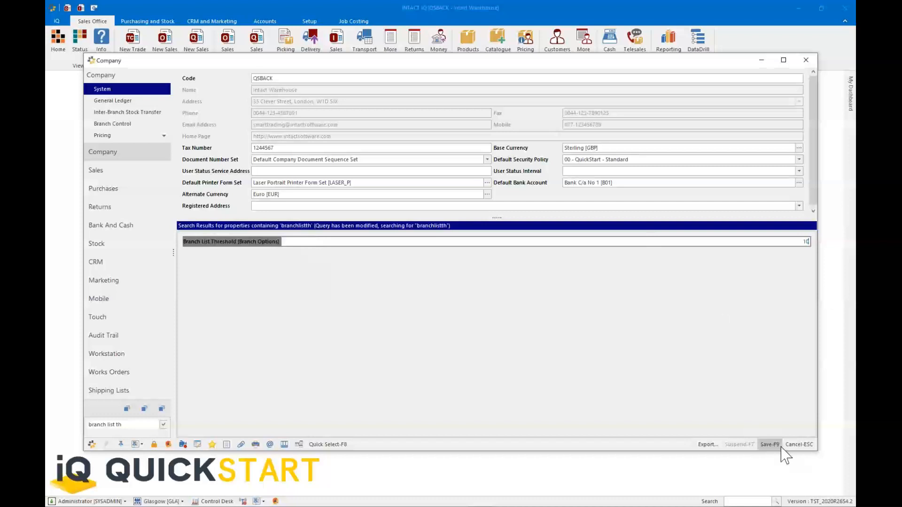
left_click(770, 445)
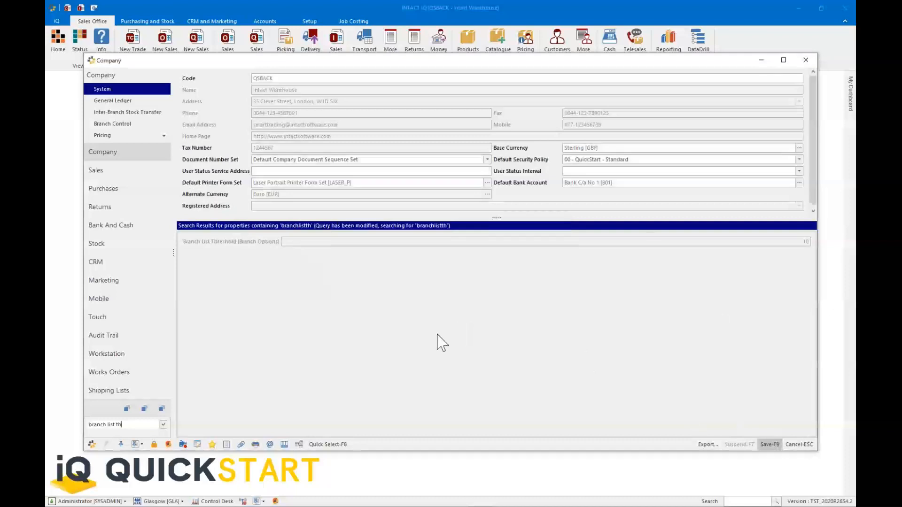
key("Escape")
View the full Branch List window for switching branches and close it without selecting a branch
left_click(183, 501)
left_click(186, 491)
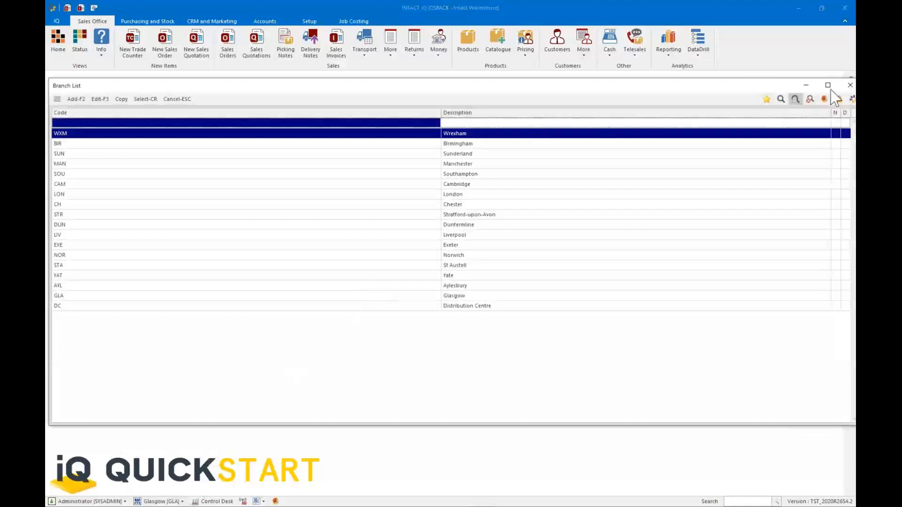
left_click(849, 87)
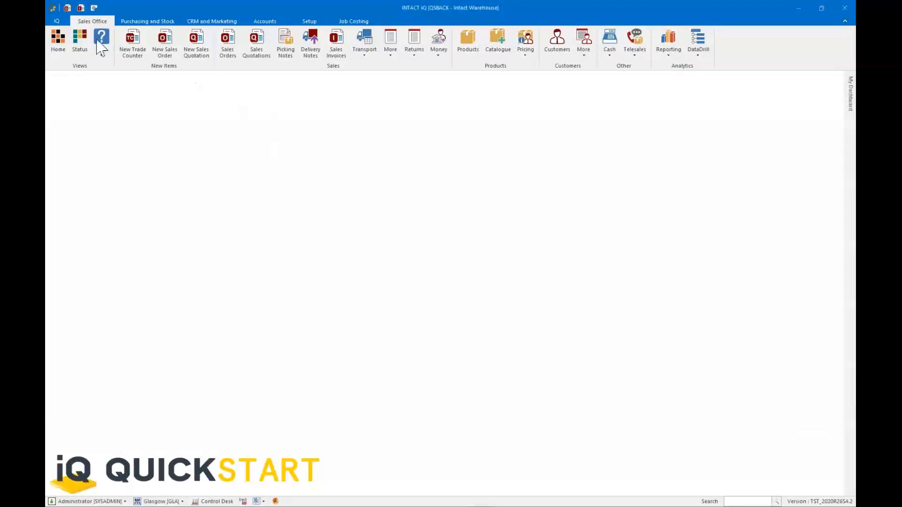
View the iQ application menu's Dashboards page and return to the Sales Office commands
left_click(61, 23)
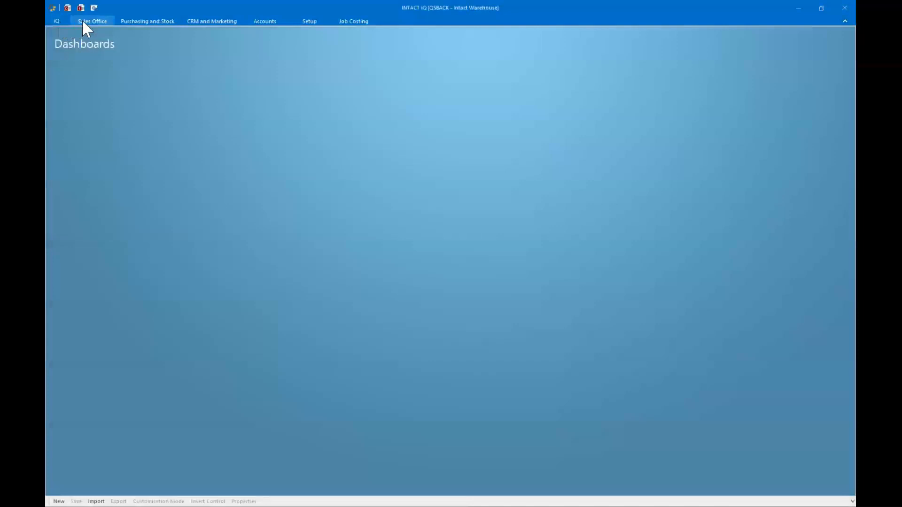
left_click(83, 22)
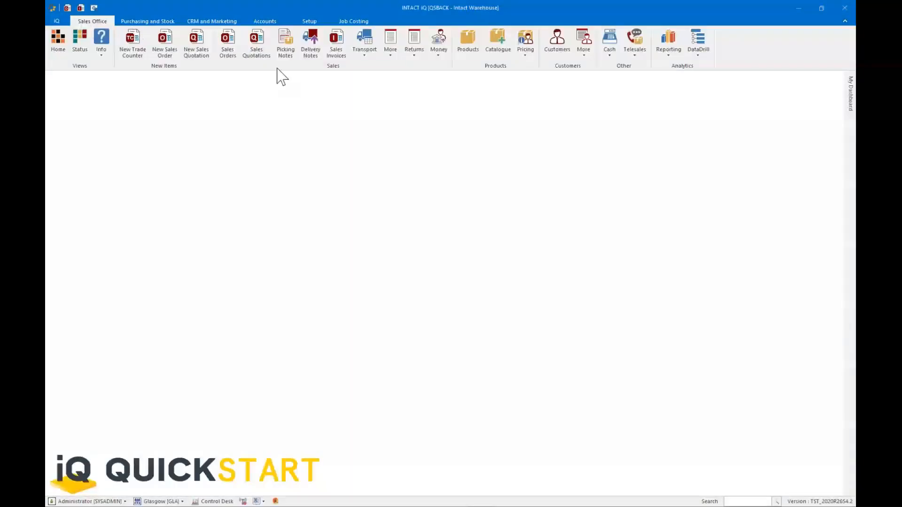
Open the 00 - QuickStart - Standard security policy for editing from the security policies list
left_click(310, 44)
left_click(307, 21)
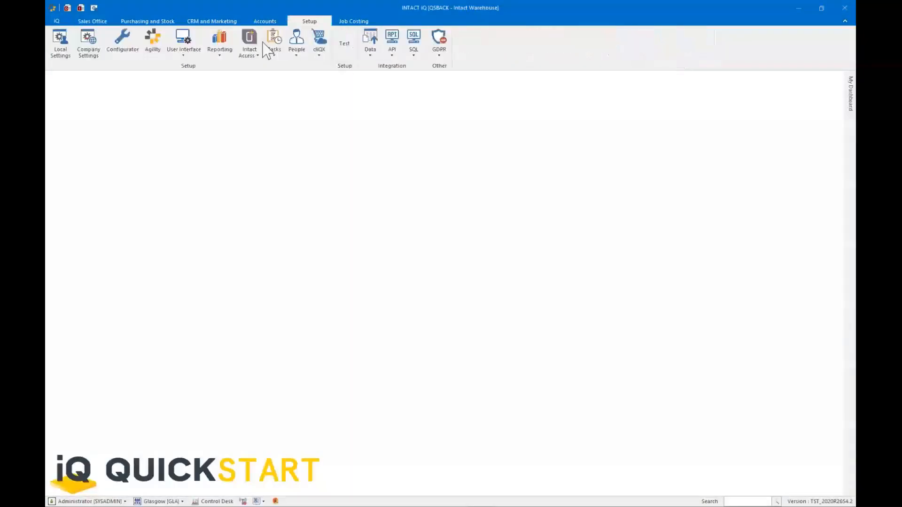
left_click(304, 50)
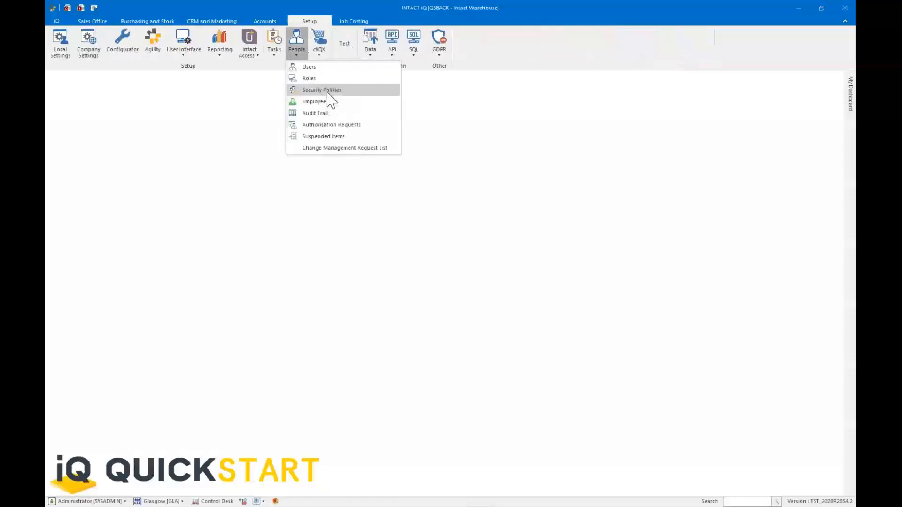
left_click(329, 91)
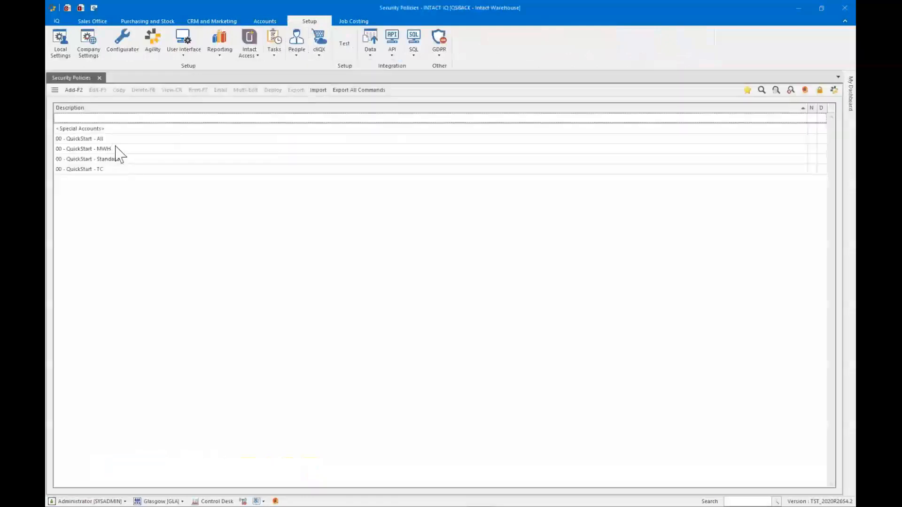
left_click(115, 159)
key("F3")
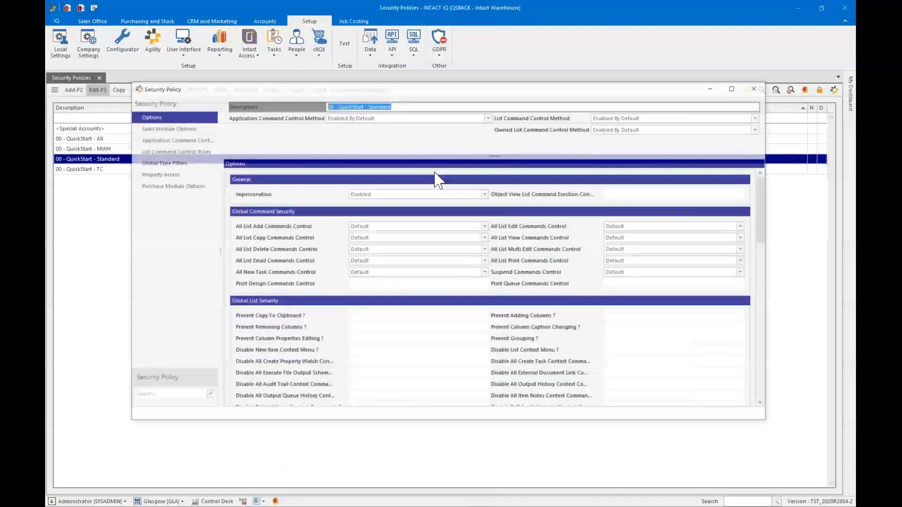
Check the Show Application Menu choices in the policy's Module Settings, keep Yes, and close the policy and its list without saving
scroll(770, 275, "down", 1)
scroll(770, 275, "down", 3)
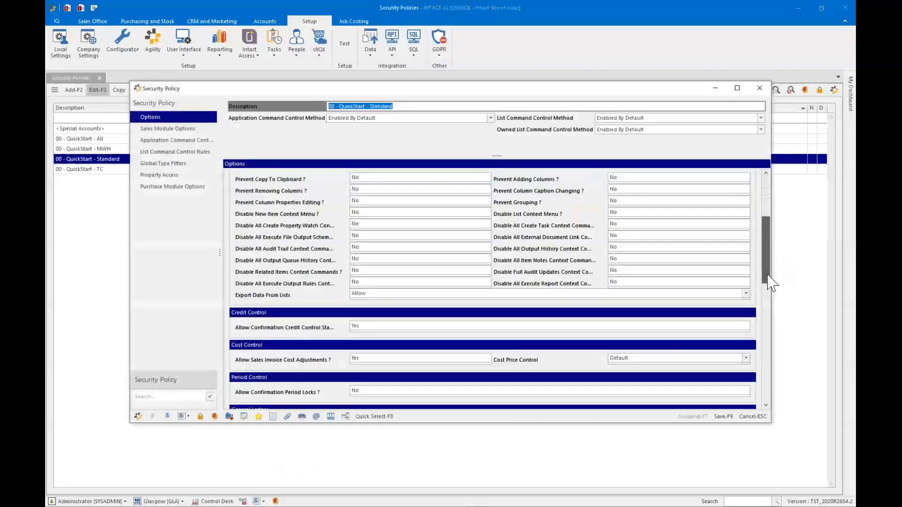
scroll(770, 291, "down", 2)
scroll(768, 310, "down", 4)
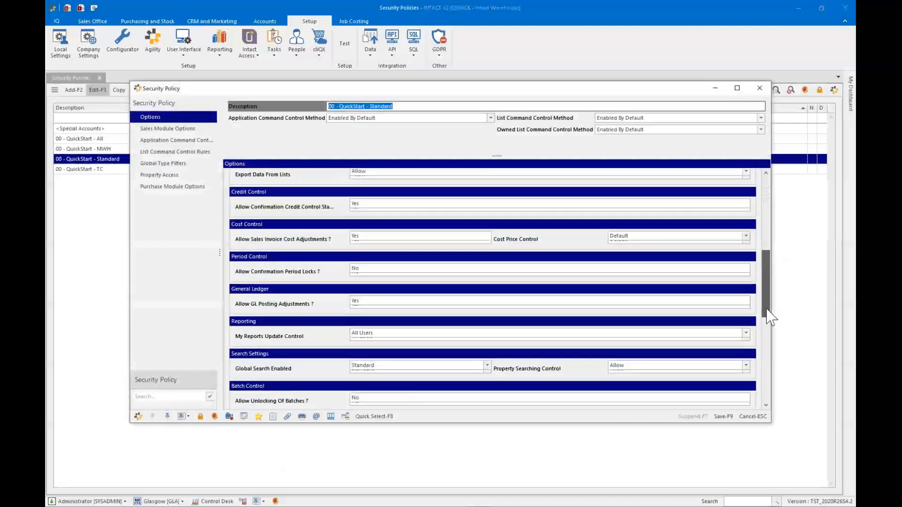
left_click(641, 351)
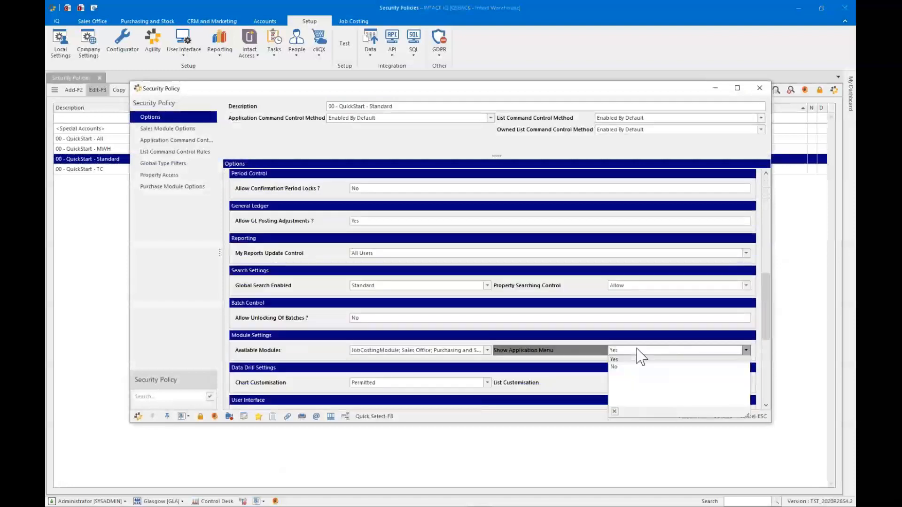
left_click(667, 359)
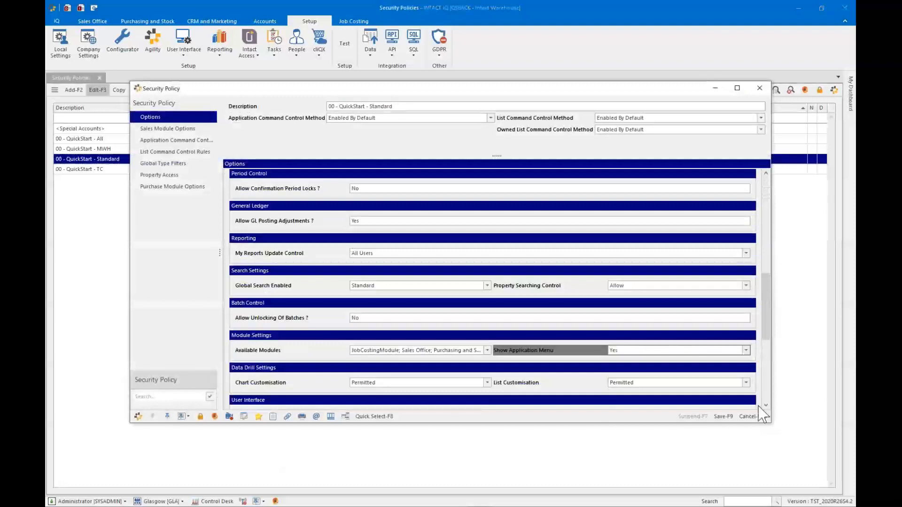
key("Escape")
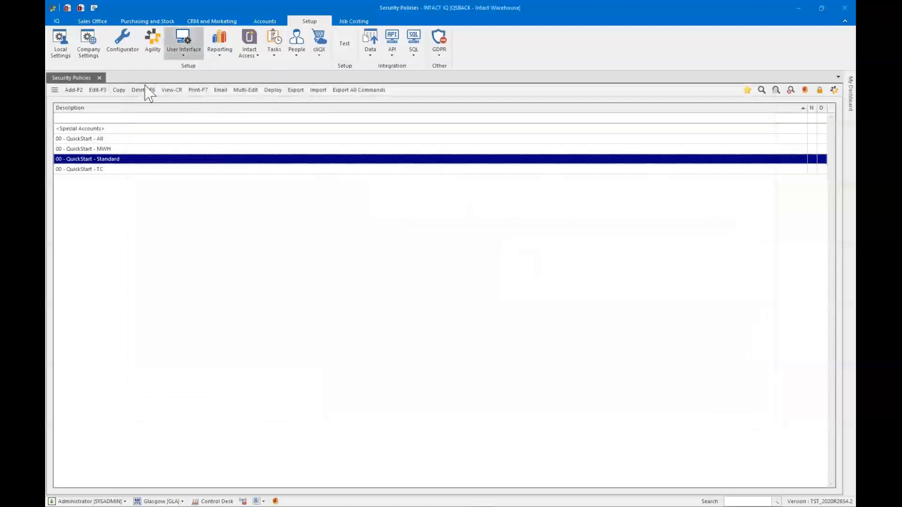
left_click(99, 77)
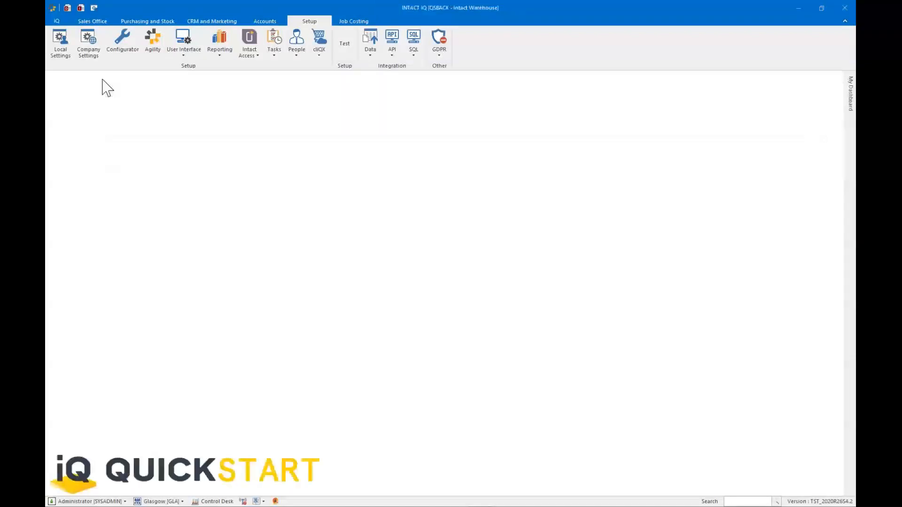
Open the sales orders list and look through its overflow, Delivery and Pricing command groups
left_click(94, 21)
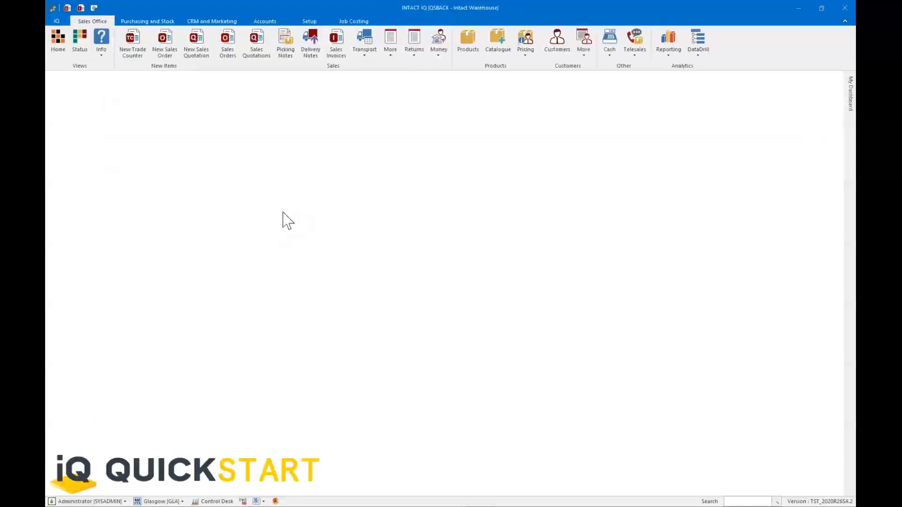
left_click(228, 45)
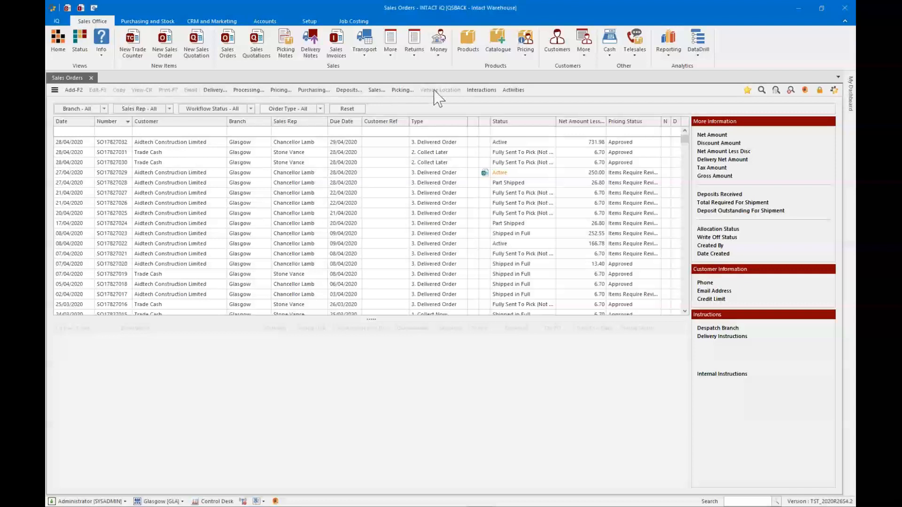
left_click(55, 90)
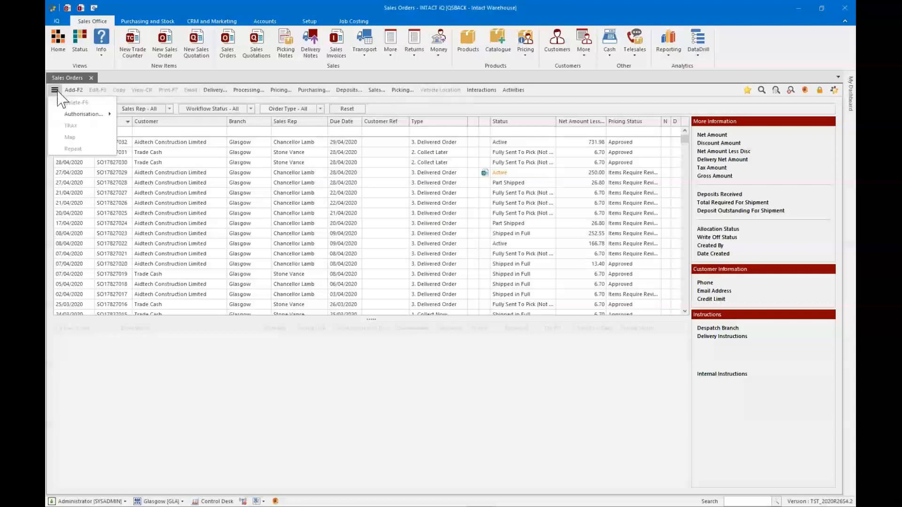
left_click(56, 91)
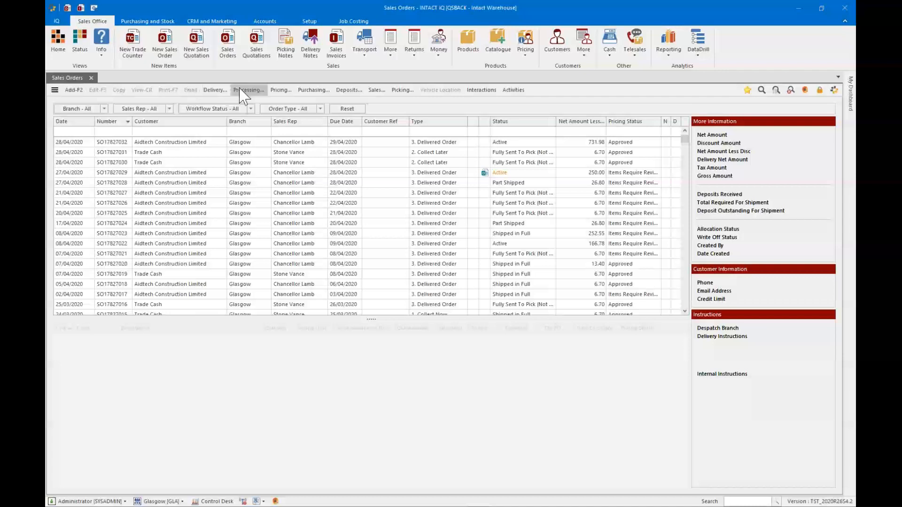
left_click(218, 91)
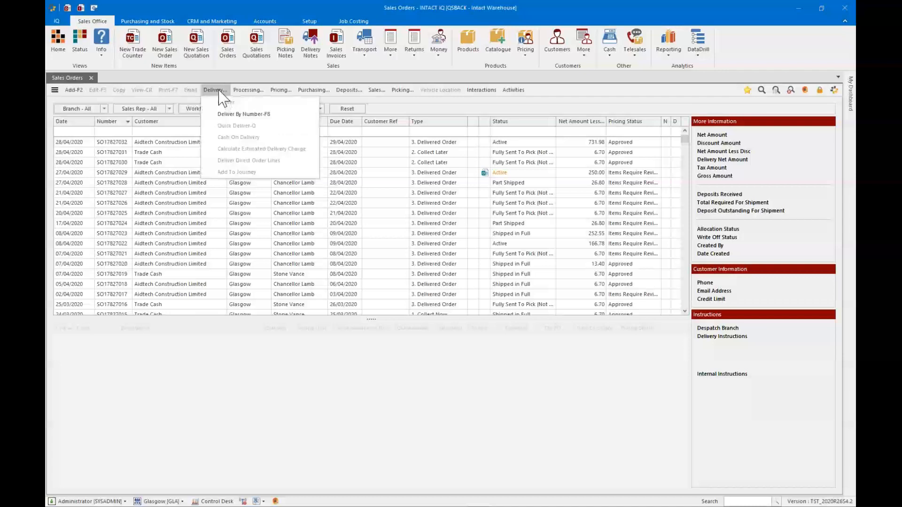
left_click(280, 90)
left_click(276, 91)
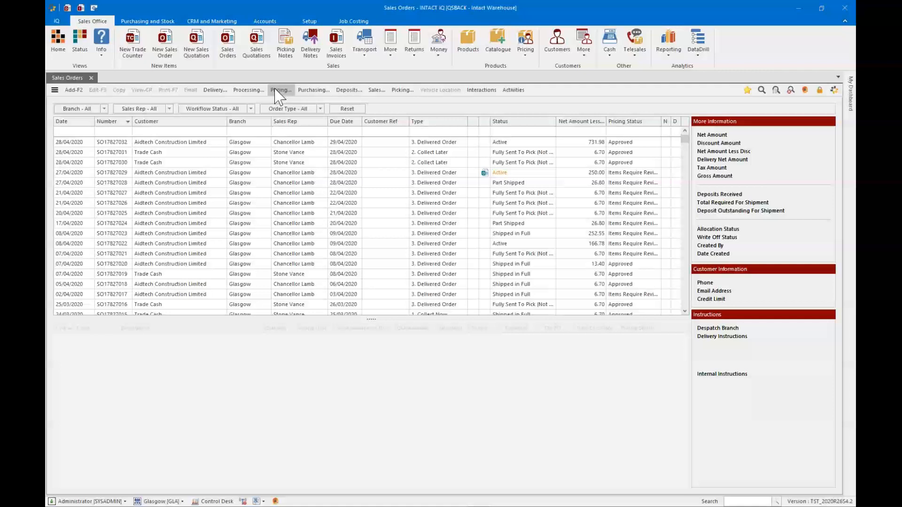
Examine the Sales Order command settings in the security policy configuration, close it without saving, and select a Trade Cash order to view its lines
left_click(821, 93)
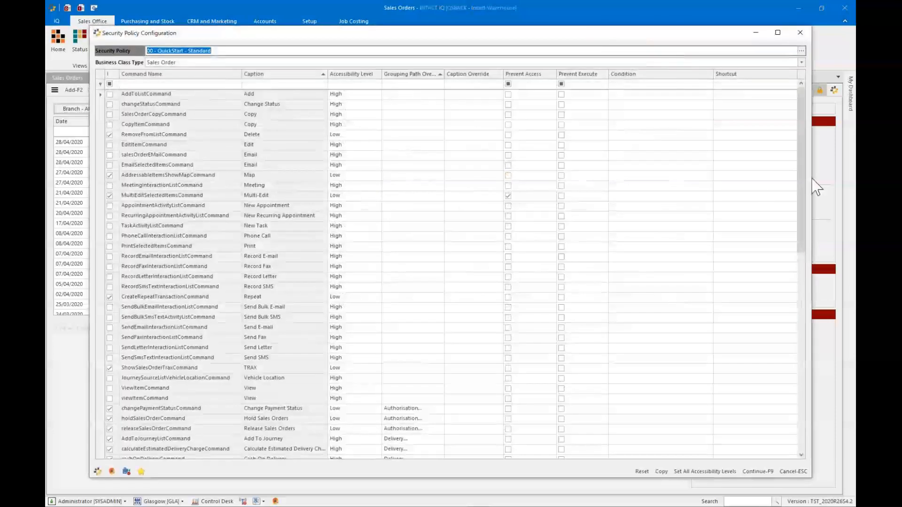
left_click_drag(805, 242, 805, 357)
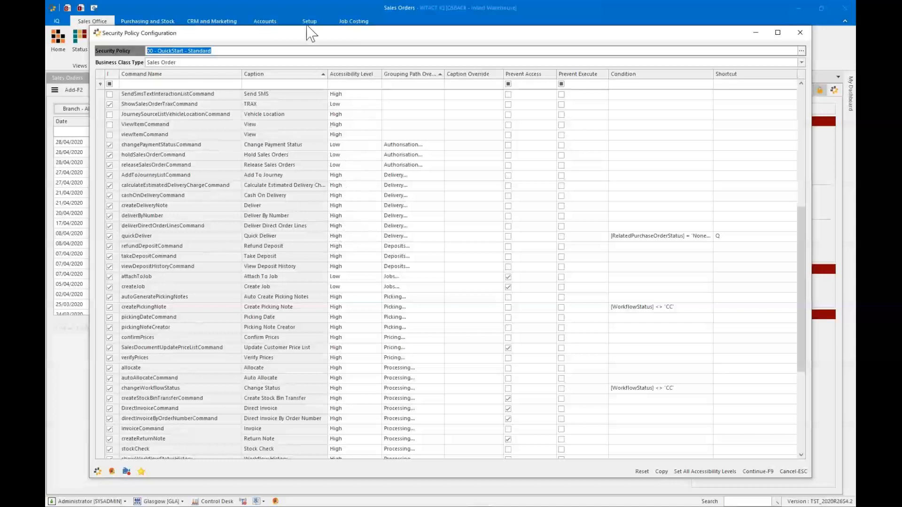
left_click_drag(306, 39, 403, 98)
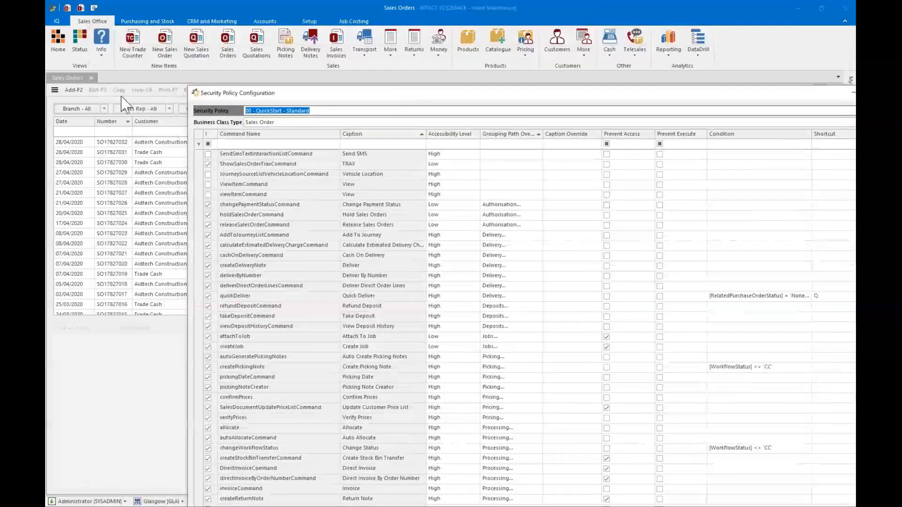
left_click_drag(358, 92, 272, 40)
key("Escape")
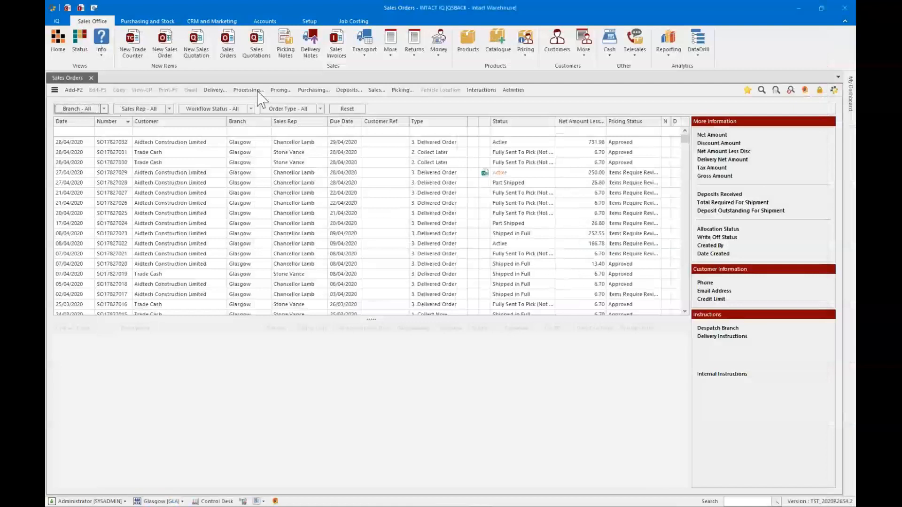
left_click(221, 153)
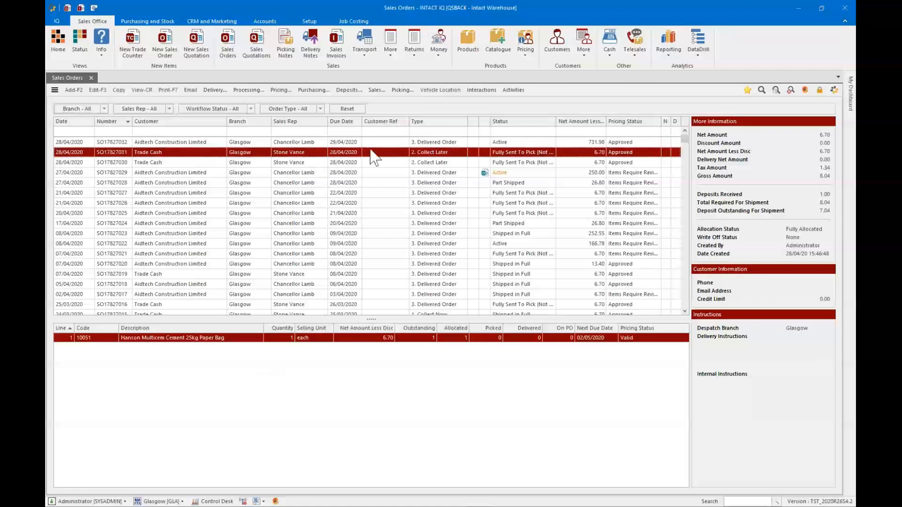
Add the Items property below the sales invoices list, enlarge its area, and hide its label text
left_click(336, 45)
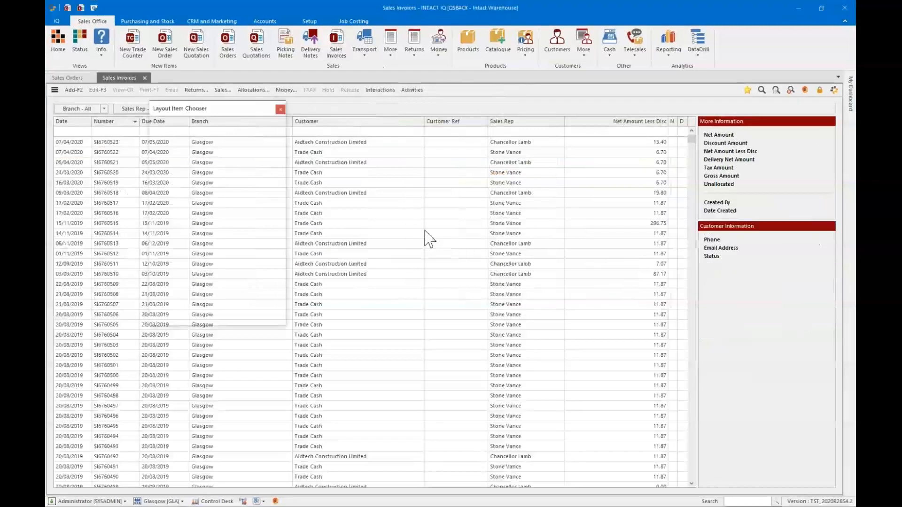
type("item")
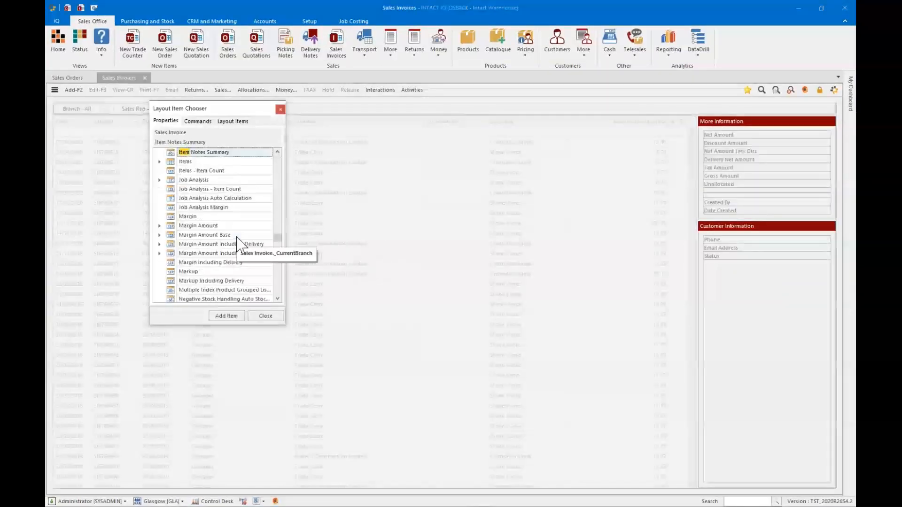
left_click(205, 161)
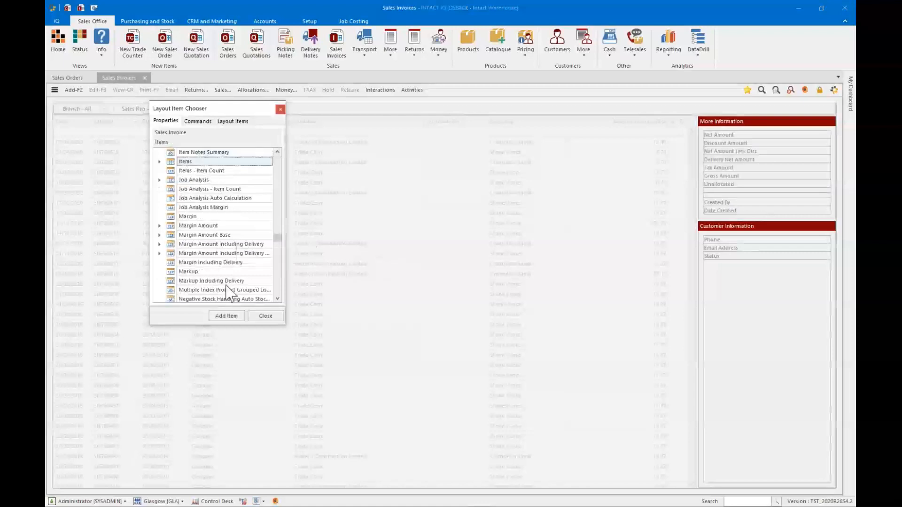
left_click(227, 316)
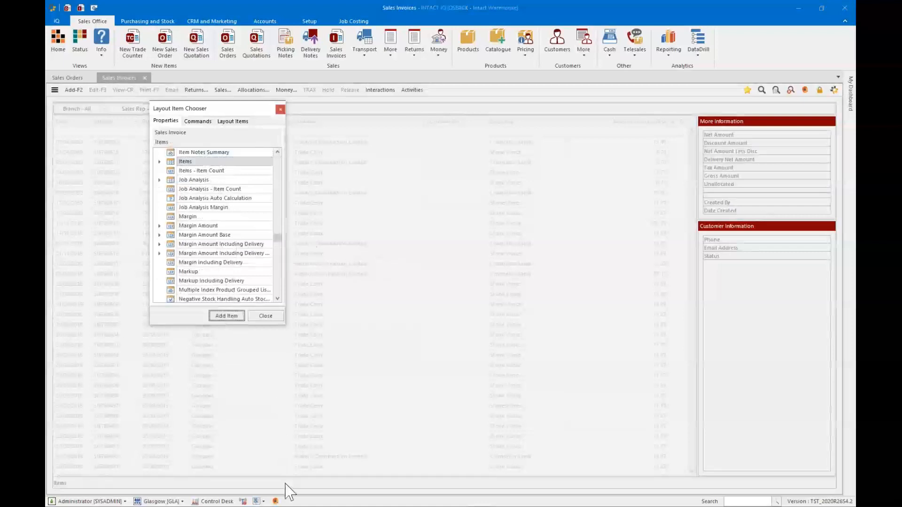
left_click(286, 484)
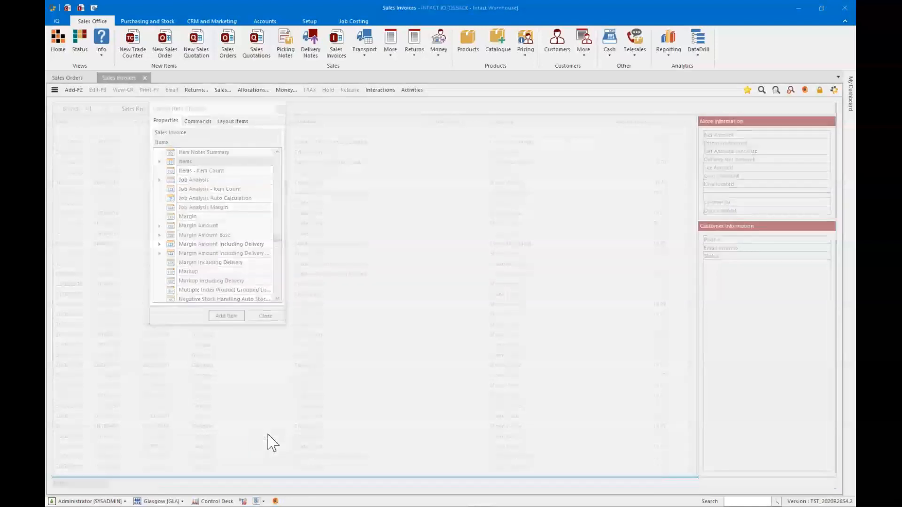
right_click(84, 403)
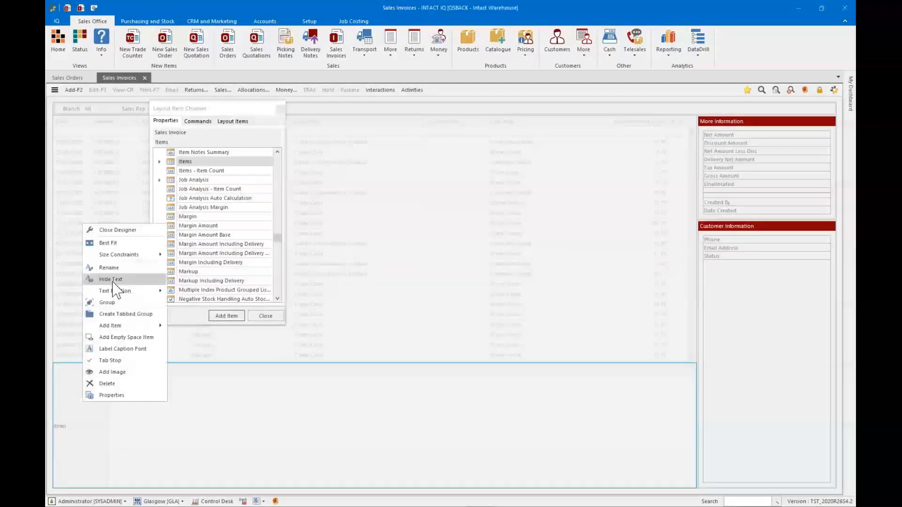
left_click(112, 281)
Insert a Splitter between the sales invoices list and the items grid, and close the layout designer
left_click(228, 122)
left_click(173, 140)
left_click_drag(174, 139, 584, 478)
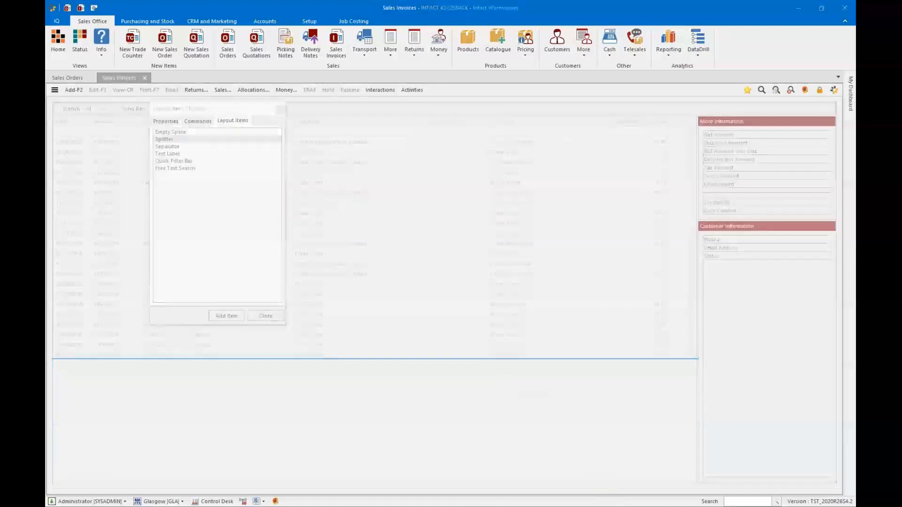
left_click(265, 315)
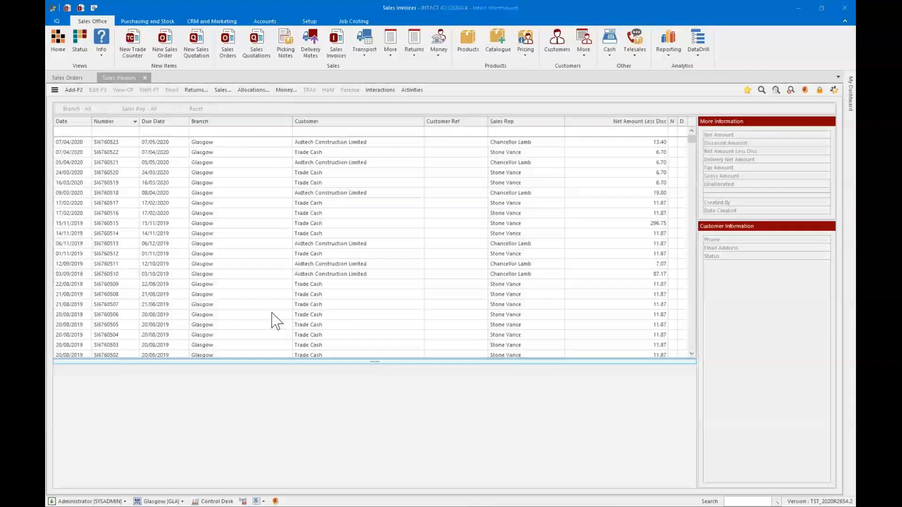
Select a Trade Cash invoice and add a Line No column with the CalcEdit control type to the items grid
left_click(277, 284)
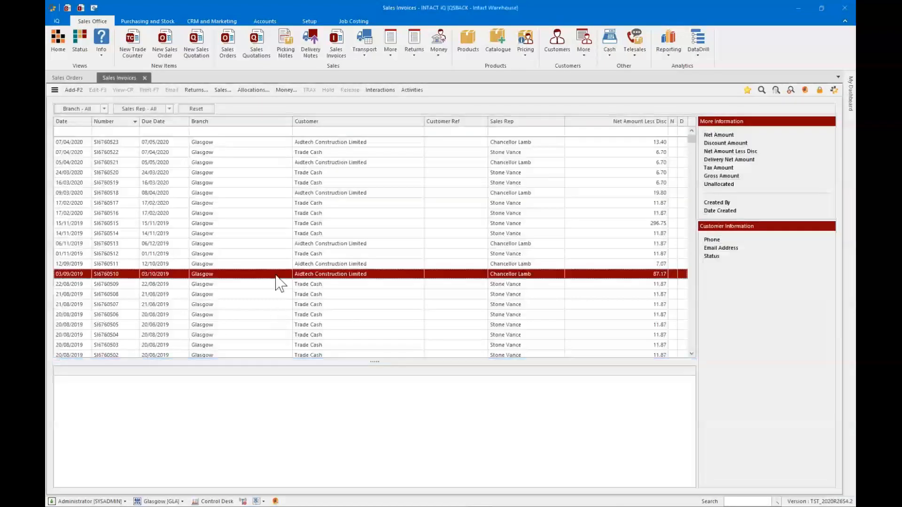
left_click(276, 294)
right_click(240, 374)
left_click(267, 402)
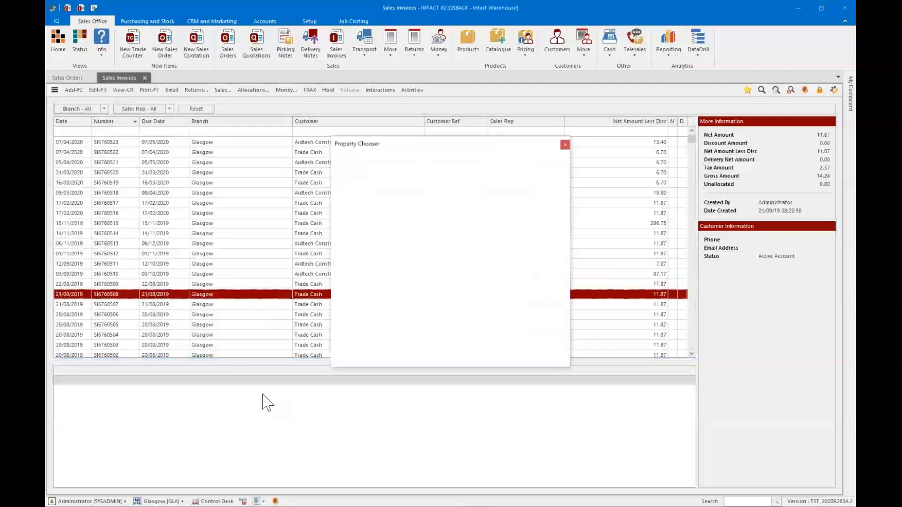
type("line")
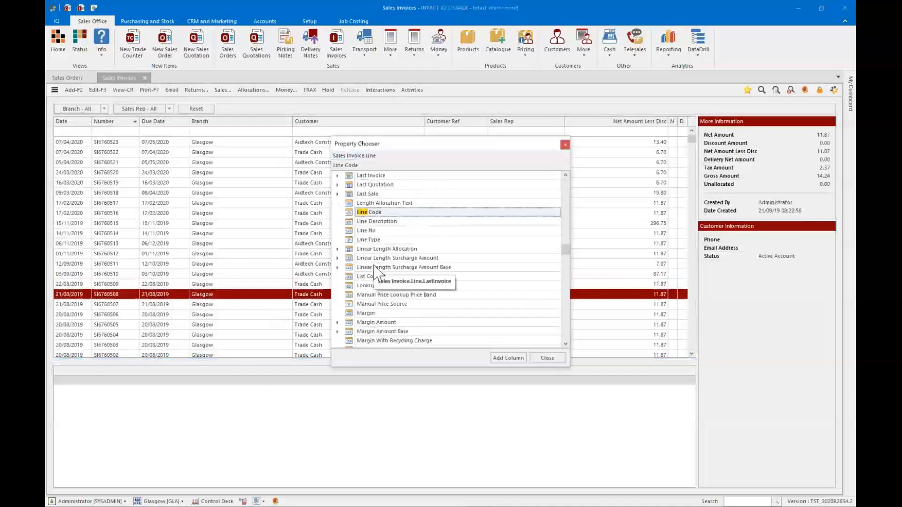
type(" no")
key("Return")
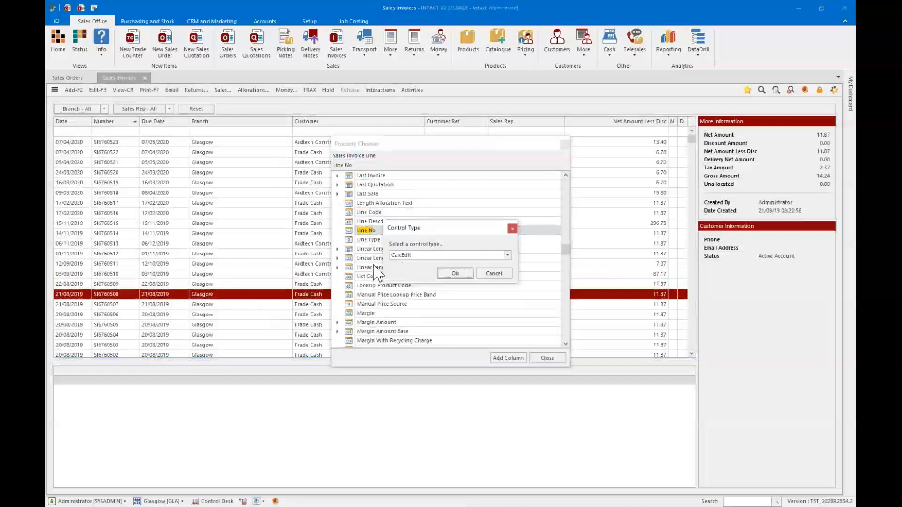
key("Return")
Add the product's Code as a column in the invoice items grid
type("product")
key("Right")
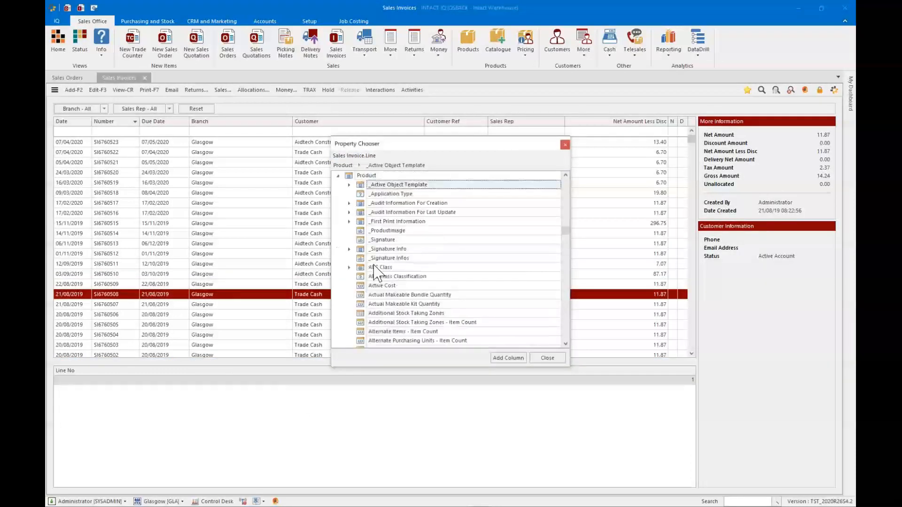
type("code")
key("Return")
key("Return")
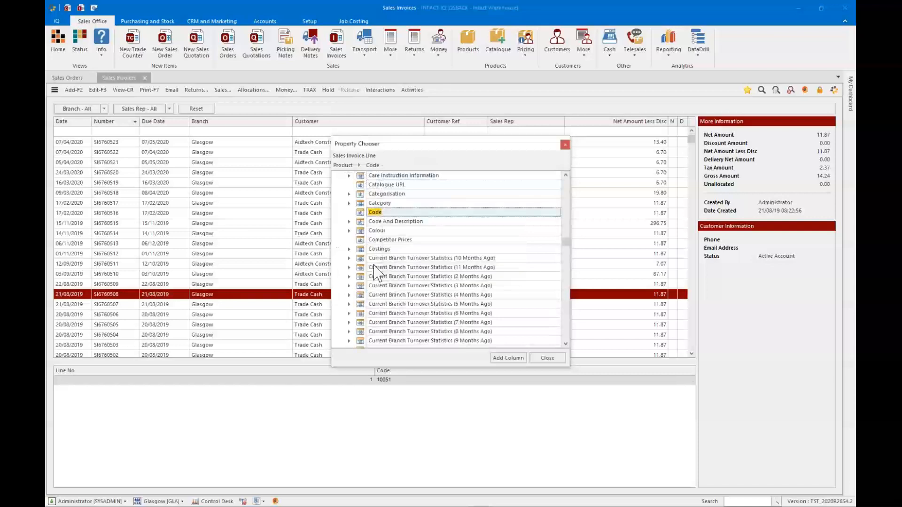
Add a Description column to the invoice items grid
key("Left")
key("Left")
key("Up")
key("Up")
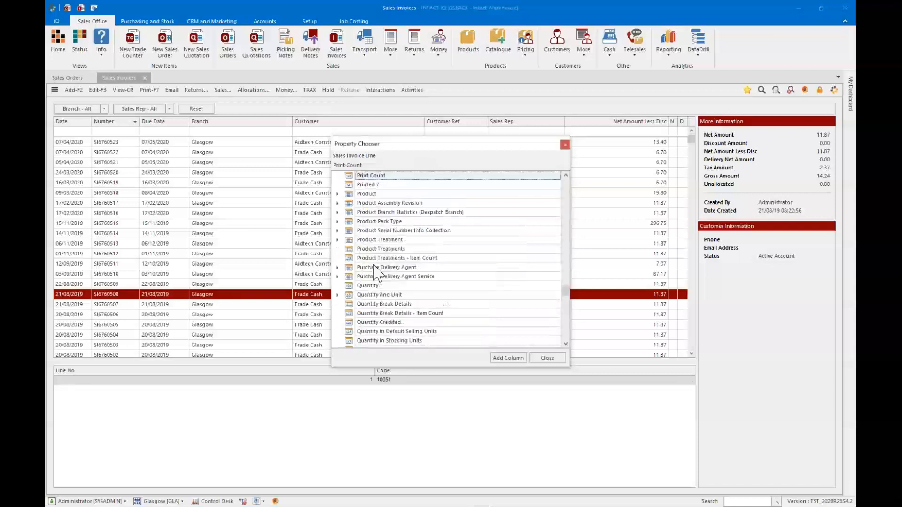
type("des")
key("Return")
key("Return")
Add Quantity and Selling Units columns to the invoice items grid and close the property chooser
type("uantity")
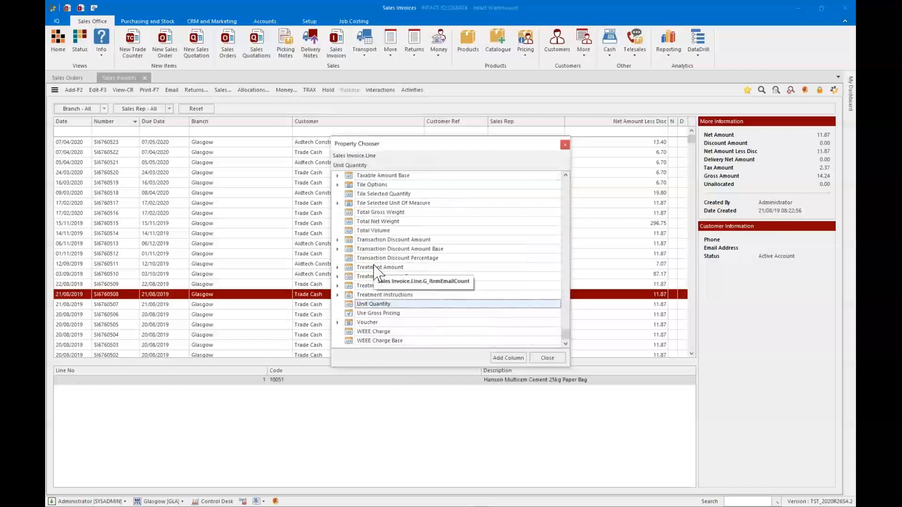
type("q")
key("Return")
key("Return")
type("selling")
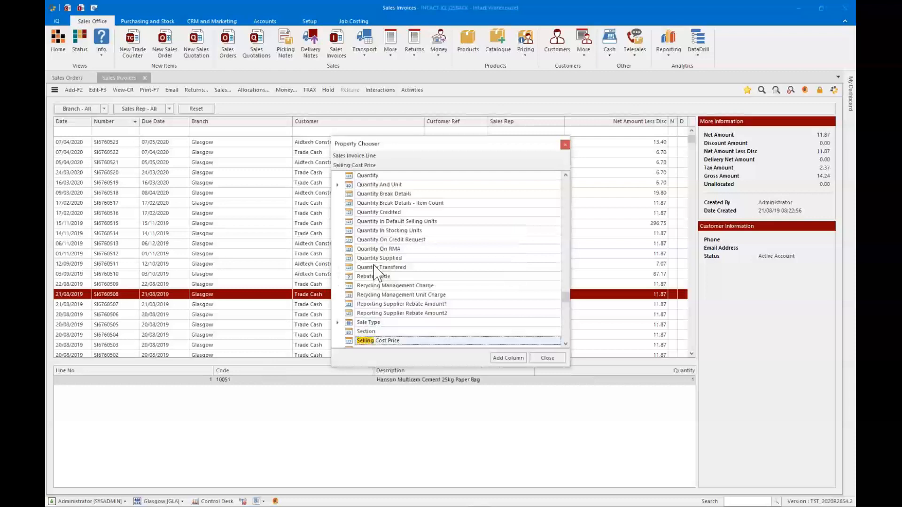
type(" un")
key("Return")
key("Return")
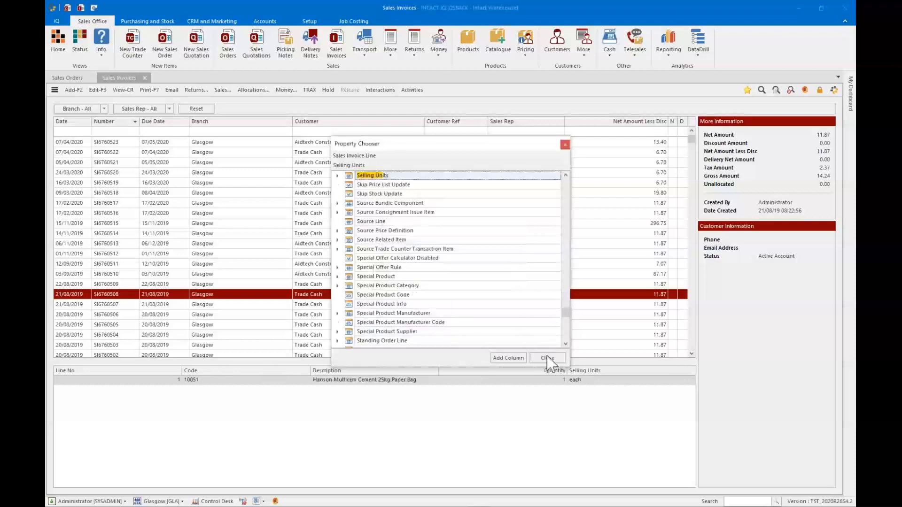
left_click(545, 359)
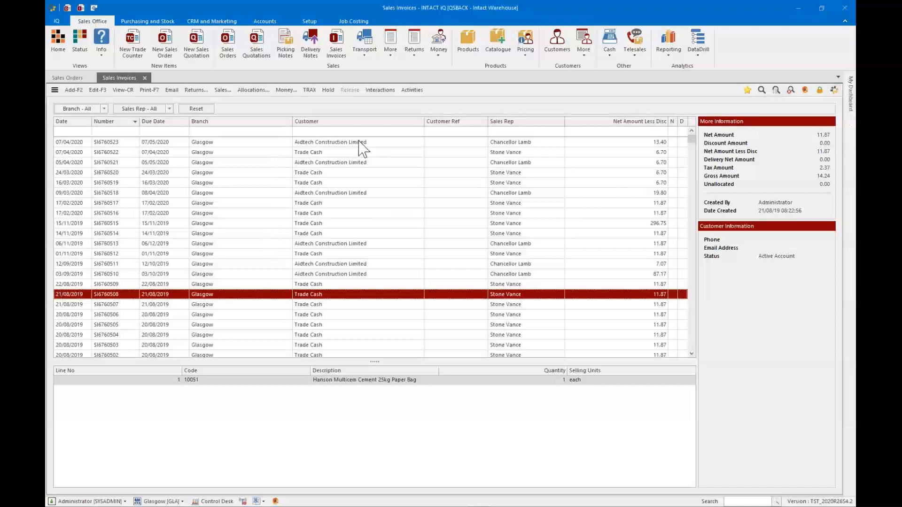
In the customers list layout, add the Contacts property below the list, enlarge its area, and hide its label text
left_click(555, 48)
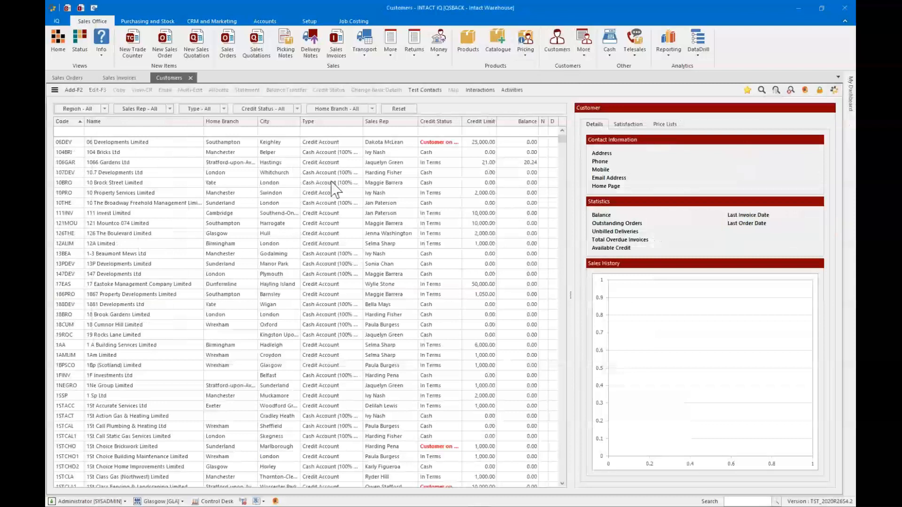
left_click(331, 182)
right_click(604, 259)
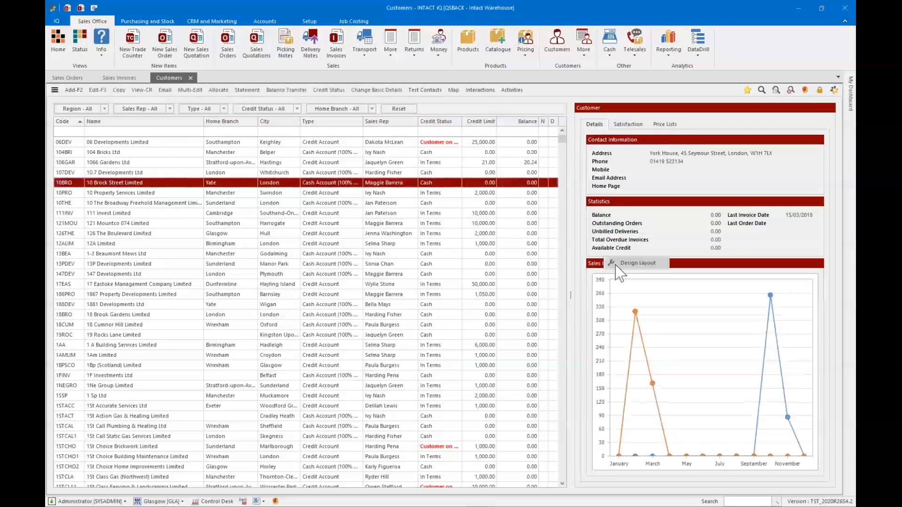
left_click(618, 267)
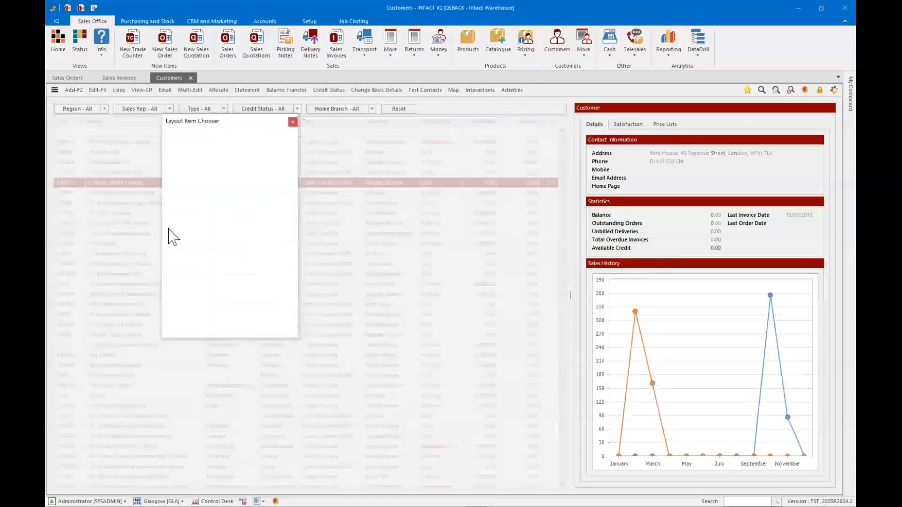
double_click(205, 229)
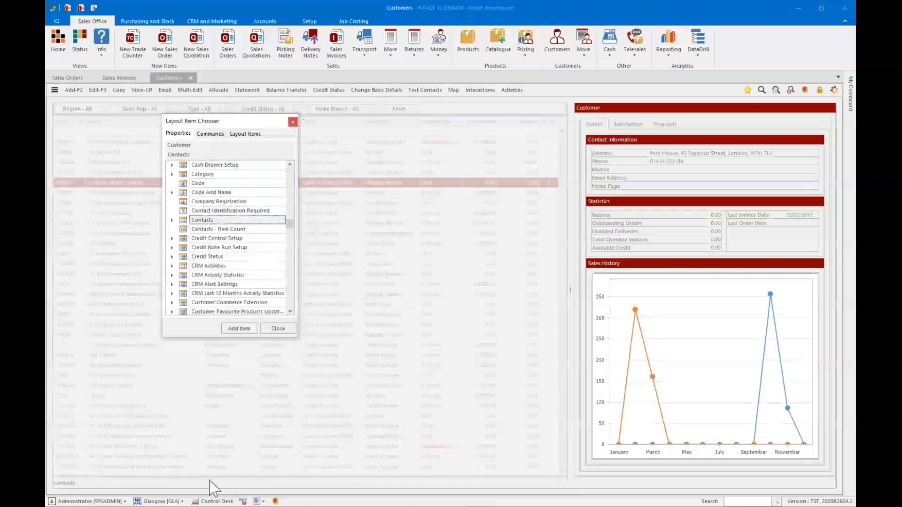
left_click_drag(214, 474, 207, 439)
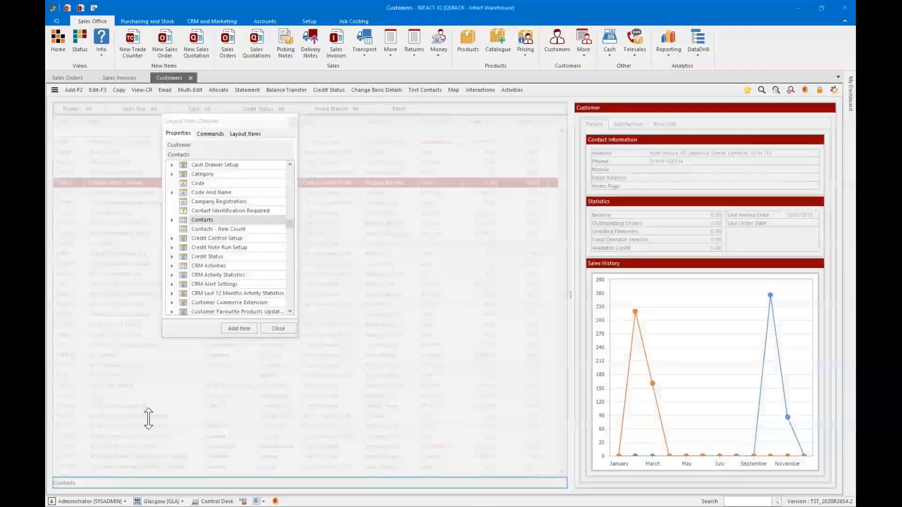
right_click(94, 422)
left_click(131, 363)
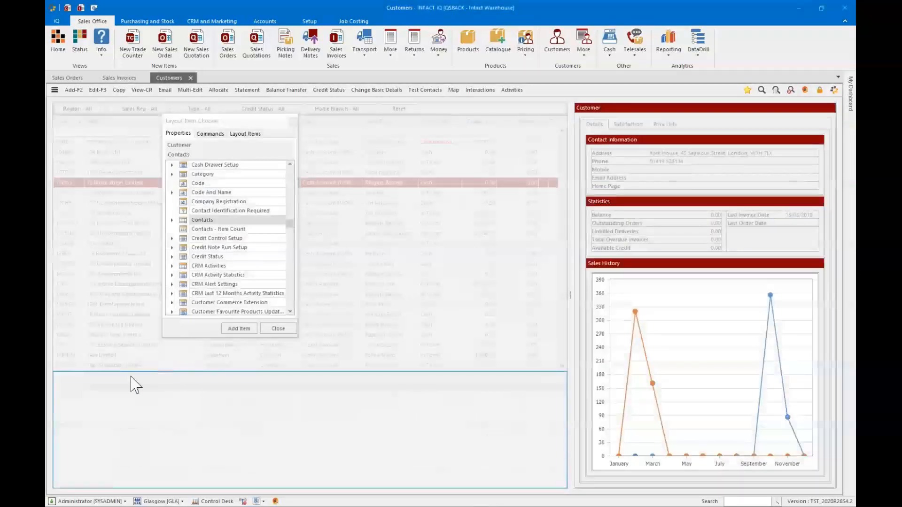
Place the Contacts grid in a tabbed group and rename its tab Contacts
right_click(131, 376)
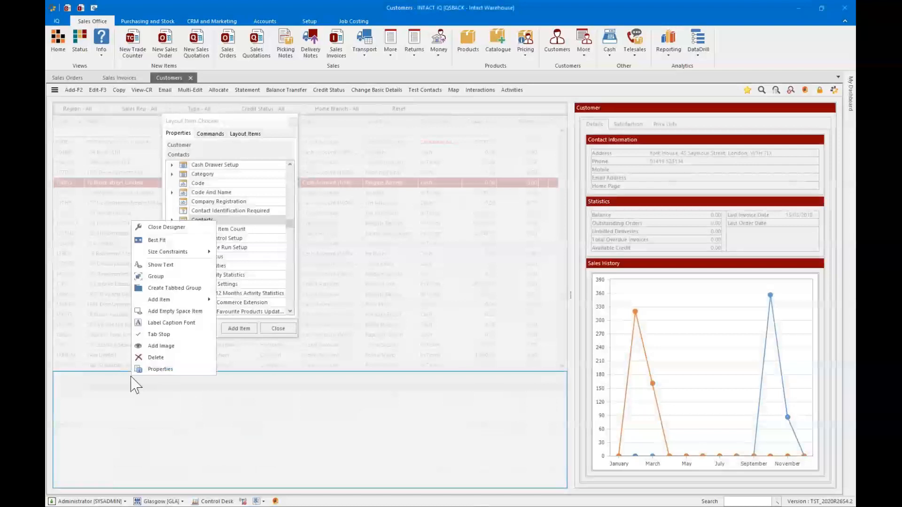
left_click(173, 287)
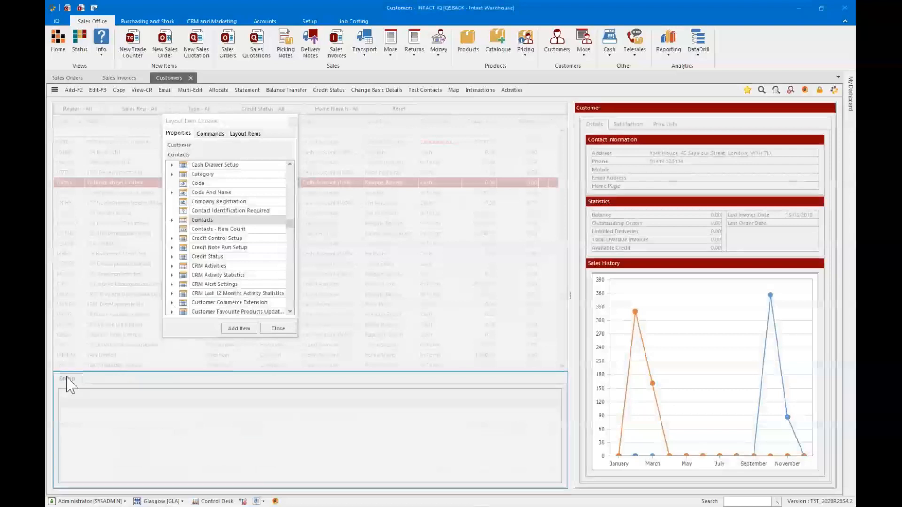
right_click(68, 383)
left_click(97, 416)
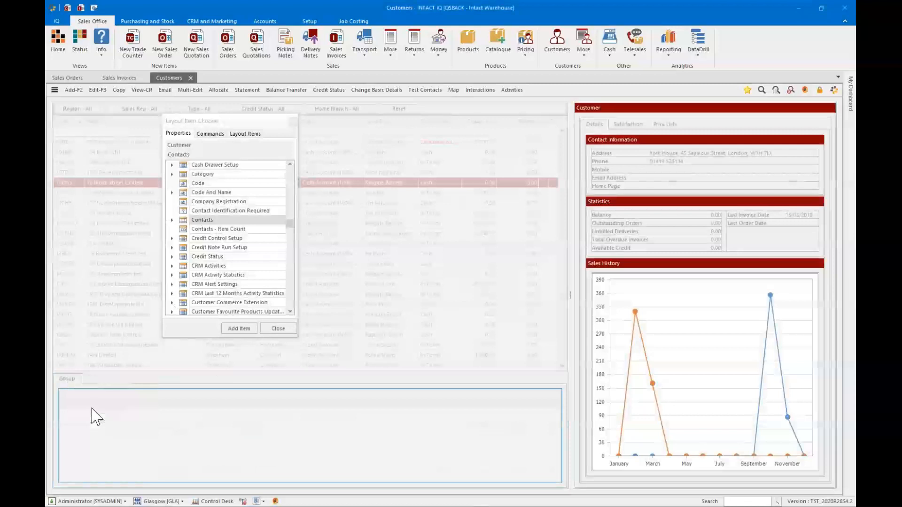
type("Contacts")
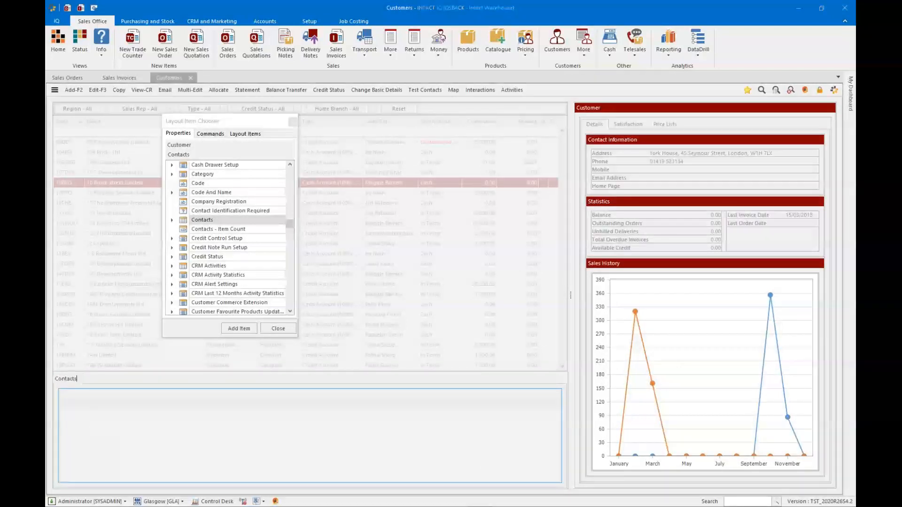
key("Return")
Add a second tab to the tabbed group below the customers list and rename it Addresses
right_click(112, 378)
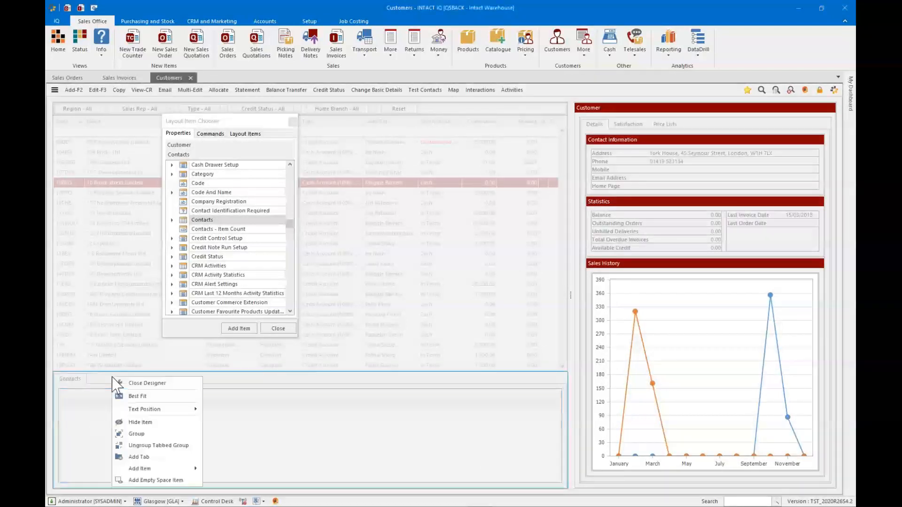
left_click(139, 457)
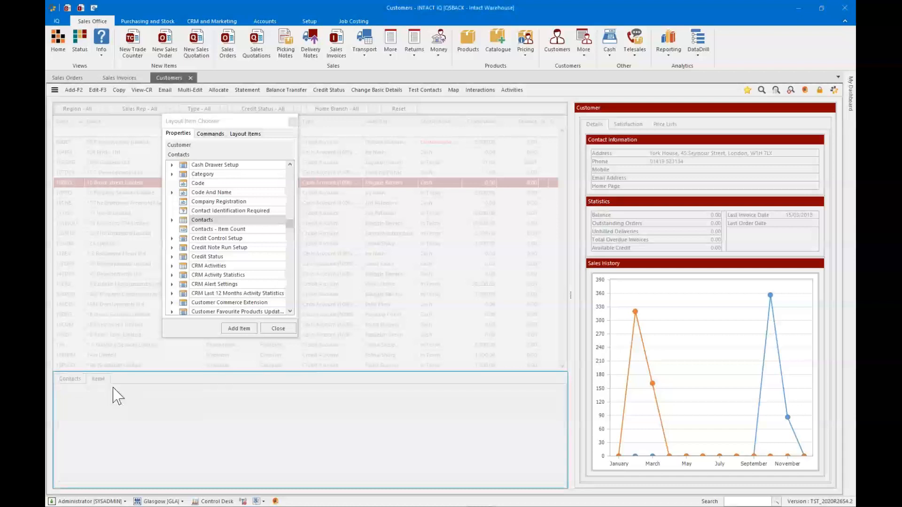
right_click(100, 380)
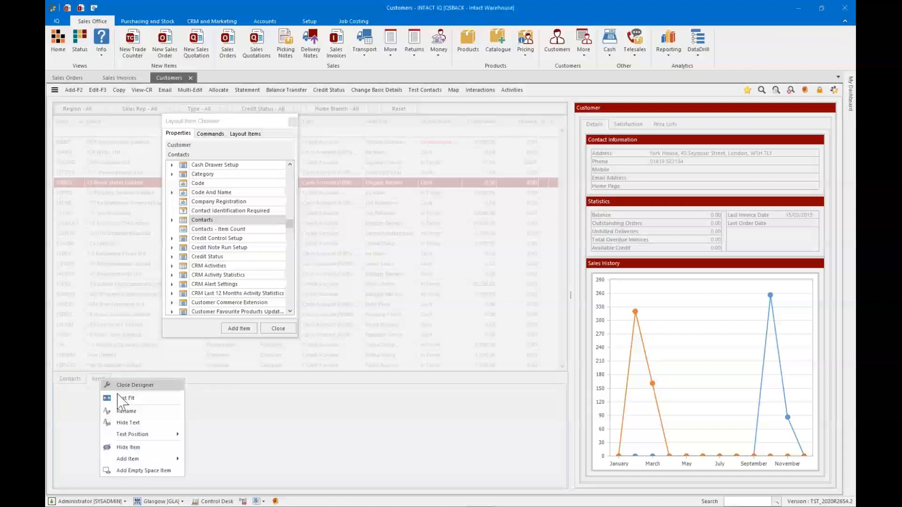
left_click(133, 423)
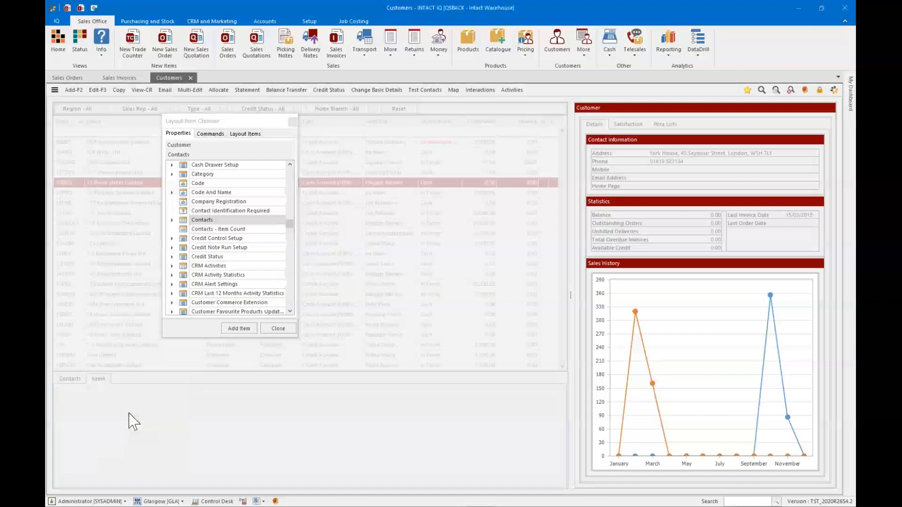
type("adressed")
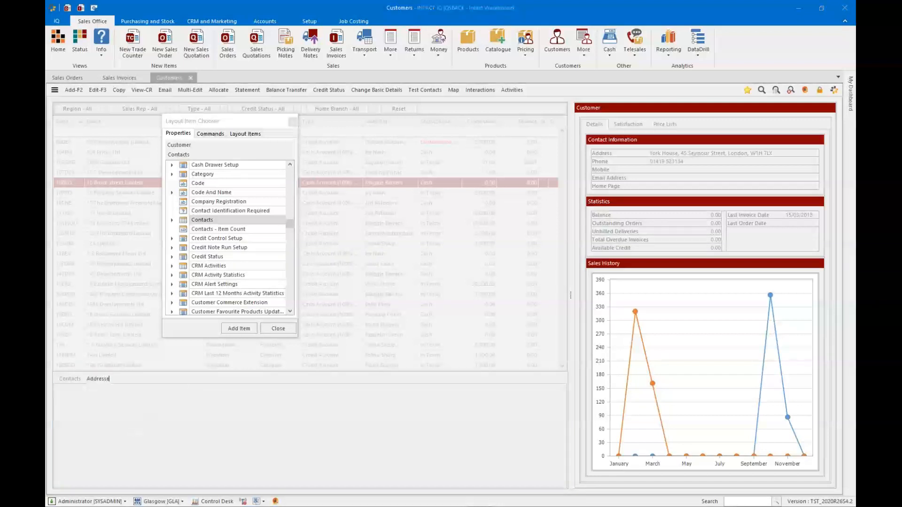
key("Return")
Add the Delivery Contacts property to the customers layout, place it inside the Addresses tab, and hide its label text
left_click(225, 255)
type("deliv")
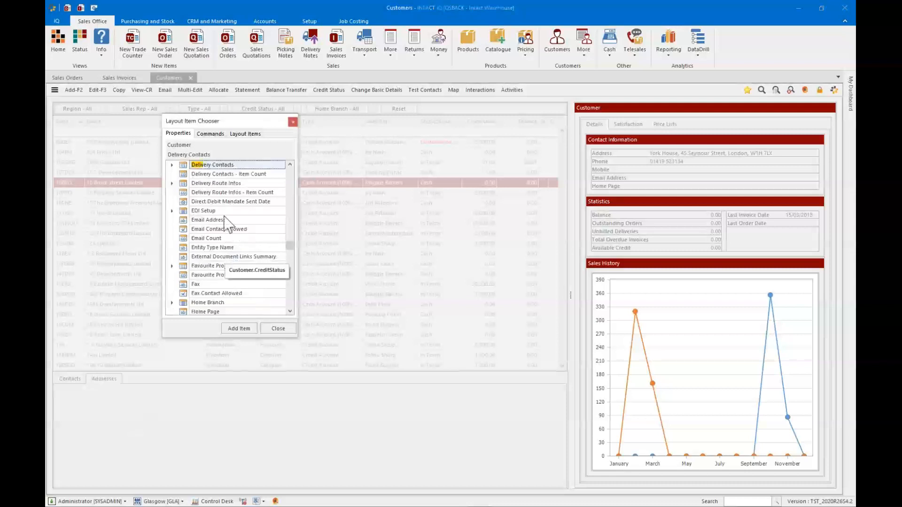
left_click(239, 328)
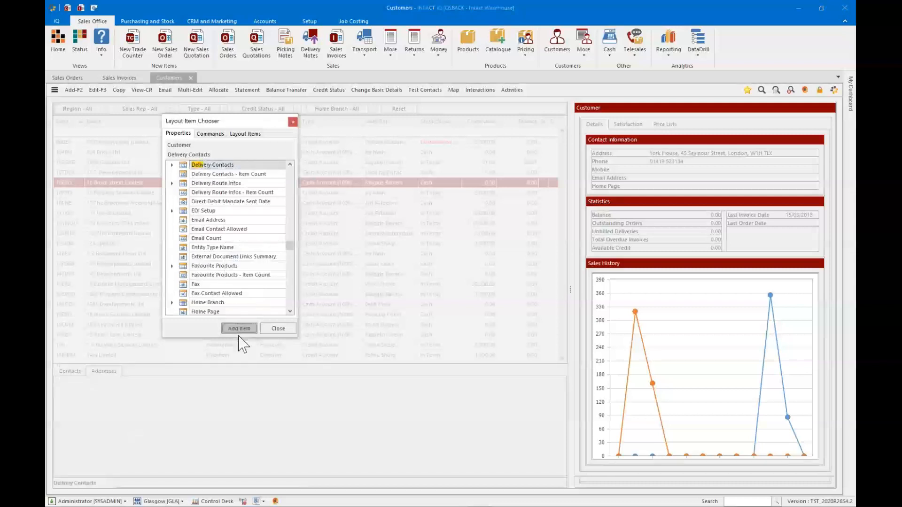
left_click_drag(217, 483, 217, 435)
right_click(91, 424)
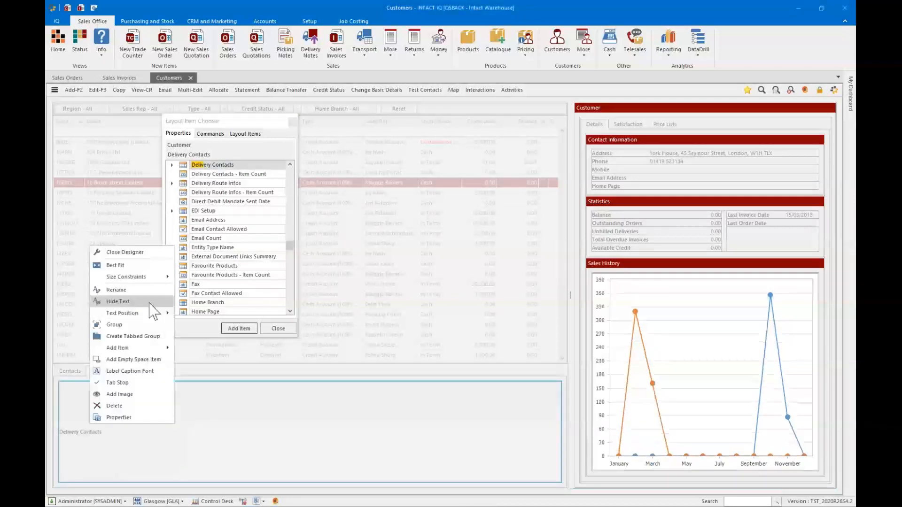
left_click(148, 304)
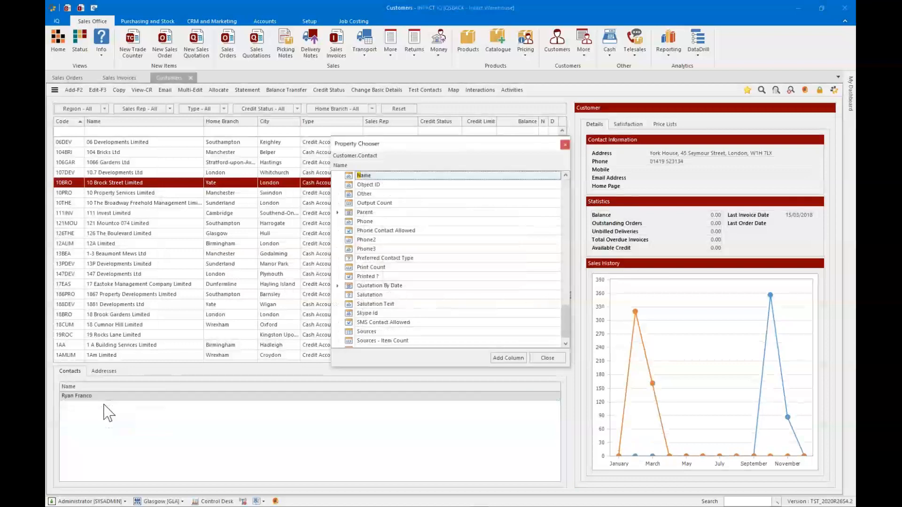
Add a Mobile column to the Contacts grid and close the property chooser
type("mob")
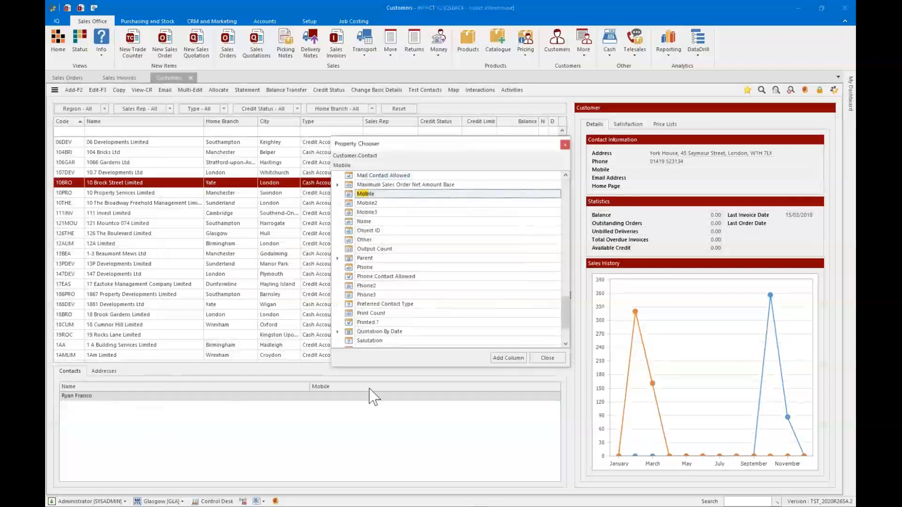
left_click(547, 358)
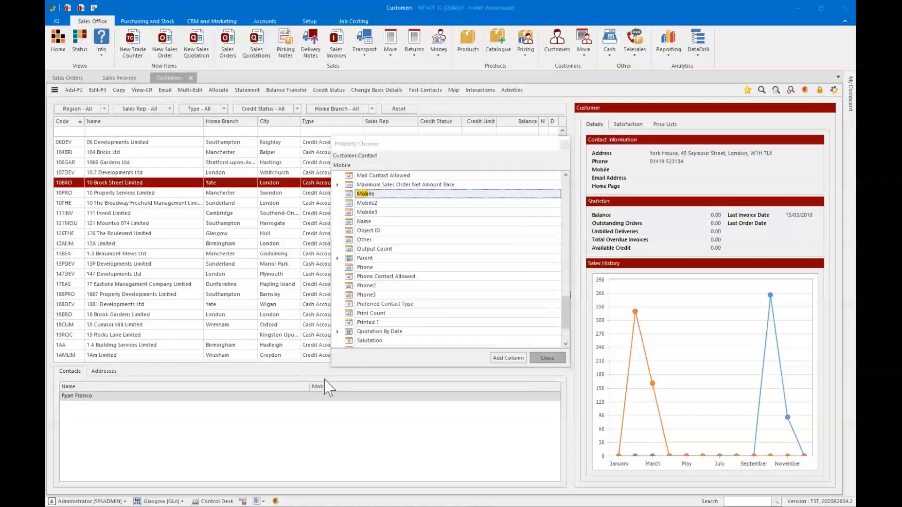
Add the address's Full Address and Post Code as columns to the grid in the Addresses tab
right_click(108, 387)
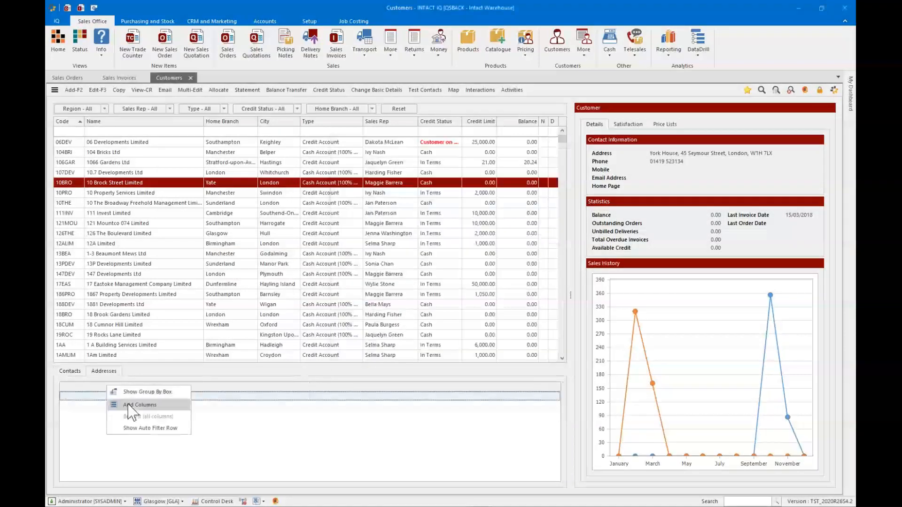
left_click(136, 405)
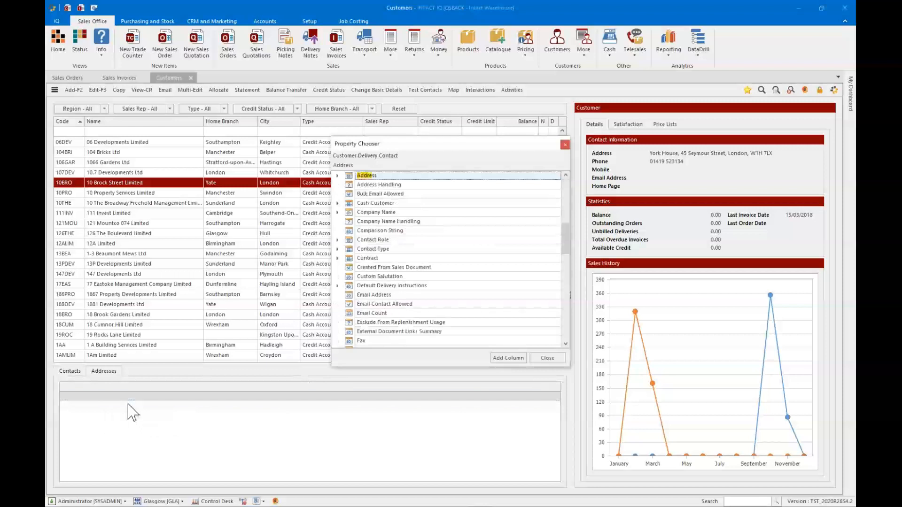
key("Down")
type("fu")
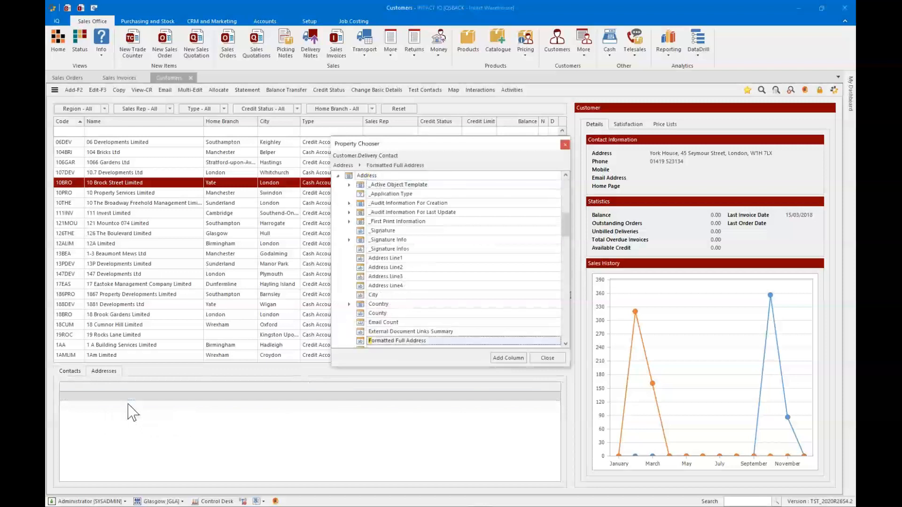
left_click(504, 357)
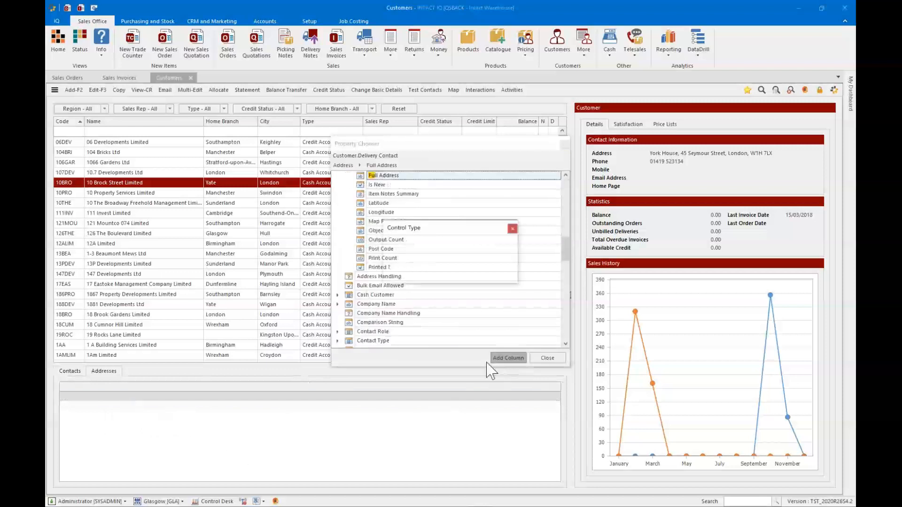
left_click(455, 274)
double_click(437, 250)
left_click(449, 273)
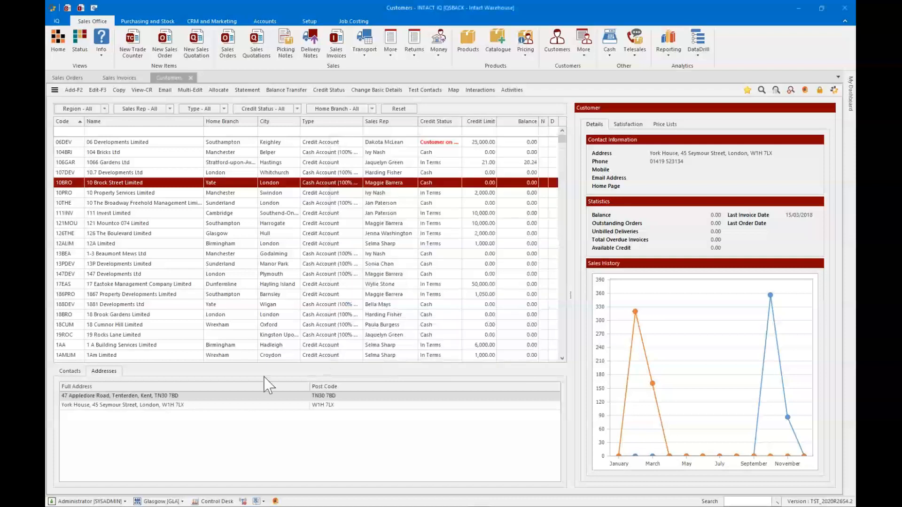
Examine the contacts shown for several customers in the list, including 13P Developments Limited and 1-3 Beaumont Mews Ltd
left_click(61, 369)
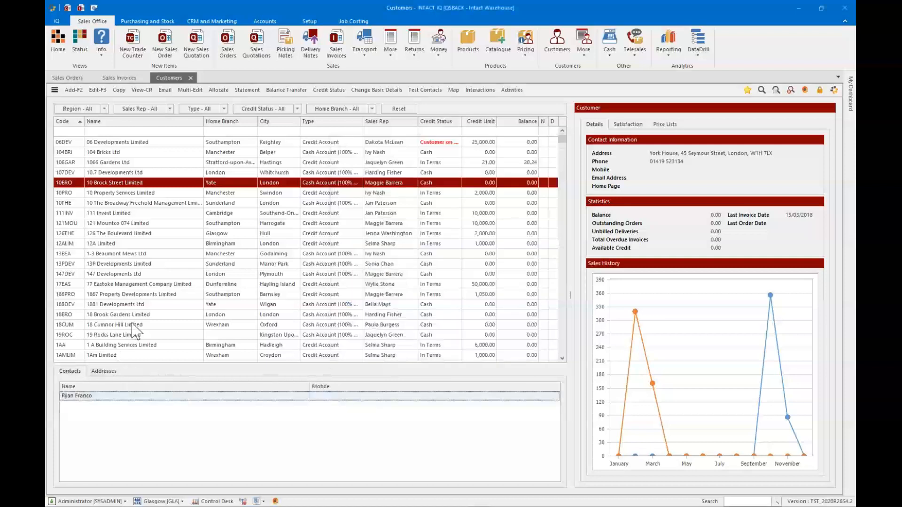
left_click(160, 263)
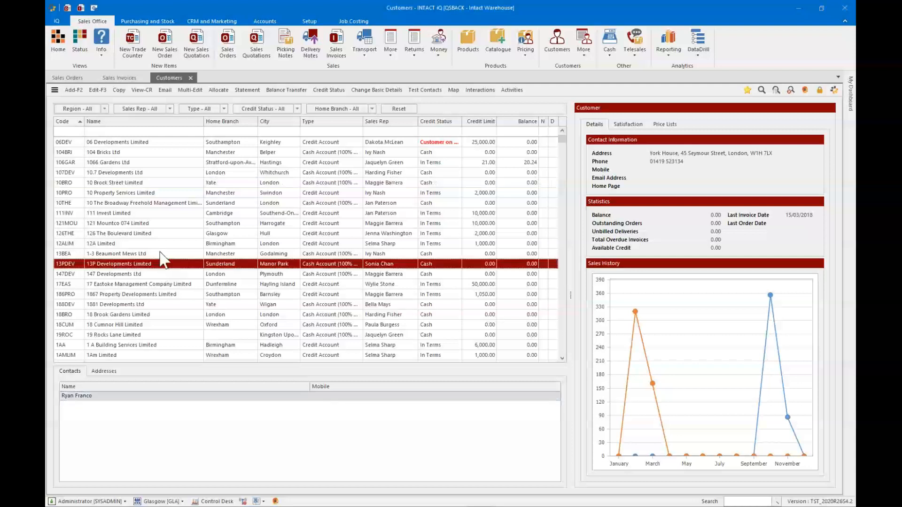
key("Up")
key("Up")
key("Up")
left_click(162, 253)
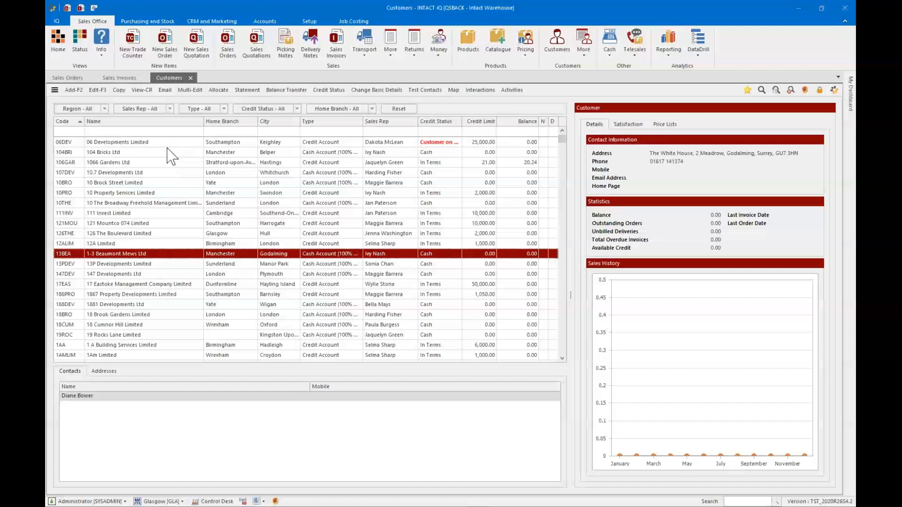
Sort the customers list by Code, with additional ascending sorts on Home Branch and City
left_click(137, 127)
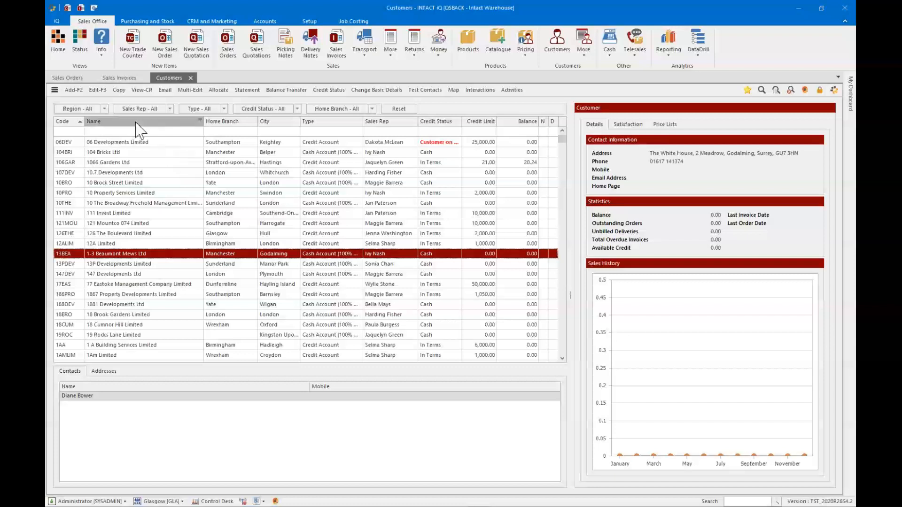
left_click(61, 121)
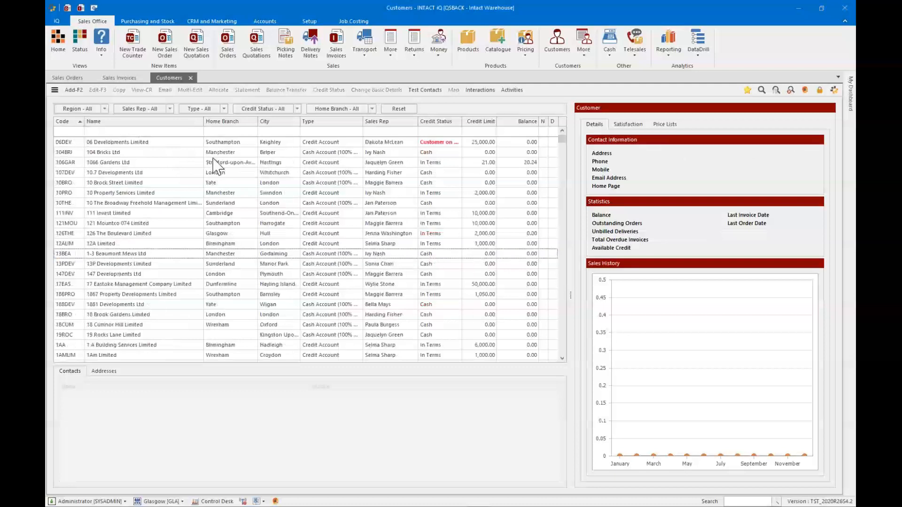
right_click(227, 127)
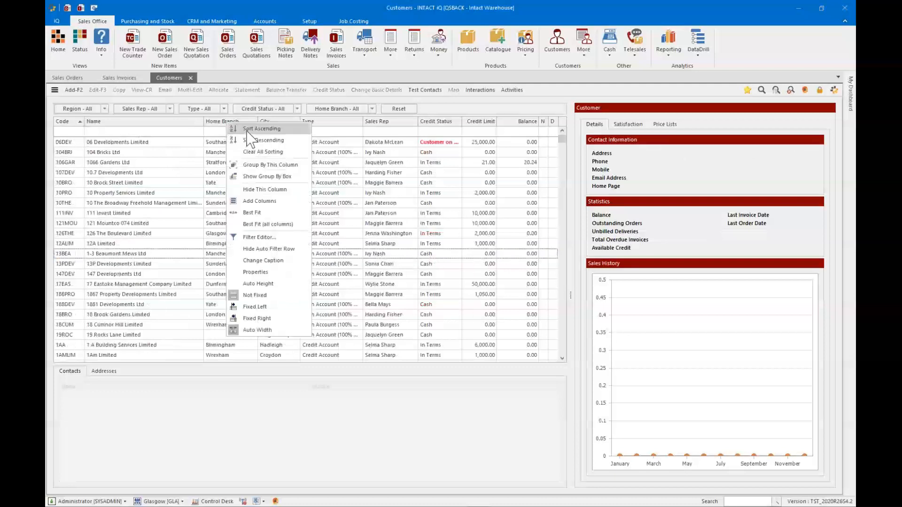
left_click(248, 133)
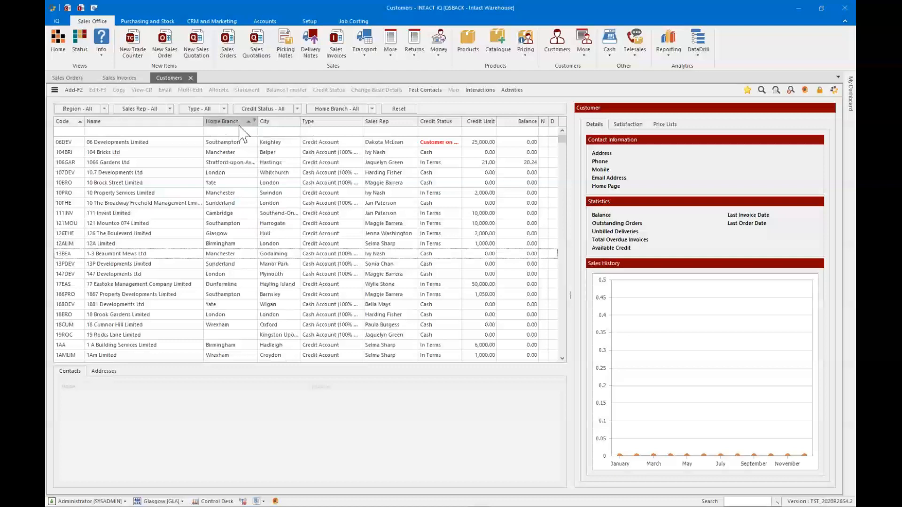
mouse_move(211, 128)
right_click(274, 122)
left_click(291, 133)
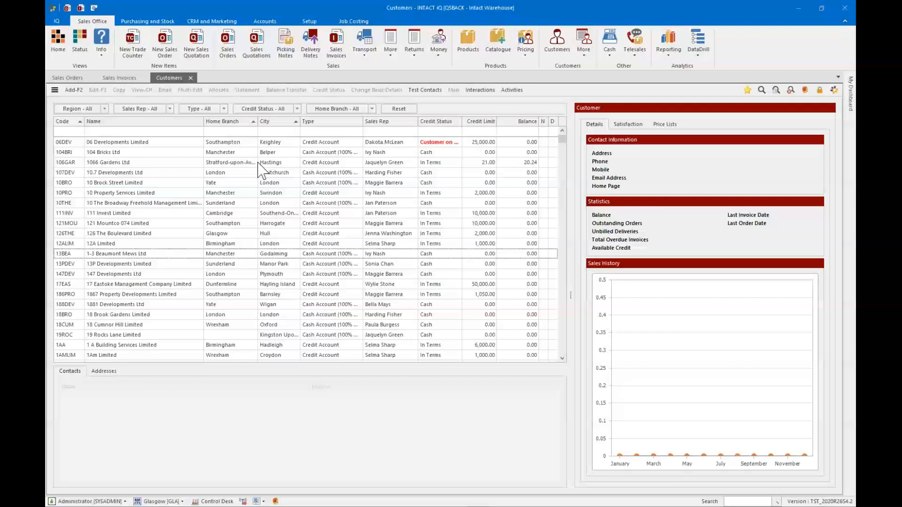
Reopen the customers list and add the City value London from The Broadway Freehold Management's row to the list filter
left_click(190, 78)
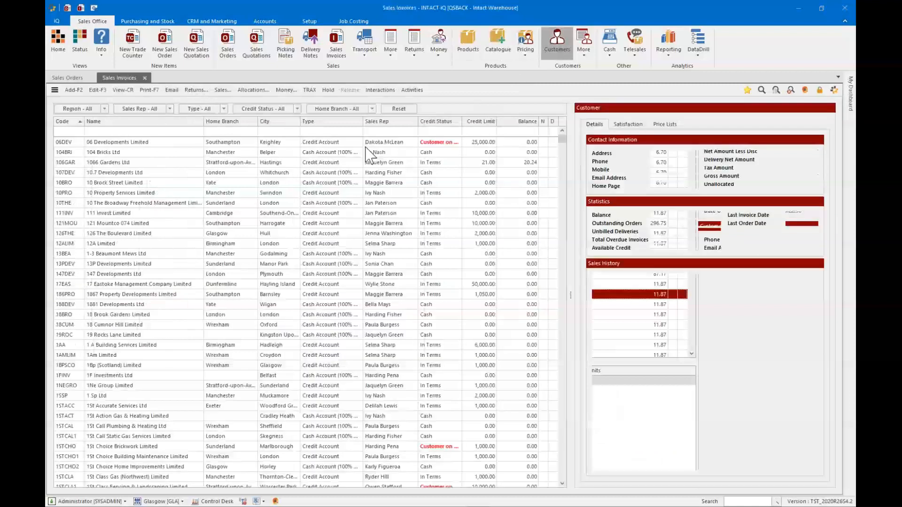
left_click(199, 204)
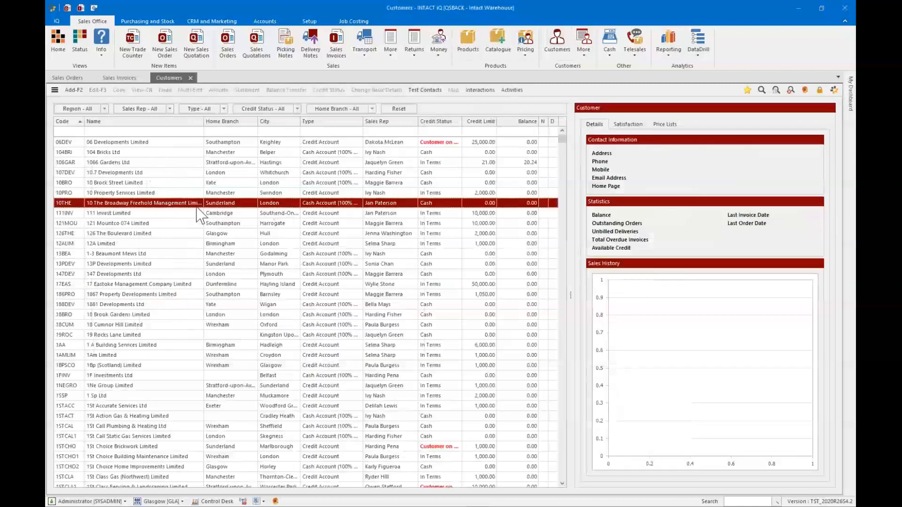
right_click(199, 206)
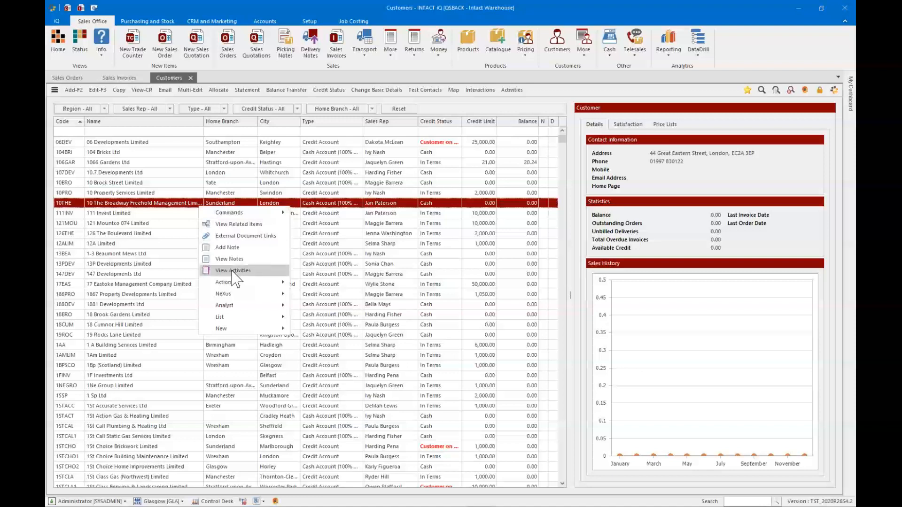
right_click(292, 205)
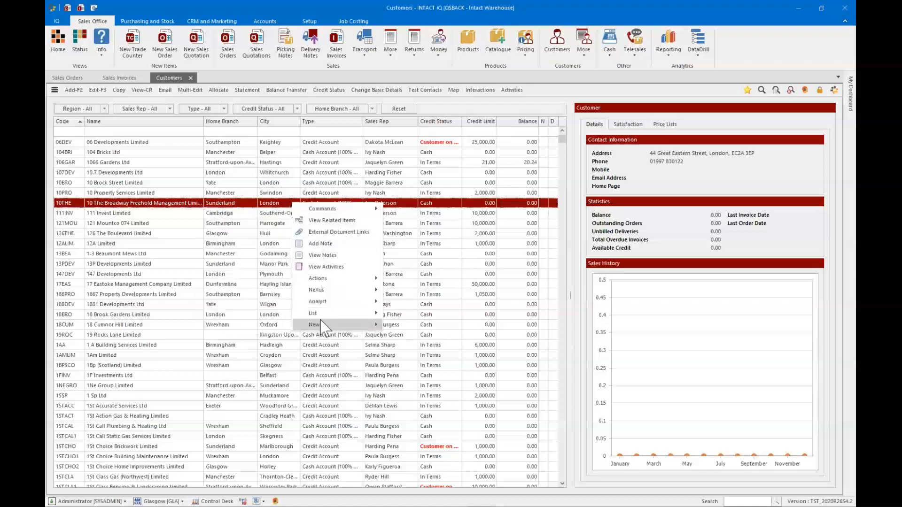
mouse_move(329, 313)
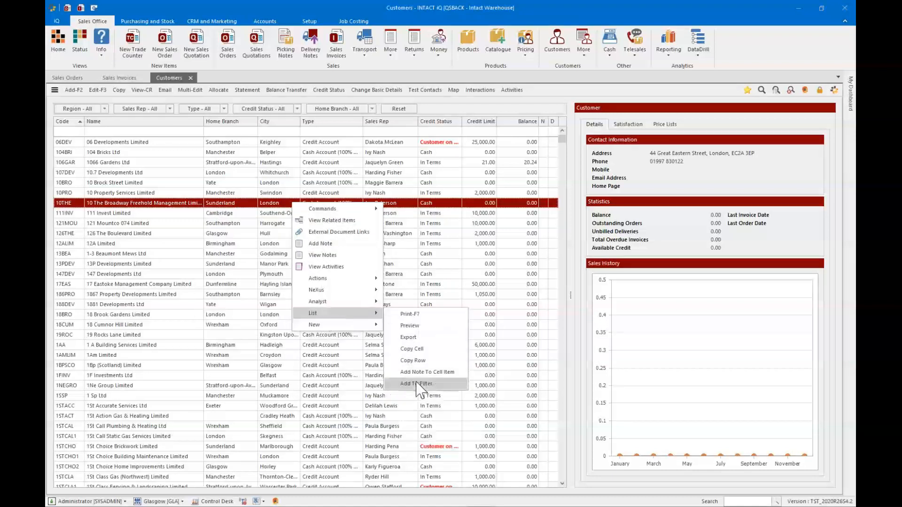
left_click(416, 384)
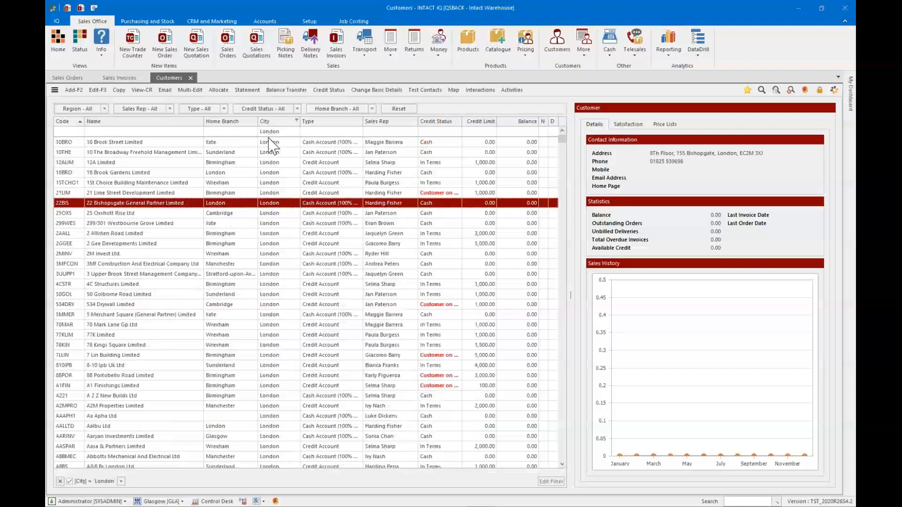
right_click(241, 202)
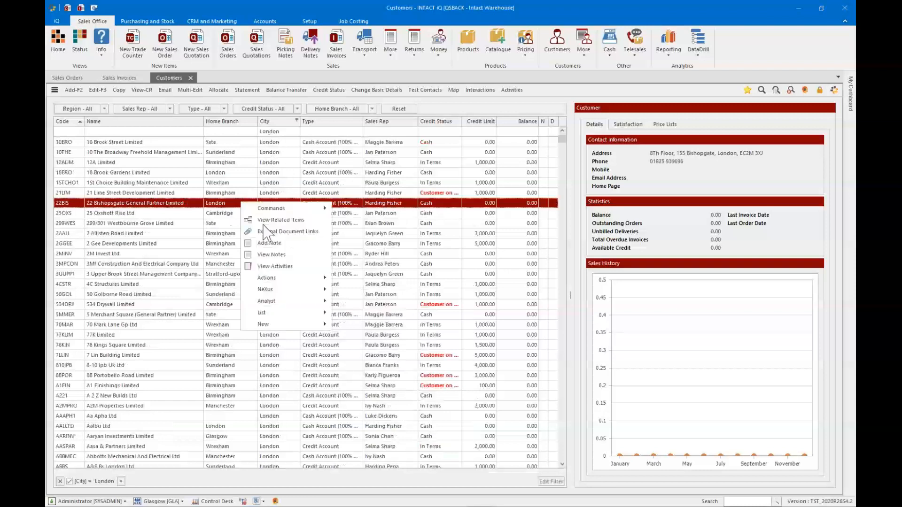
mouse_move(281, 301)
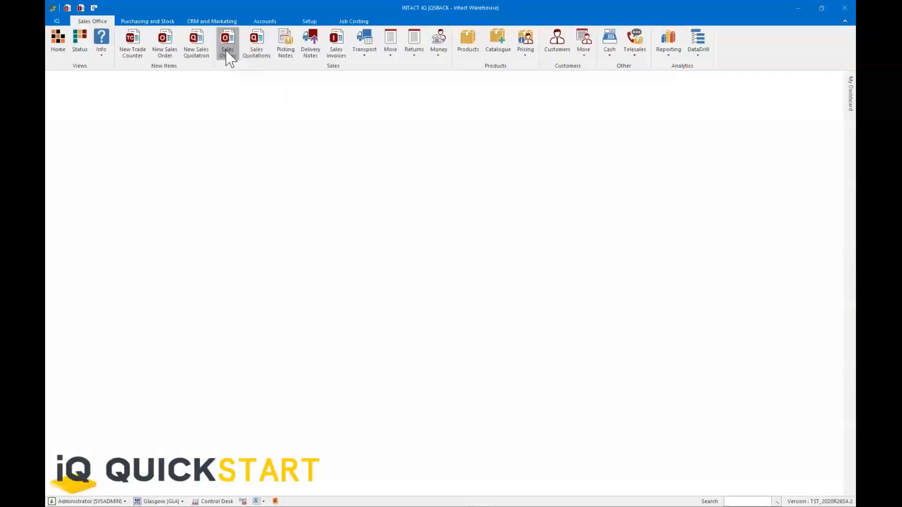
Open the sales orders list and search the Configurator for "quick fil" to find the Quick Filter Bar Settings
left_click(230, 52)
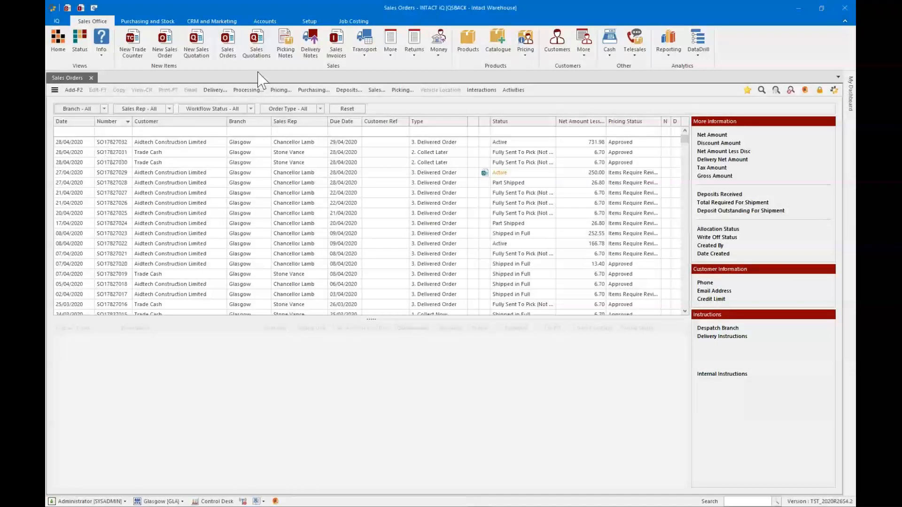
left_click(309, 22)
left_click(121, 43)
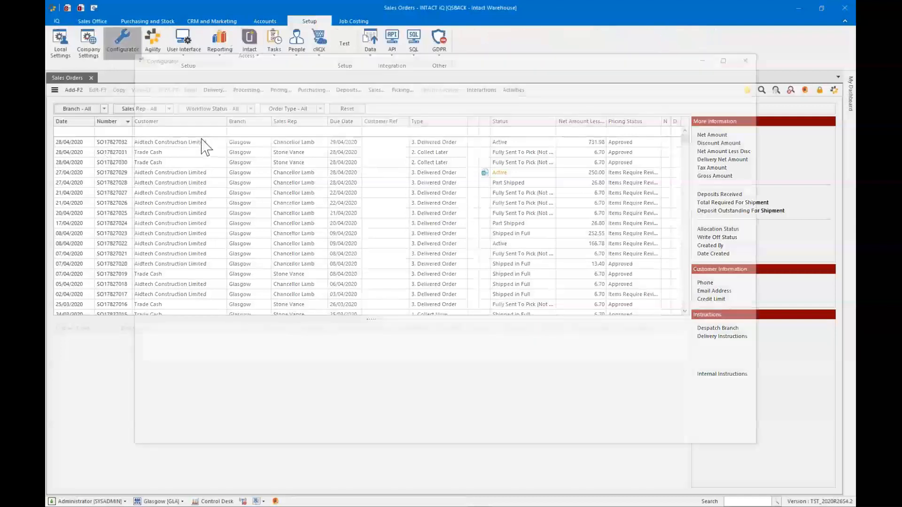
left_click(171, 436)
type("quik")
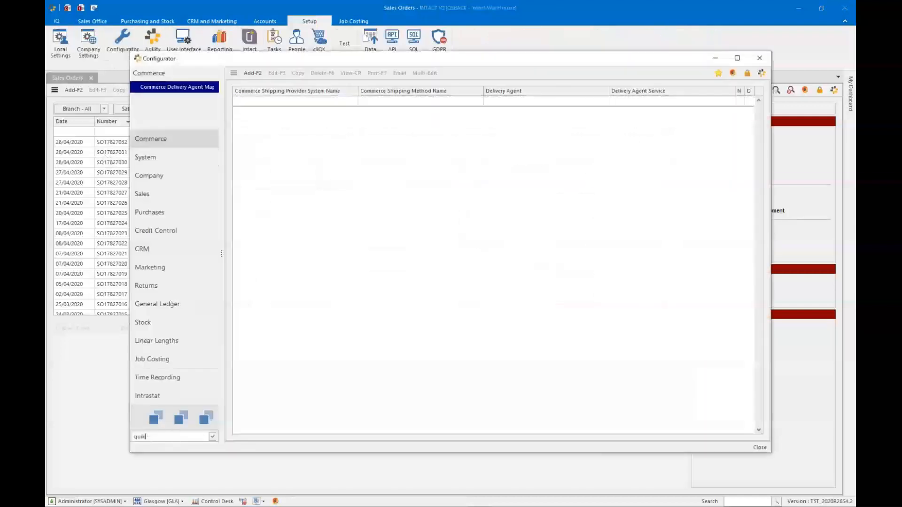
key("BackSpace")
type("ck fil")
Add a quick filter bar setting with the type Sales Order and assign it to the SYSADMIN user
left_click(258, 73)
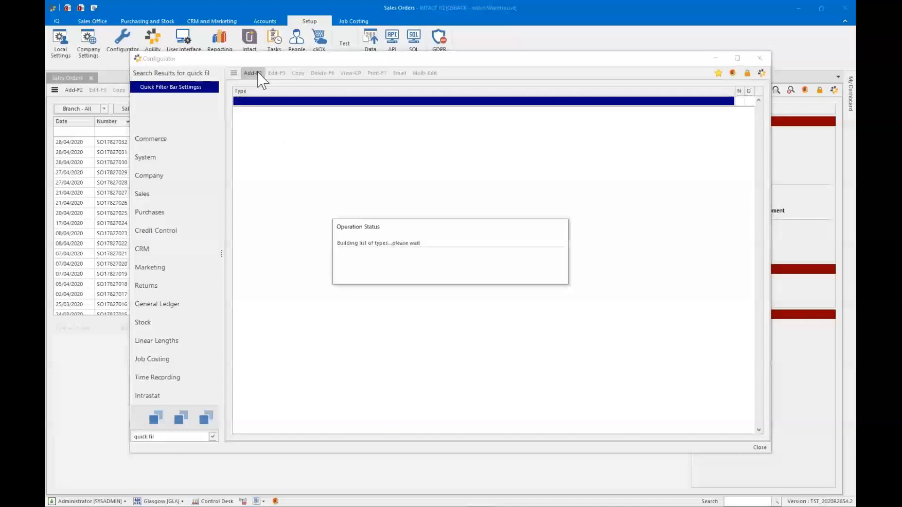
left_click(325, 168)
left_click(325, 168)
type("Sales")
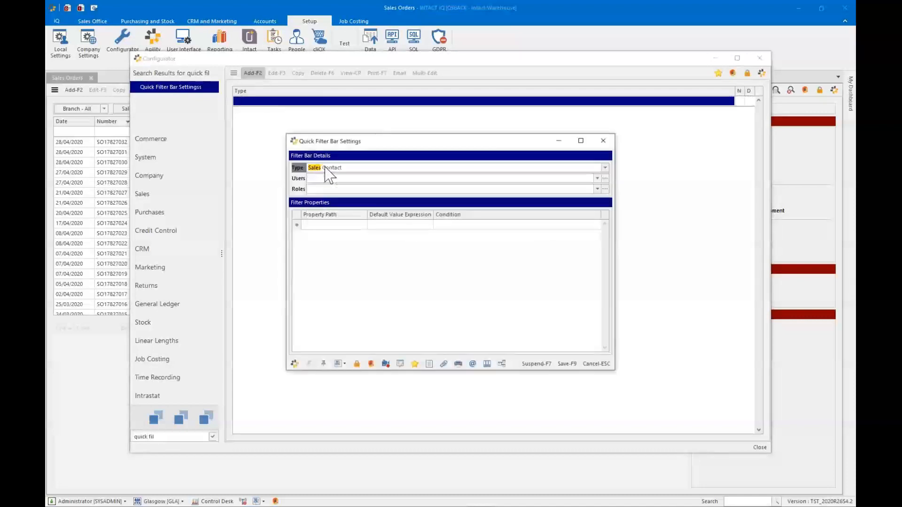
type(" Order")
key("Tab")
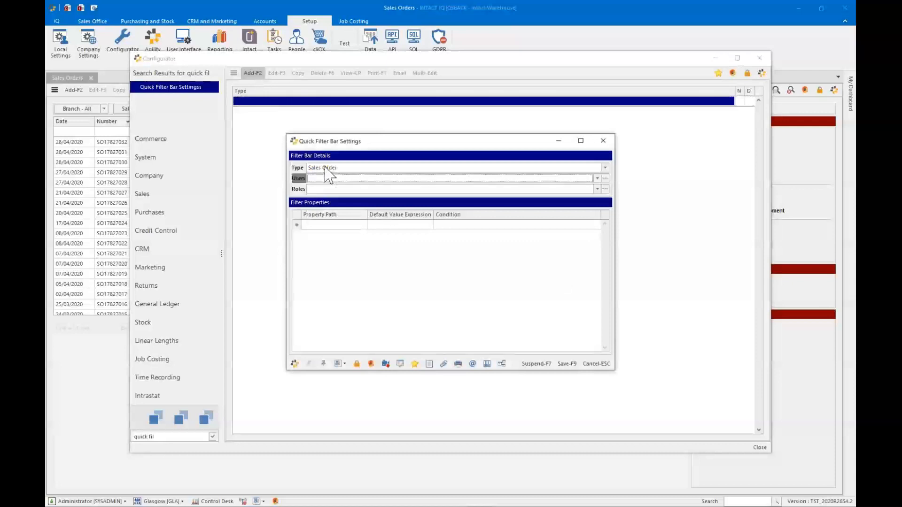
left_click(604, 179)
type("sy")
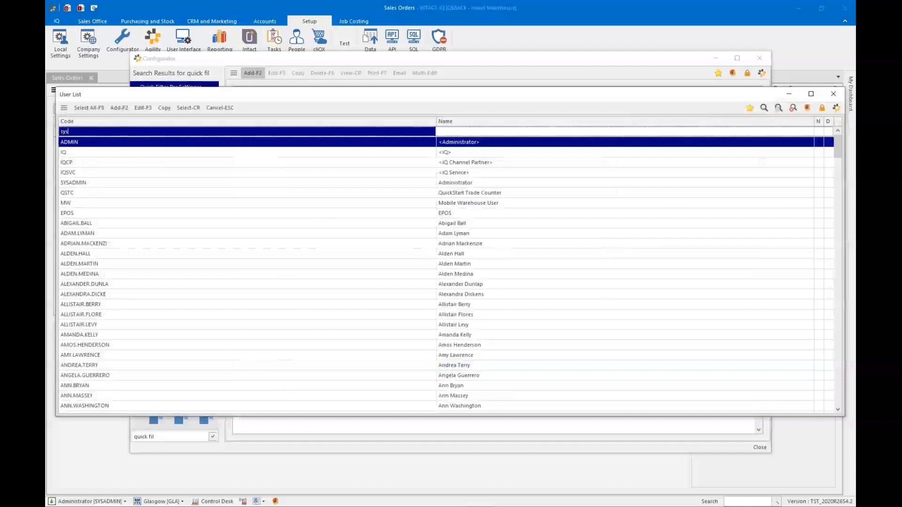
type("s")
double_click(197, 145)
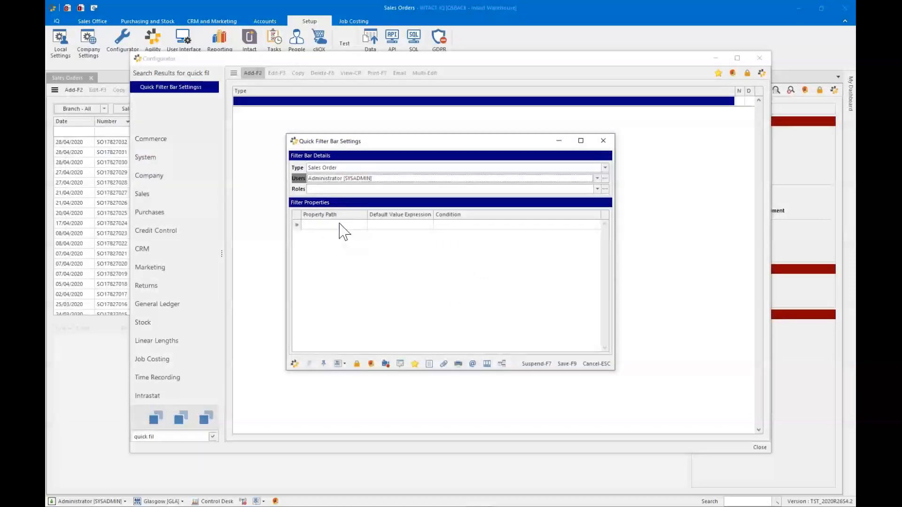
Add the Branch property with the default value expression _CurrentBranch, save the setting and close the Configurator
left_click(340, 225)
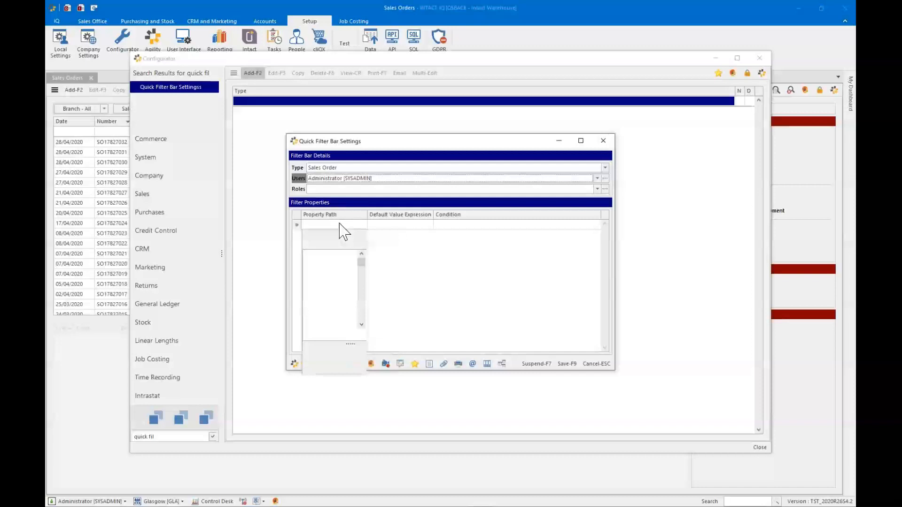
type("Branch")
key("Return")
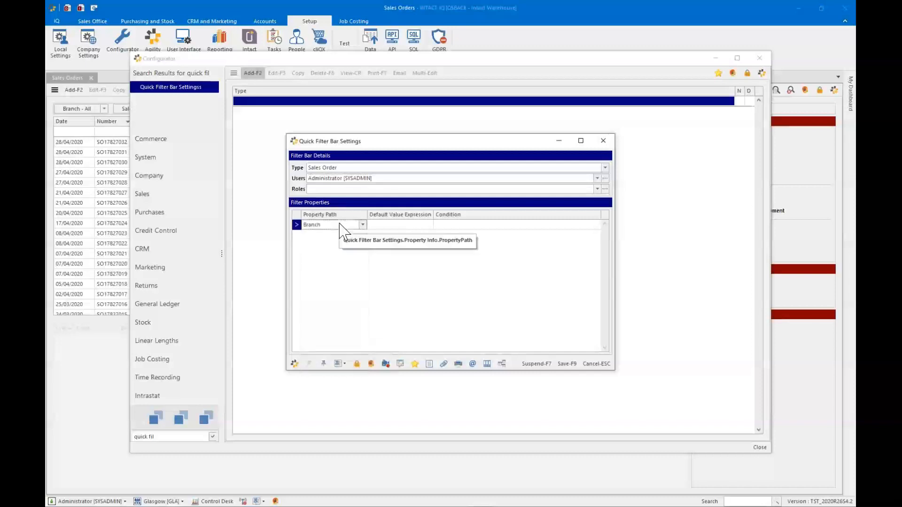
left_click(390, 225)
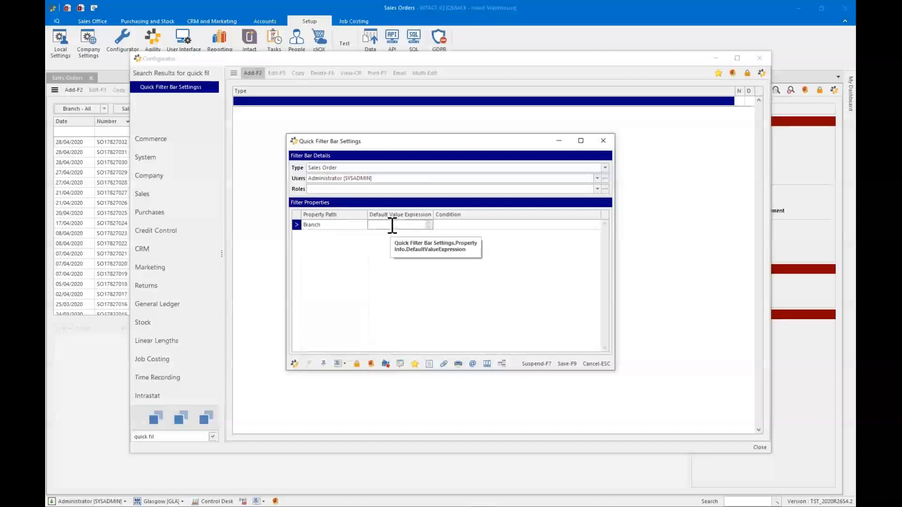
type("_CurrentBranch")
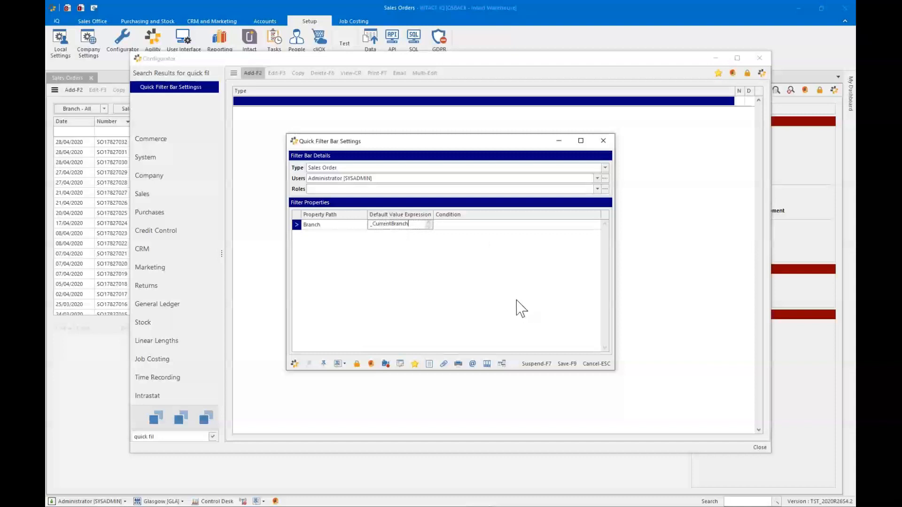
left_click(567, 364)
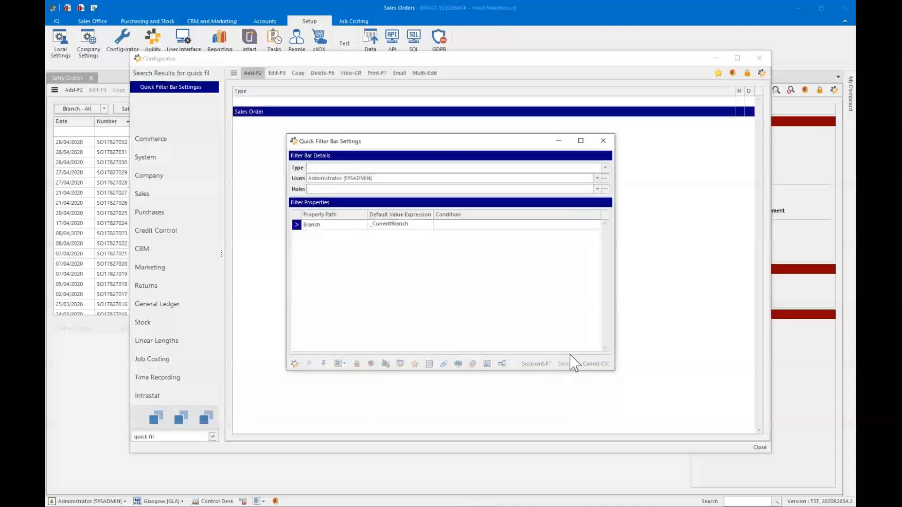
left_click(606, 364)
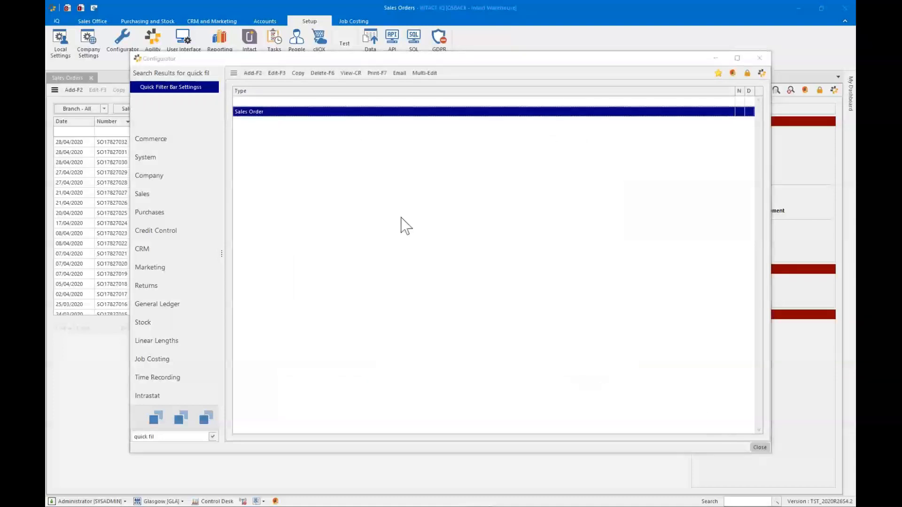
key("Escape")
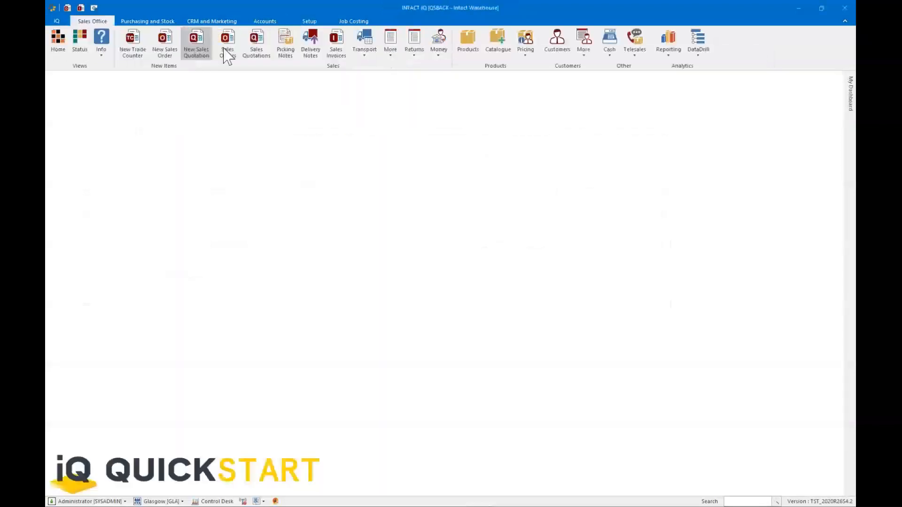
Reopen the sales orders list and examine which quick filter items can be shown and which properties can be added to them
left_click(225, 47)
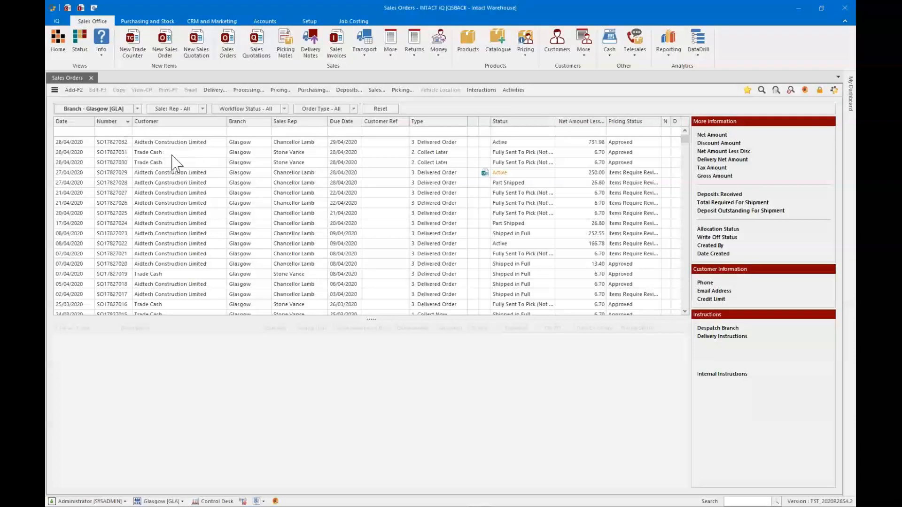
right_click(417, 111)
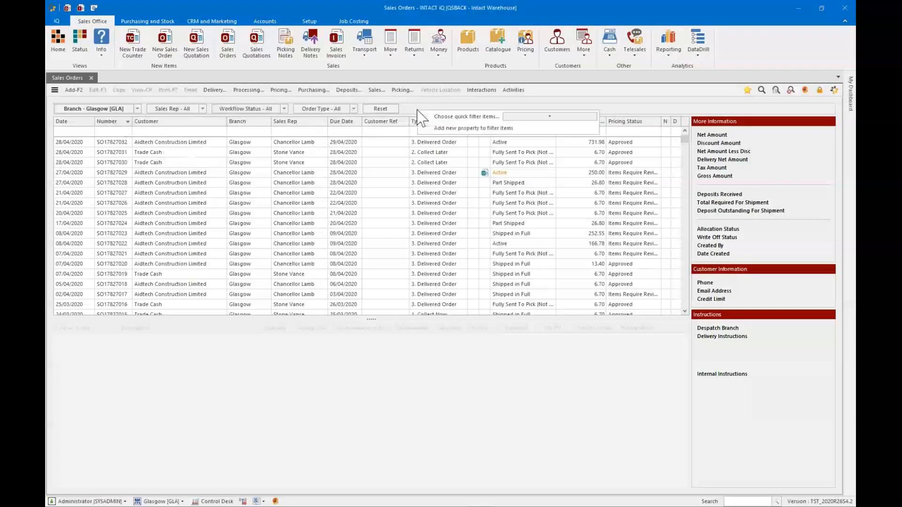
left_click(520, 116)
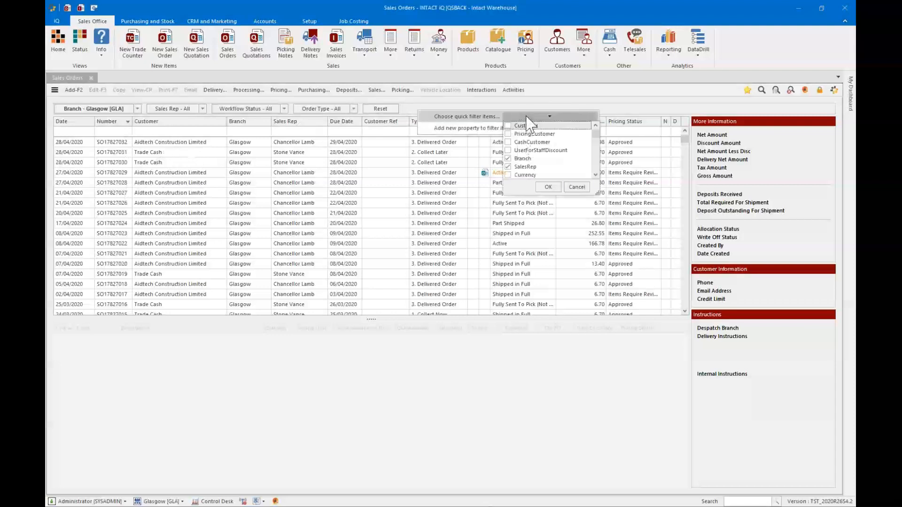
left_click(522, 116)
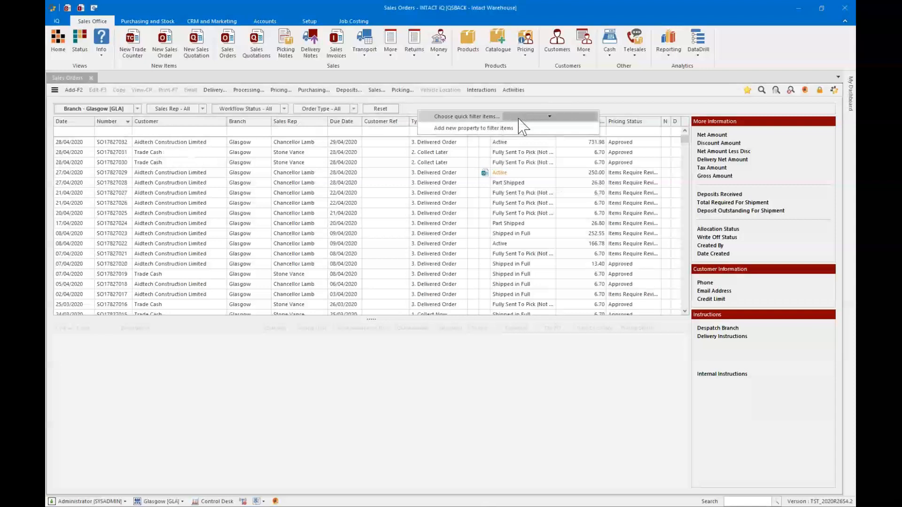
left_click(450, 127)
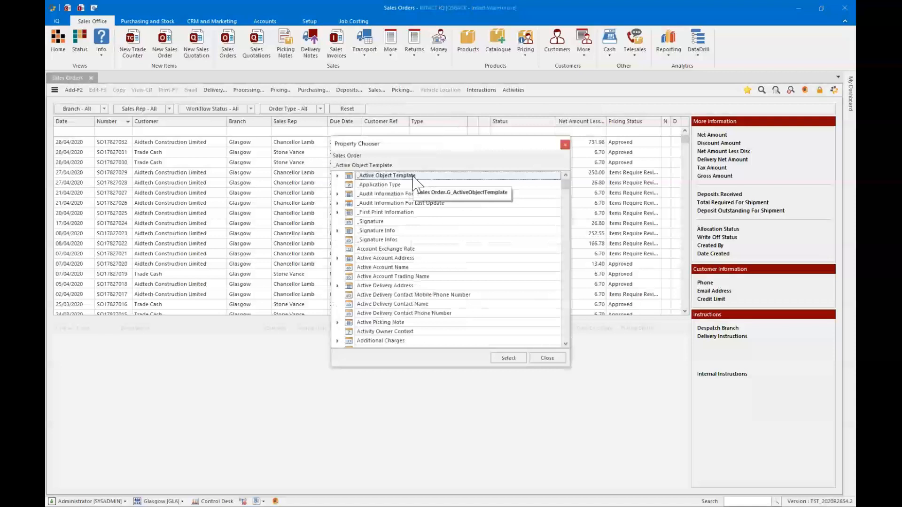
left_click(547, 359)
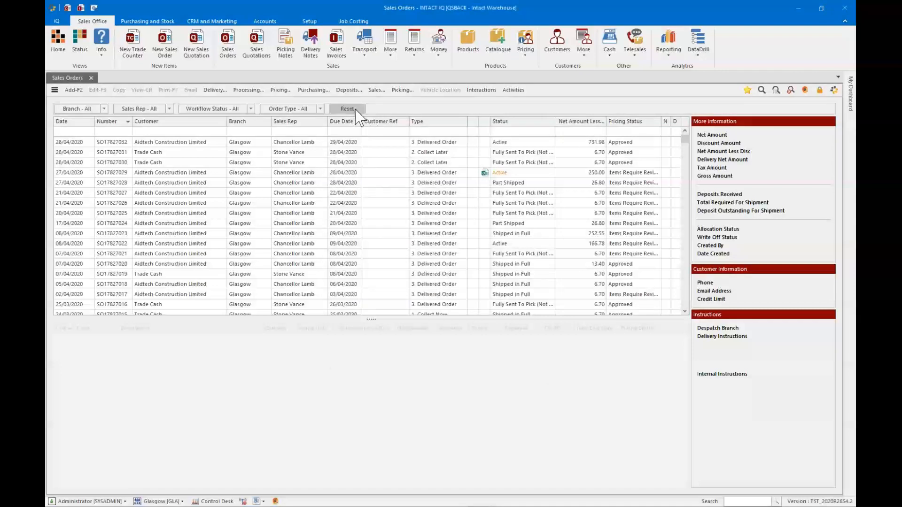
View the Sales Rep quick filter's choices without selecting any, and close the sales orders list
left_click(170, 109)
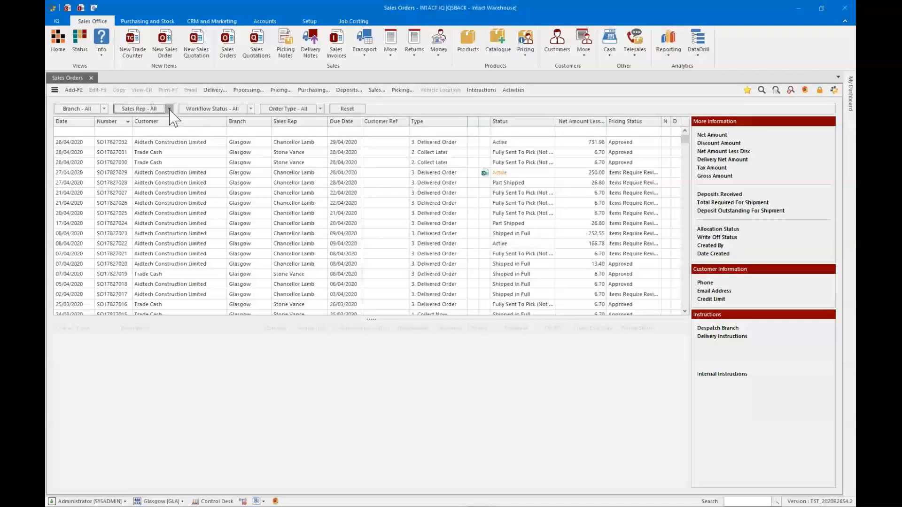
left_click(398, 117)
left_click(90, 78)
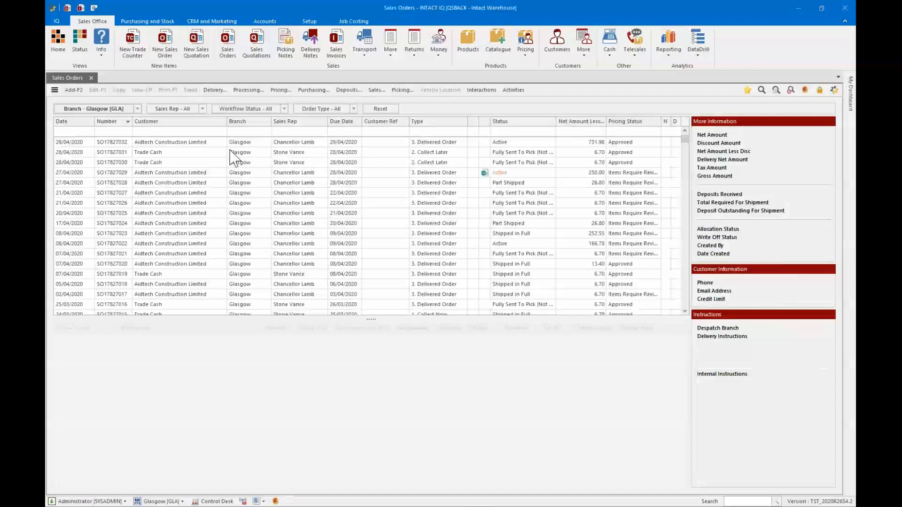
Create a new snapshot of the sales orders view named "Testing New View"
left_click(834, 90)
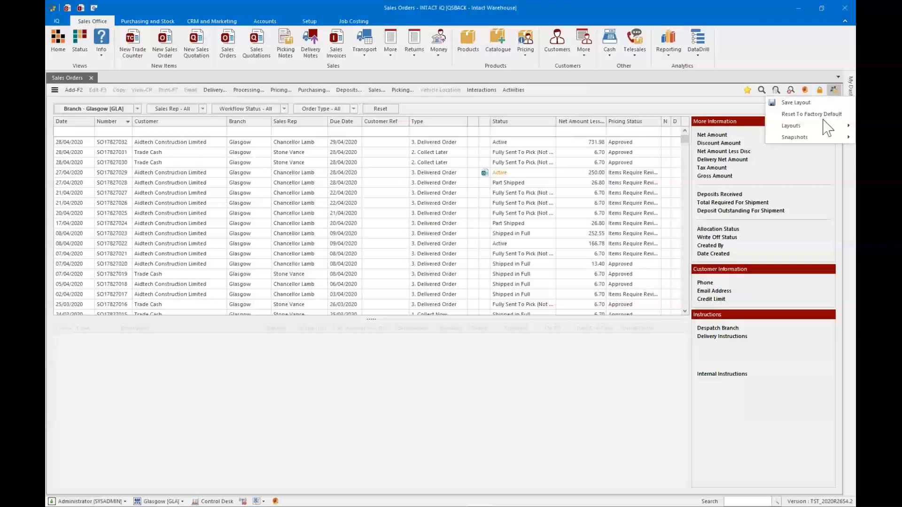
mouse_move(821, 139)
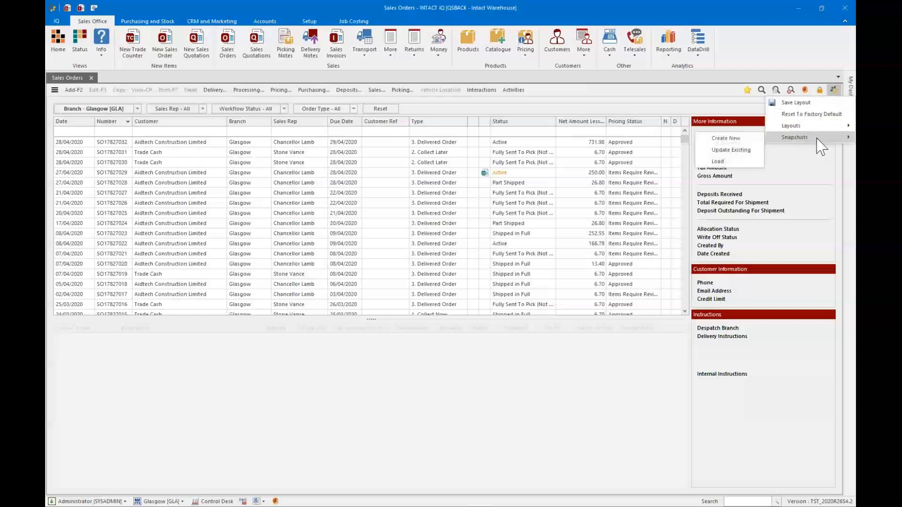
left_click(733, 138)
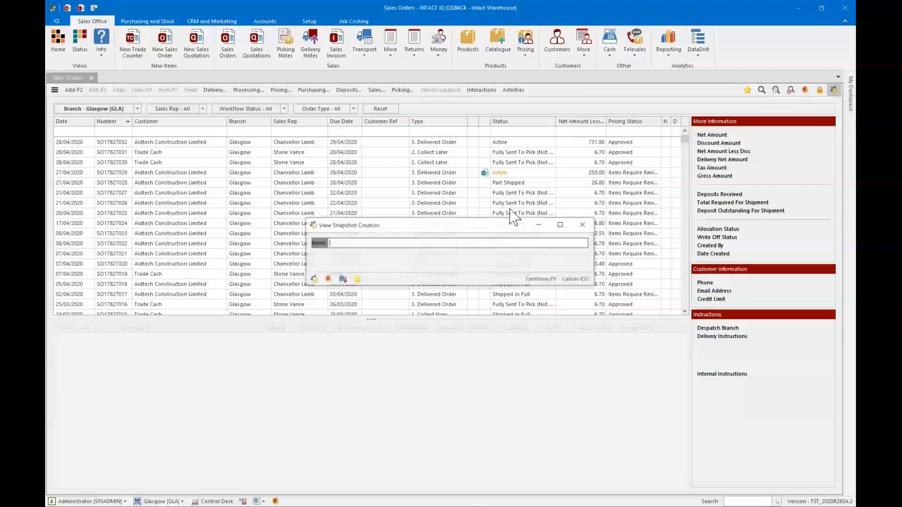
type("Testing")
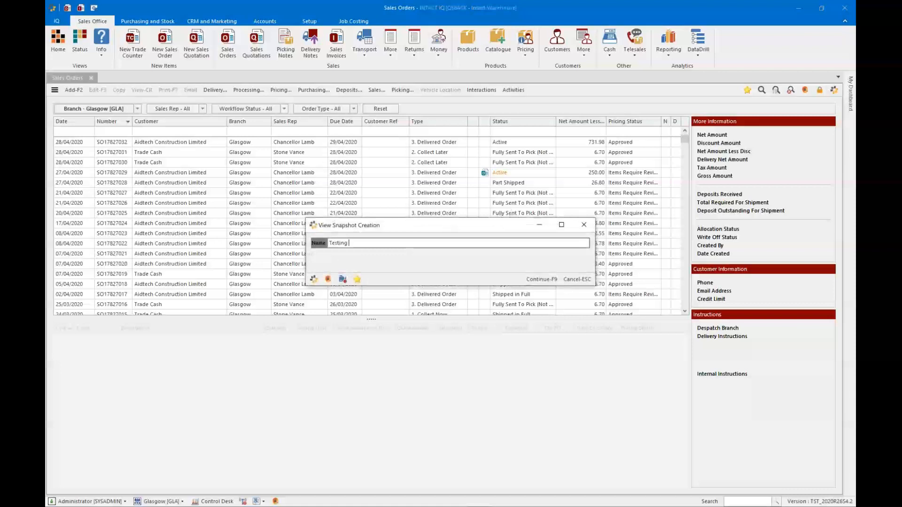
type(" New View")
left_click(535, 279)
View the list of saved snapshots, highlight Testing New View, and close the list without loading it
left_click(833, 90)
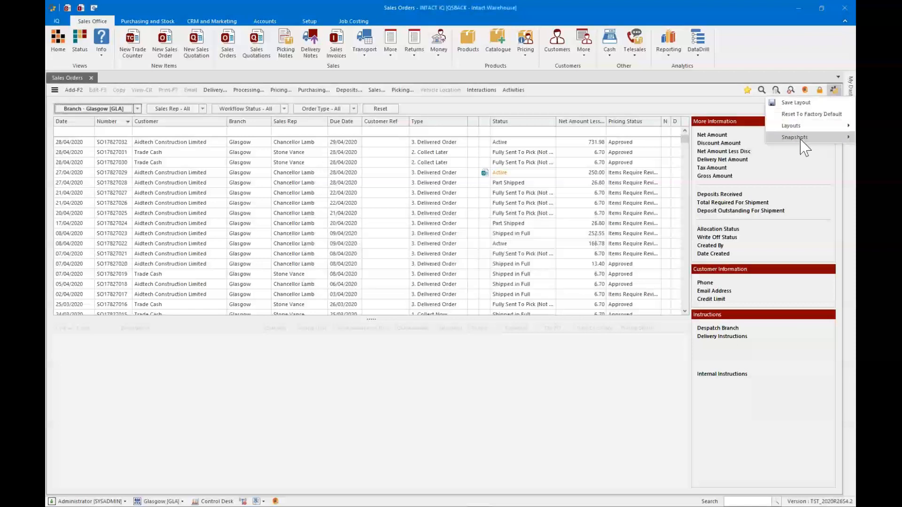
mouse_move(797, 141)
left_click(733, 174)
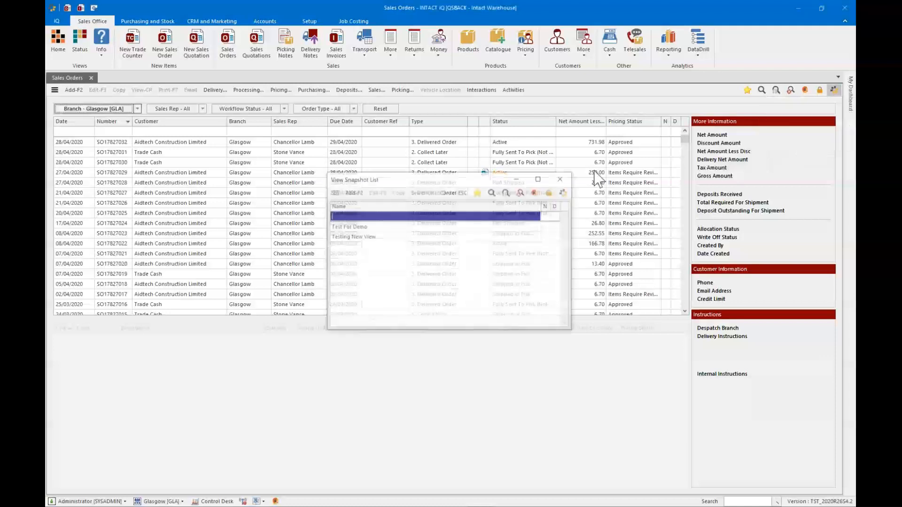
left_click(404, 238)
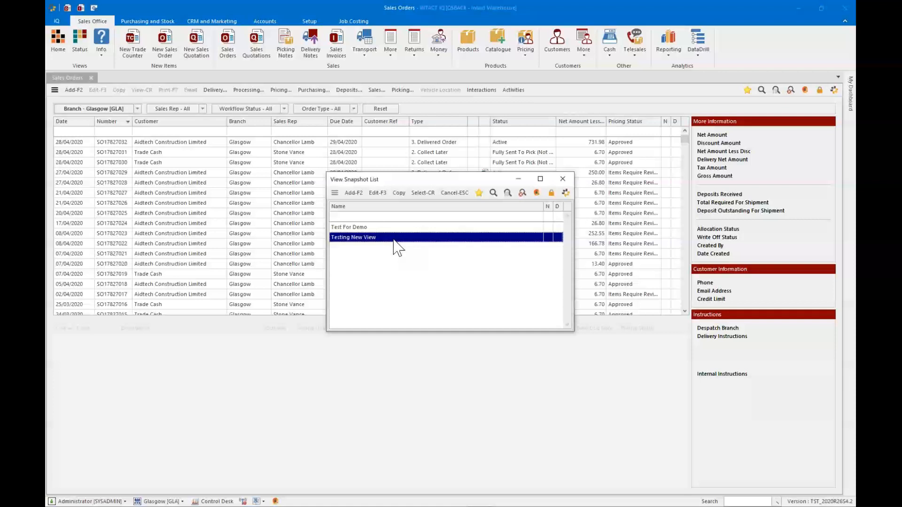
left_click(564, 181)
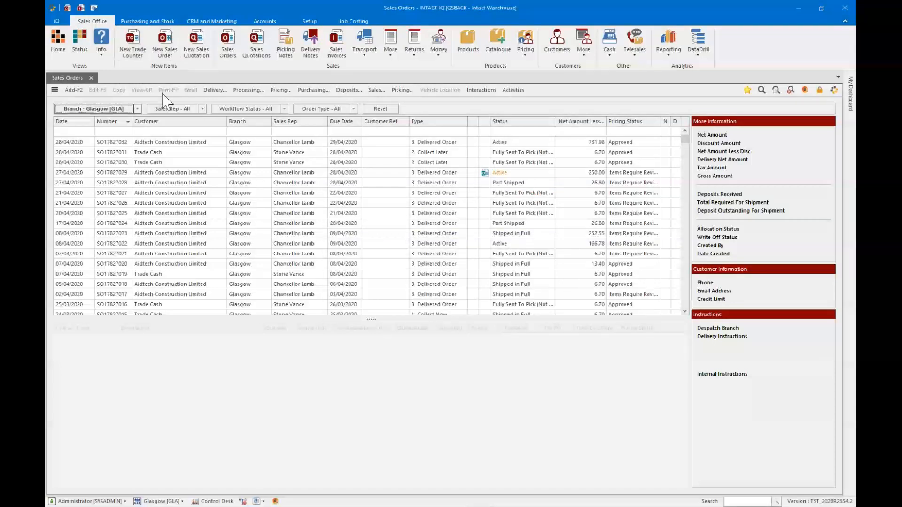
Try to delete the Trade Cash order with status Fully Sent To Pick just below the newest sales order, cancelling at the authentication
left_click(124, 151)
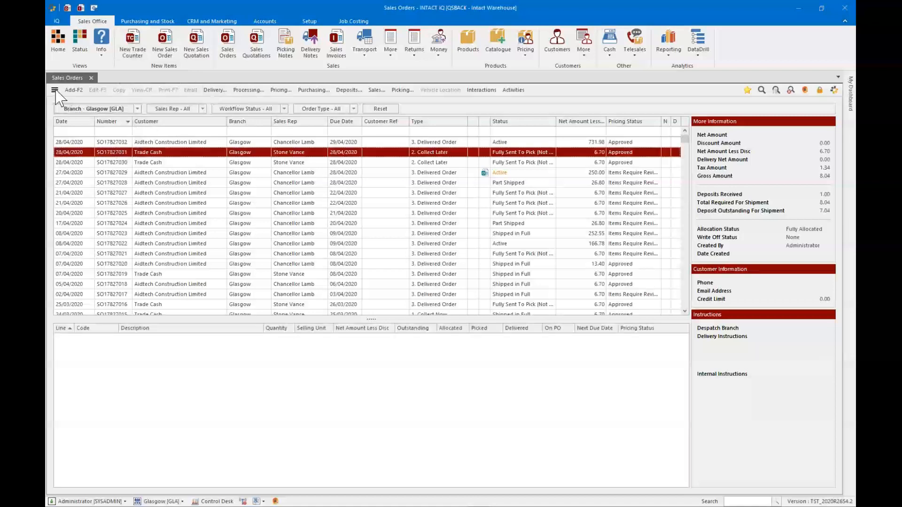
left_click(54, 90)
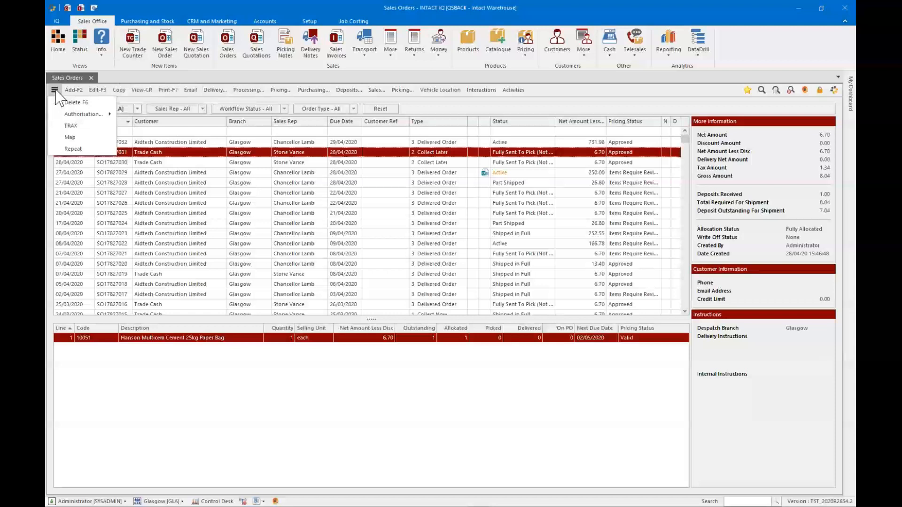
left_click(55, 91)
left_click(55, 91)
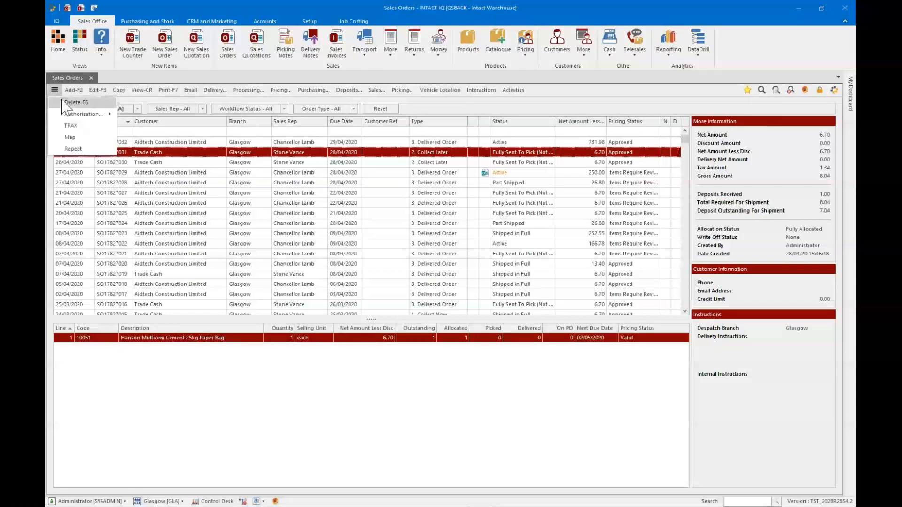
left_click(65, 102)
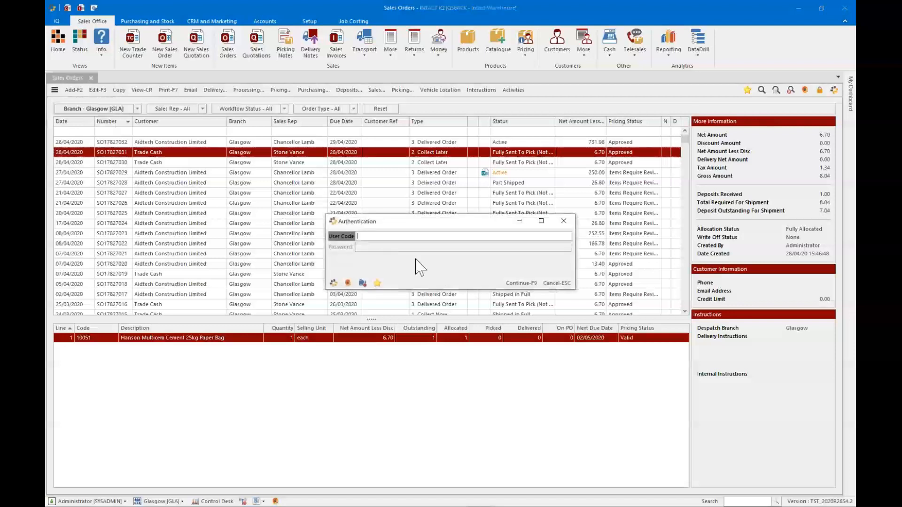
left_click(556, 283)
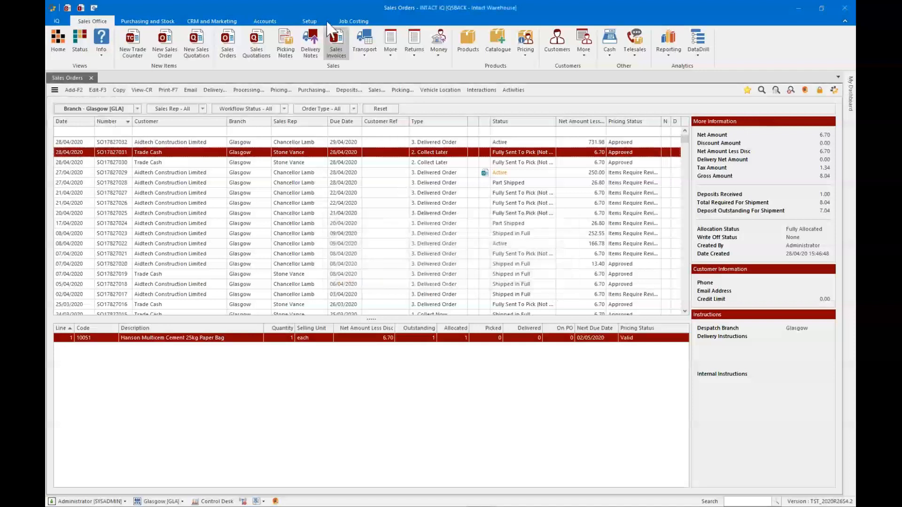
Find the list command execution rules in the Configurator and open the Check User rule for editing
left_click(309, 21)
left_click(122, 42)
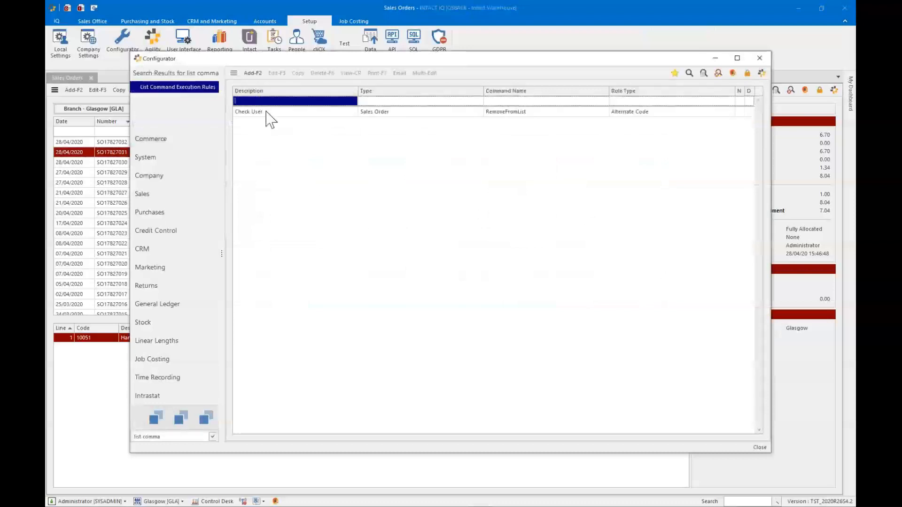
left_click(268, 114)
left_click(276, 74)
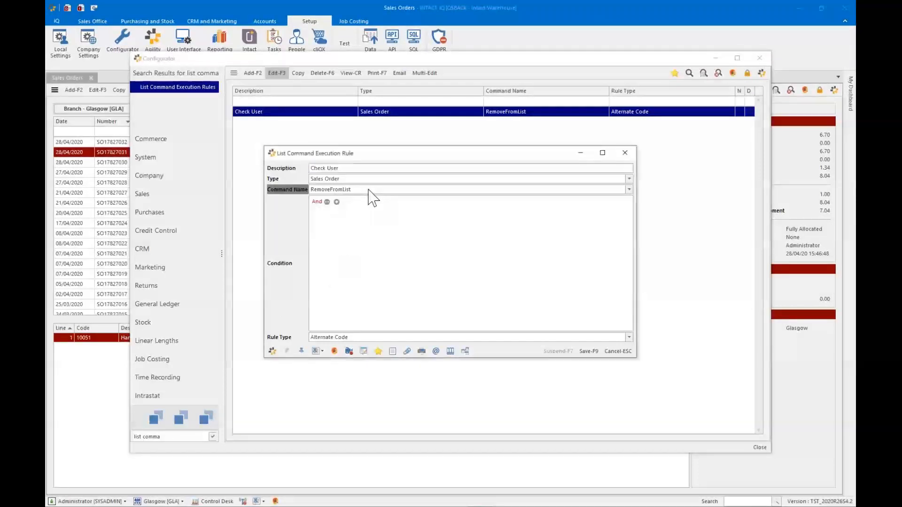
Browse the command names available for the Check User rule, leaving RemoveFromList selected
left_click(368, 190)
left_click_drag(634, 263, 690, 369)
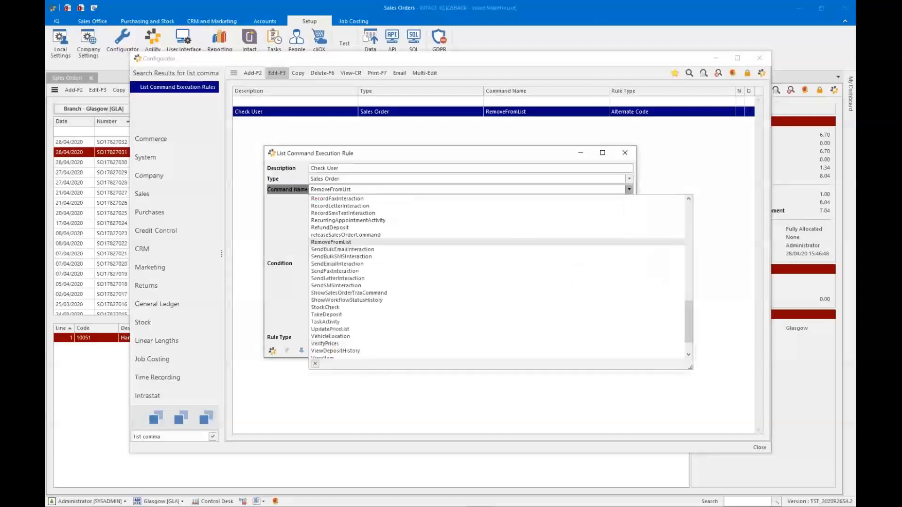
mouse_move(690, 332)
left_mouse_down()
mouse_move(696, 227)
mouse_move(700, 326)
left_mouse_up()
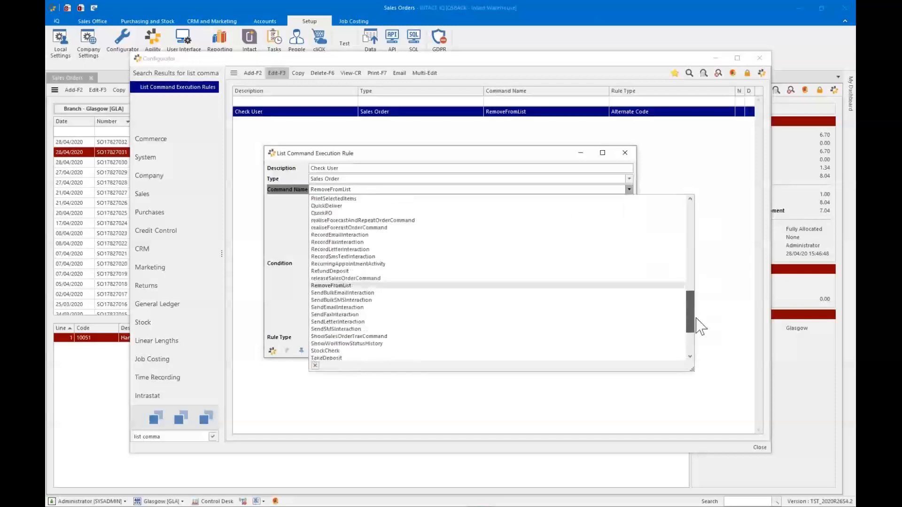
left_click(298, 226)
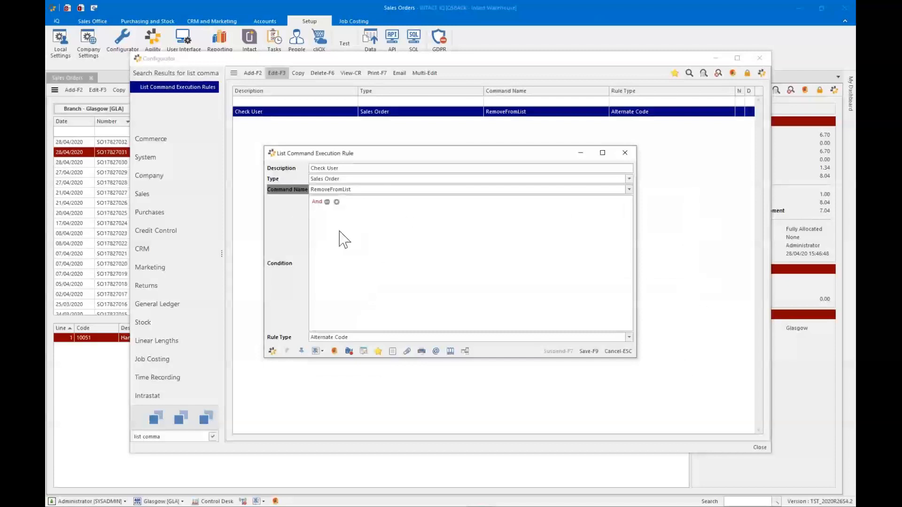
View the rule type options of the Check User rule, and close the rule and the Configurator without saving
left_click(357, 338)
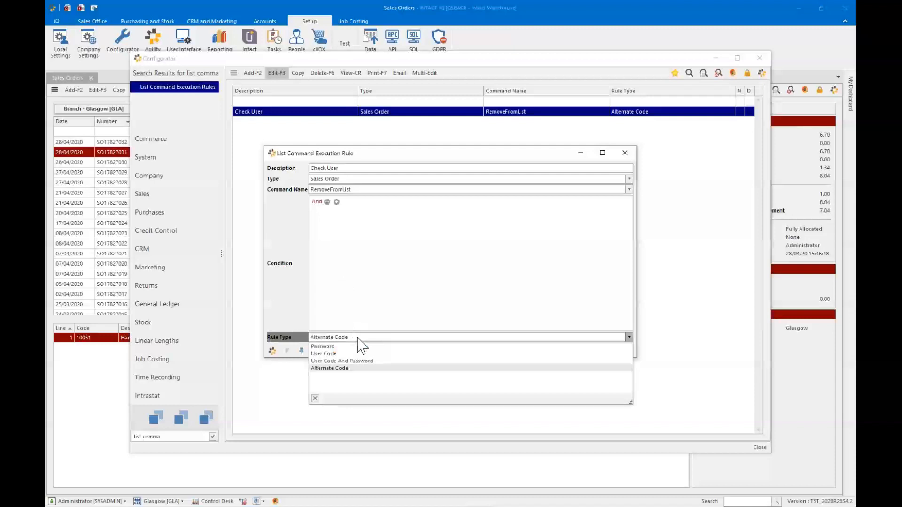
left_click(357, 337)
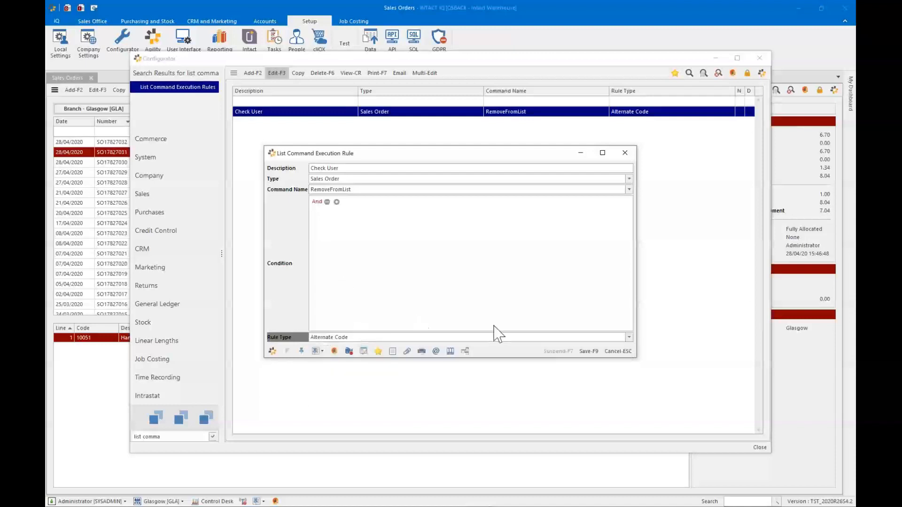
left_click(618, 352)
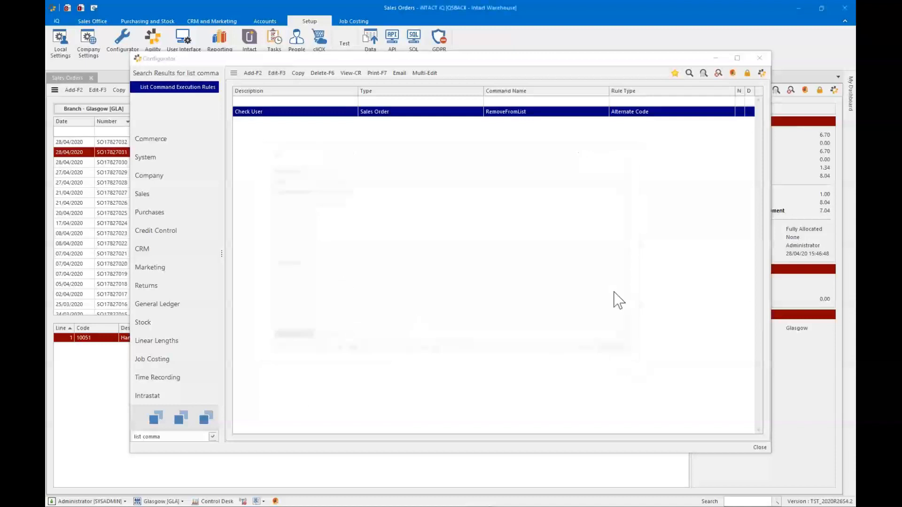
left_click(759, 447)
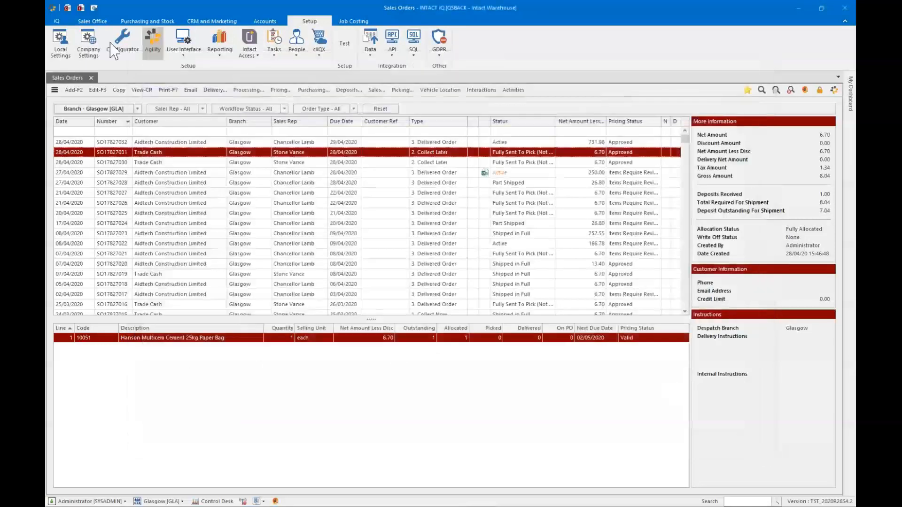
Search the properties that can be added as sales order columns for "doc", highlight Document Created By, and close without adding a column
left_click(114, 47)
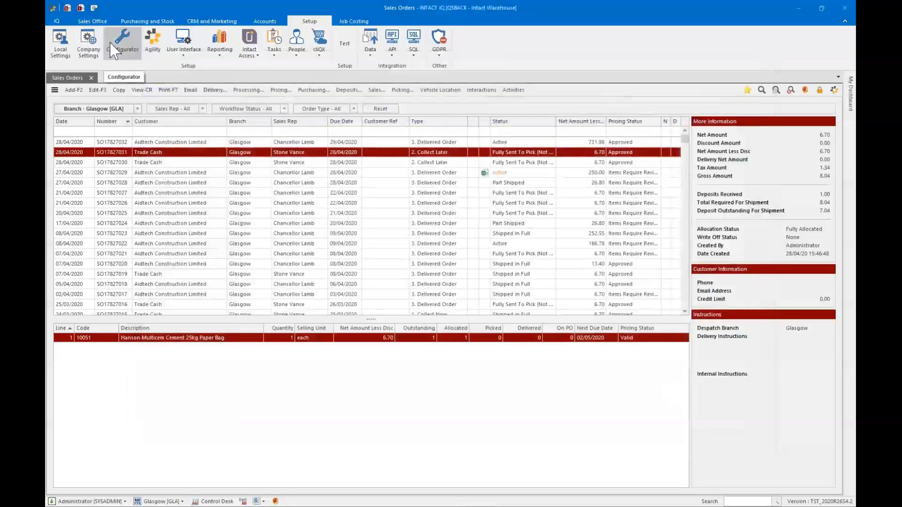
mouse_move(253, 122)
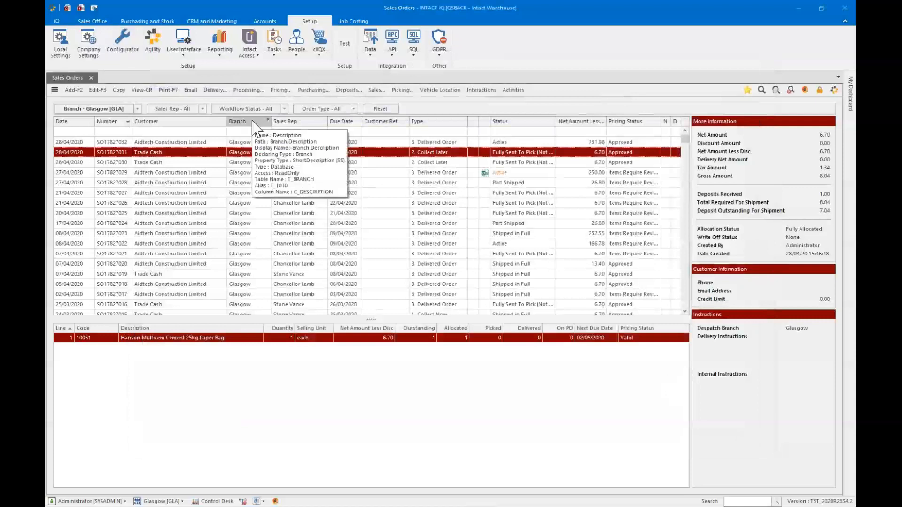
right_click(252, 122)
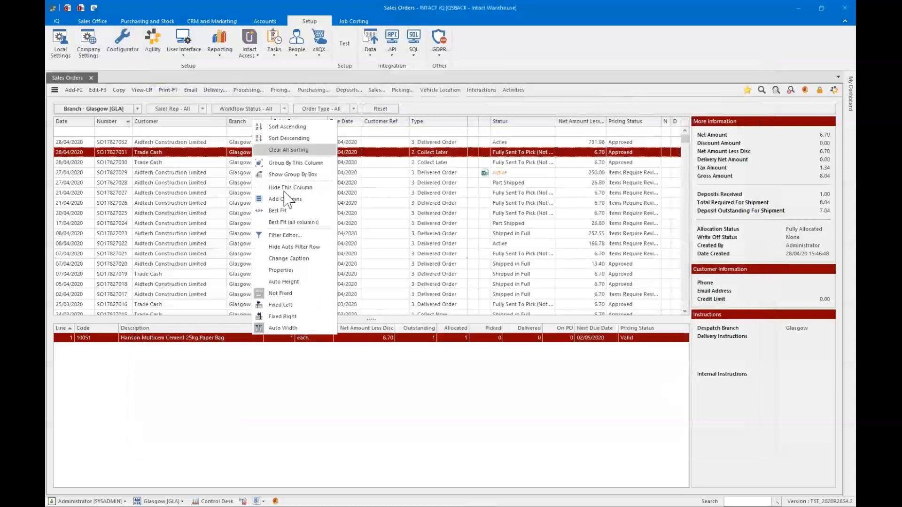
left_click(288, 205)
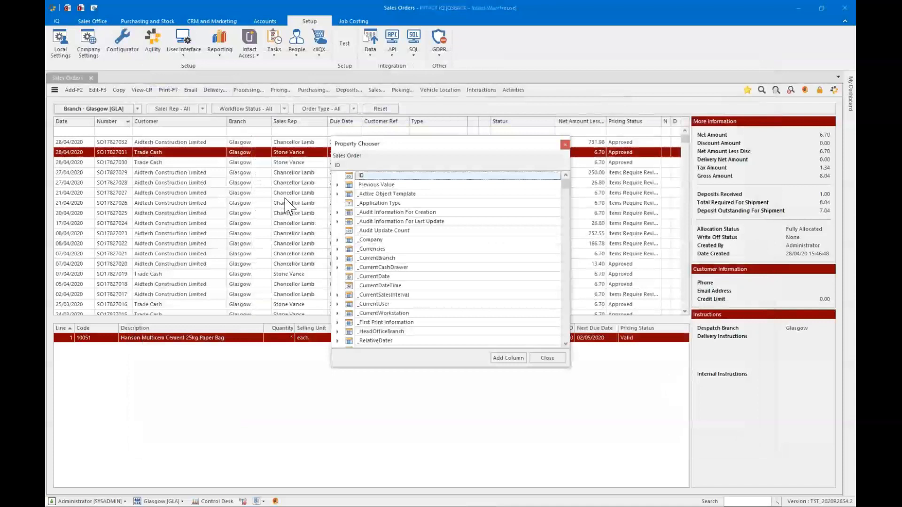
type("doc")
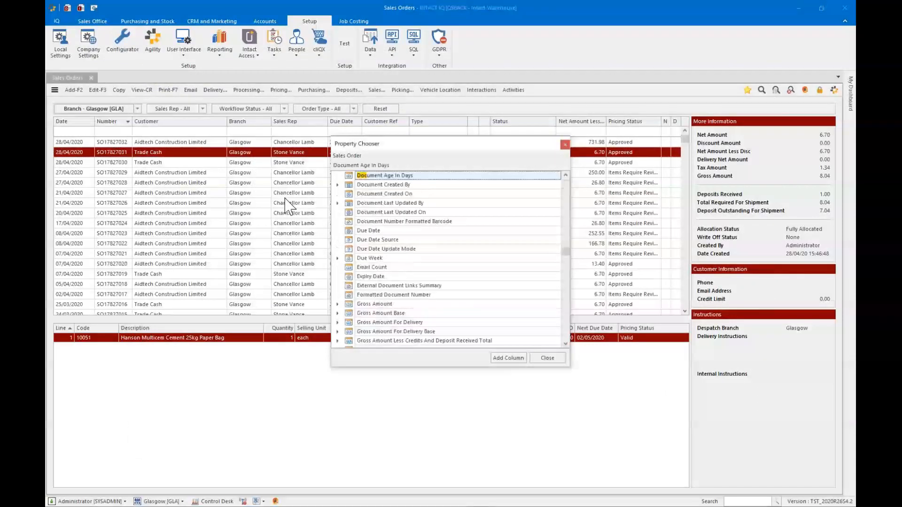
left_click(385, 185)
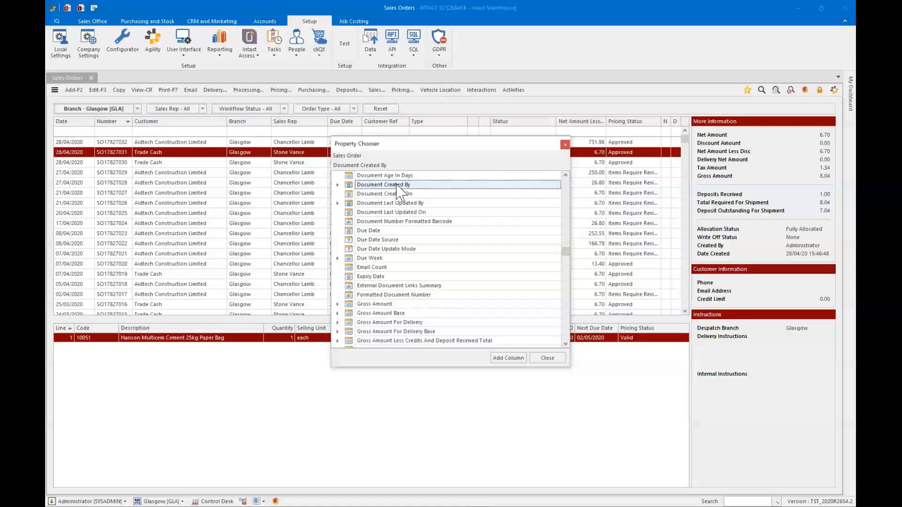
left_click(547, 357)
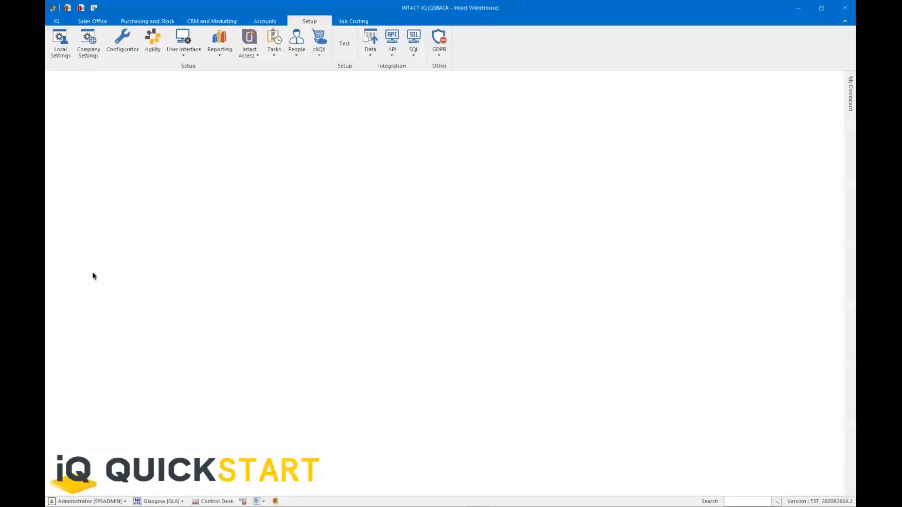
Create a new sales order for the customer Aidtech Construction Limited
left_click(97, 21)
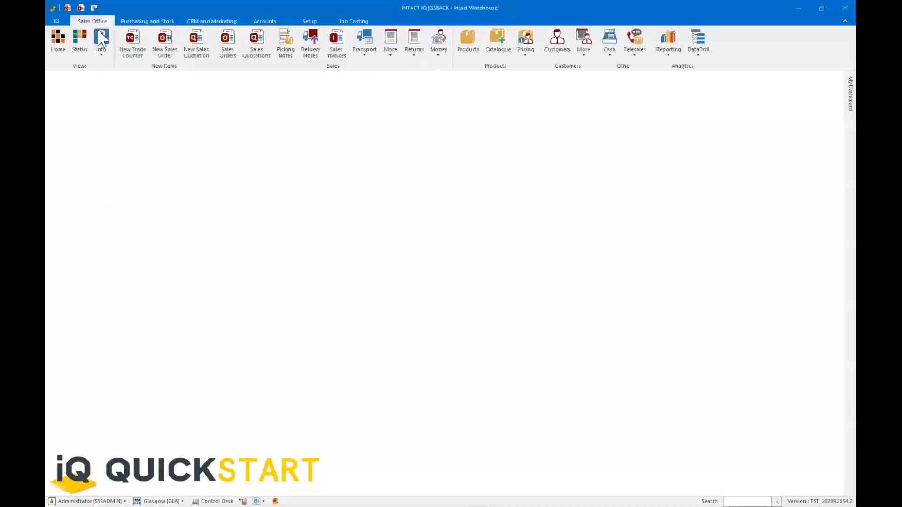
left_click(162, 52)
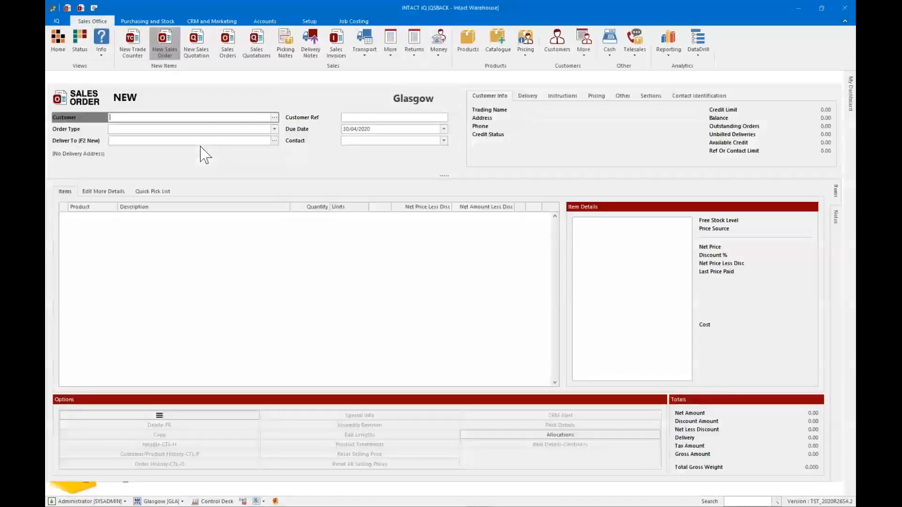
type("aidcon")
key("Tab")
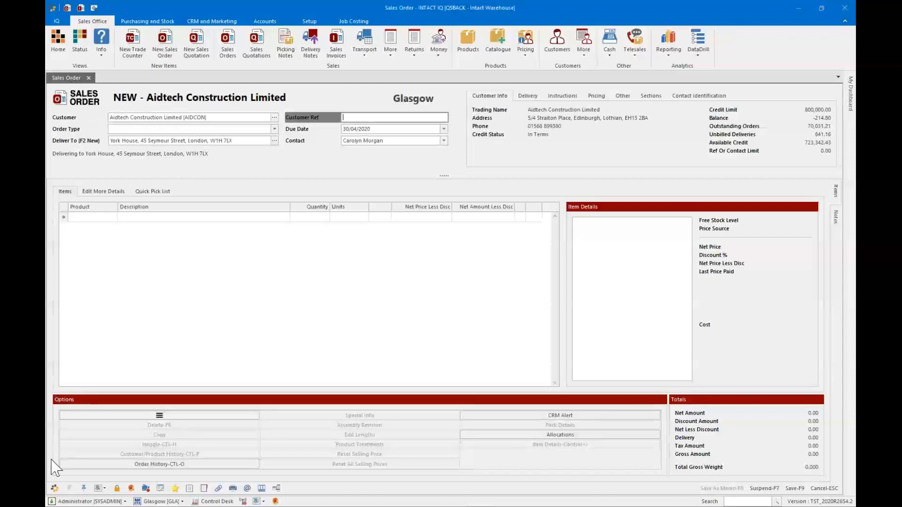
Examine the sales order form's sizing, font and presentation mode settings, including the choices for Adding, without changing them
left_click(55, 489)
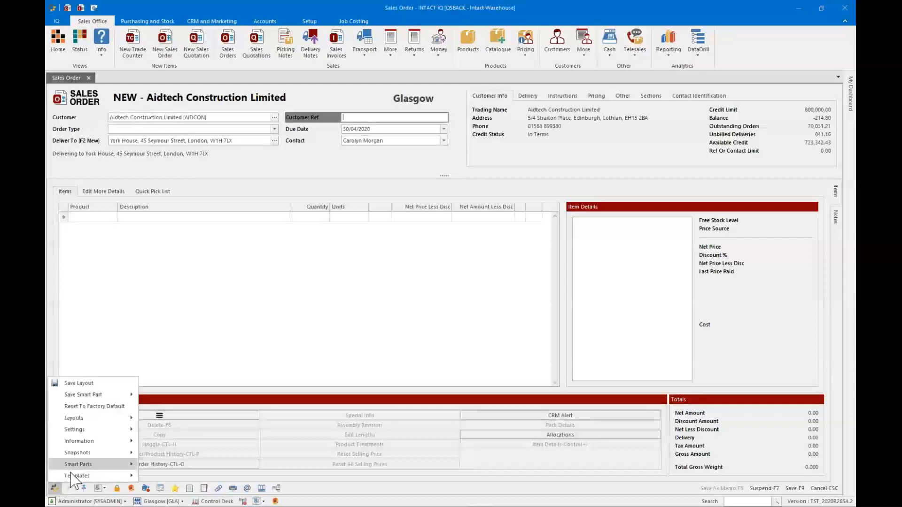
mouse_move(79, 430)
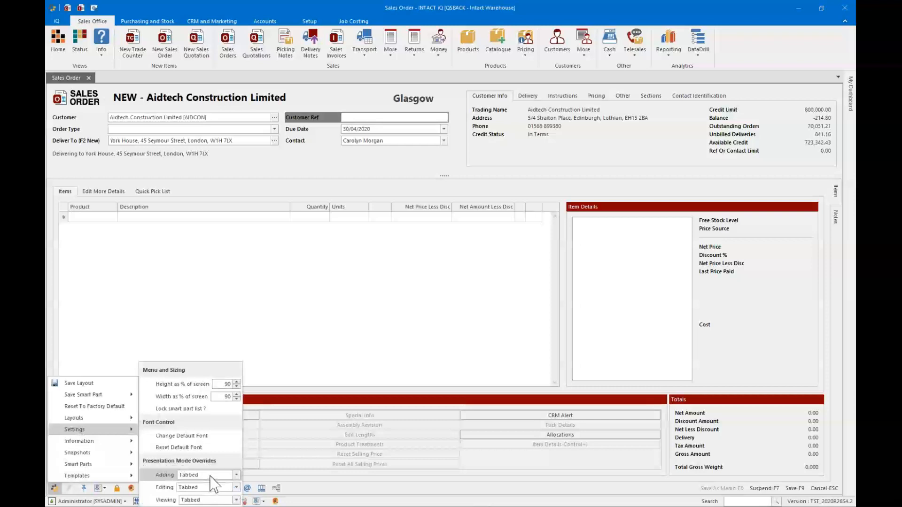
left_click(210, 476)
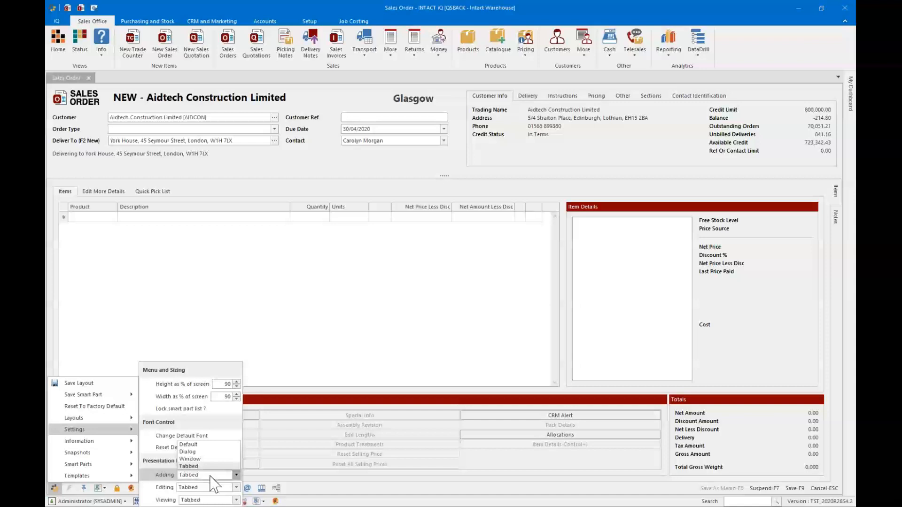
left_click(200, 346)
left_click(191, 301)
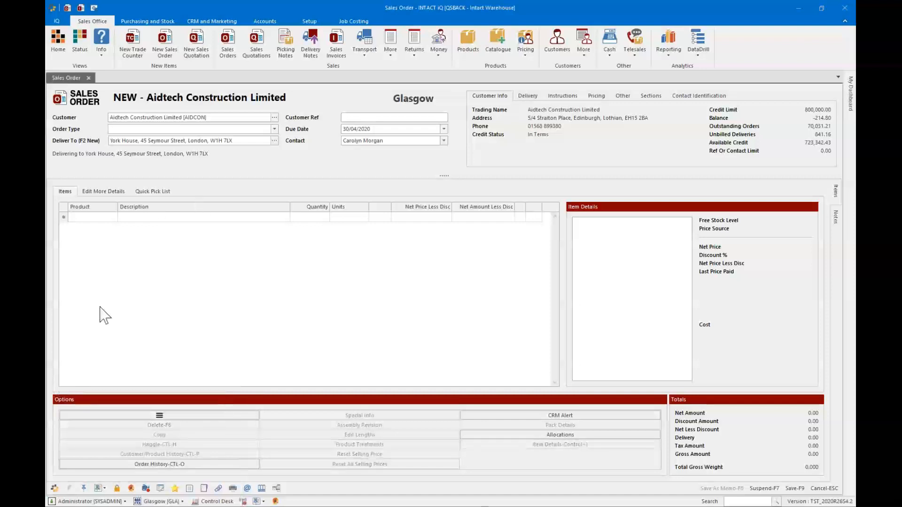
left_click(54, 488)
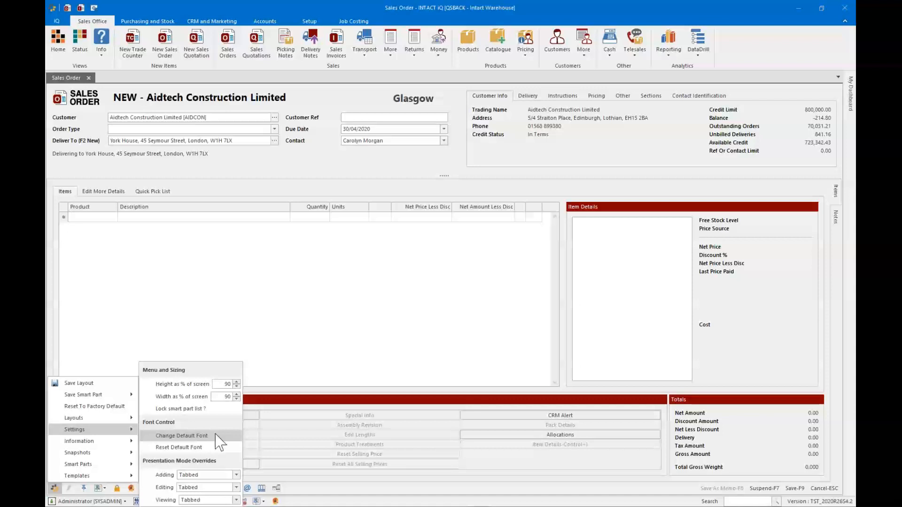
left_click(303, 277)
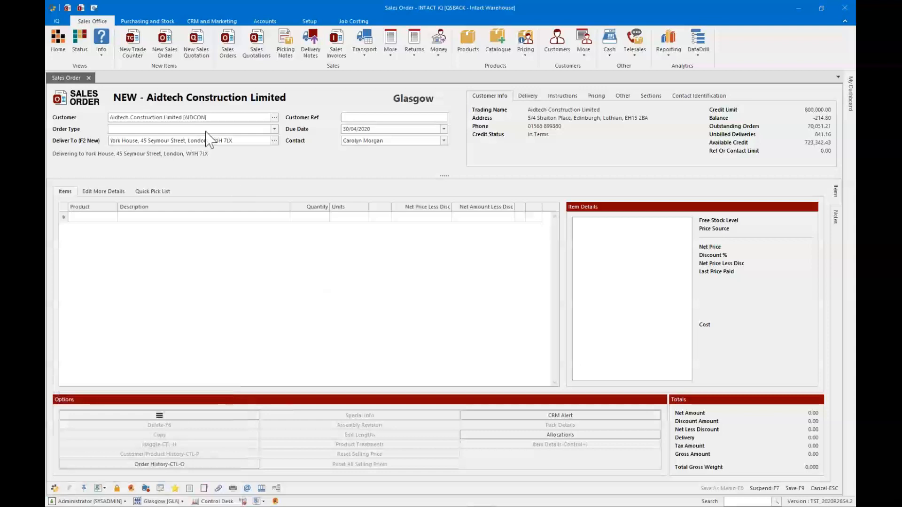
Set the new sales order's type to 3. Delivered Order and move on to the first item line
left_click(221, 117)
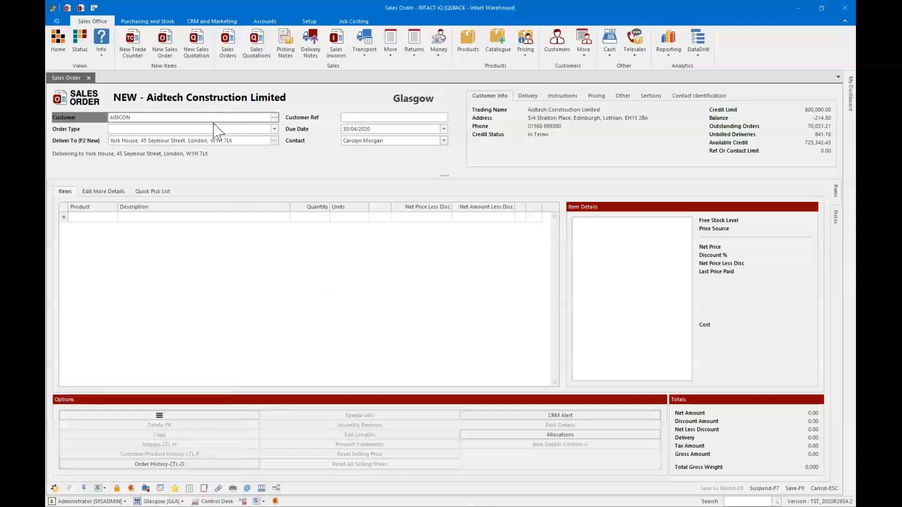
key("Tab")
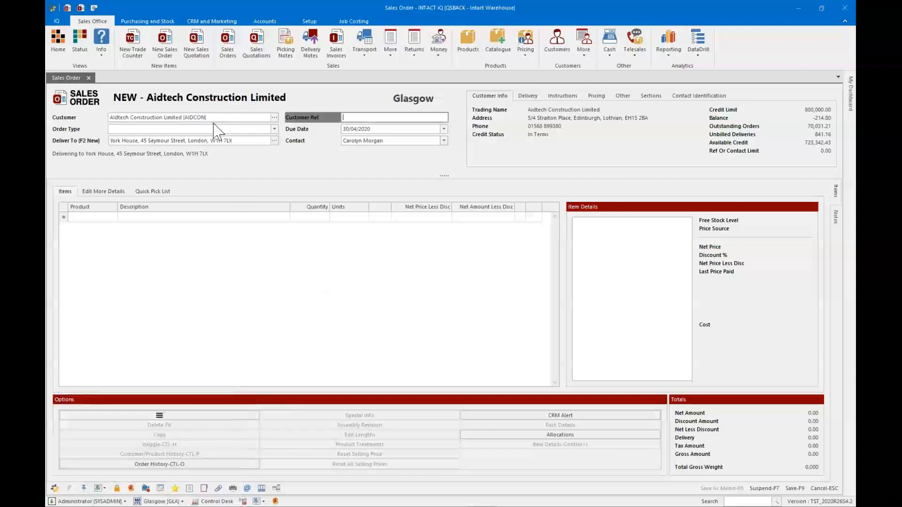
left_click(214, 128)
type("3")
key("Return")
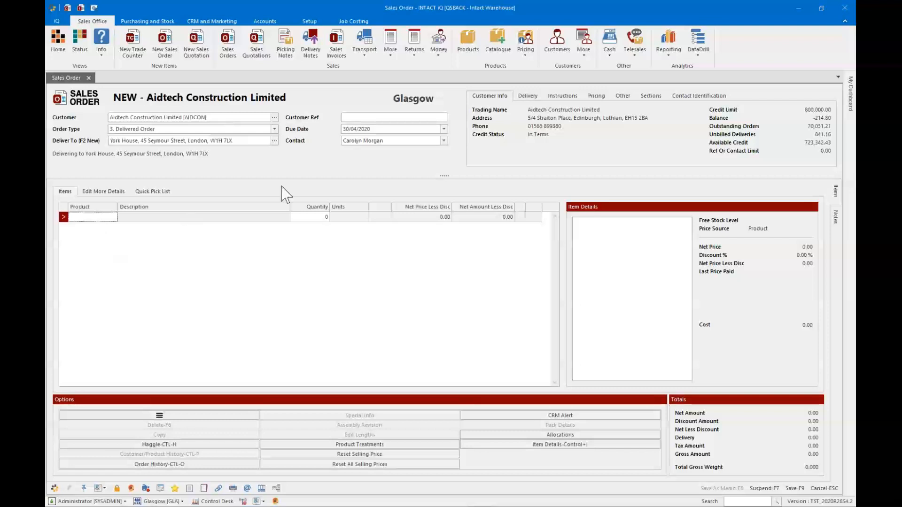
Examine the Due Date field's layout options, including Tab Stop, in the sales order form designer and close the designer
right_click(373, 153)
left_click(381, 155)
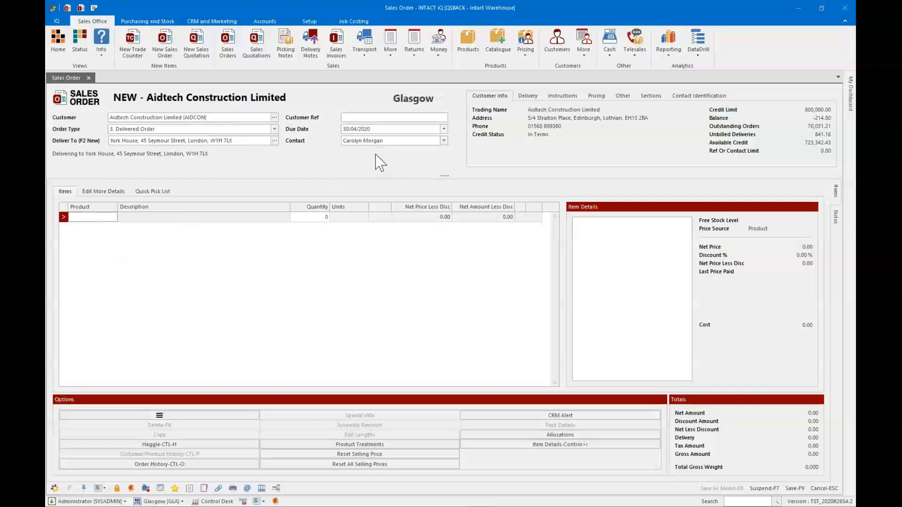
right_click(368, 128)
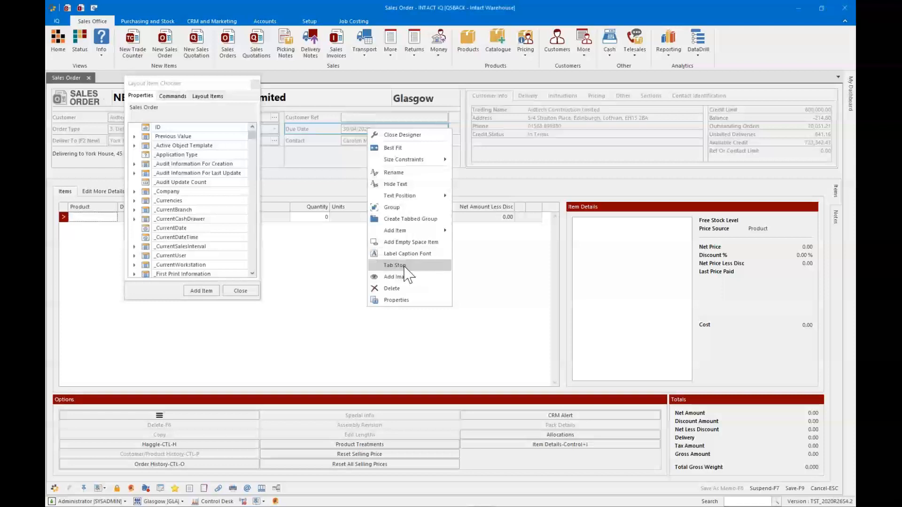
left_click(240, 291)
left_click(240, 291)
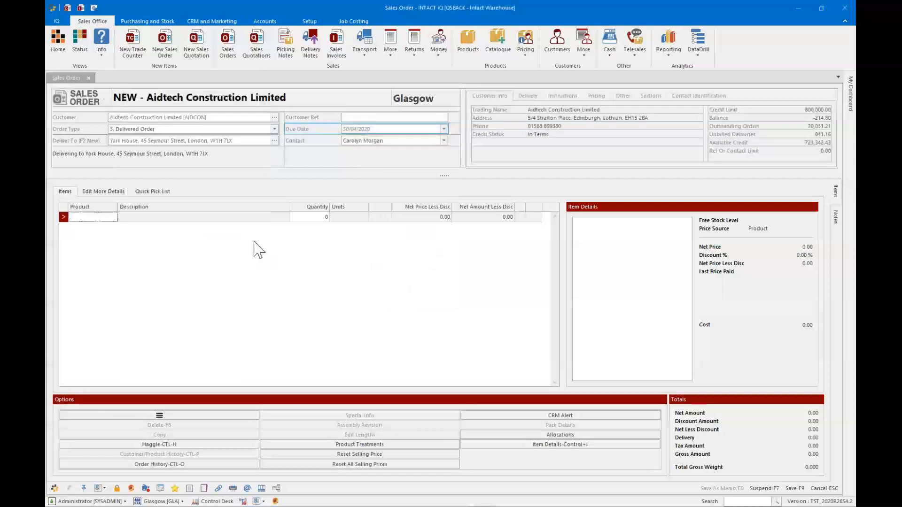
left_click(203, 129)
left_click(203, 129)
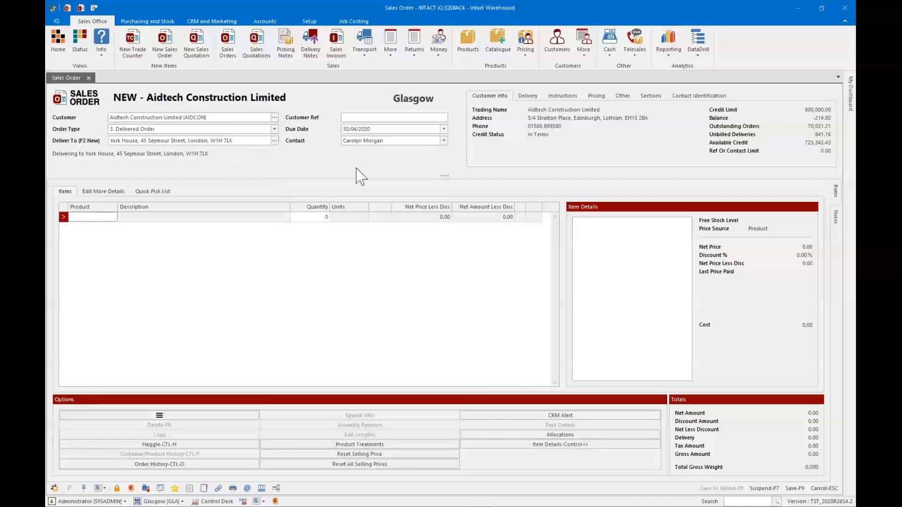
Right-align the Credit Status value in the Customer Info section of the sales order layout and close the designer
right_click(521, 153)
left_click(535, 157)
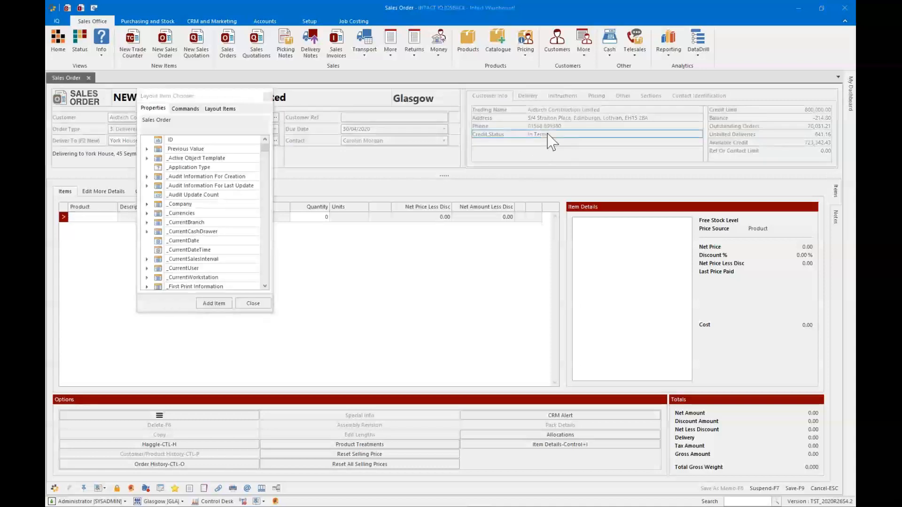
right_click(545, 135)
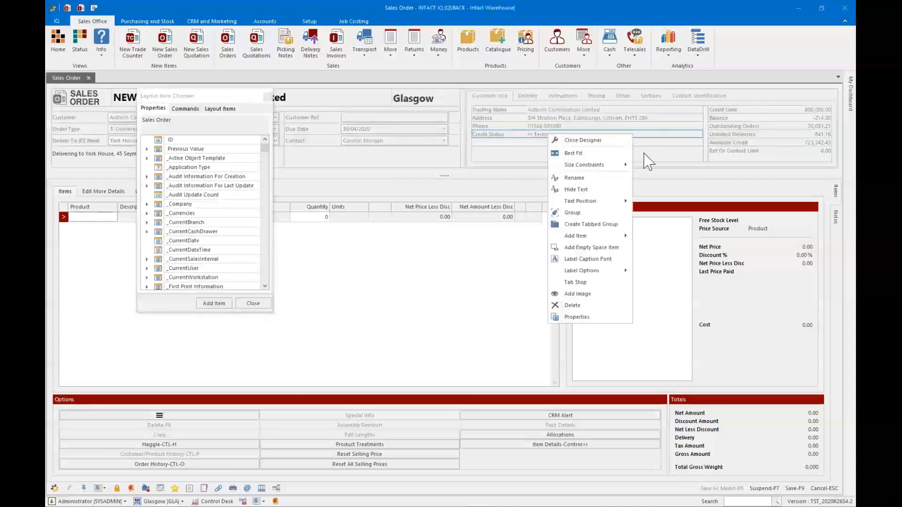
mouse_move(582, 270)
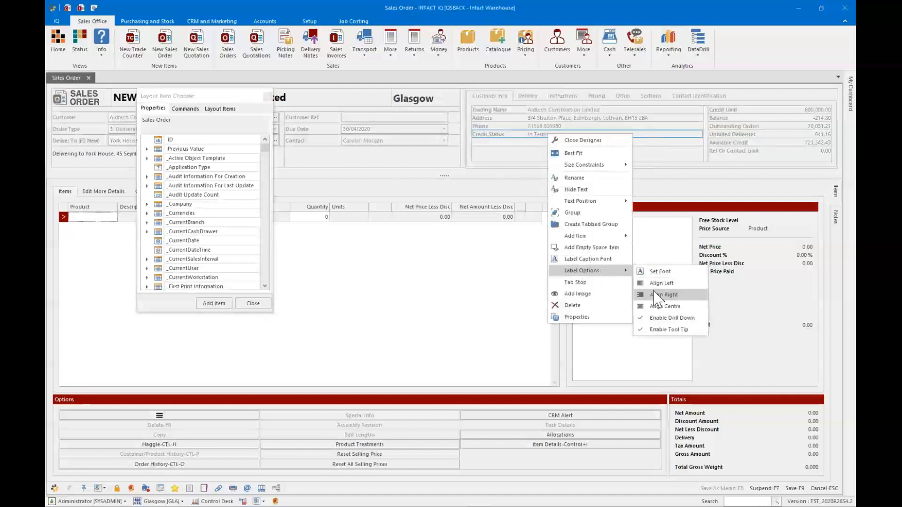
left_click(660, 294)
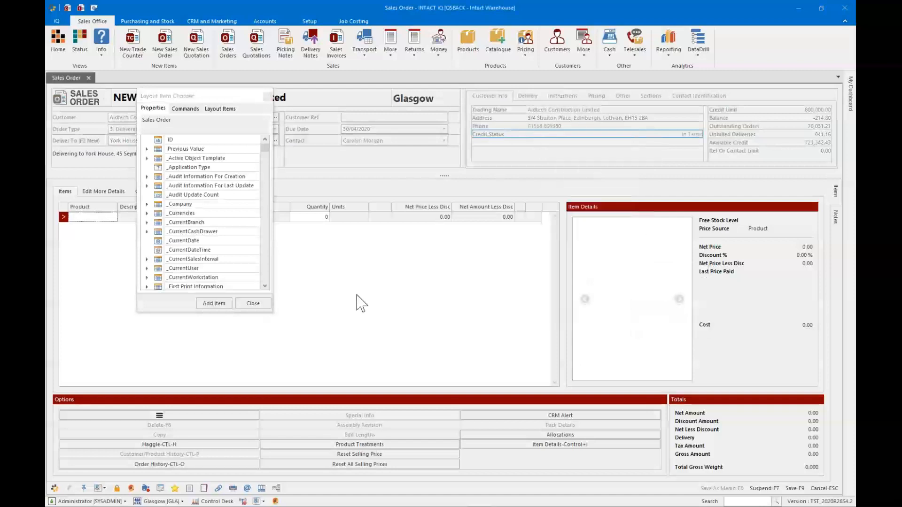
left_click(257, 303)
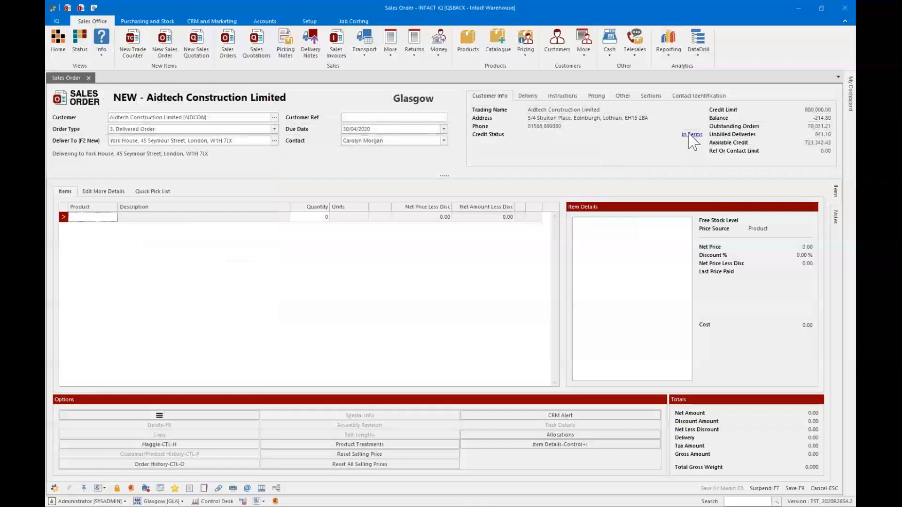
View the linked credit status record, and review the Credit Status field's layout options in the form designer without changing them
left_click(692, 135)
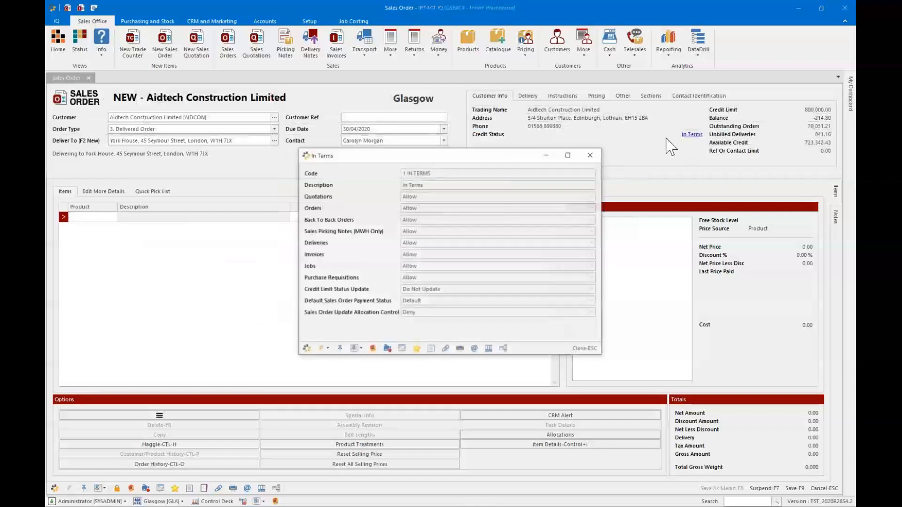
left_click(587, 156)
right_click(617, 148)
right_click(610, 163)
left_click(628, 176)
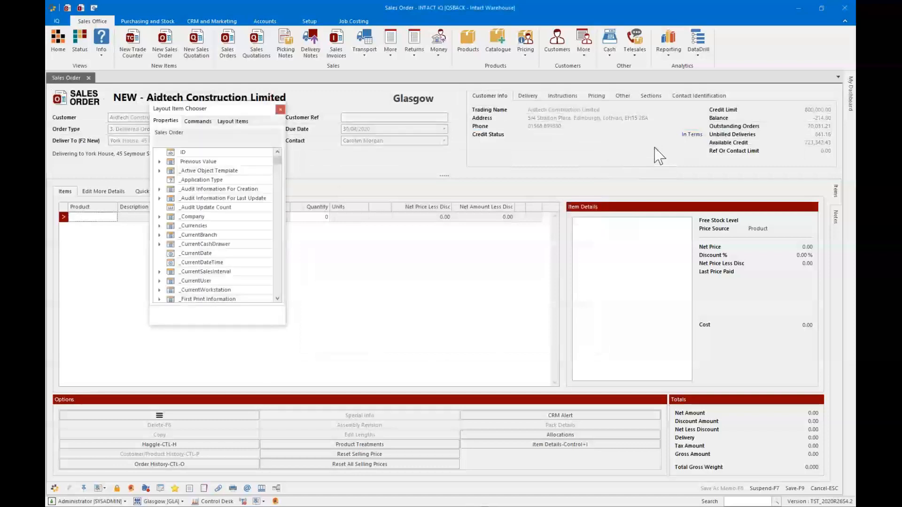
right_click(676, 135)
mouse_move(709, 272)
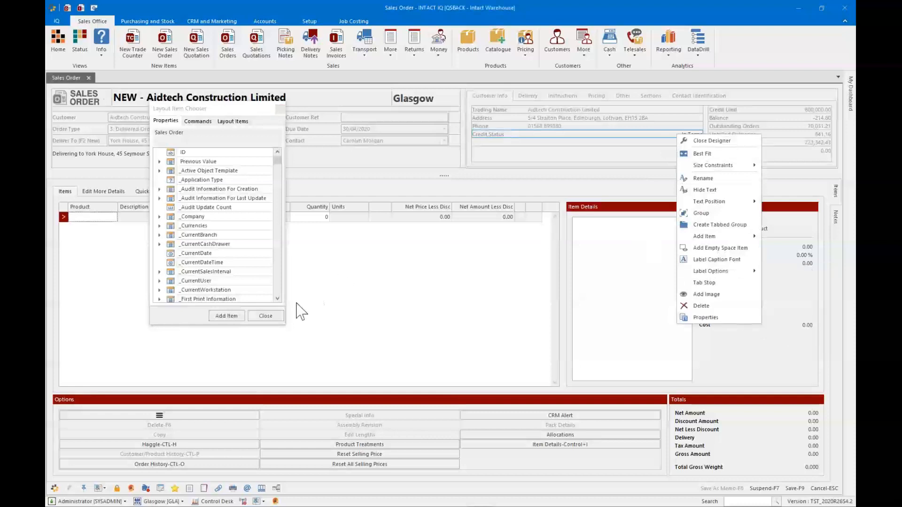
left_click(278, 319)
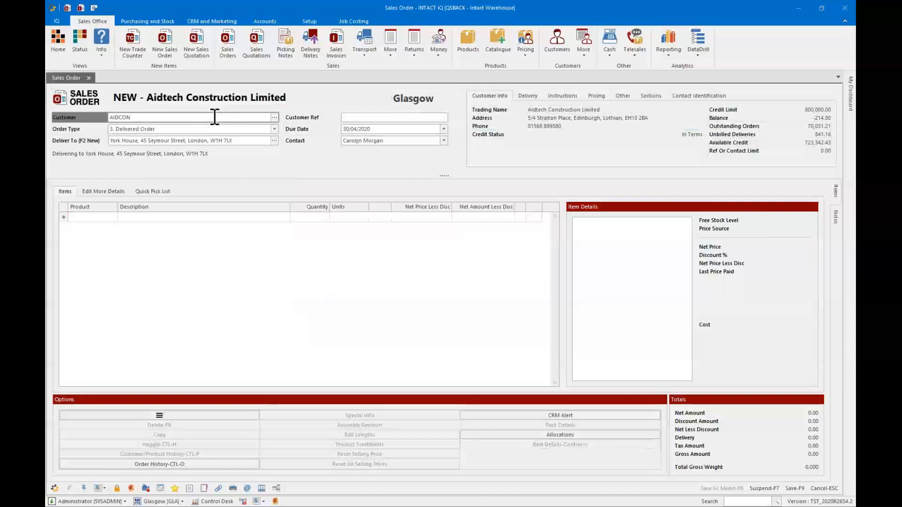
Clear the order's Customer field to trigger its validation message, and re-enter Aidtech Construction Limited
double_click(120, 117)
key("BackSpace")
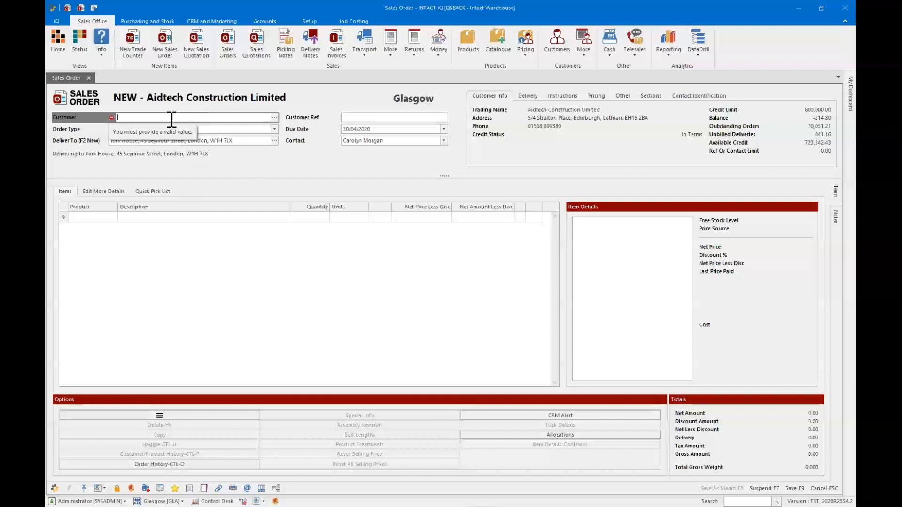
type("aidcon")
key("Tab")
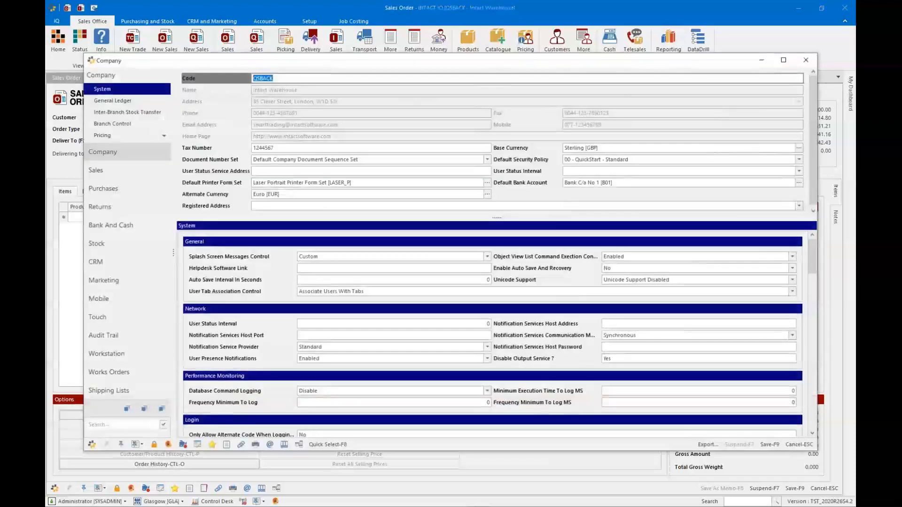
Find the company's Validation Message Font setting, change it to Segoe UI Bold, size 18, and save the company record
type("validation me")
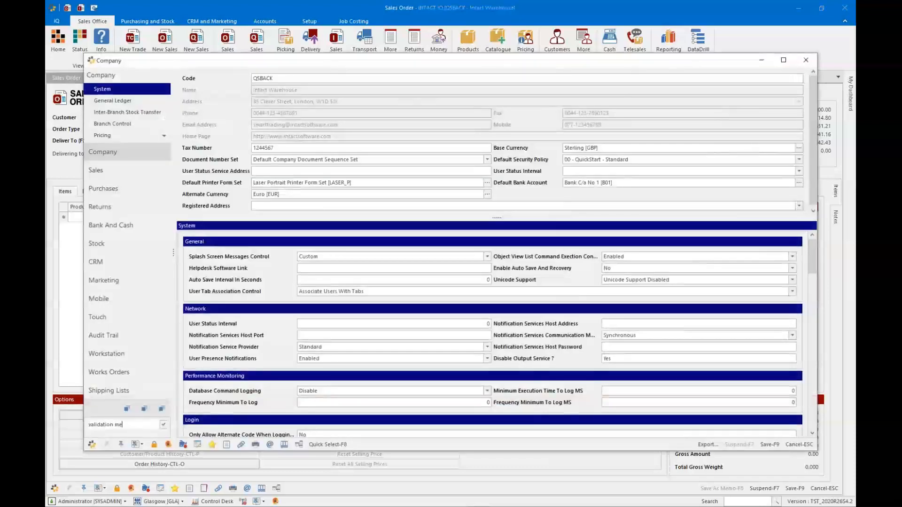
key("Return")
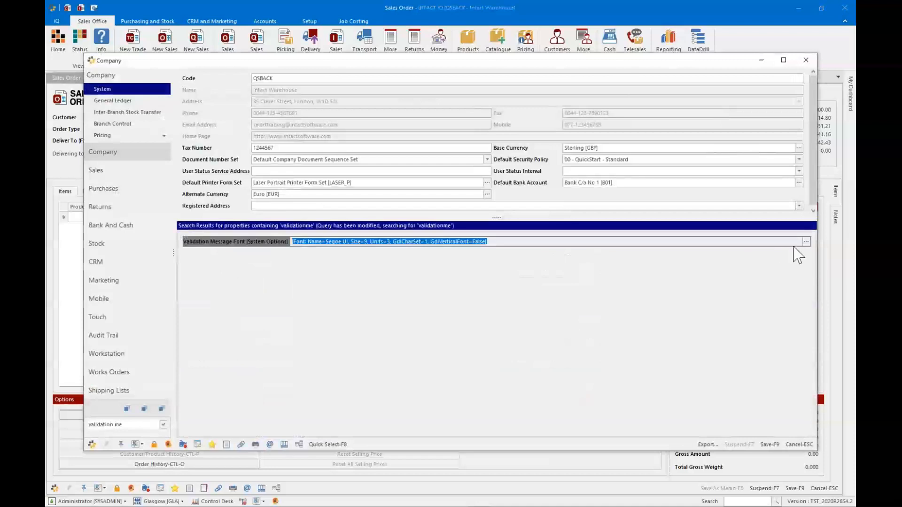
left_click(807, 241)
left_click(488, 190)
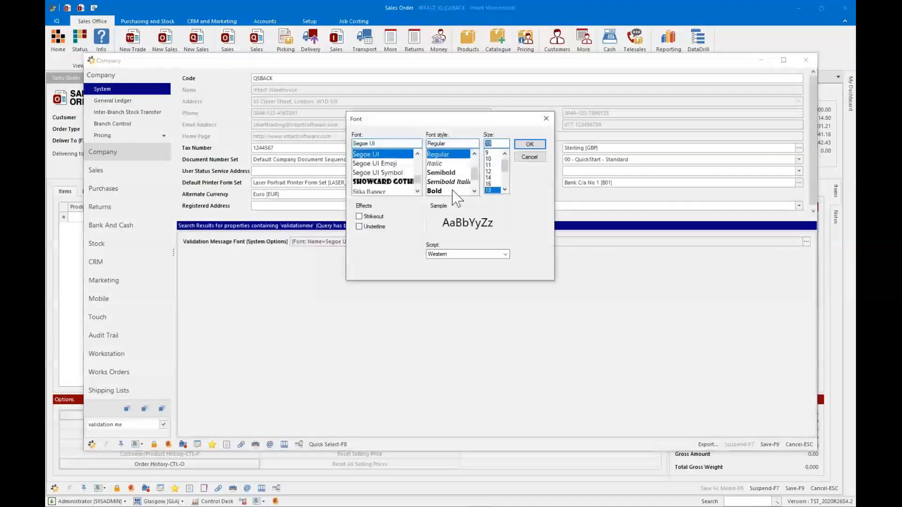
left_click(447, 191)
left_click(529, 145)
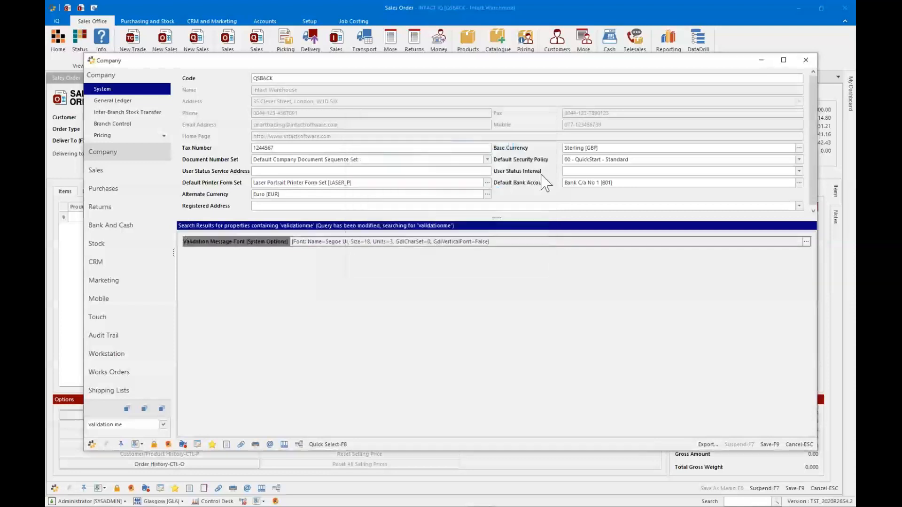
left_click(769, 444)
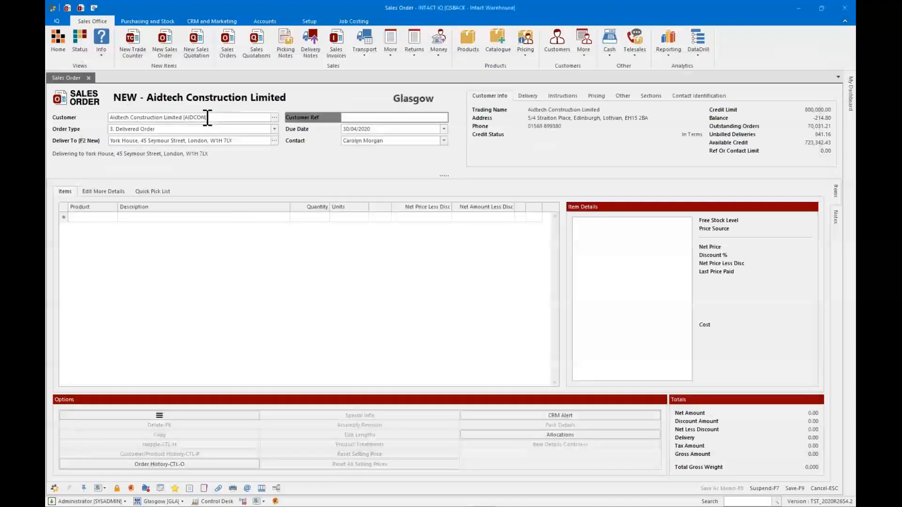
Empty the Customer field to check the enlarged validation message, and select Aidtech Construction Limited as the customer again
left_click(207, 118)
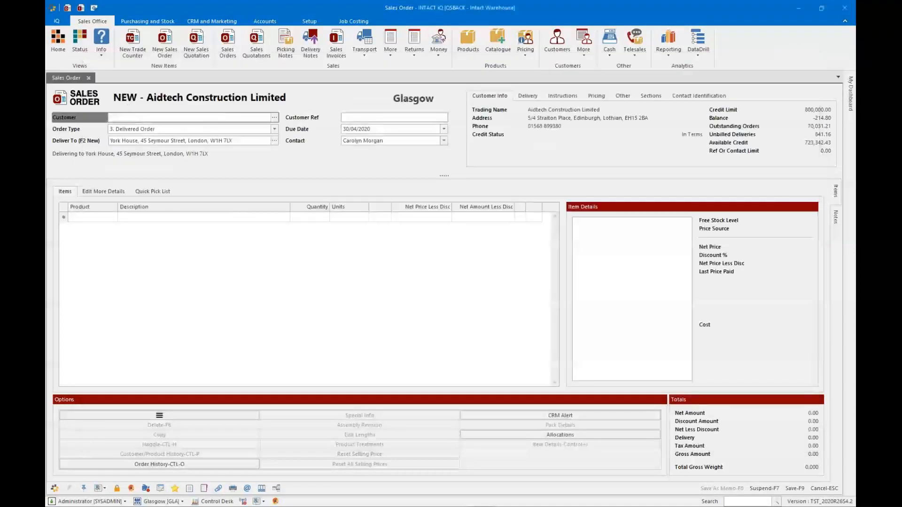
key("BackSpace")
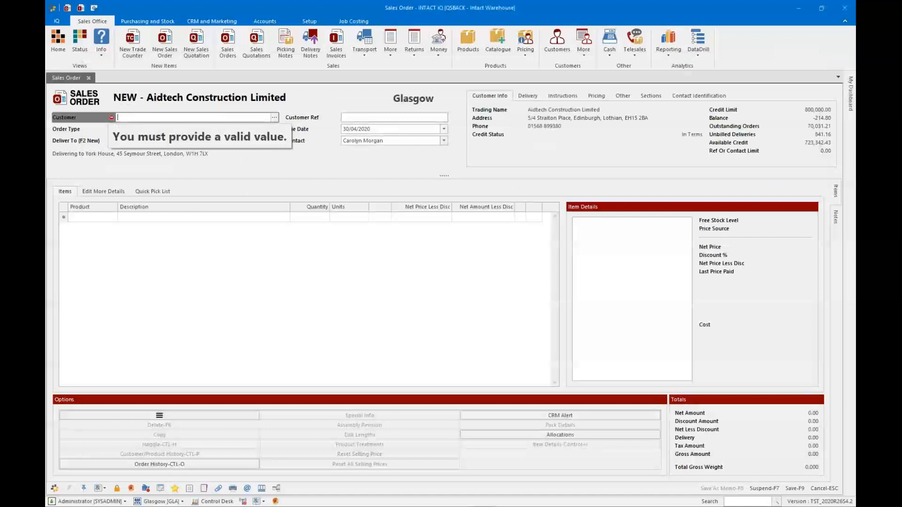
type("a")
type("n")
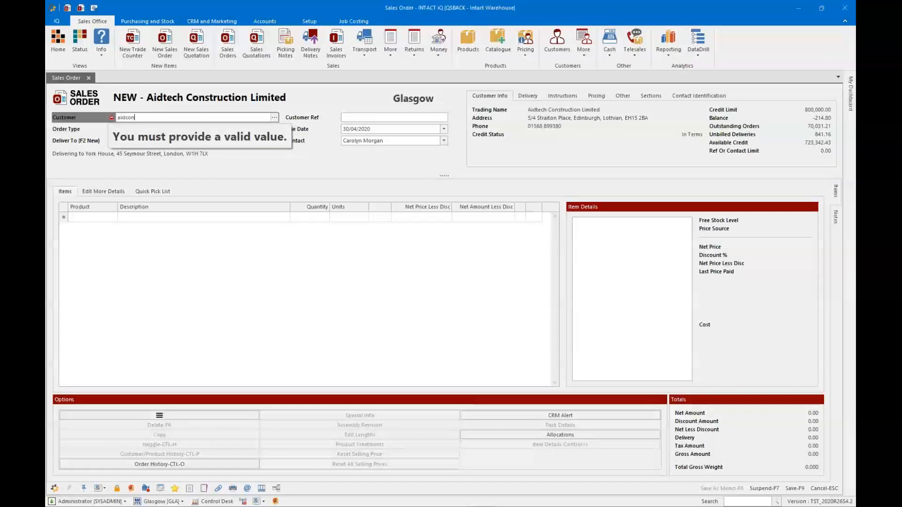
key("Tab")
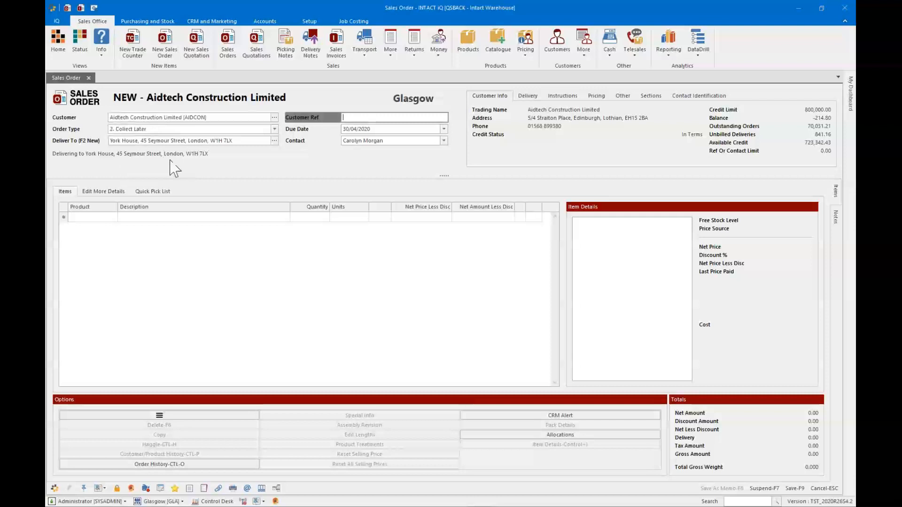
right_click(323, 150)
left_click(332, 157)
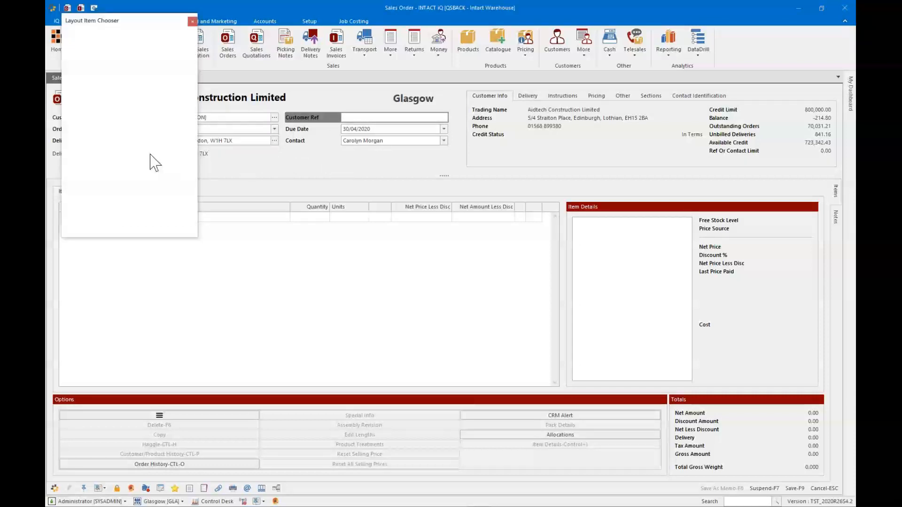
left_click(86, 142)
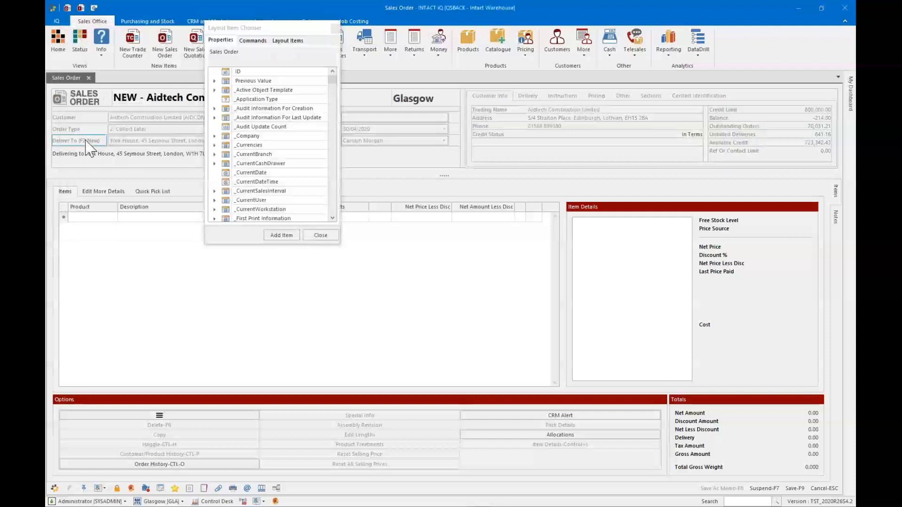
left_click(312, 233)
Consult the HTML Text Formatting reference for the available text tags and return to the sales order
left_click(101, 40)
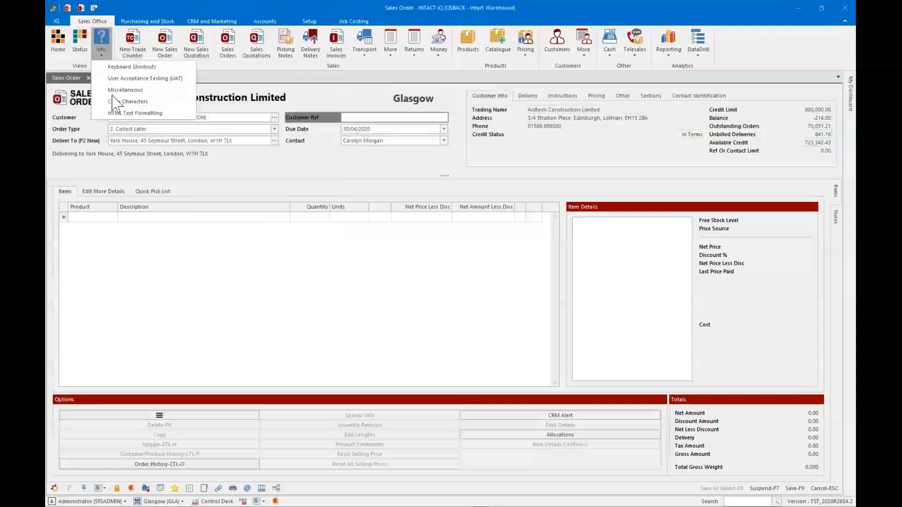
left_click(123, 115)
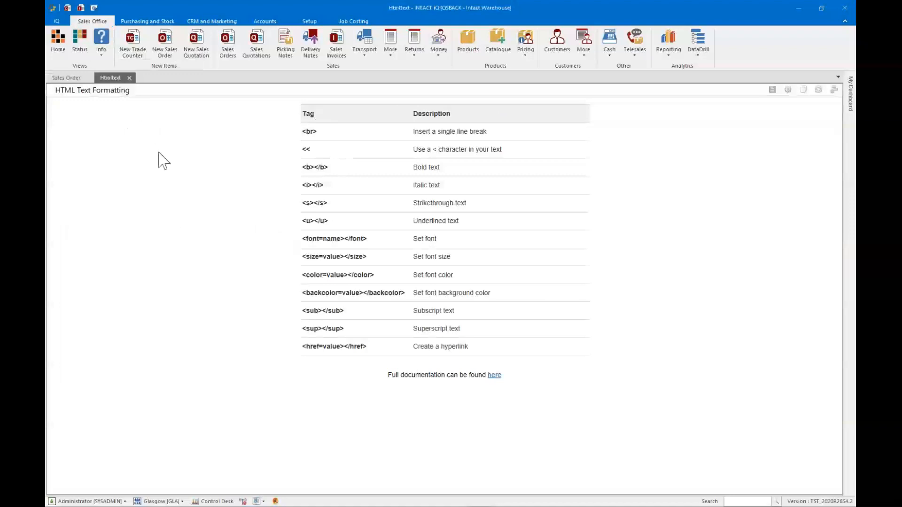
left_click(72, 78)
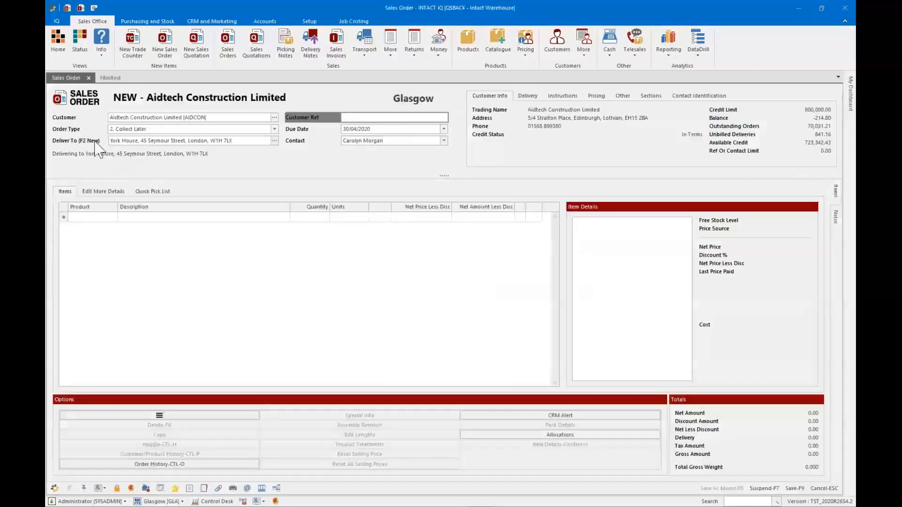
Italicise the hint in the Deliver To label by renaming it "Deliver To <i>(F2 New)</i>", and close the layout designer
right_click(97, 141)
left_click(126, 146)
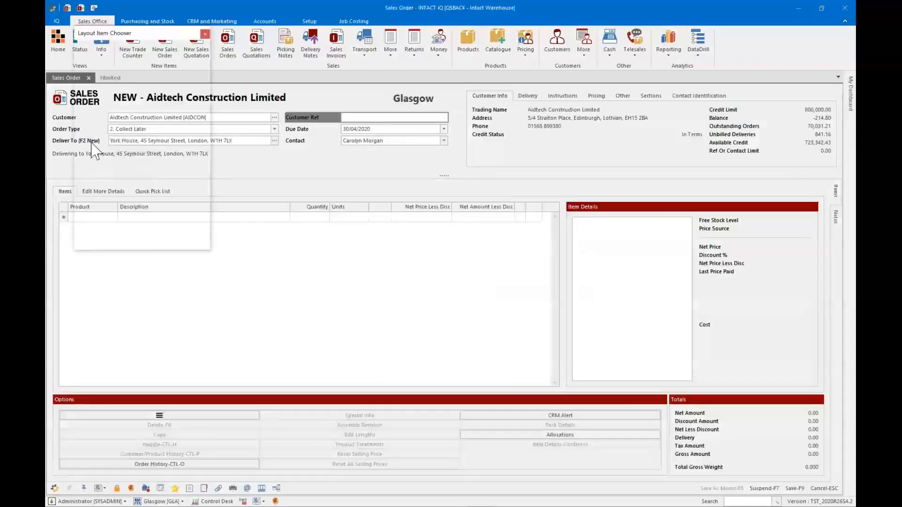
left_click_drag(141, 33, 270, 36)
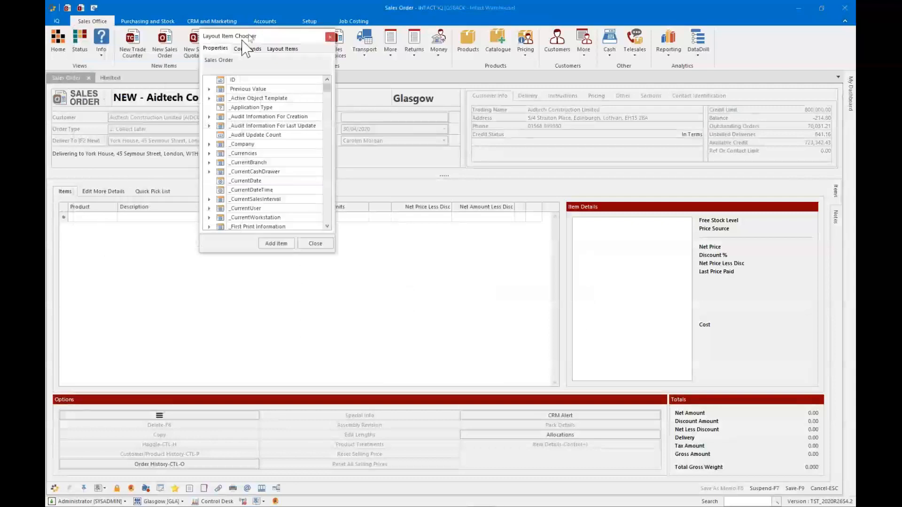
right_click(82, 138)
left_click(102, 182)
left_click(85, 143)
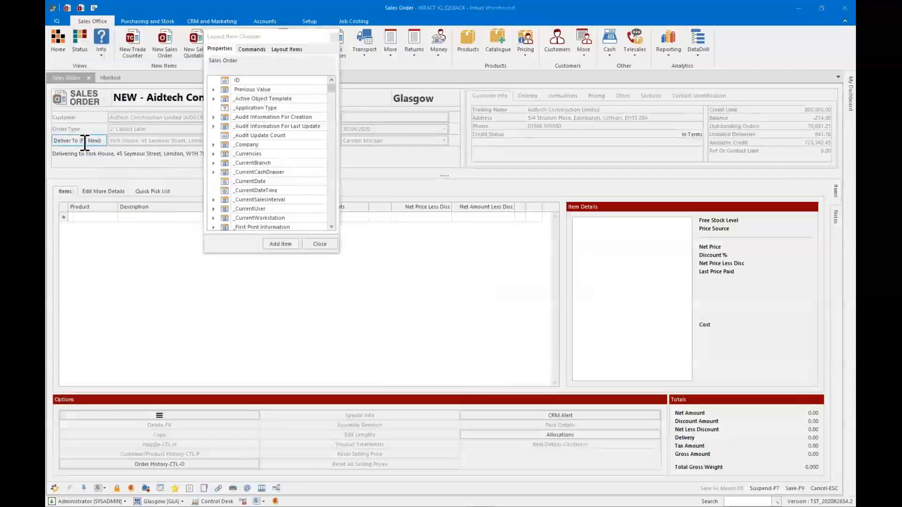
type("<i>")
key("End")
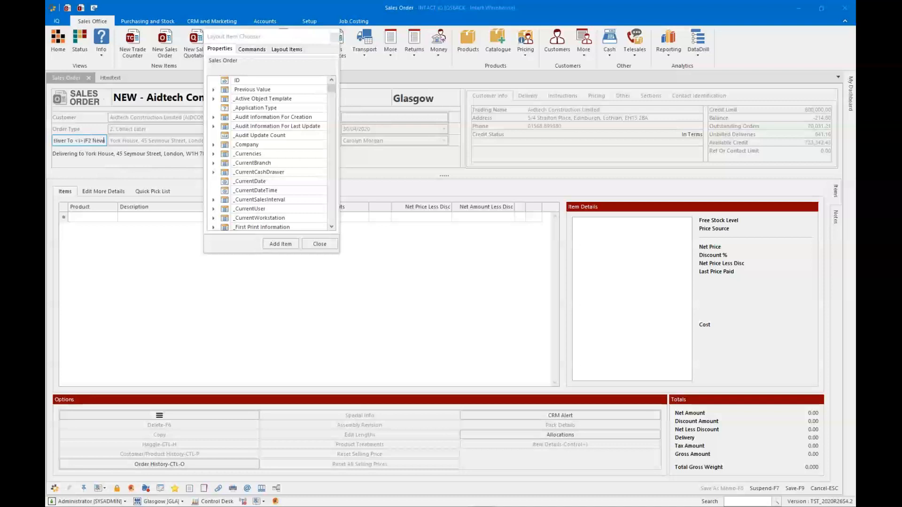
type("</i>")
key("Return")
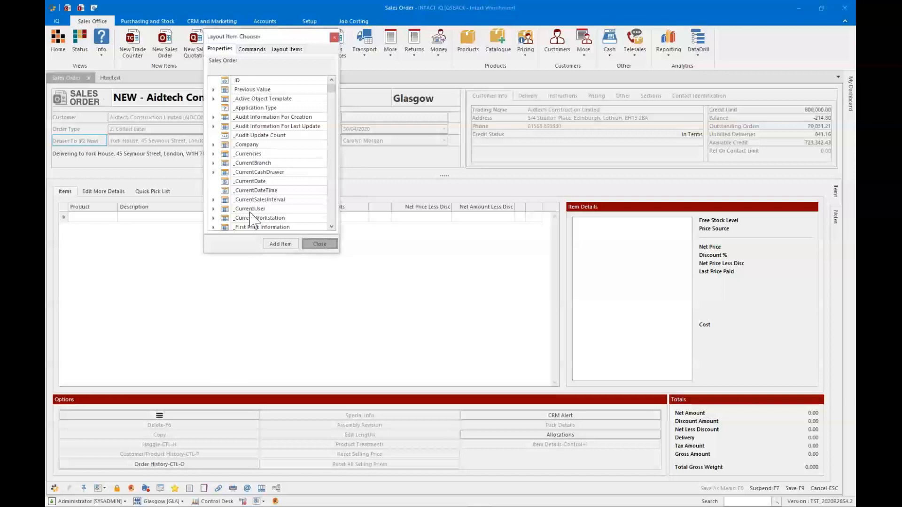
left_click(319, 244)
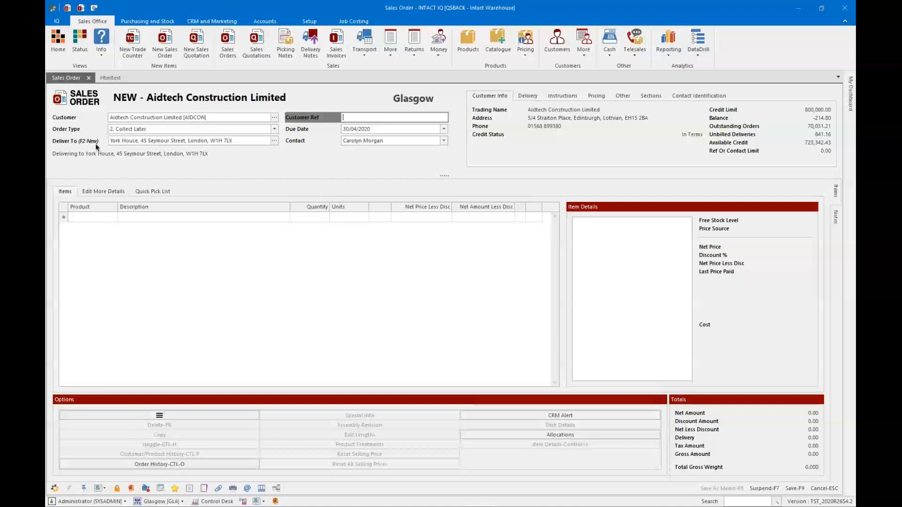
Replace the italic tags around the Deliver To label's F2 New hint with backcolor tags for a red highlight, and close the layout designer
right_click(111, 155)
left_click(110, 156)
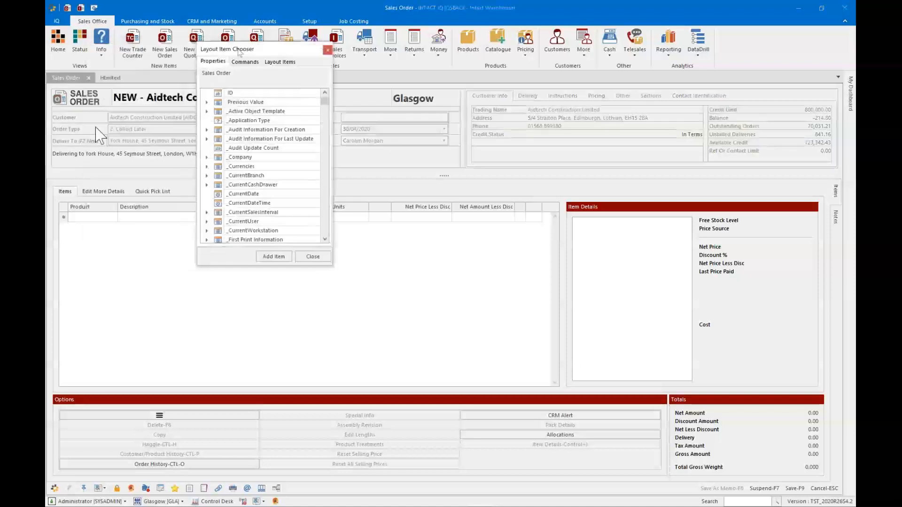
right_click(90, 139)
left_click(115, 182)
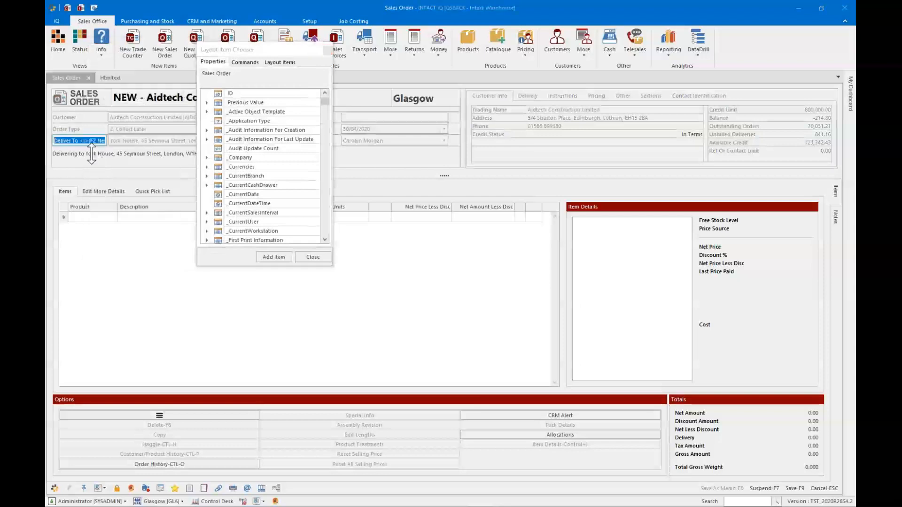
left_click_drag(82, 141, 147, 141)
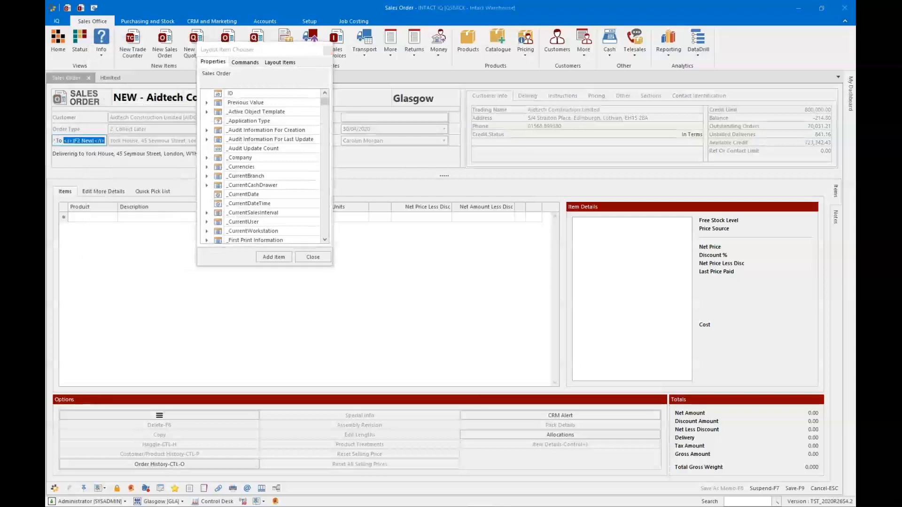
type("backcolor> </color>")
key("Return")
left_click(304, 257)
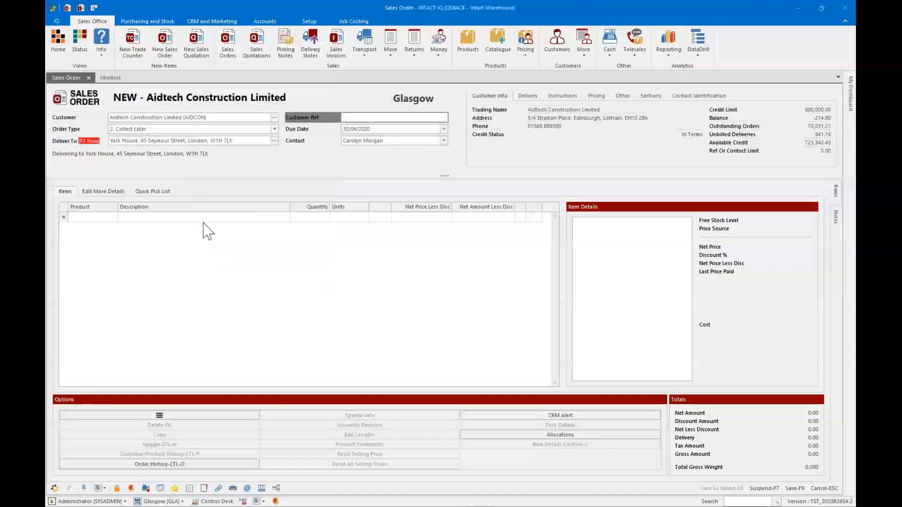
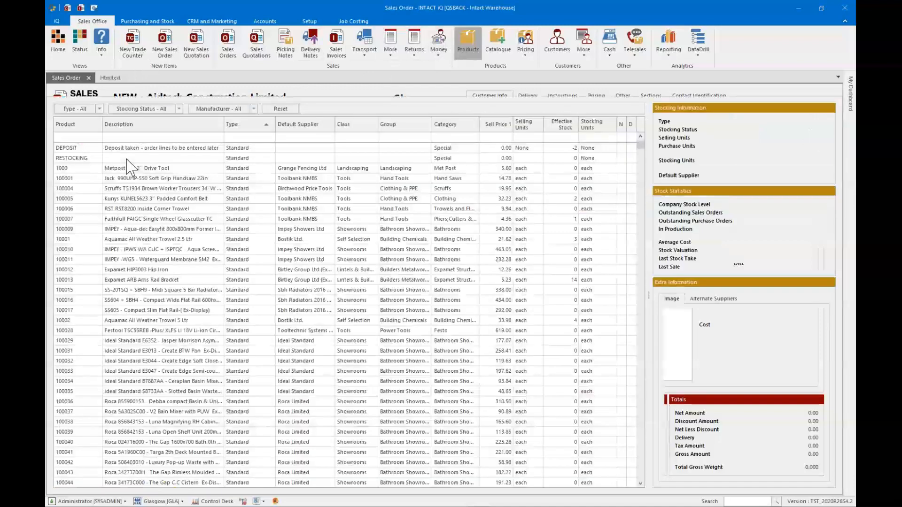
Find product 18200, open its record and examine the formatting tags in its HEAVY sales selection message, and close the record
type("18200")
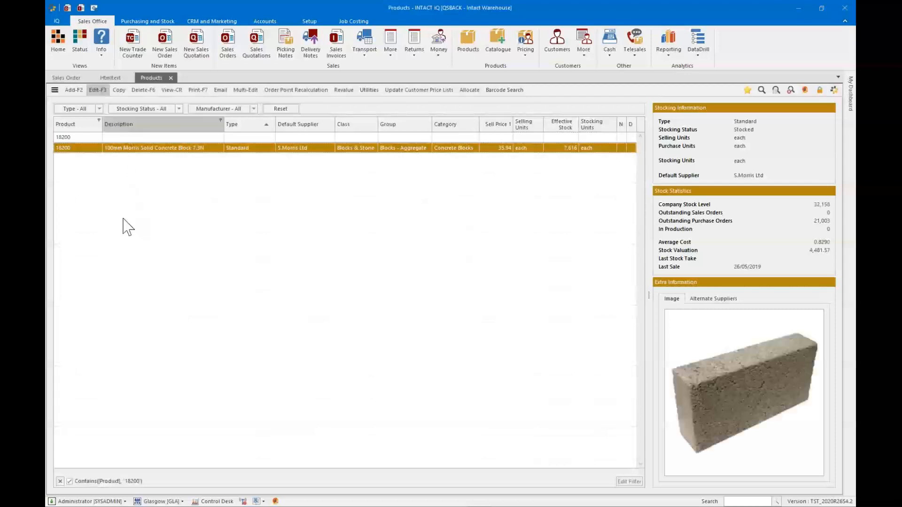
key("F3")
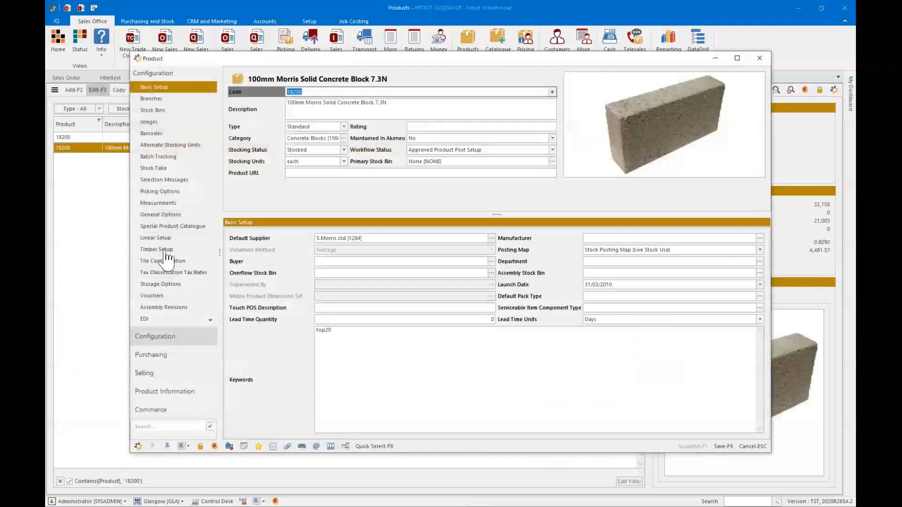
left_click(185, 180)
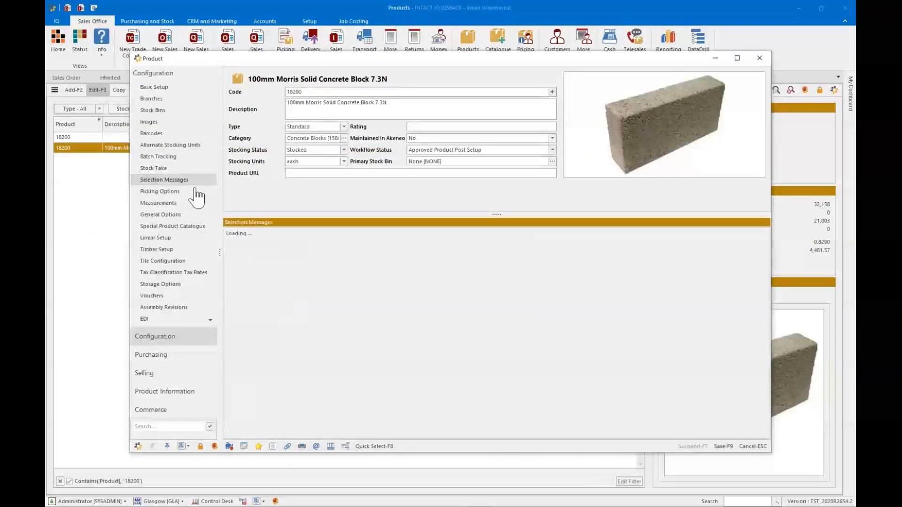
left_click(302, 238)
left_click(304, 239)
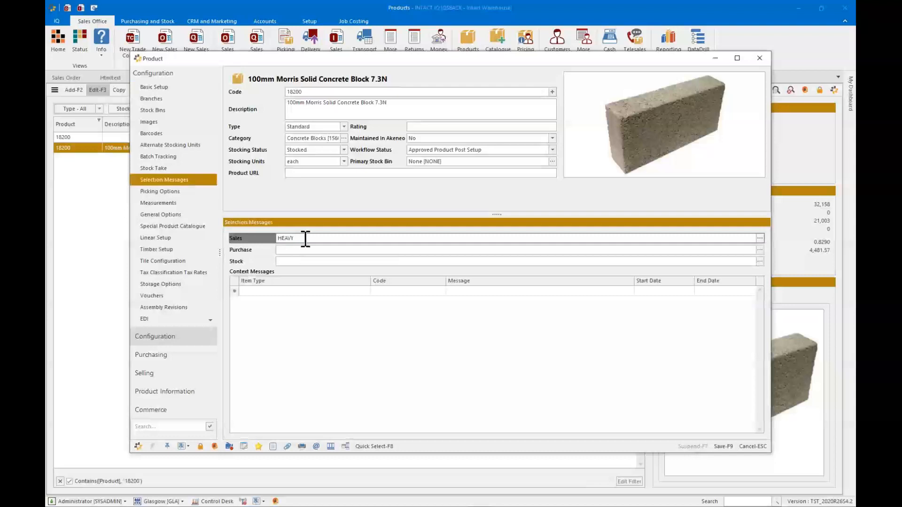
double_click(305, 238)
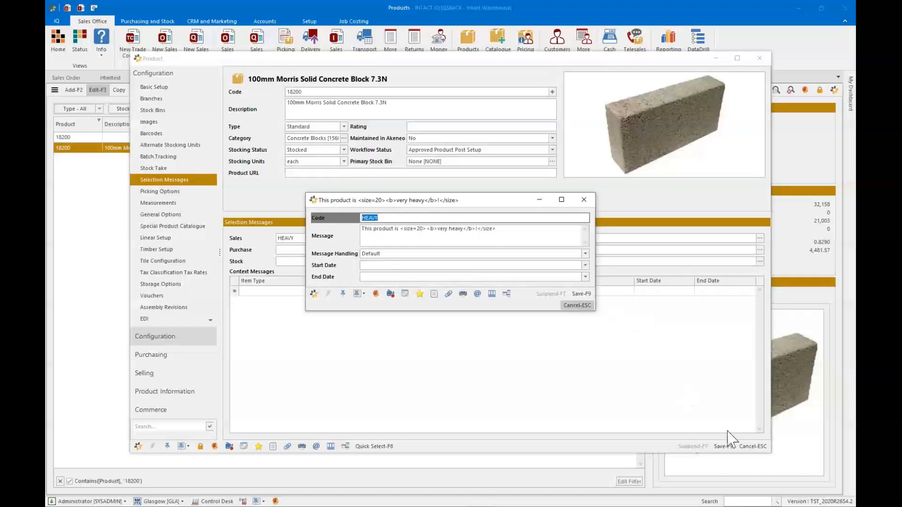
key("Escape")
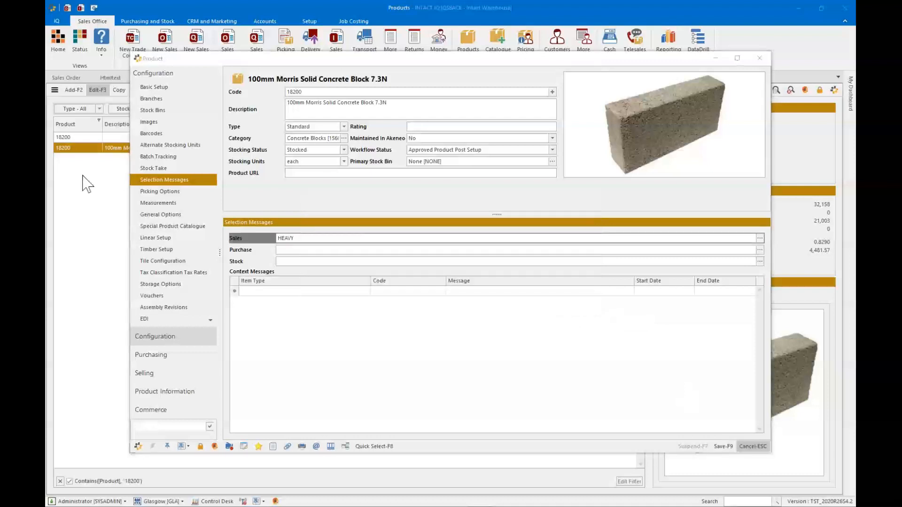
key("F9")
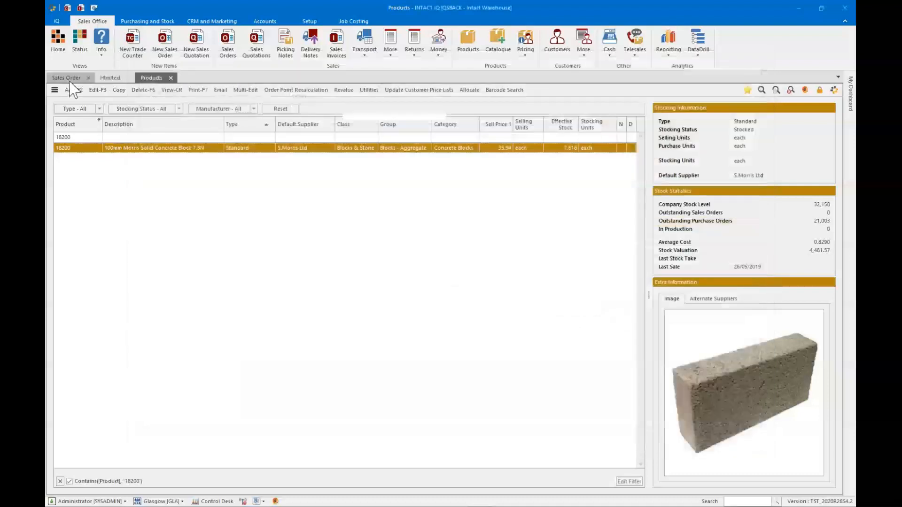
Return to the sales order, enter product 18200 on the first item line and acknowledge its selection message
left_click(66, 78)
left_click(91, 219)
type("18200")
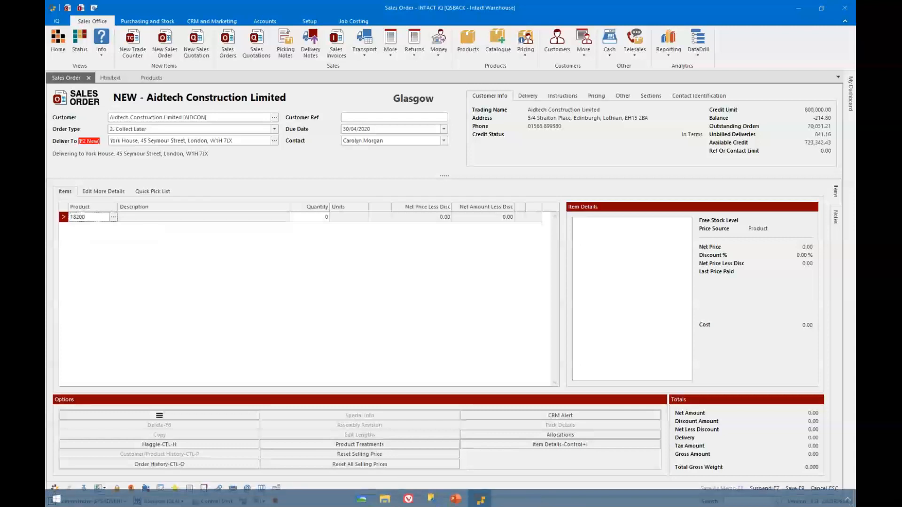
key("Return")
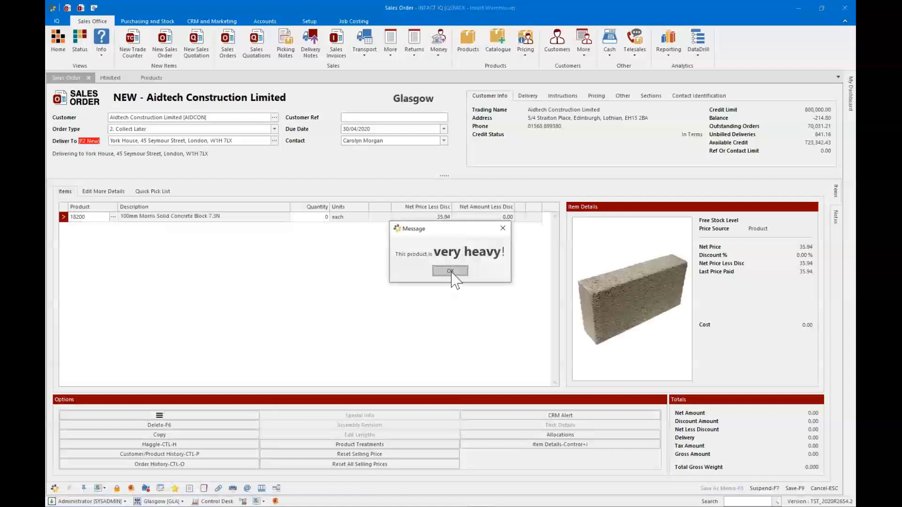
key("Return")
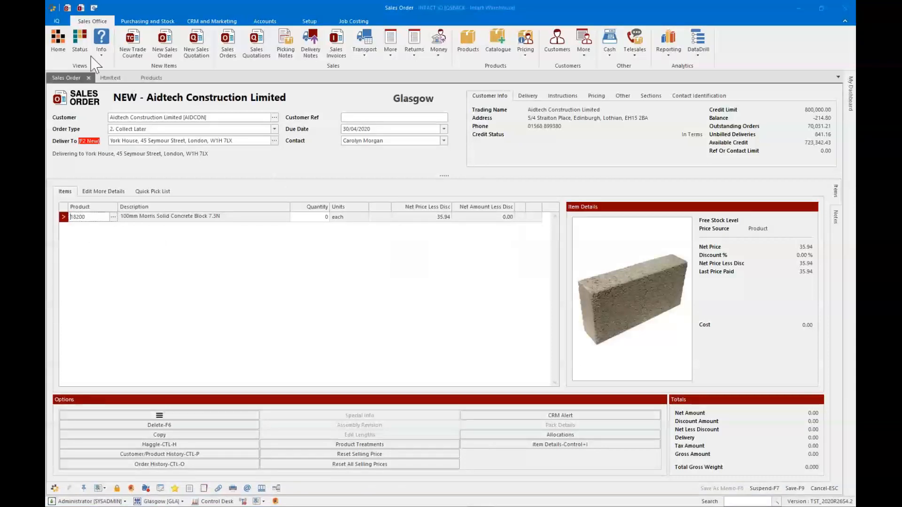
Return to the products list, open product 18200 to view the choices offered for its Type, and close the record without changes
left_click(150, 78)
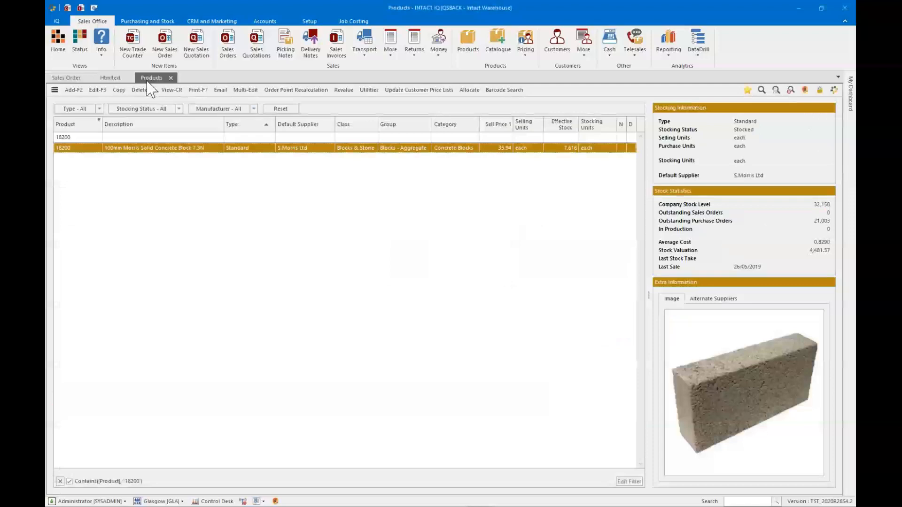
left_click(98, 90)
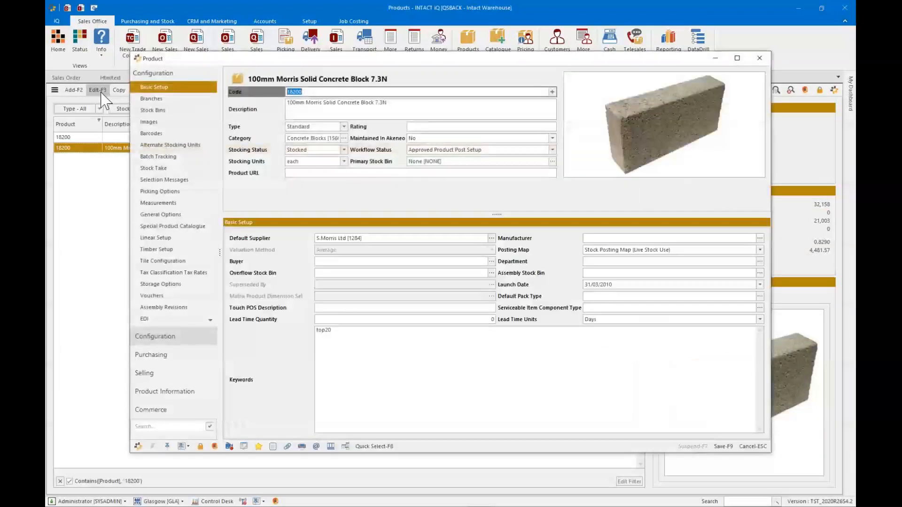
left_click(344, 127)
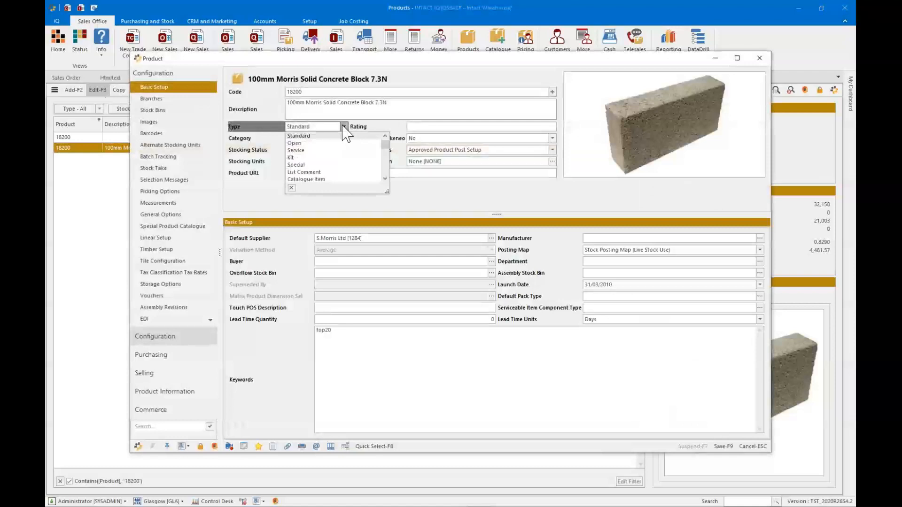
key("Escape")
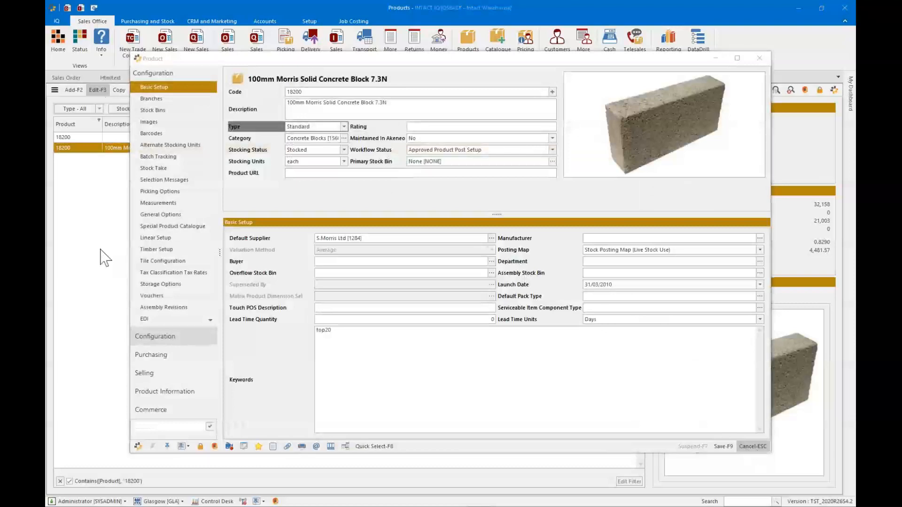
key("Escape")
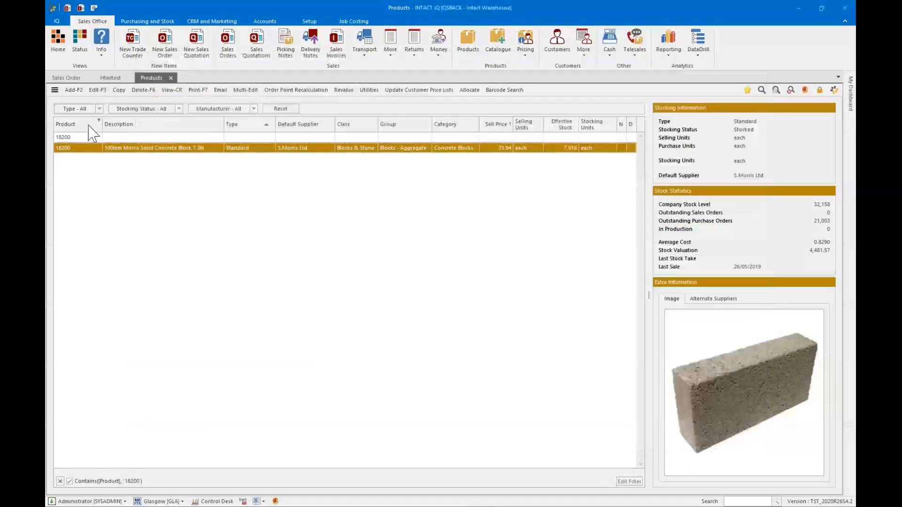
Restrict the product form's Type field to the valid choices Standard and Text, save the property settings and close the layout designer
left_click(96, 91)
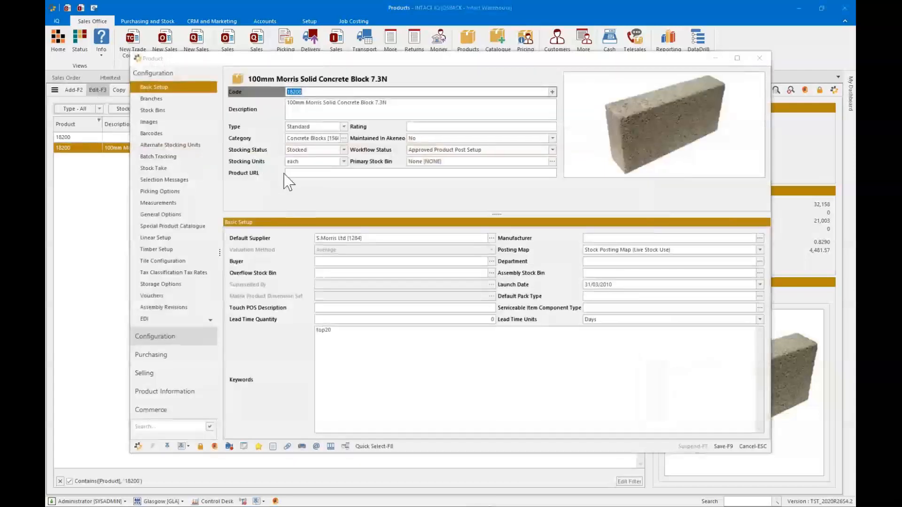
right_click(288, 181)
right_click(348, 296)
left_click(355, 300)
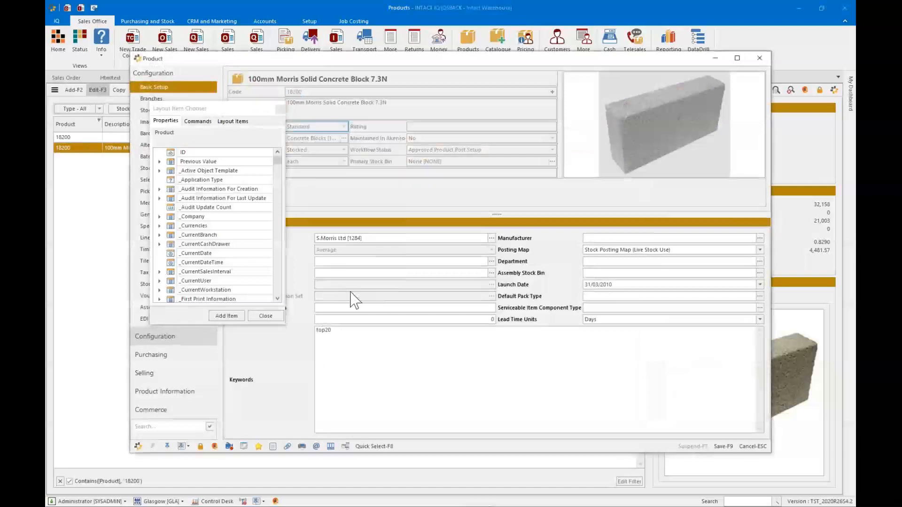
left_click(403, 285)
type("Standard Test")
key("BackSpace")
key("BackSpace")
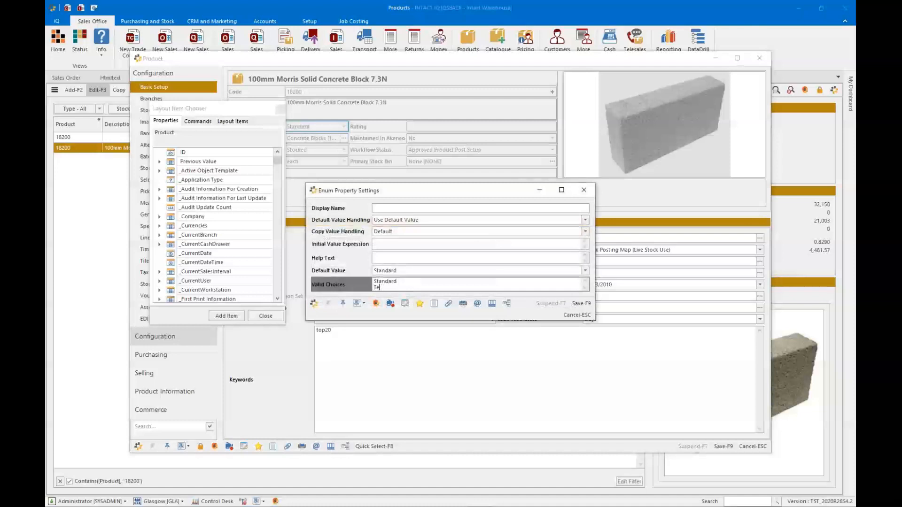
type("xt")
key("Return")
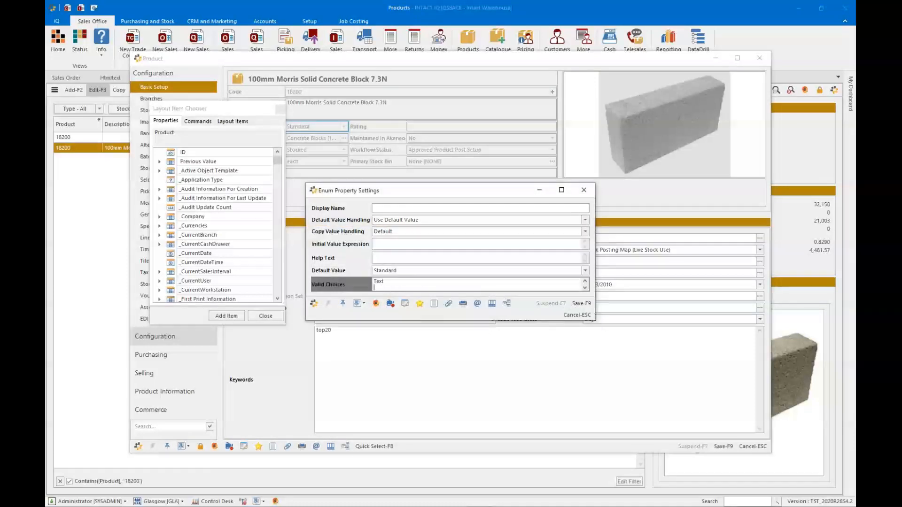
left_click_drag(595, 323, 630, 396)
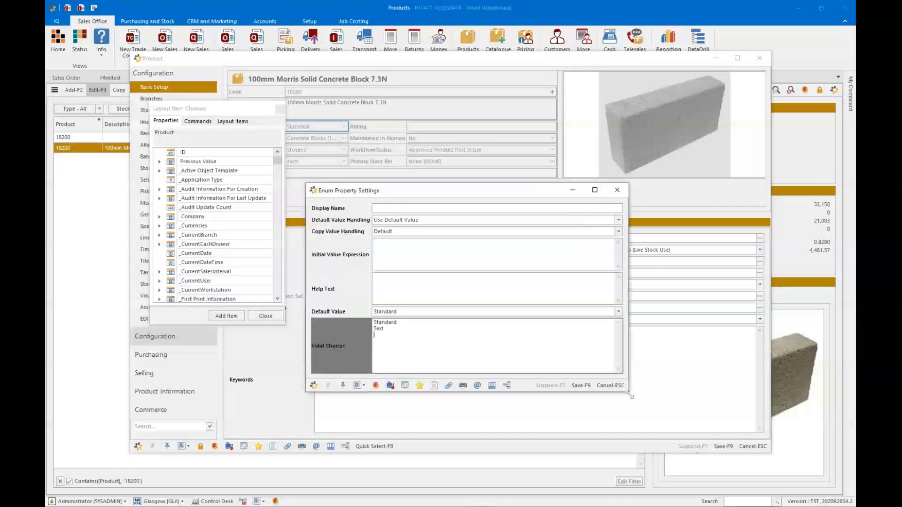
left_click(581, 385)
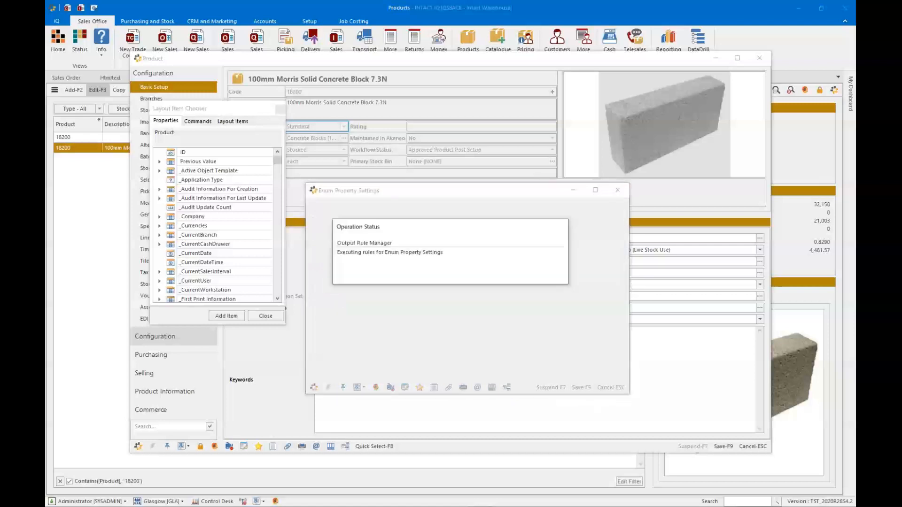
left_click(266, 316)
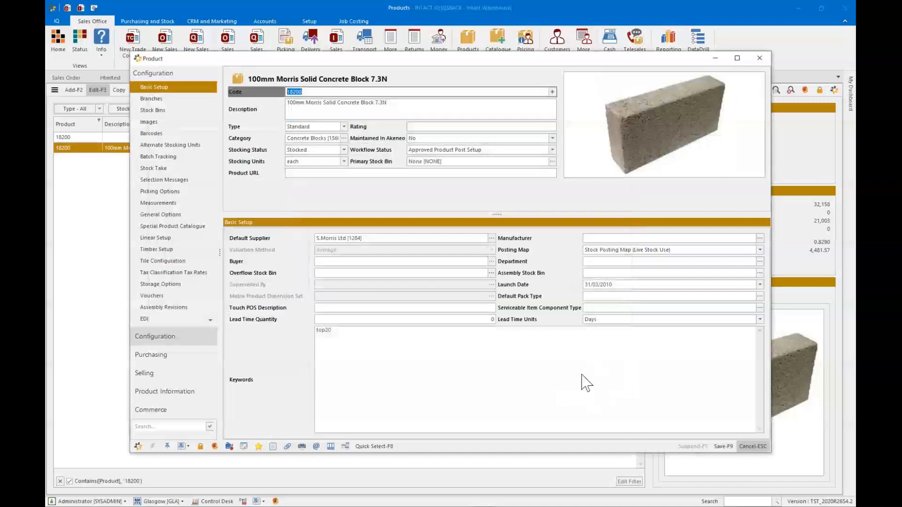
Start a new product with the code FDGD and check the choices offered for its Type
left_click(78, 92)
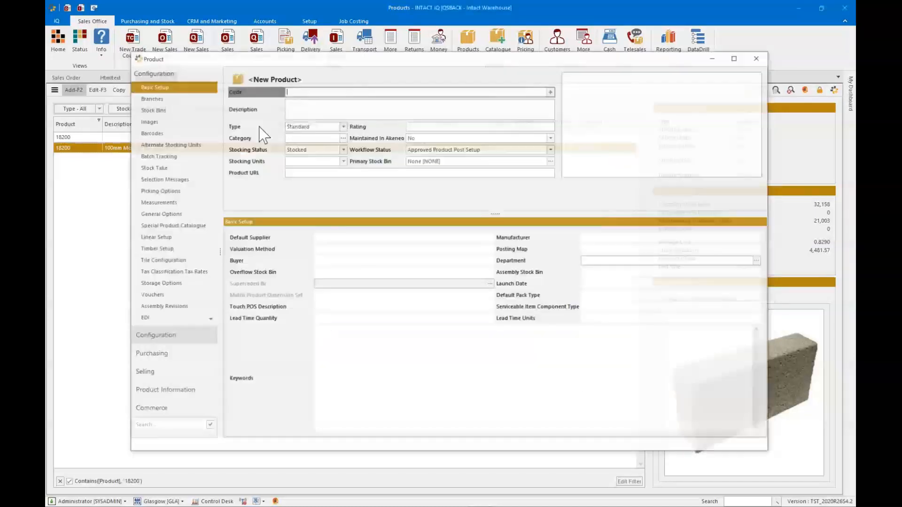
type("fdgd")
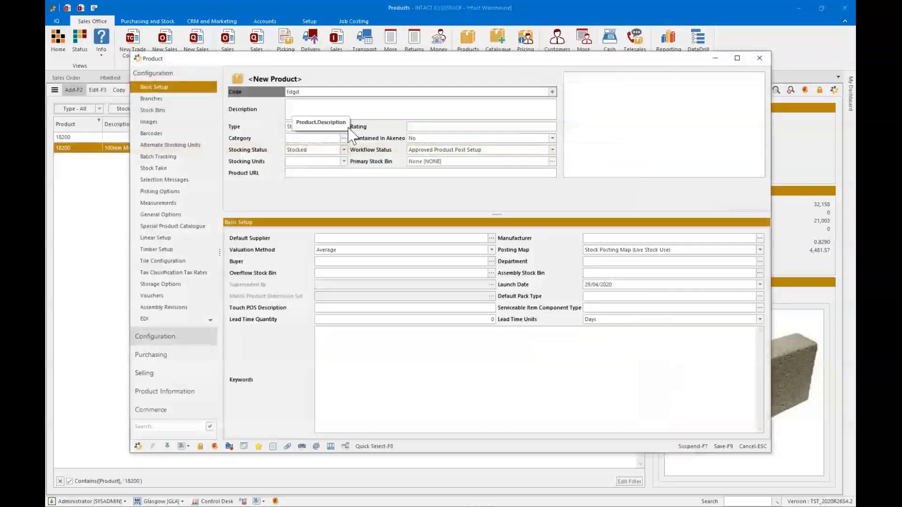
left_click(344, 127)
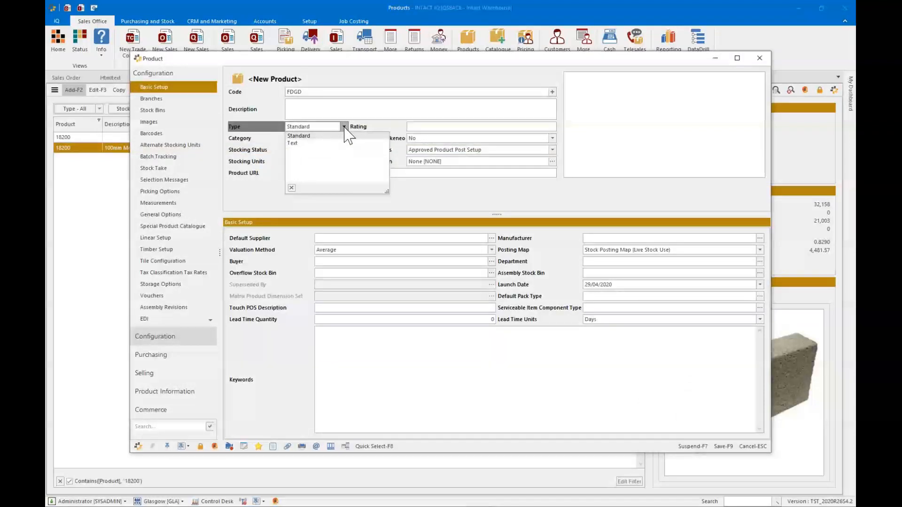
Discard the unsaved new product with code FDGD and return to the open sales order
left_click(345, 128)
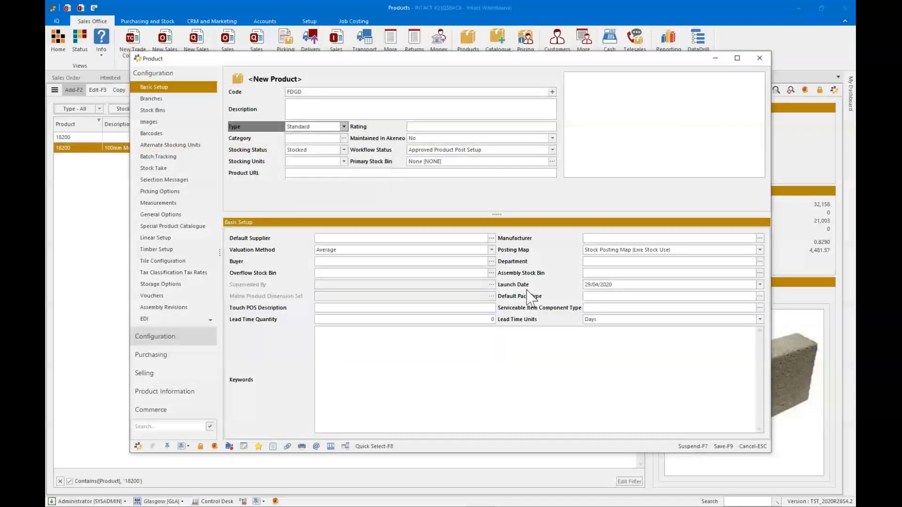
left_click(752, 449)
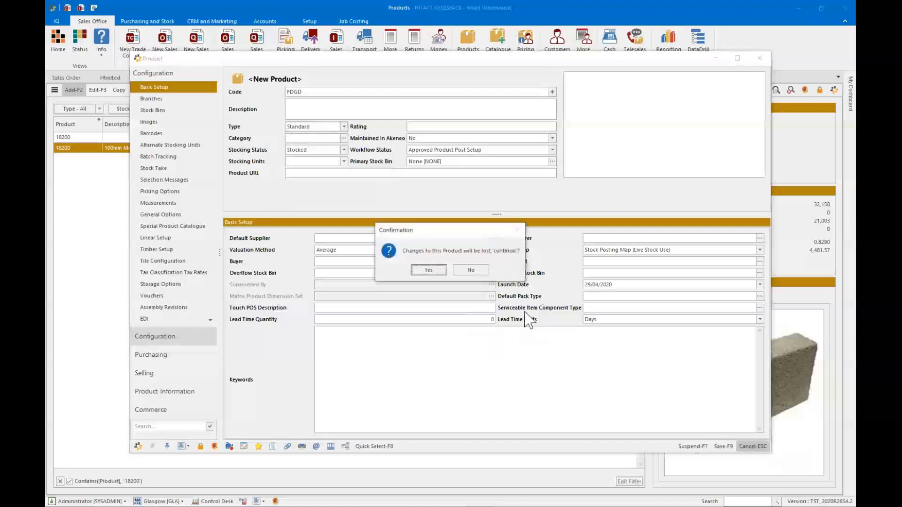
left_click(470, 268)
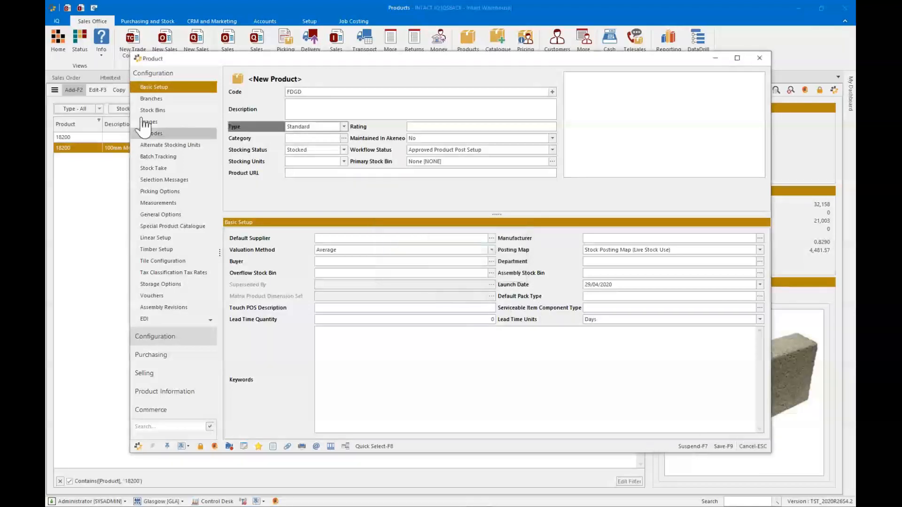
left_click(760, 58)
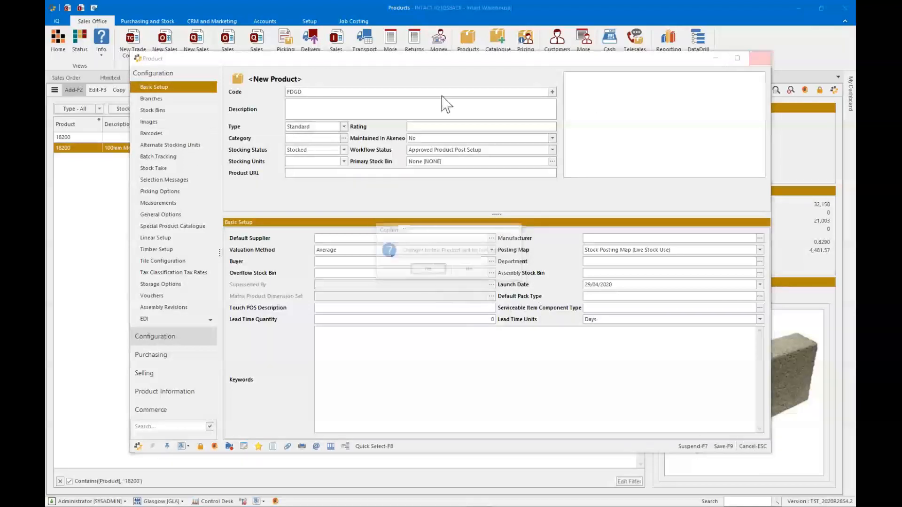
left_click(429, 271)
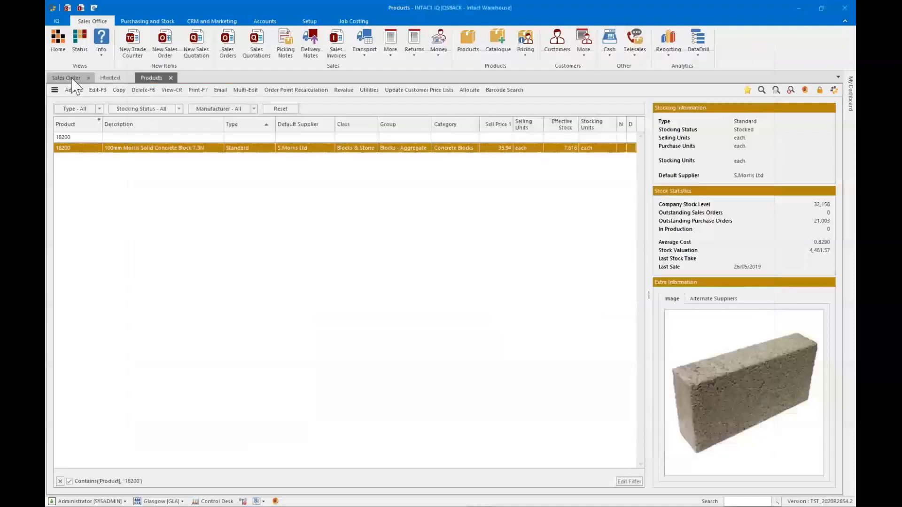
left_click(71, 78)
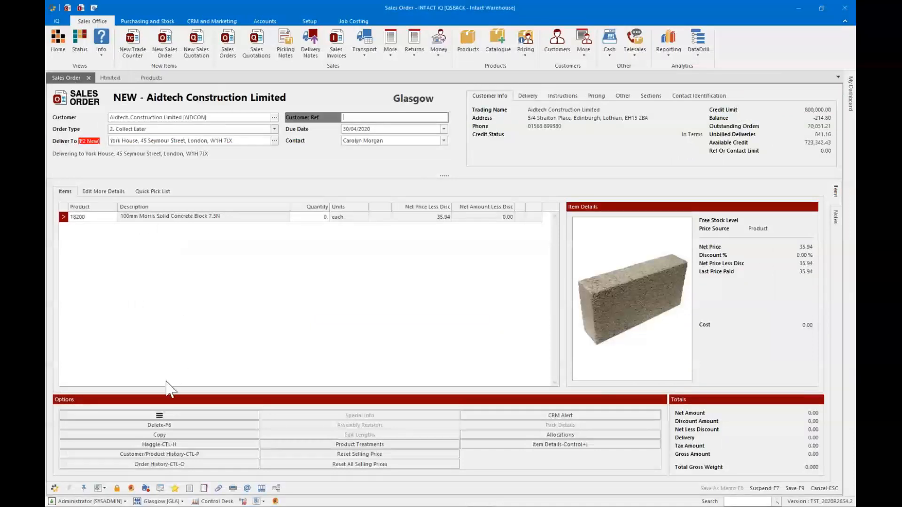
Look through the additional line commands available for the sales order's items
left_click(159, 416)
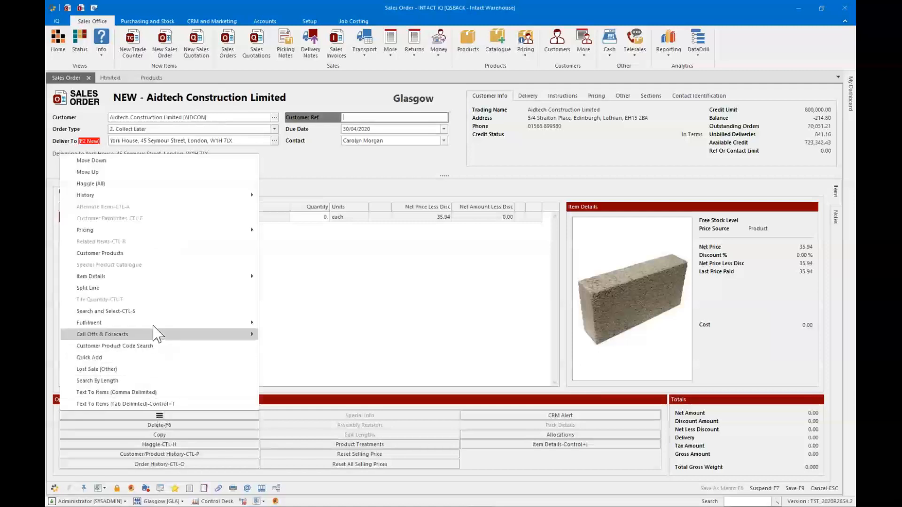
mouse_move(158, 277)
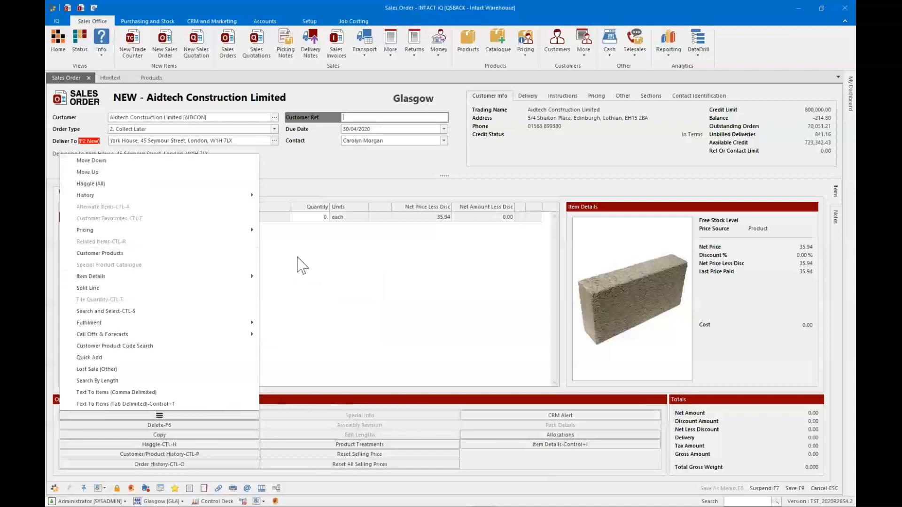
left_click(298, 262)
Add product 10051 to the sales order on a new line below product 18200, with quantity 1
left_click(97, 217)
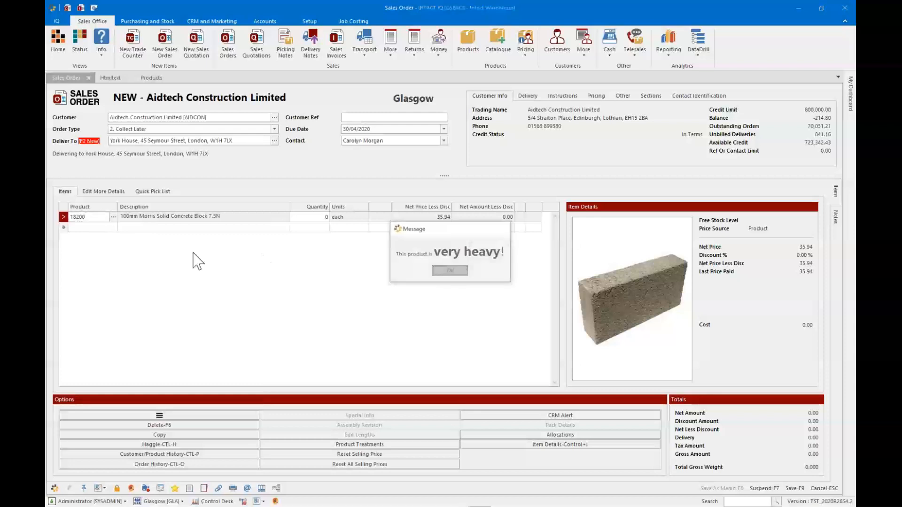
left_click(90, 227)
type("100")
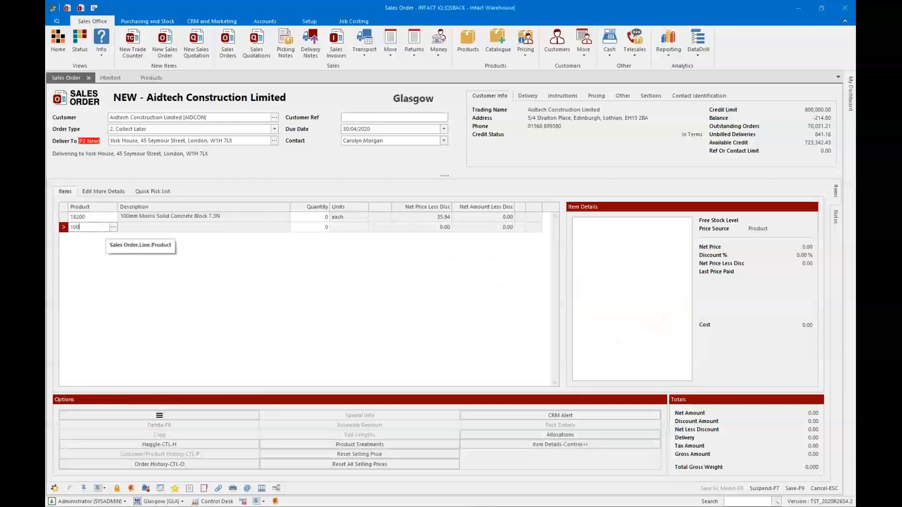
type("51")
key("Return")
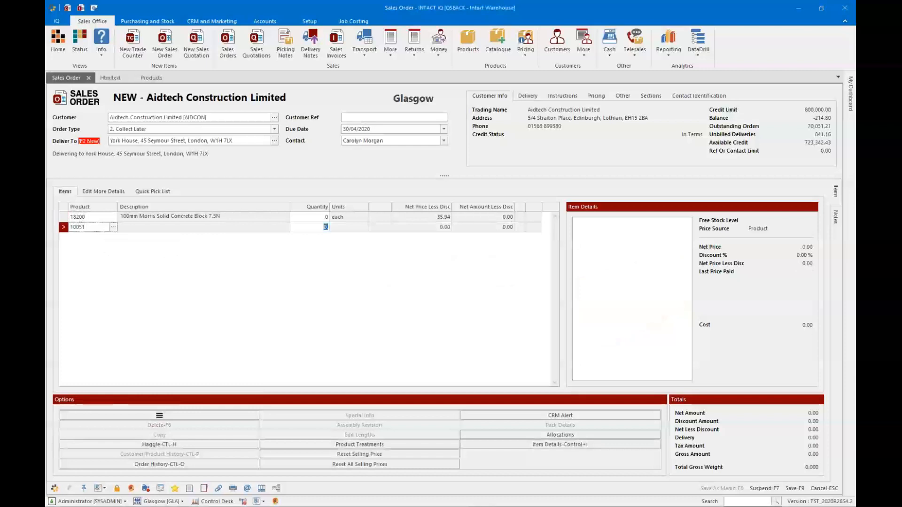
key("Return")
Add product 10052 to the sales order on a new line, with quantity 2
type("100542")
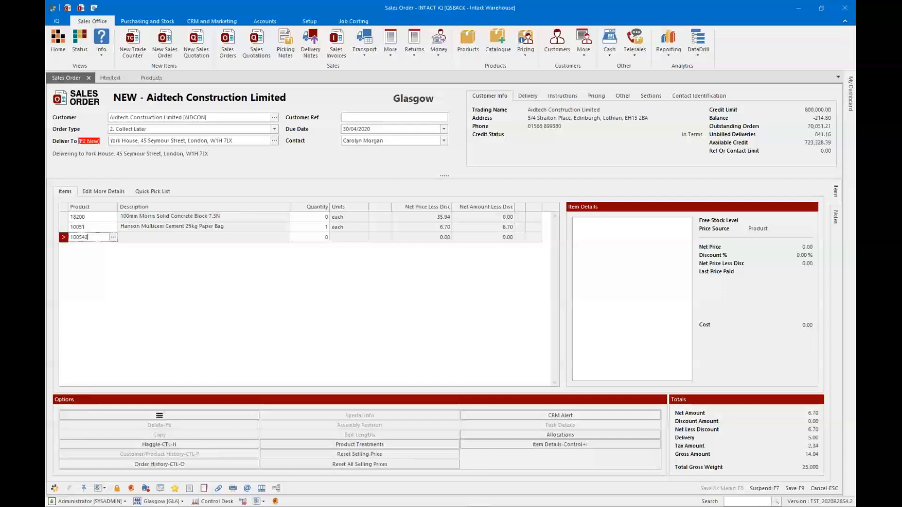
key("Return")
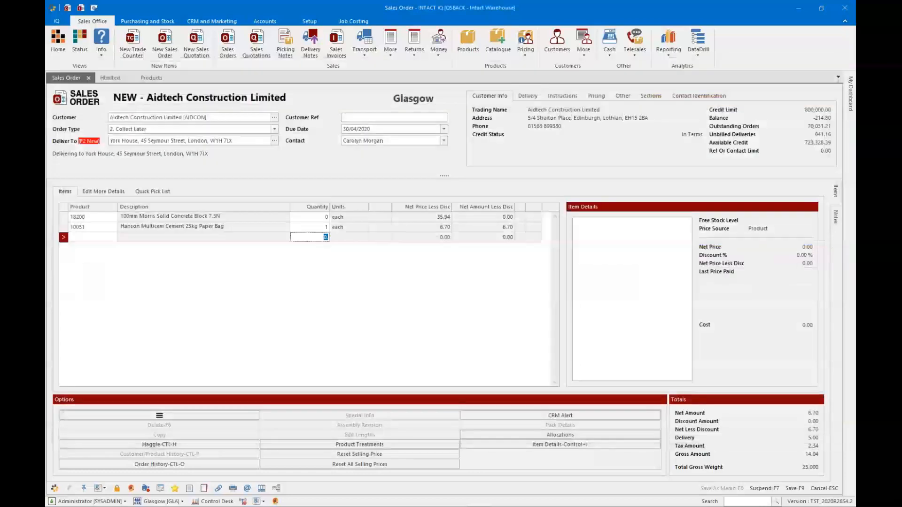
left_click(89, 237)
type("10052")
key("Return")
type("2")
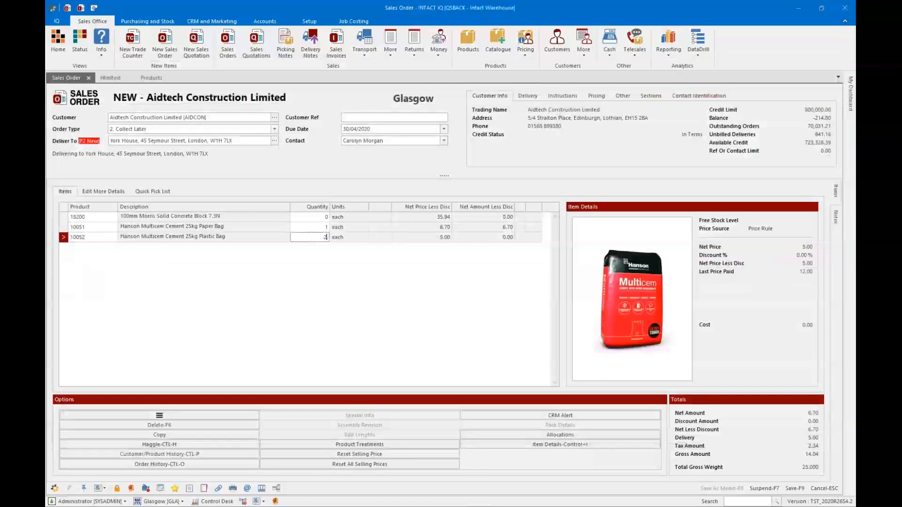
key("Return")
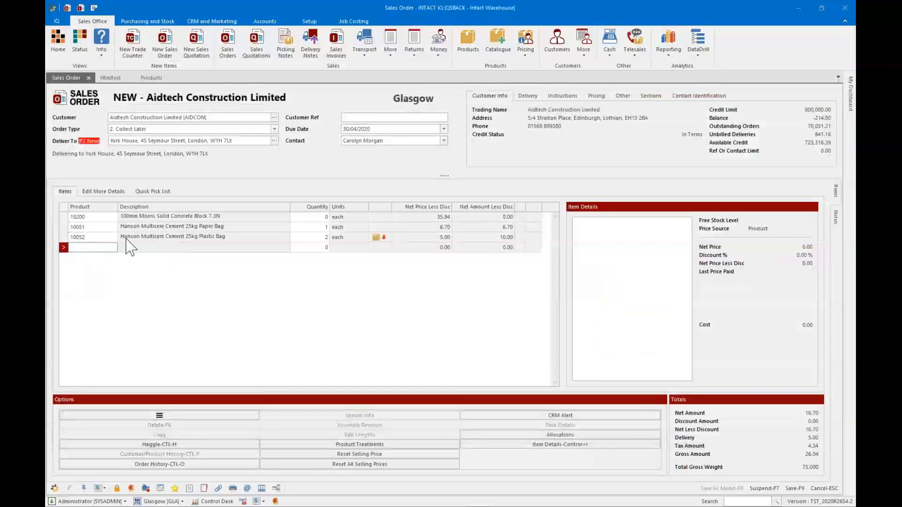
Insert an empty line above product 10051 on the sales order and abandon it
left_click(135, 227)
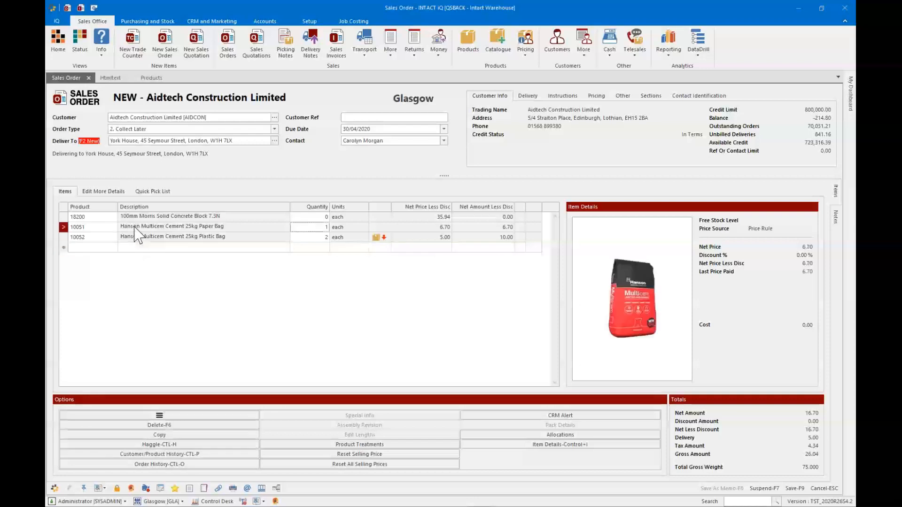
left_click(136, 235)
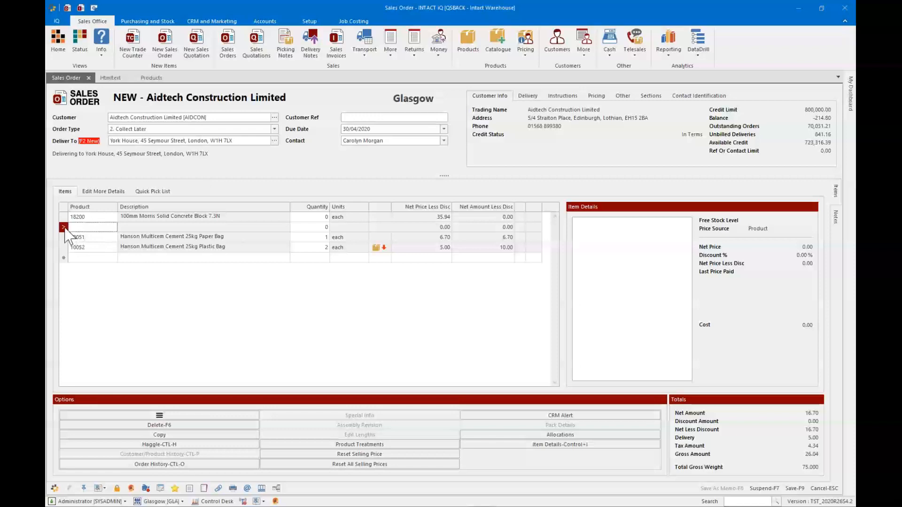
key("Up")
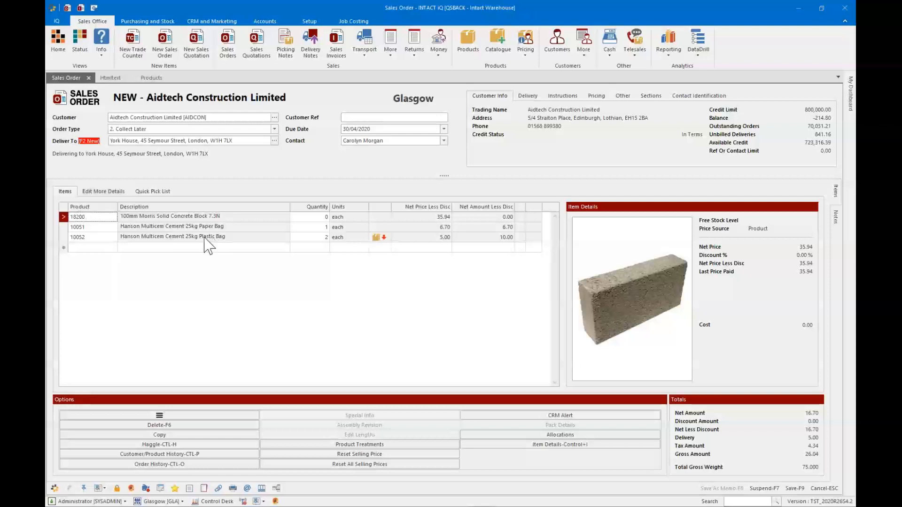
Review the order lines in the Edit More Details view, including pricing, tax, section and due date
left_click(103, 192)
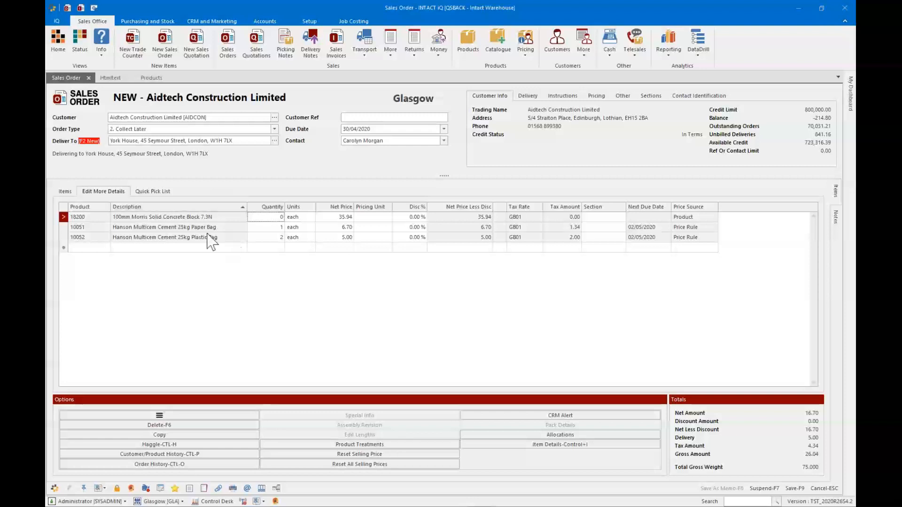
left_click(89, 192)
left_click(94, 192)
Preview the printout of the Quick Pick List for the order lines and close the preview
left_click(153, 191)
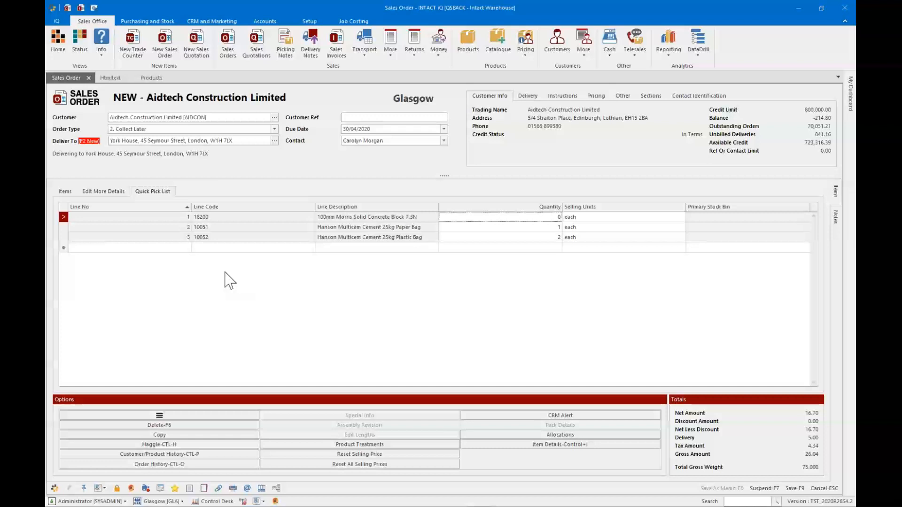
right_click(287, 236)
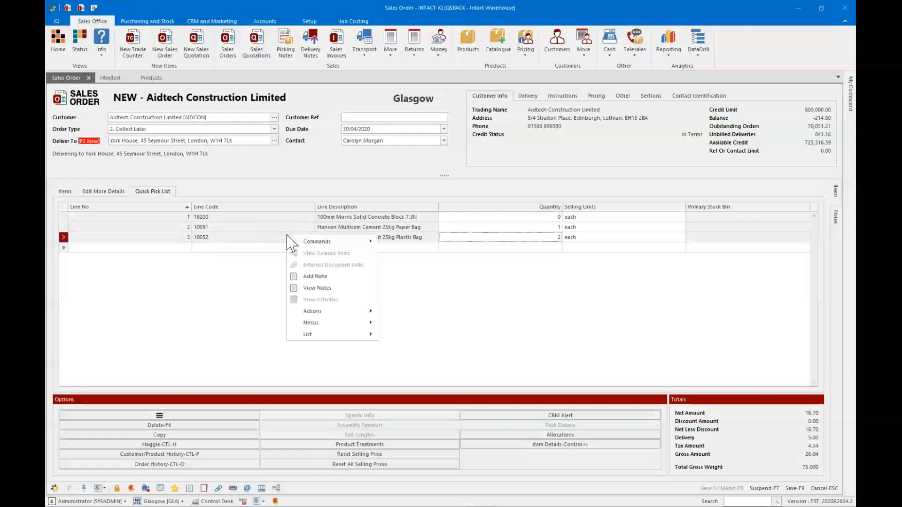
mouse_move(331, 335)
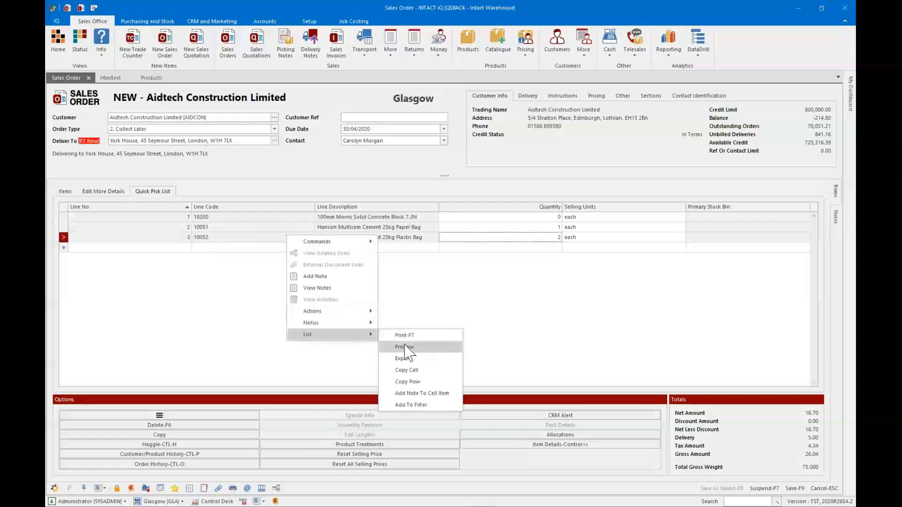
left_click(405, 347)
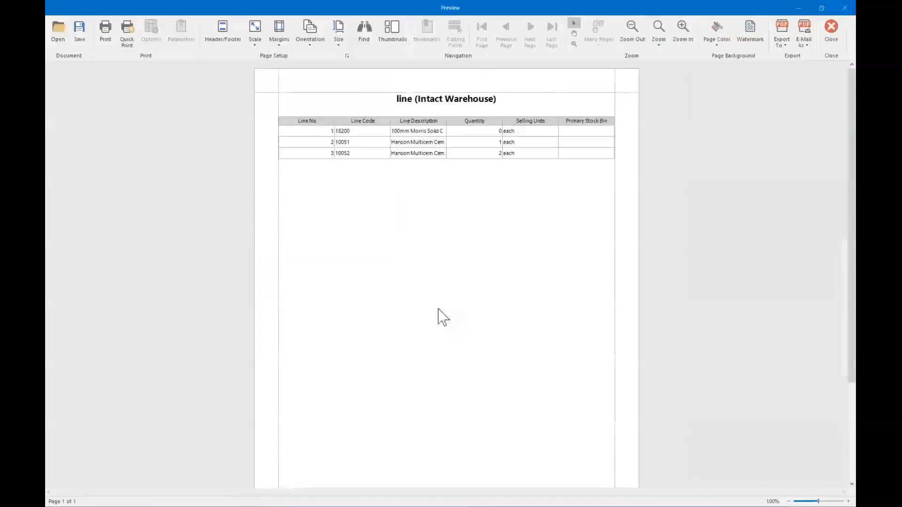
left_click(831, 30)
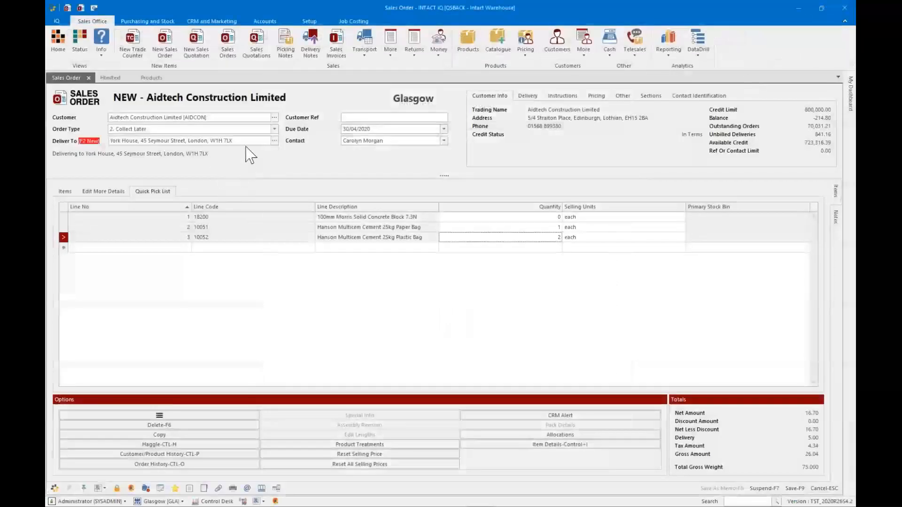
Define two sections for the sales order, 1st Fix and 2nd Fix, each on its own line
left_click(64, 192)
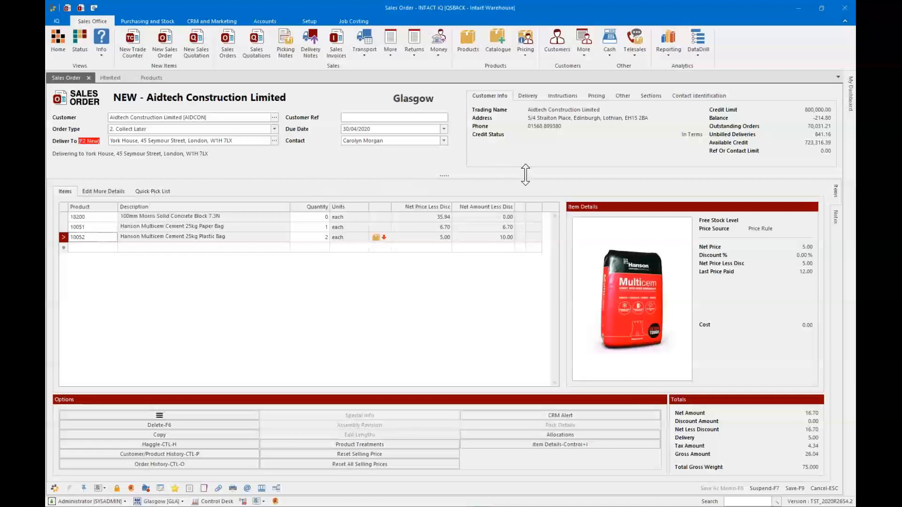
left_click(652, 97)
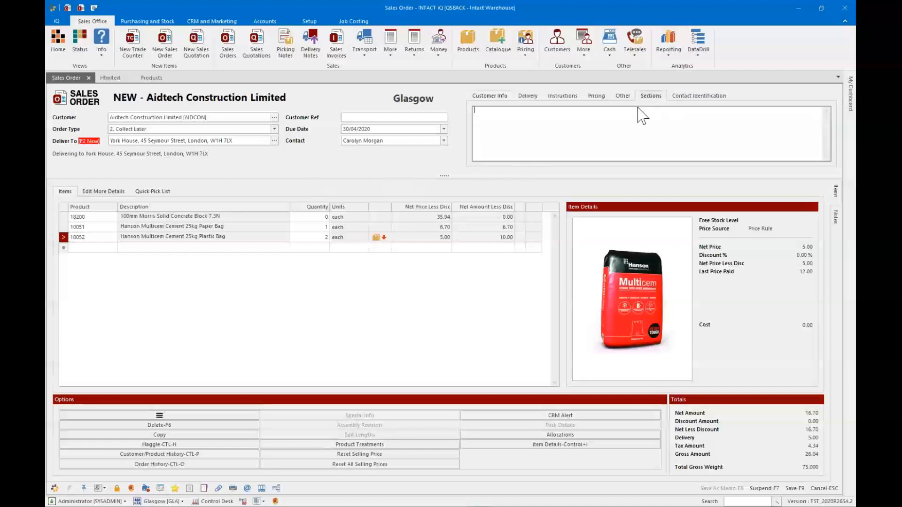
left_click(622, 124)
type("1st Fl")
type("2nd Fix")
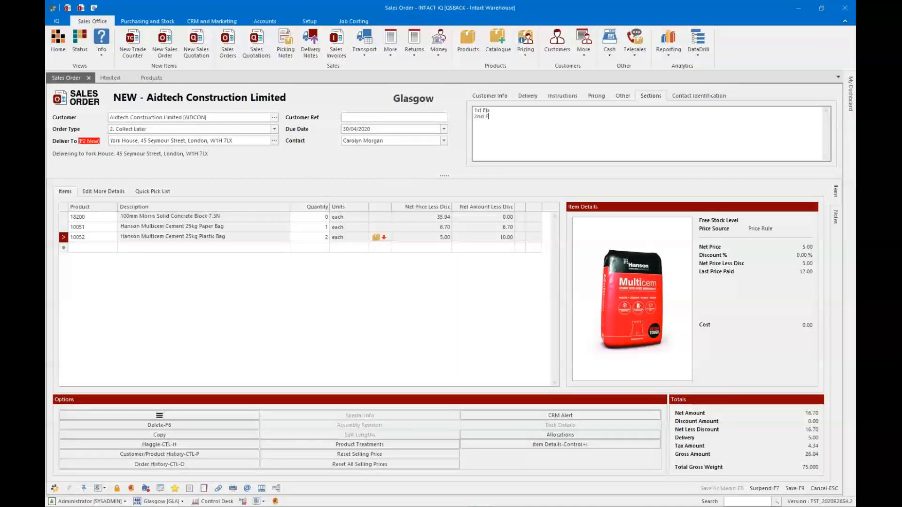
Assign products 18200 and 10051 to section 1st Fix and product 10052 to section 2nd Fix
left_click(103, 192)
left_click(613, 217)
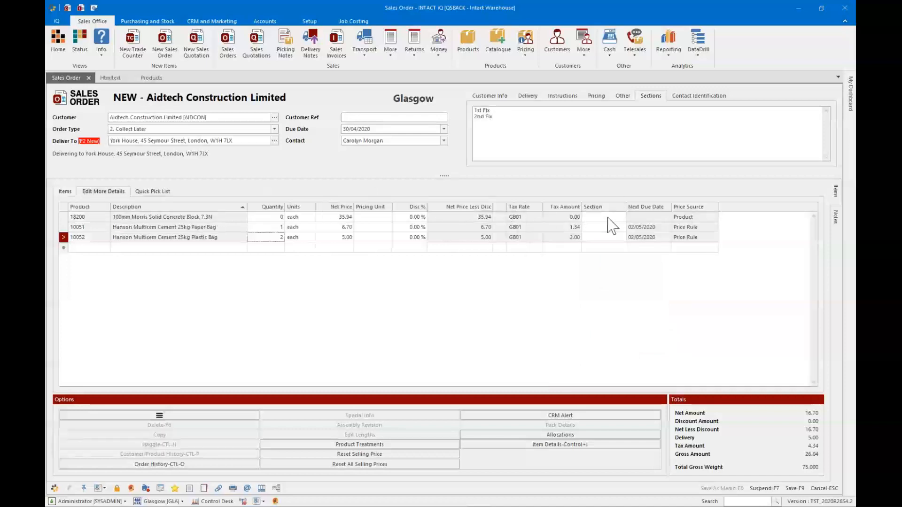
left_click(622, 218)
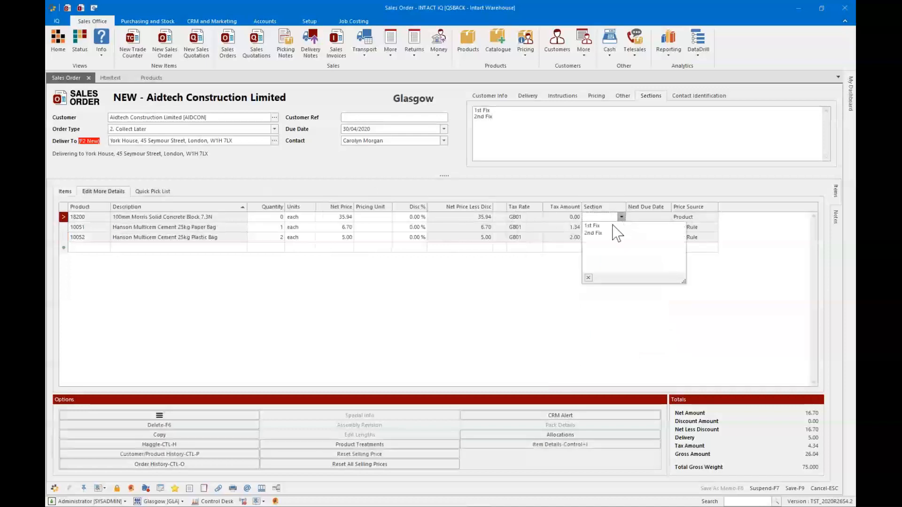
left_click(613, 226)
left_click(621, 227)
left_click(600, 237)
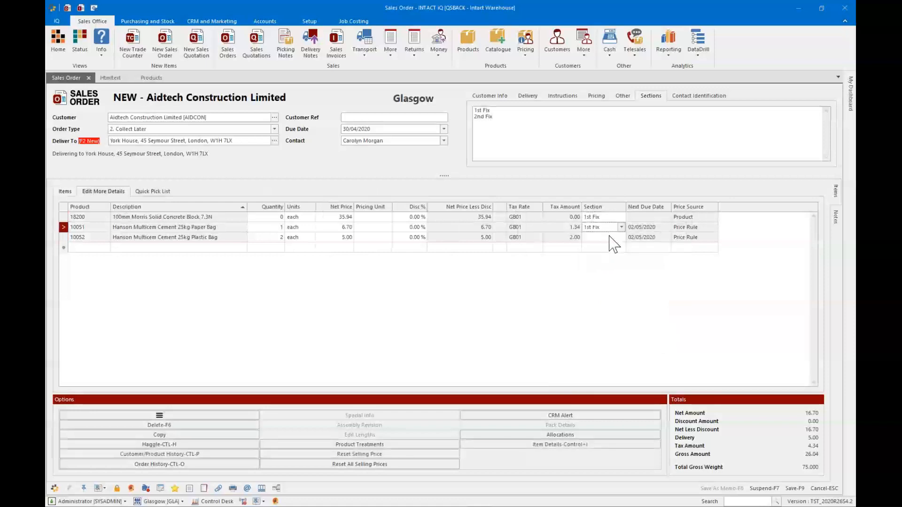
left_click(610, 238)
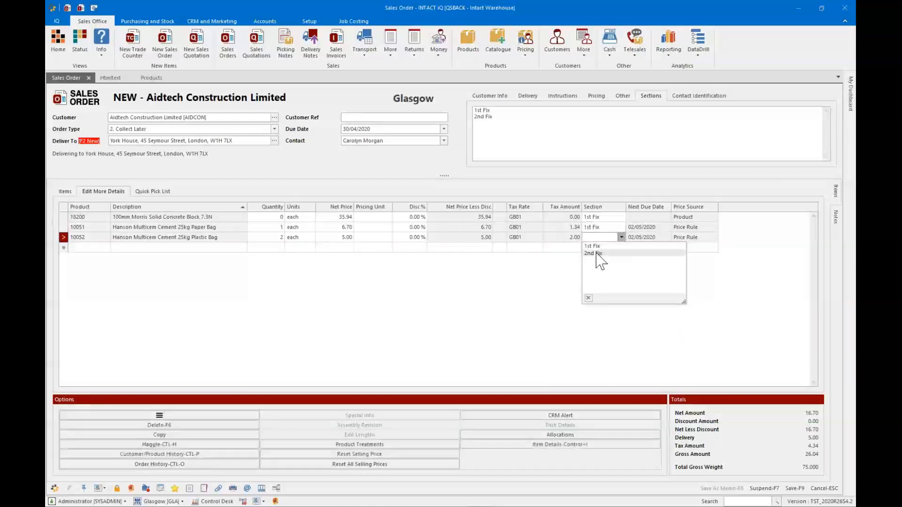
left_click(595, 254)
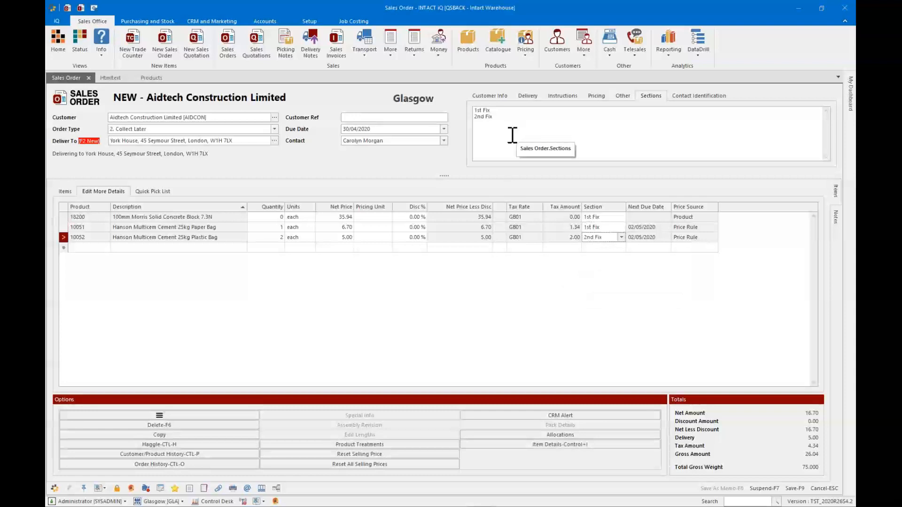
Try to delete the 10051 order line while generating a lost sale with the reason Lost To Competitor
left_click(65, 192)
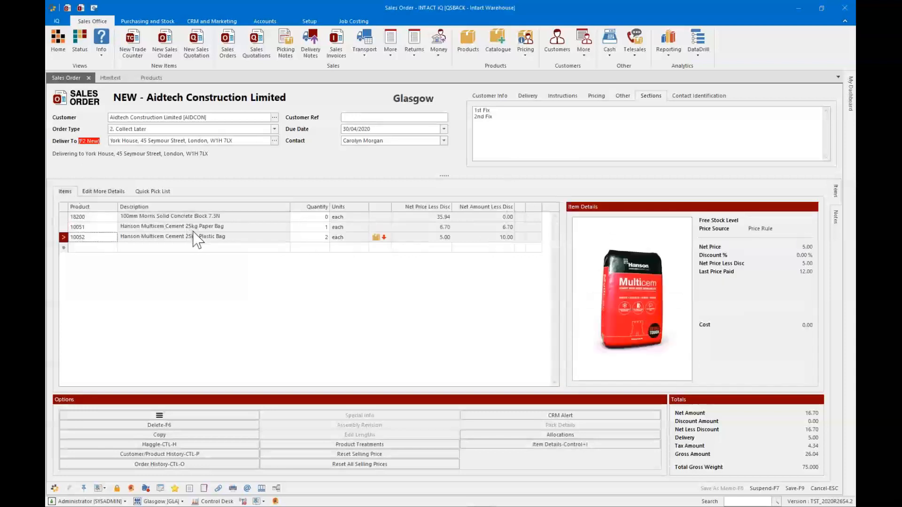
left_click(157, 228)
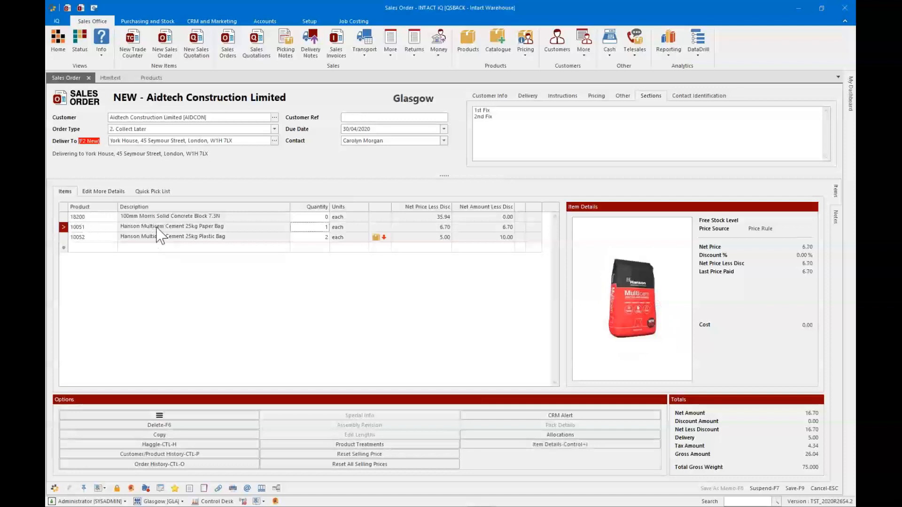
key("F6")
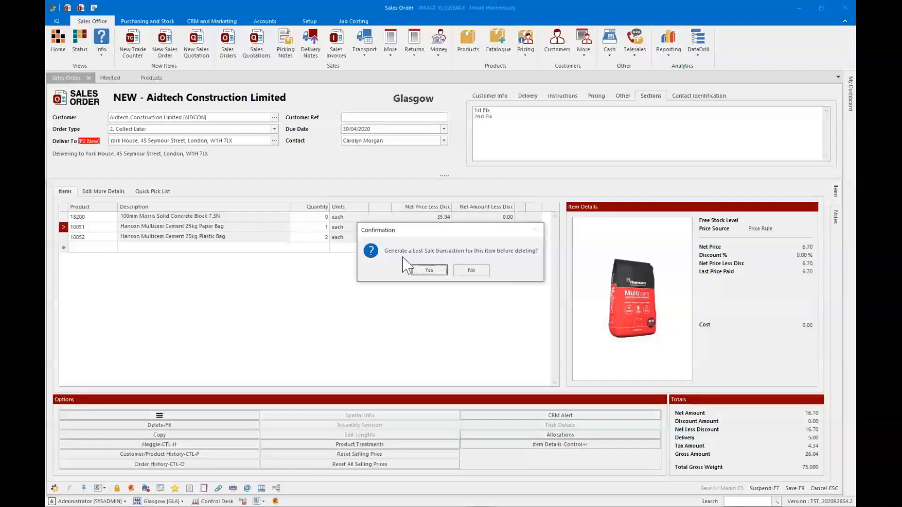
left_click(428, 270)
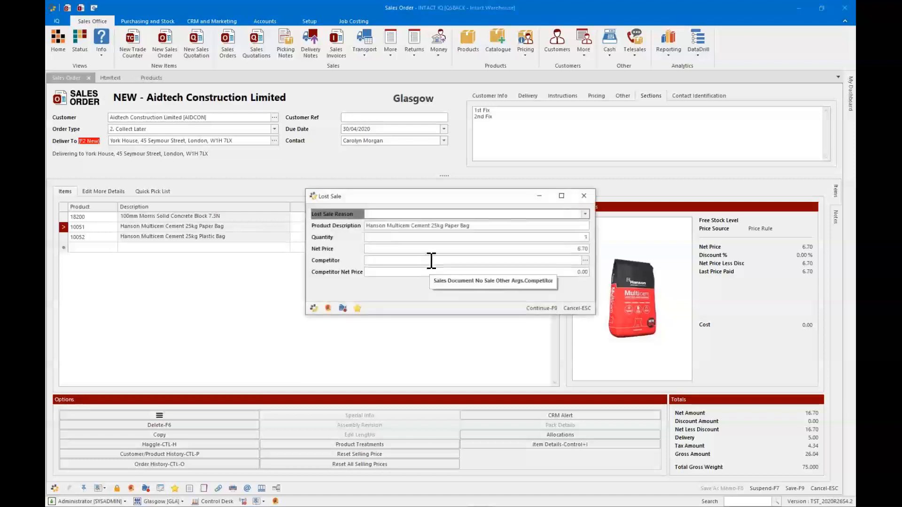
left_click(585, 215)
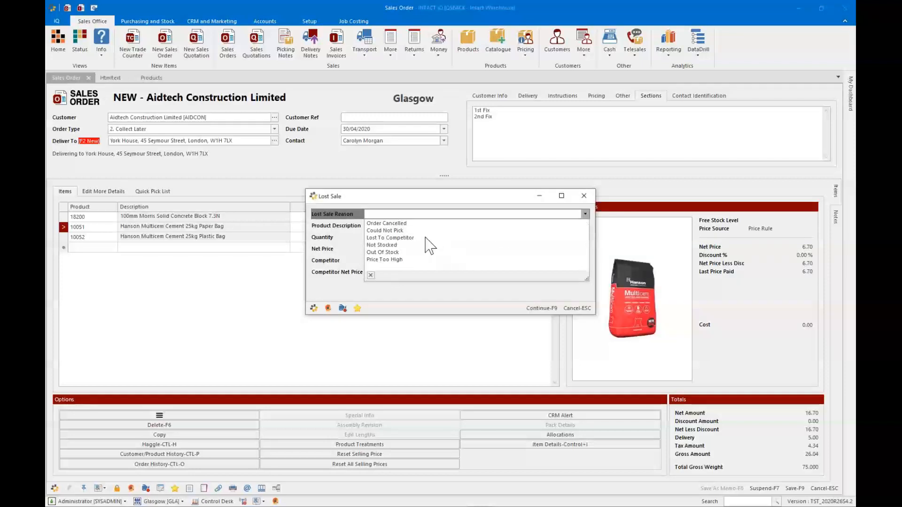
left_click(409, 238)
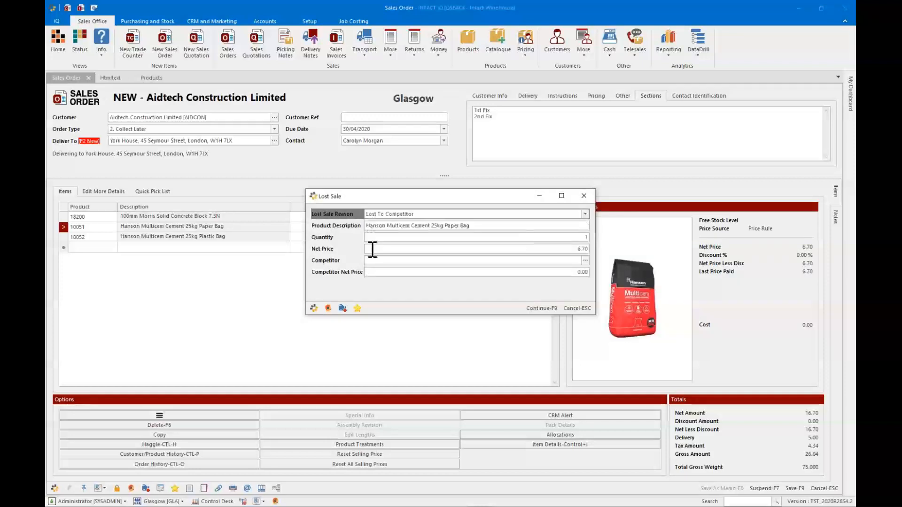
Look up the competitor list for the lost sale, close it and cancel the lost sale entry
left_click(404, 261)
left_click(585, 260)
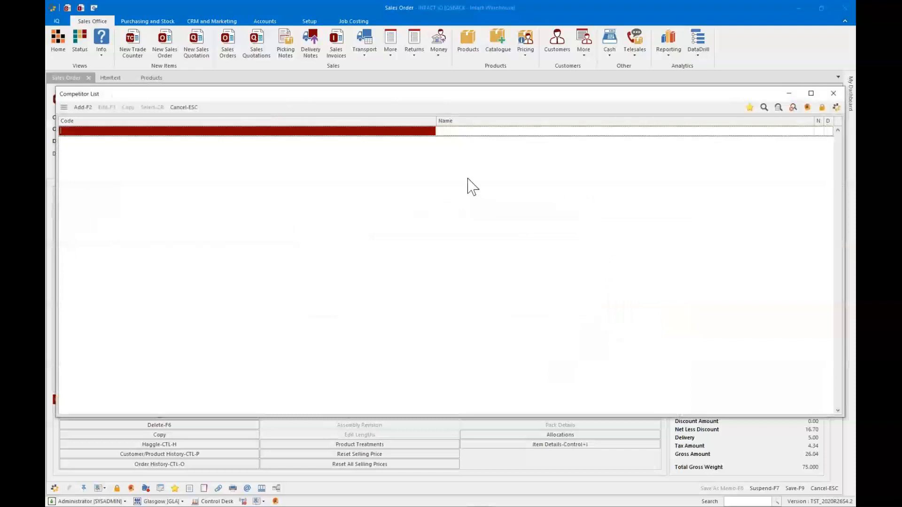
left_click(833, 93)
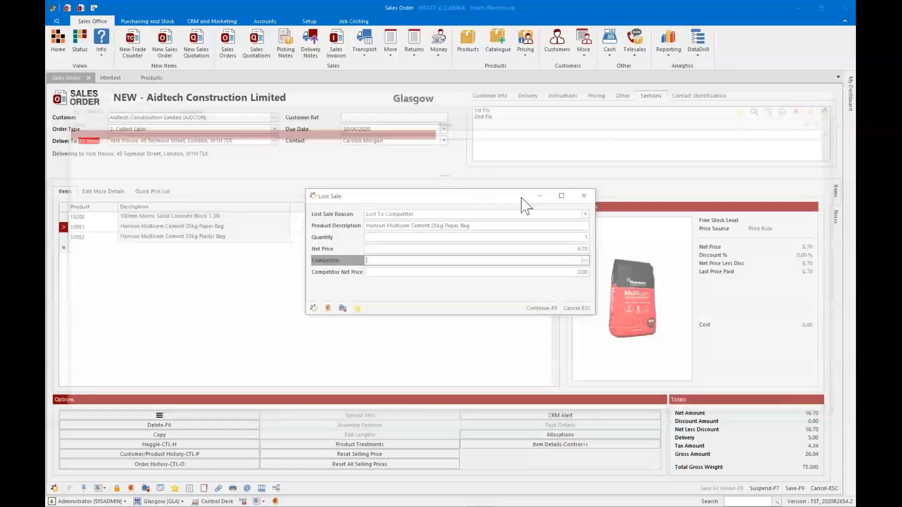
key("Escape")
left_click(449, 265)
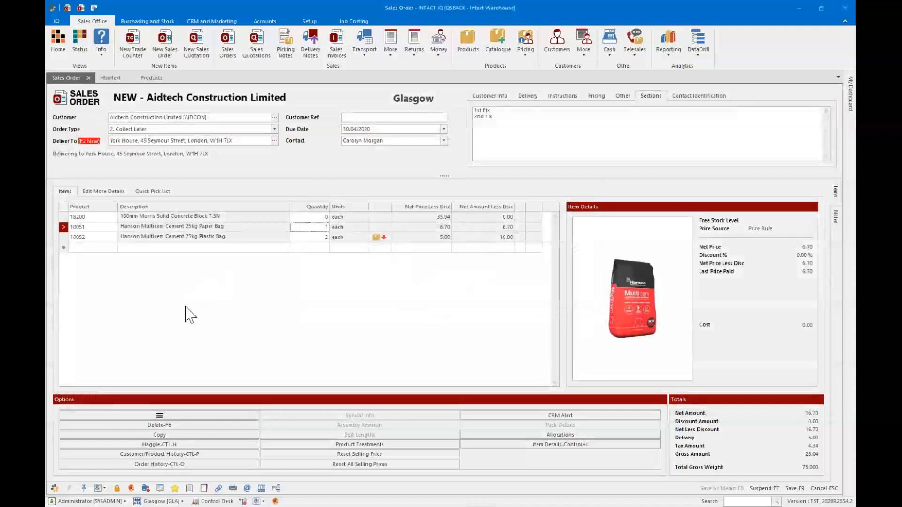
Try out a Lost Sale (Other) entry with the reason Could Not Pick and cancel it
left_click(160, 415)
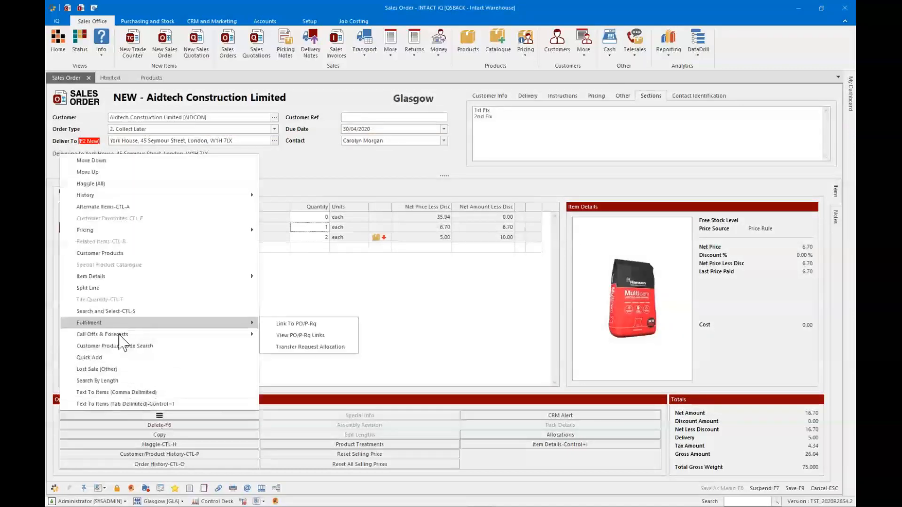
left_click(113, 369)
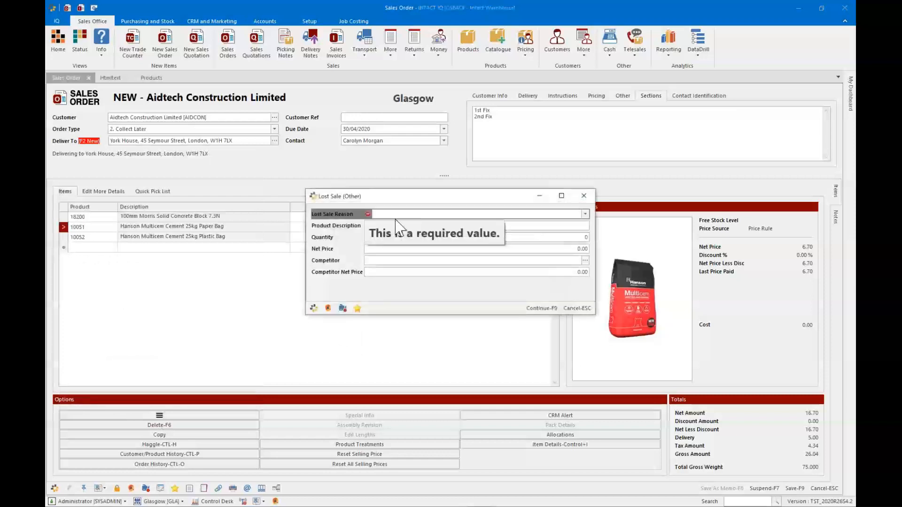
left_click(418, 214)
left_click(401, 237)
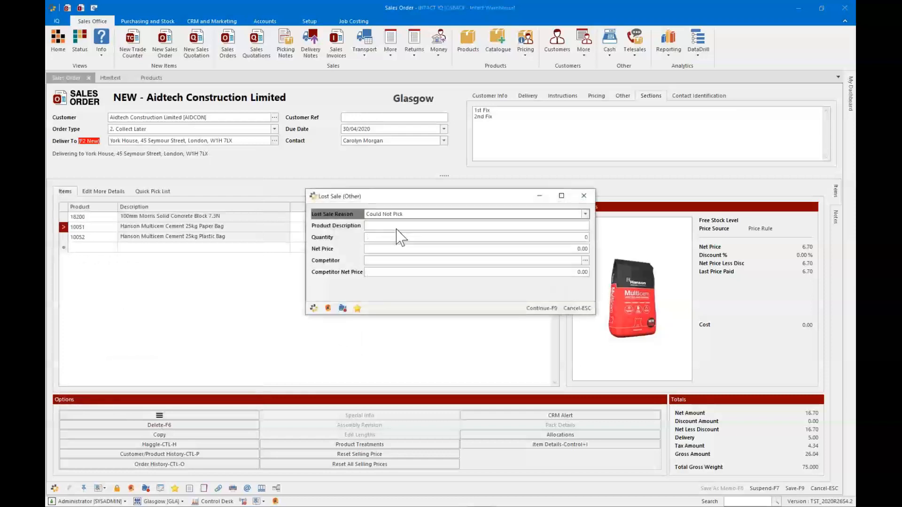
left_click(396, 226)
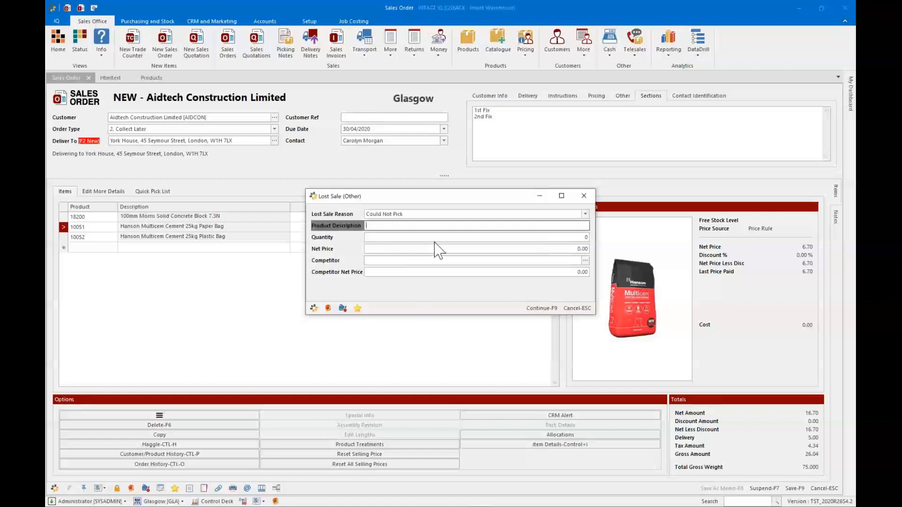
left_click(569, 308)
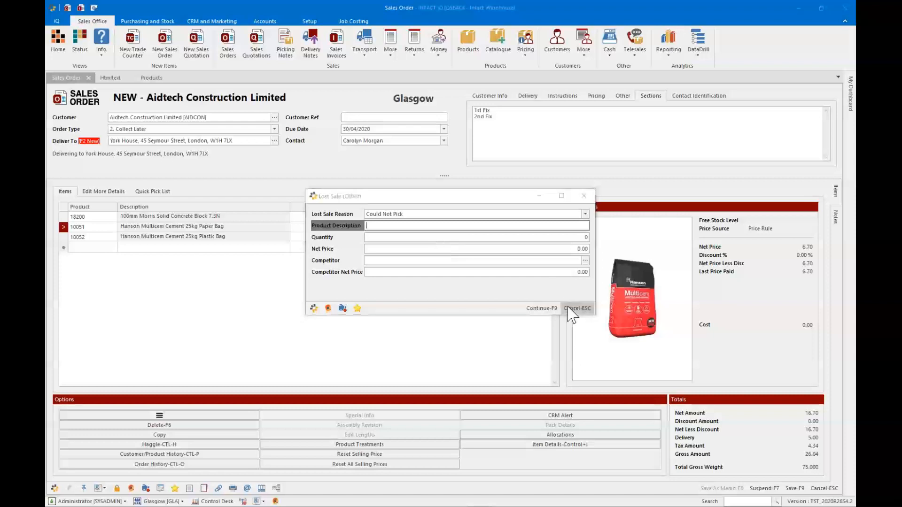
left_click(156, 416)
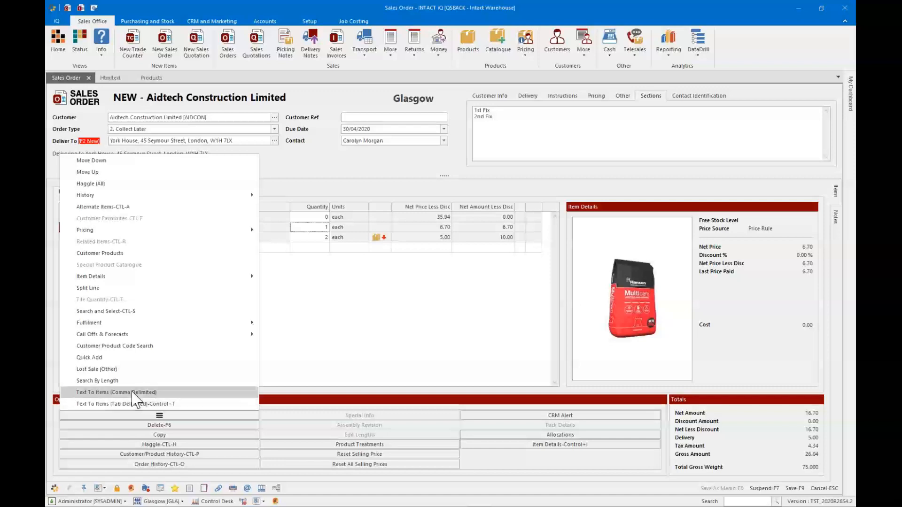
left_click(333, 340)
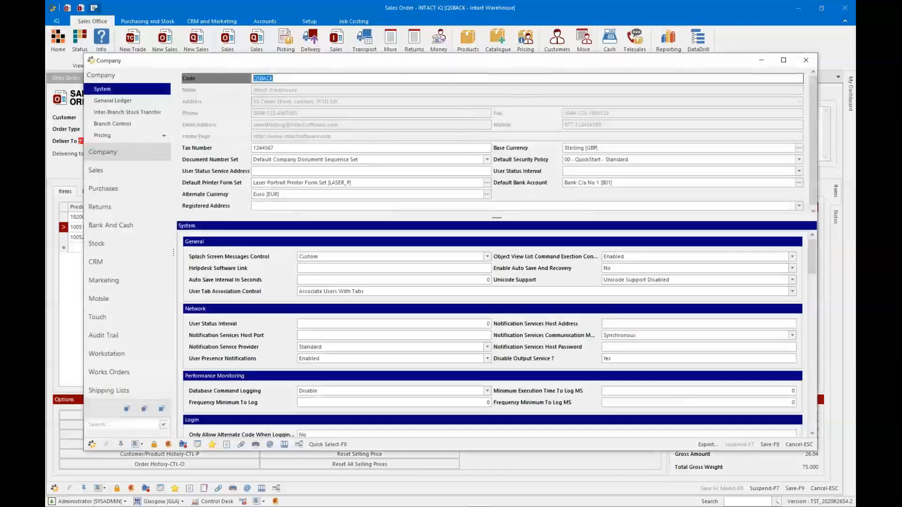
Search the company settings for "sales document cust", examine the Catch All Company Price List and its price rules, and close both
left_click(122, 424)
type("sales document")
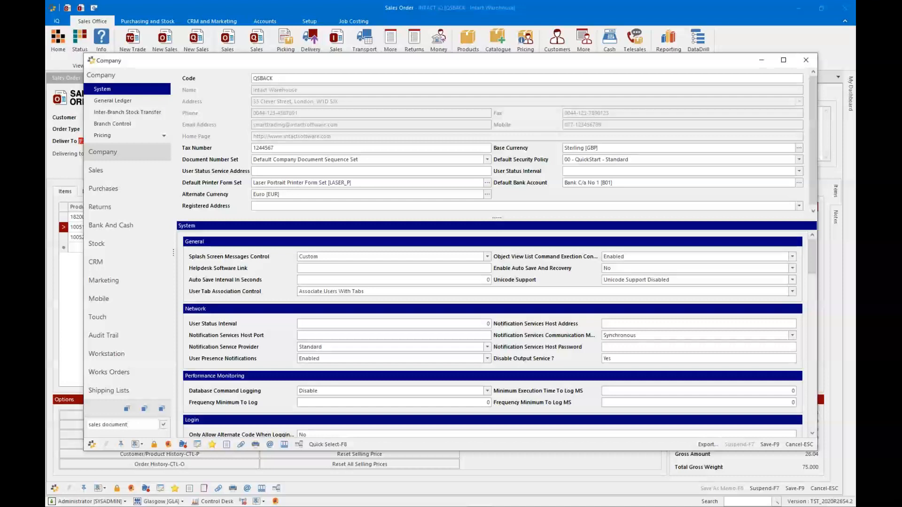
type(" cust")
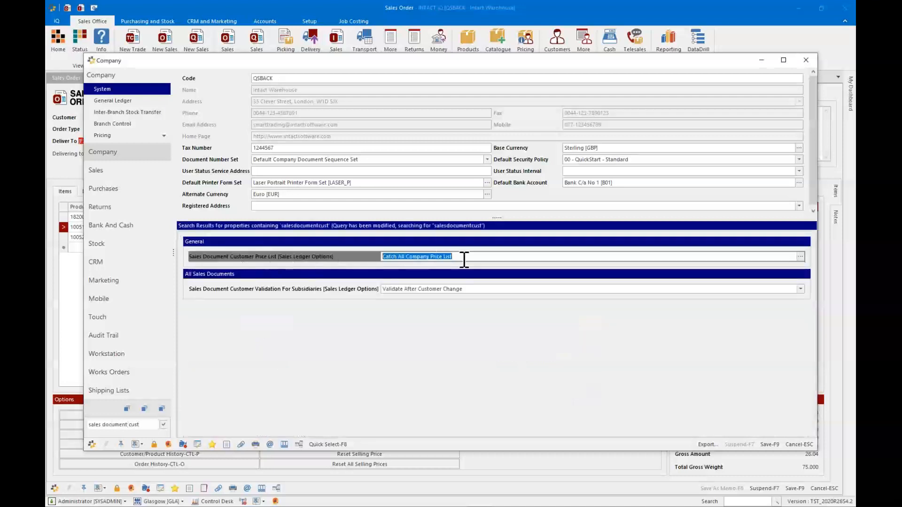
double_click(770, 256)
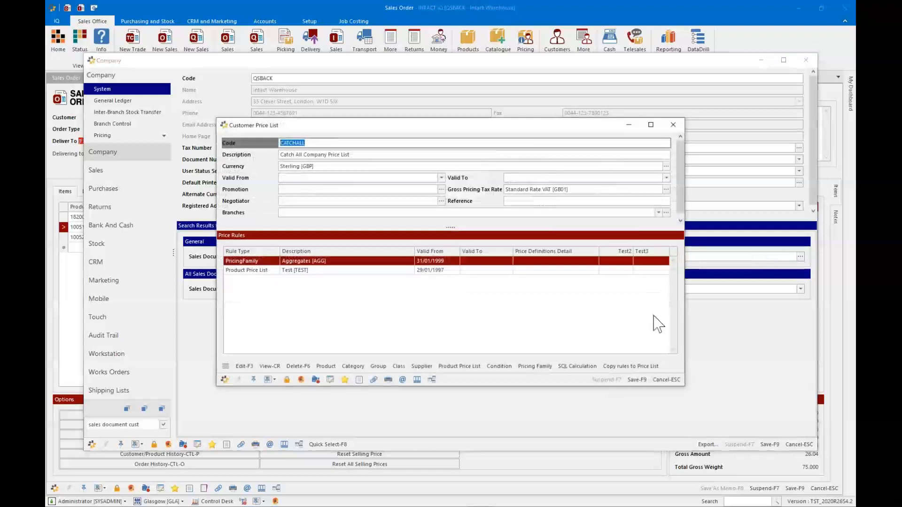
left_click(671, 376)
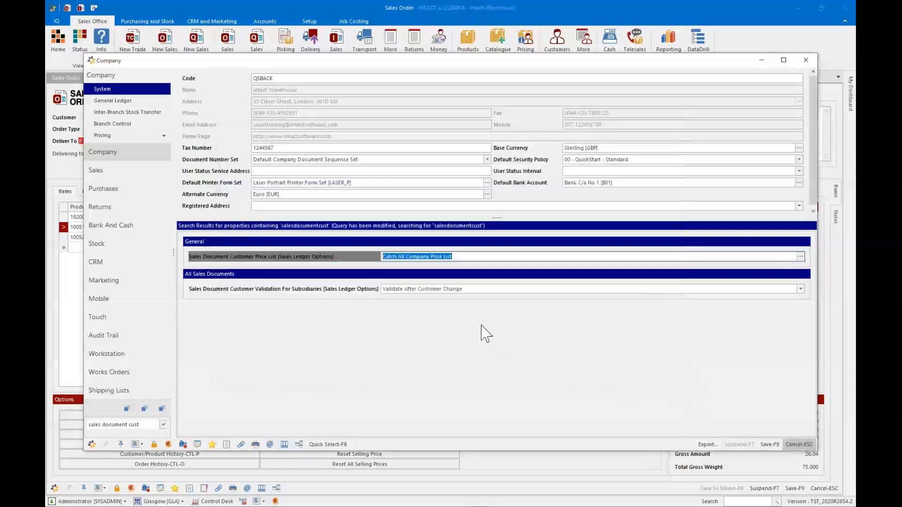
key("Escape")
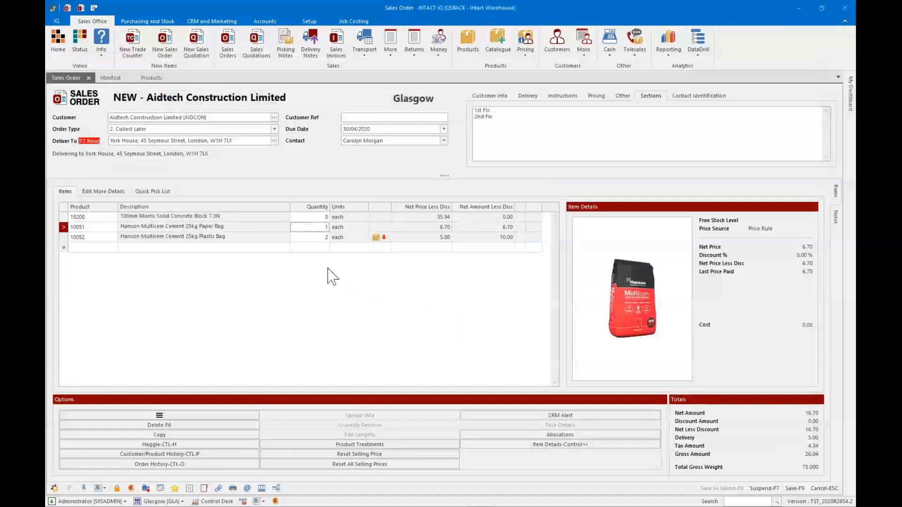
Open the order's delivery contact record, check its Price List option and close the record without saving
left_click(241, 141)
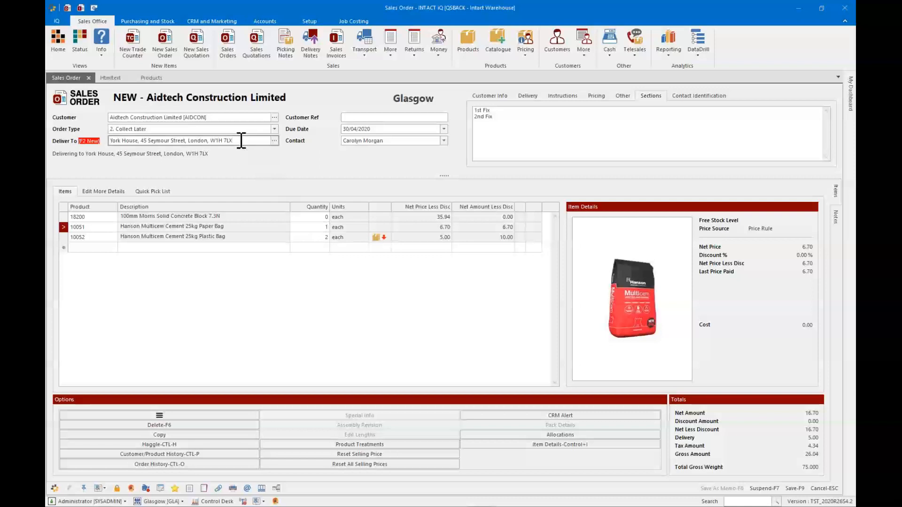
key("F2")
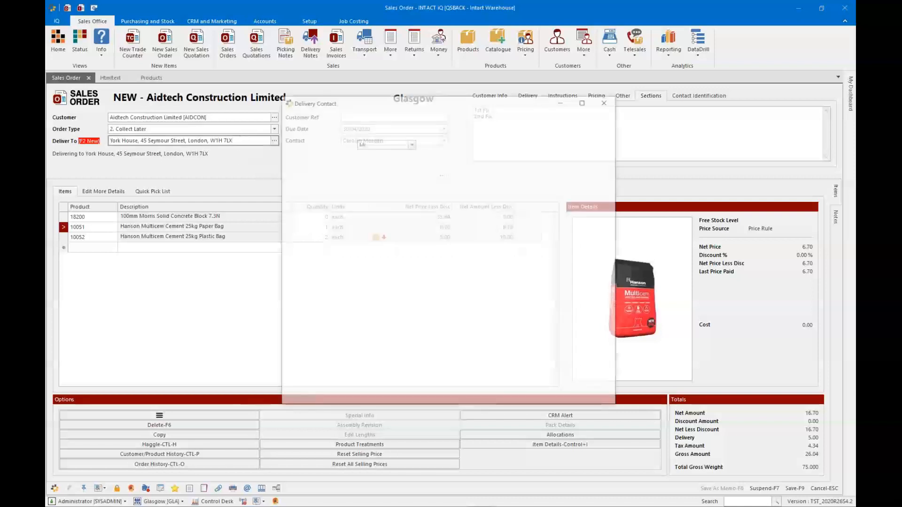
left_click(382, 336)
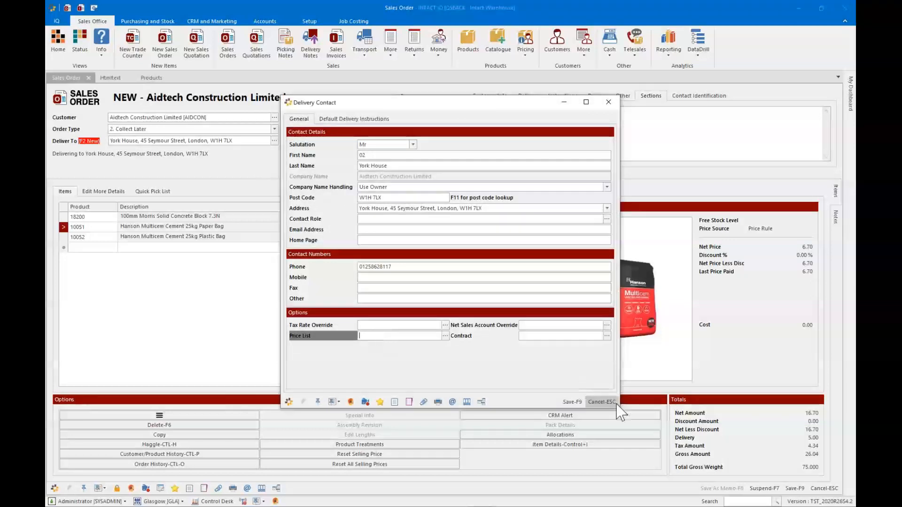
key("Escape")
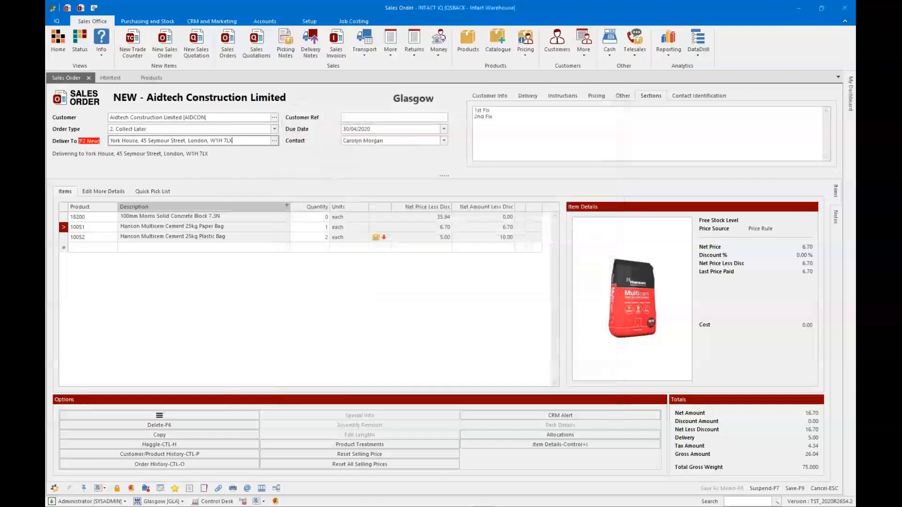
Open the Aidtech Construction Limited customer record and examine the price list preferences in its Pricing Setup
left_click(222, 117)
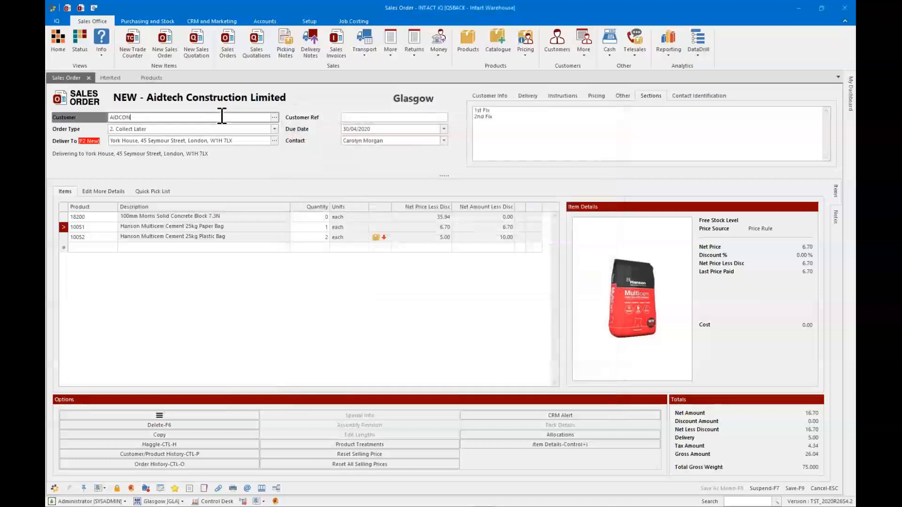
key("Return")
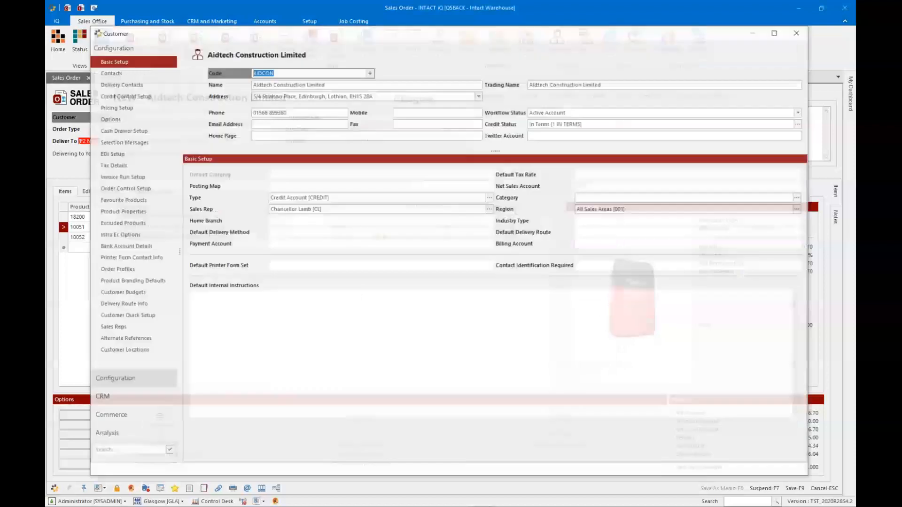
left_click(116, 108)
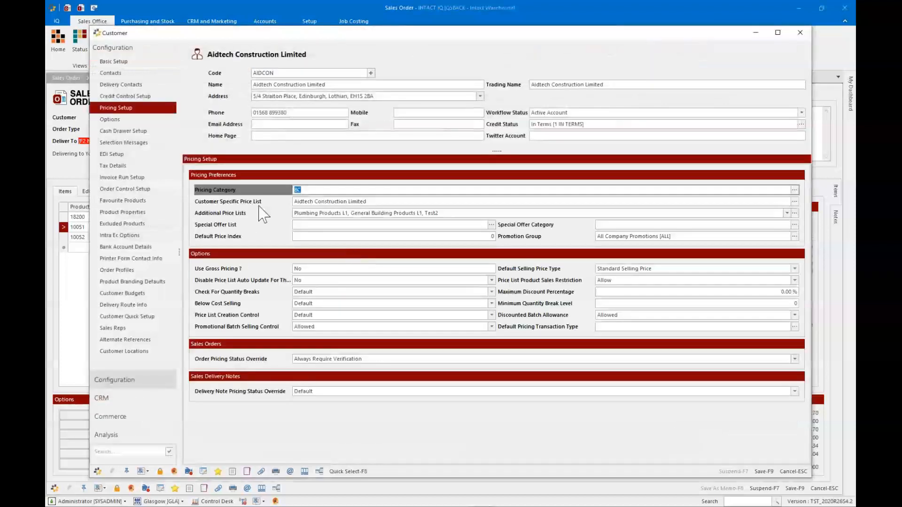
left_click(310, 201)
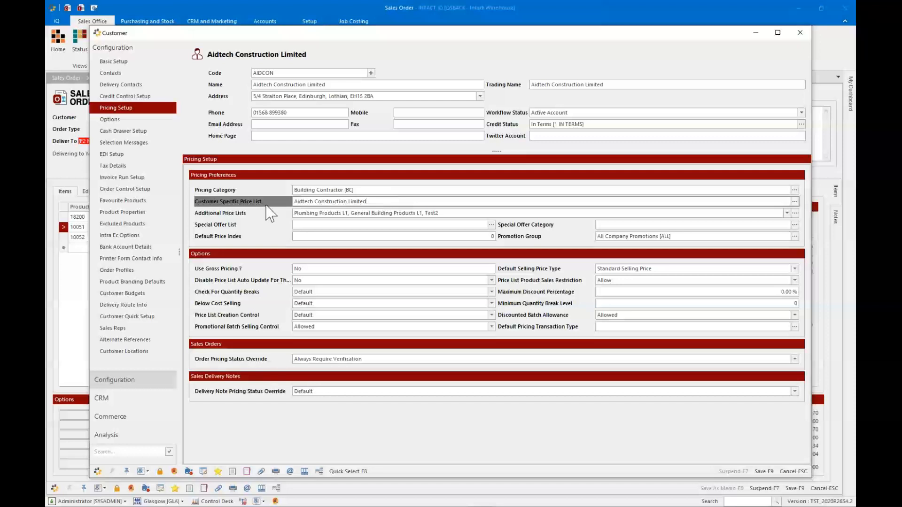
Open the customer-specific price list, inspect its Branches options, and close the price list and customer record without saving
double_click(328, 203)
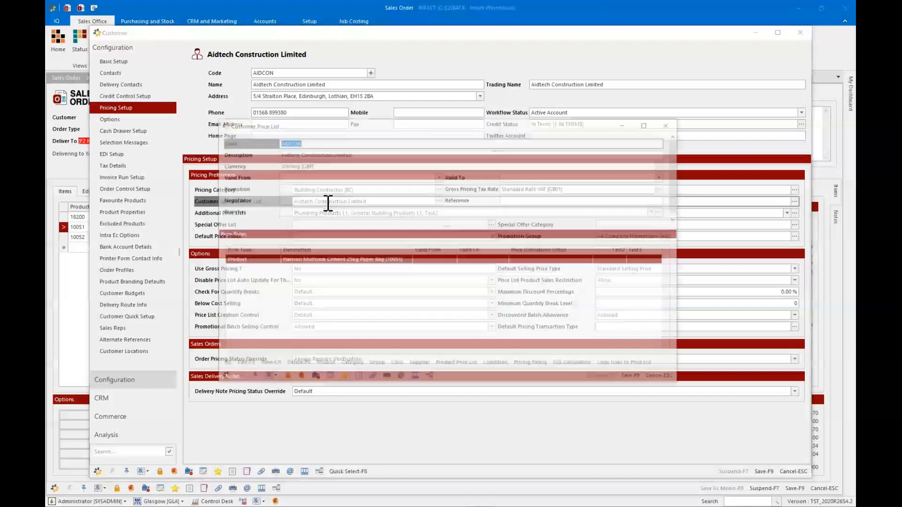
left_click(311, 212)
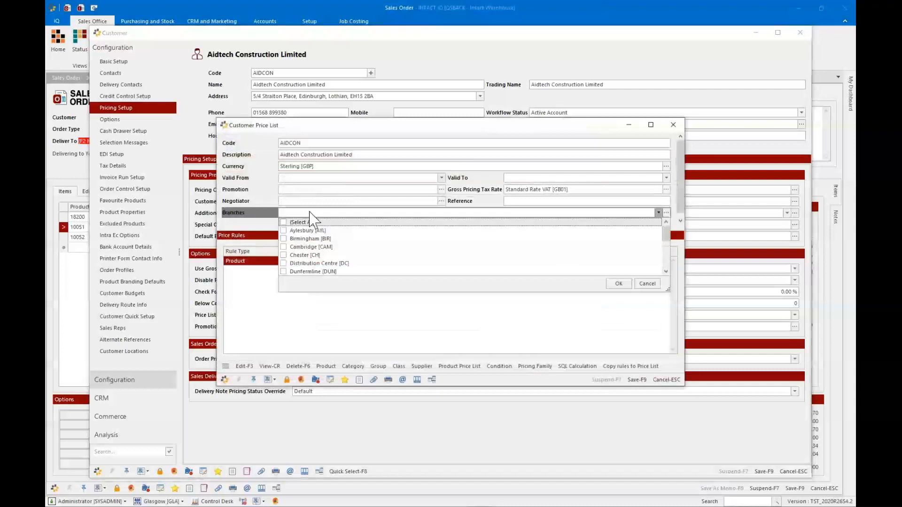
left_click(309, 212)
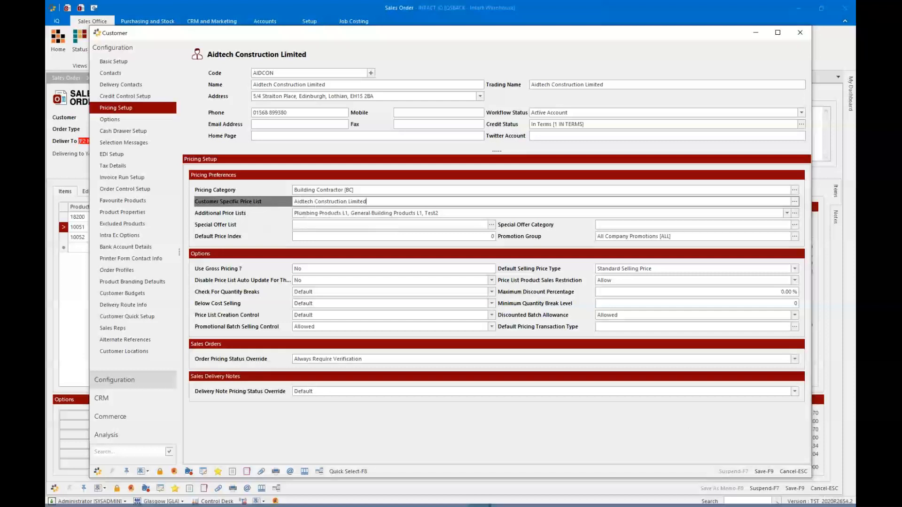
left_click(786, 471)
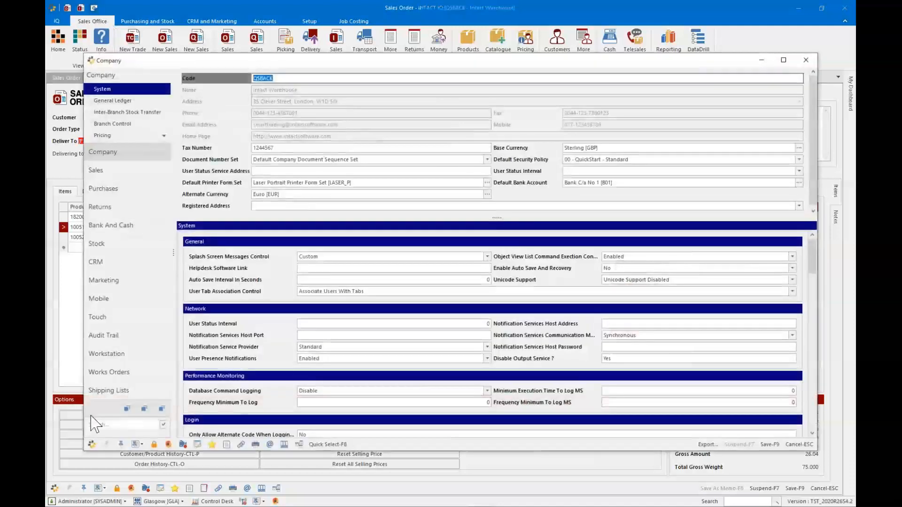
Search the company settings for "price list crea", try Strict as the Price List Creation Control, and close the settings without saving
type("price list crea")
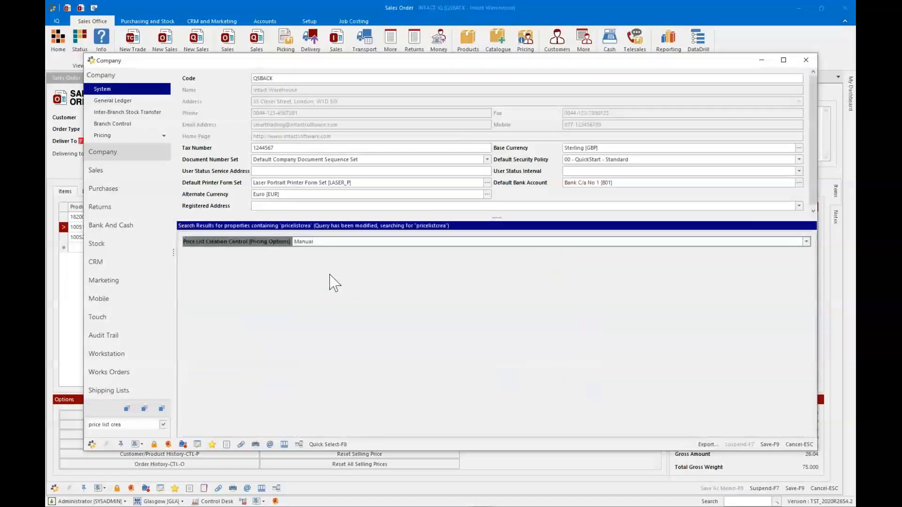
left_click(319, 243)
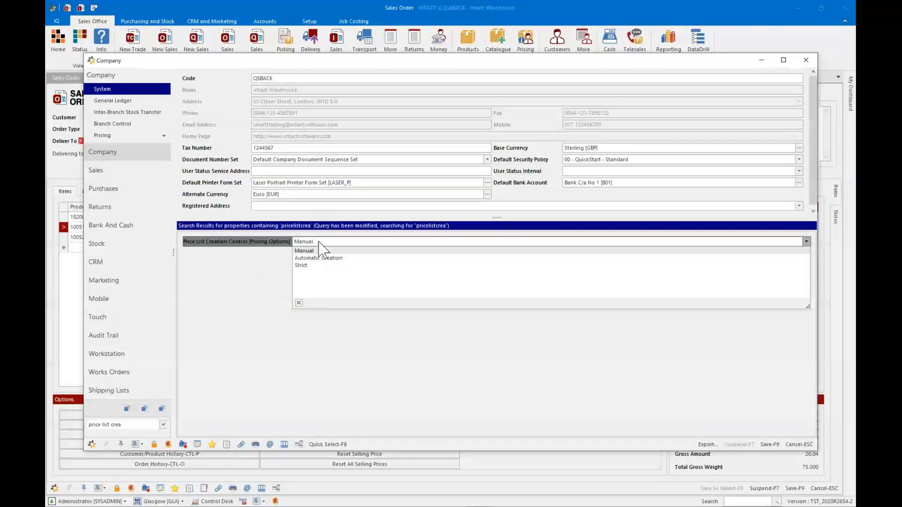
left_click(306, 265)
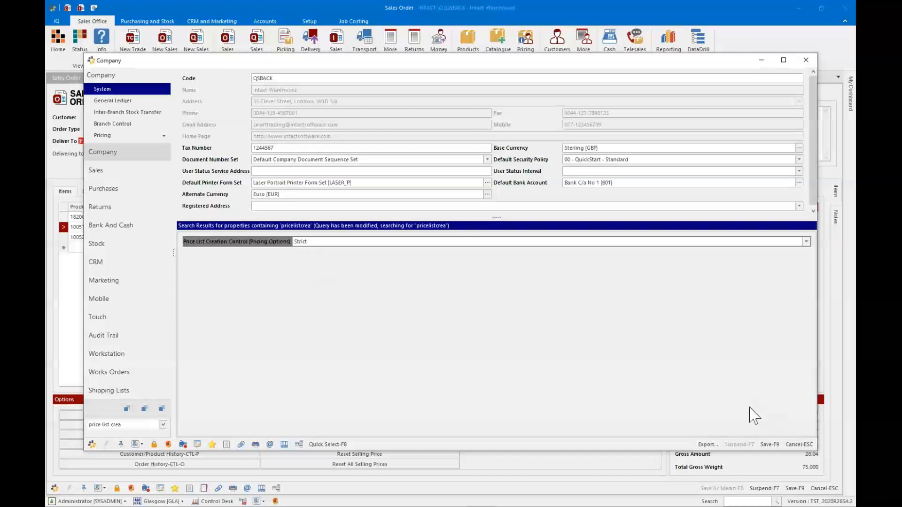
left_click(791, 445)
left_click(436, 269)
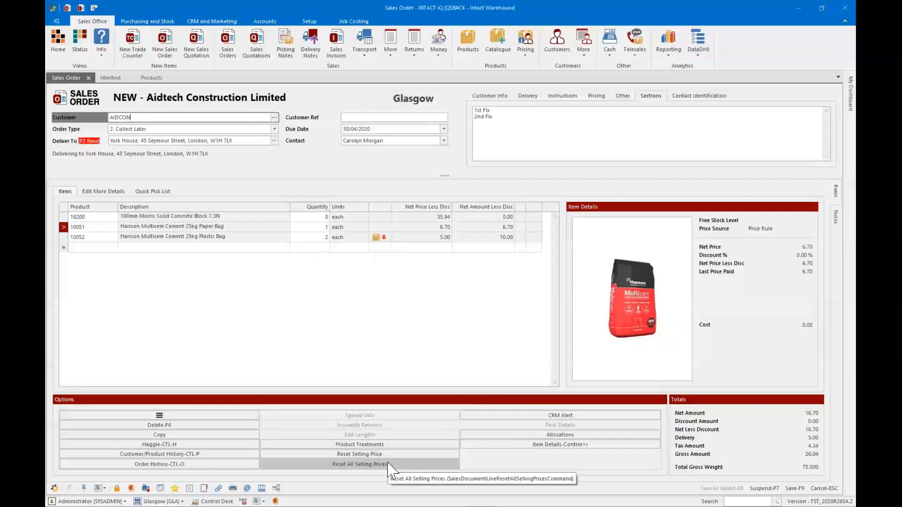
Look up "demotimber" on a new order line and add product 91216, the 47 x 100 treated sawn carcassing
left_click(106, 260)
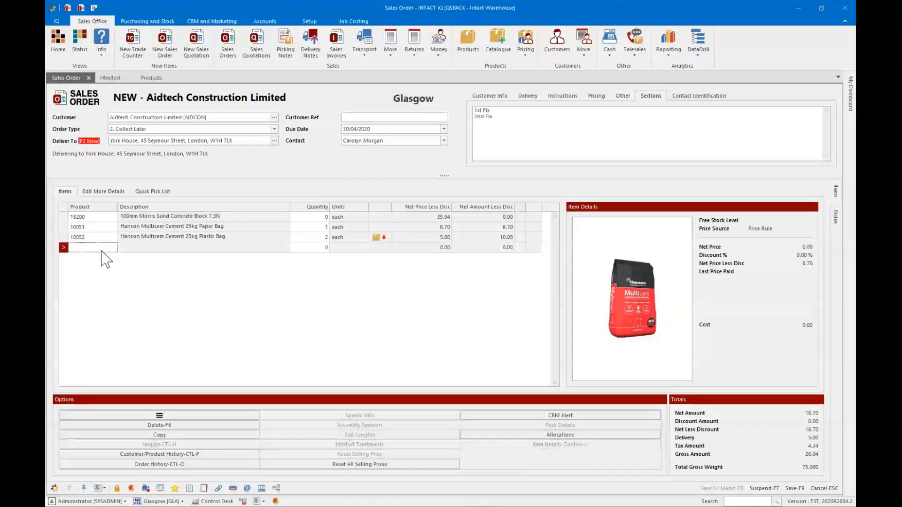
type("demotimber")
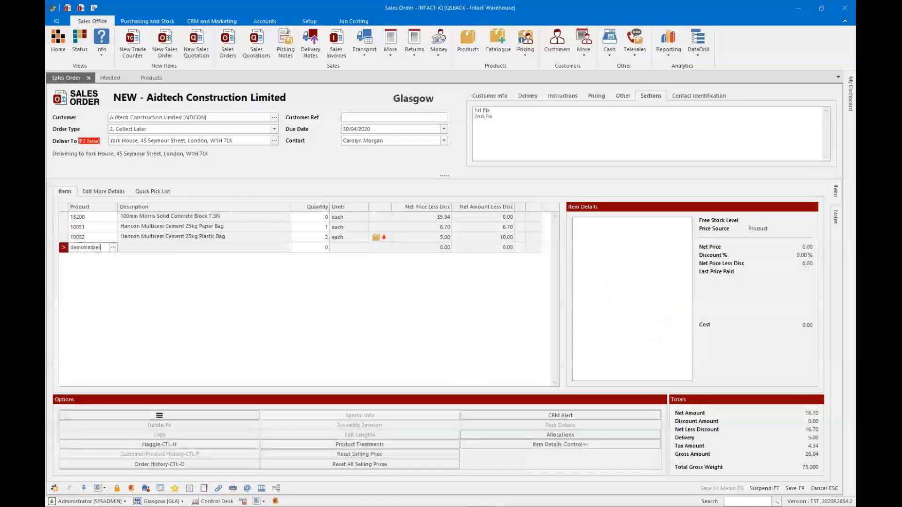
key("Return")
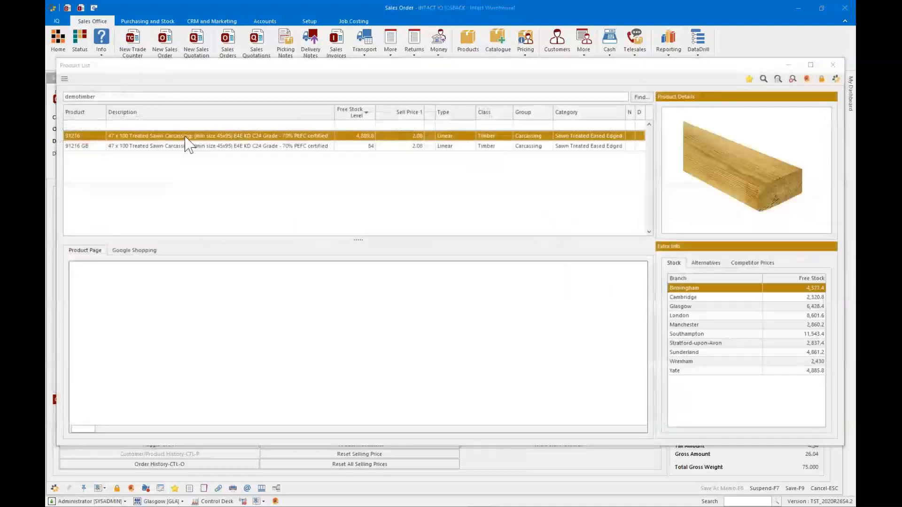
double_click(186, 137)
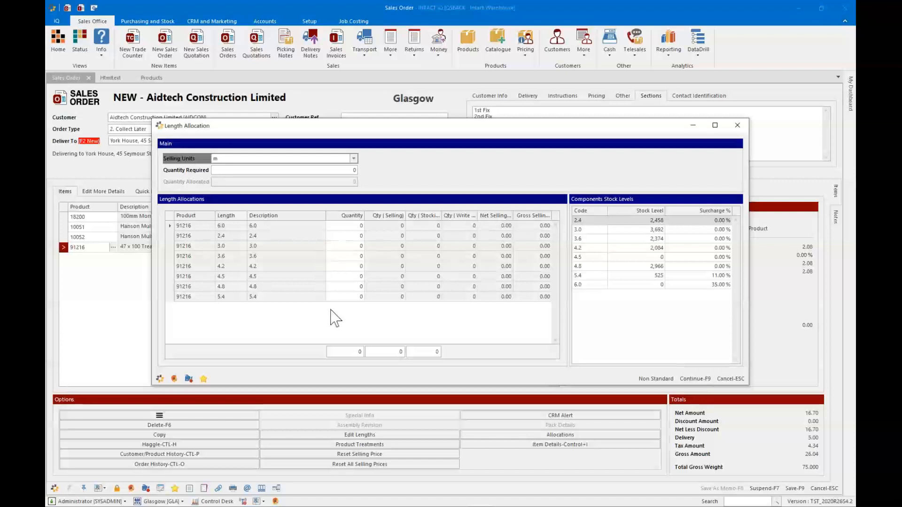
Allocate a quantity of 2 to the 6.0 length and 3 to the 2.4 length, and cancel the length allocation
left_click(354, 226)
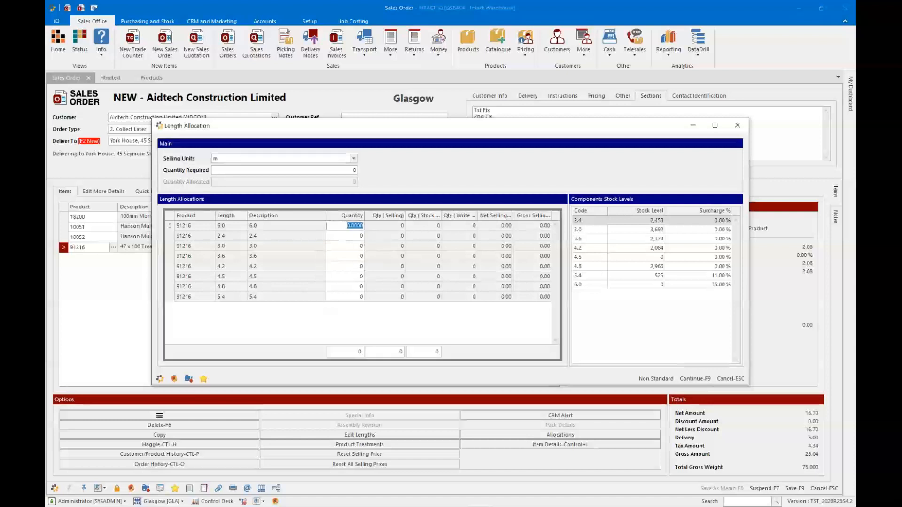
type("2")
key("Return")
type("3")
key("Return")
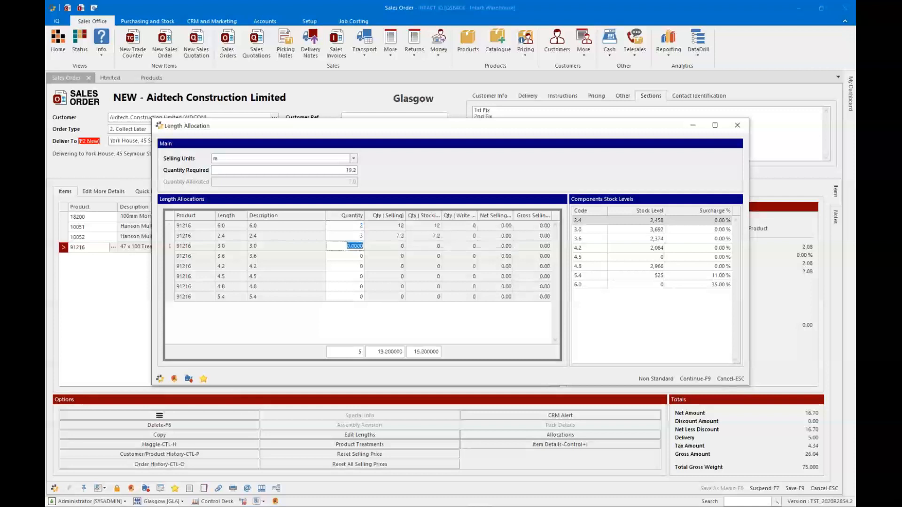
left_click(728, 377)
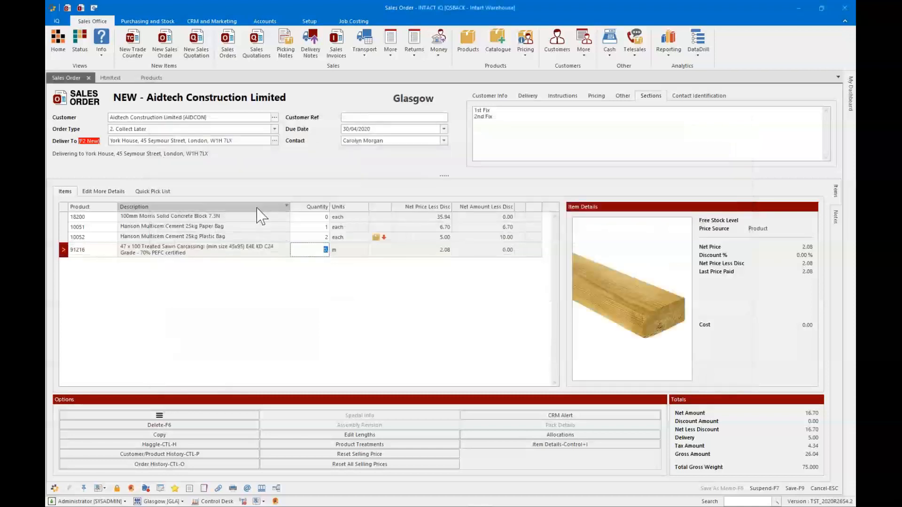
Add the Linear Tally property of Linear Length Allocation as a column in the order lines and narrow the Description column
right_click(258, 208)
left_click(291, 274)
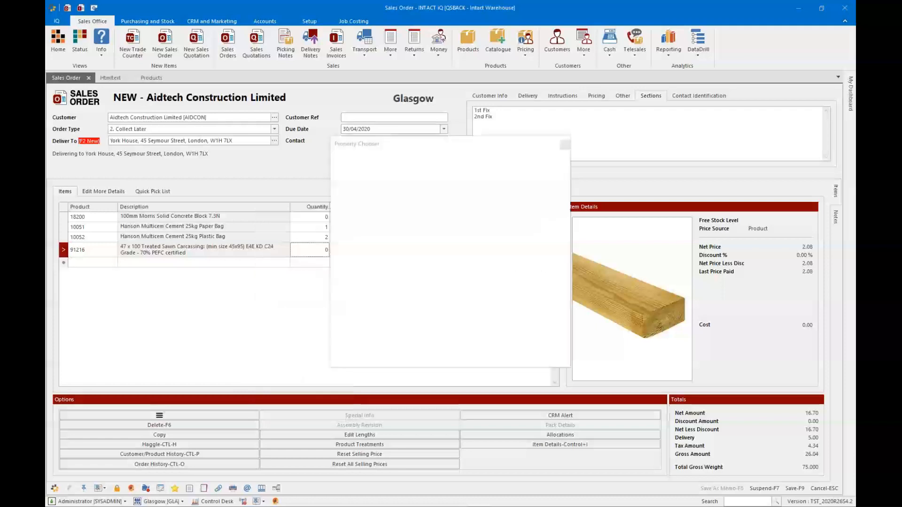
type("length")
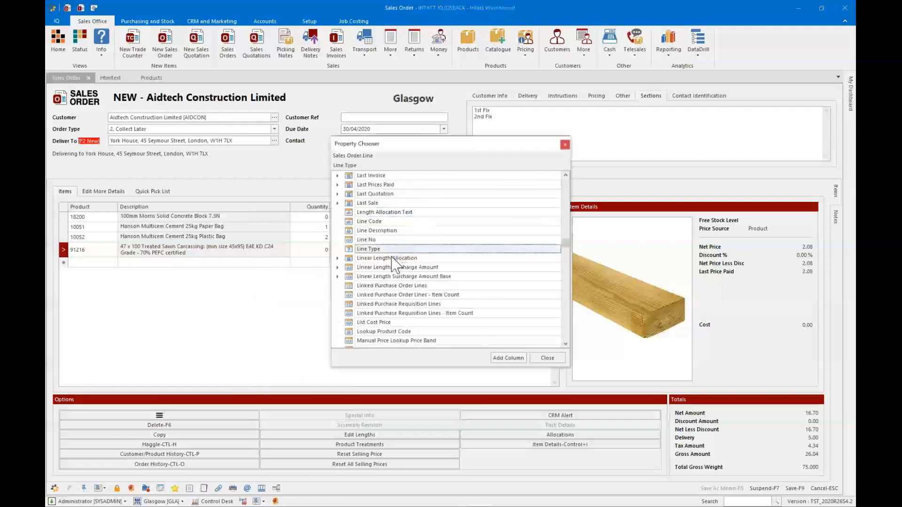
double_click(392, 258)
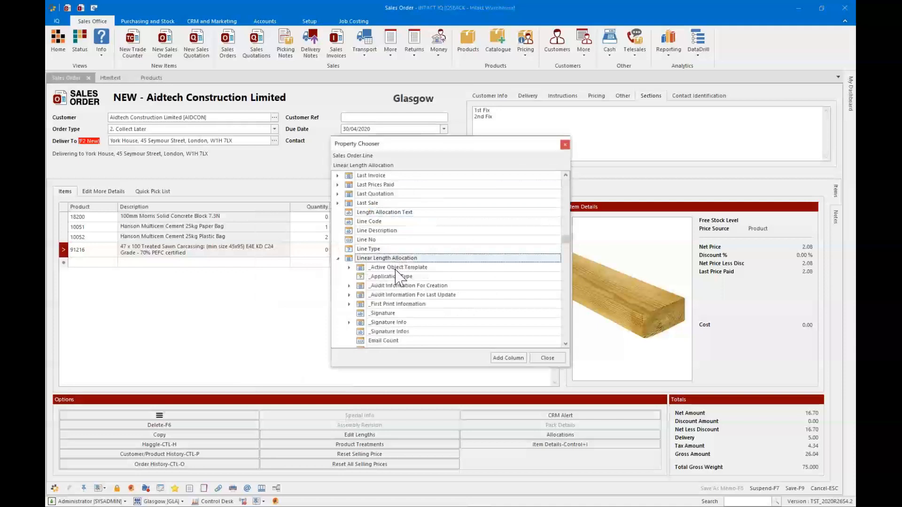
scroll(397, 276, "down", 4)
left_click(393, 277)
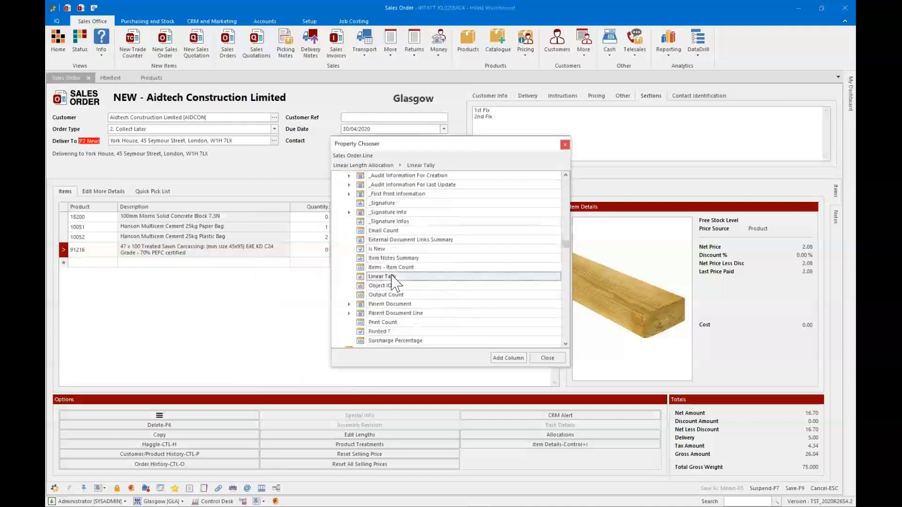
double_click(394, 278)
left_click(507, 276)
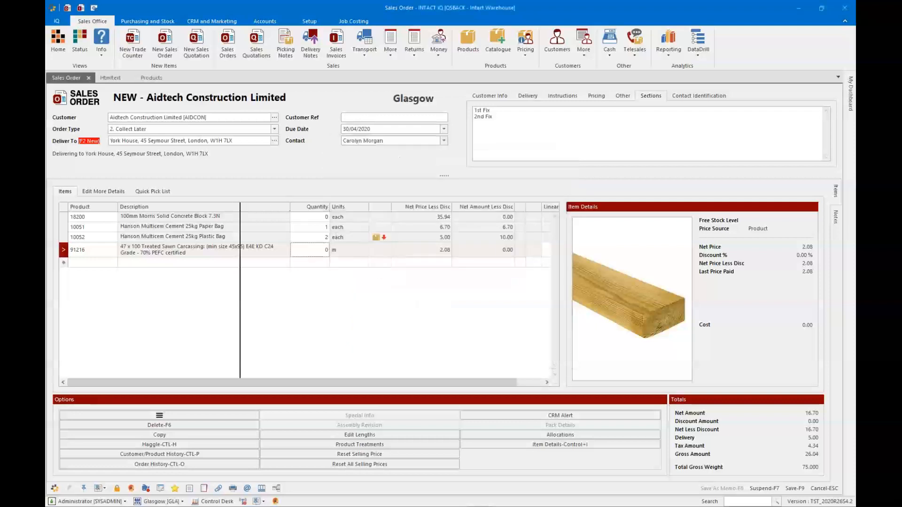
Enter 2/3.0, 3/3.6 as the timber line's Linear Tally and try to append 3/3.7
left_click(508, 250)
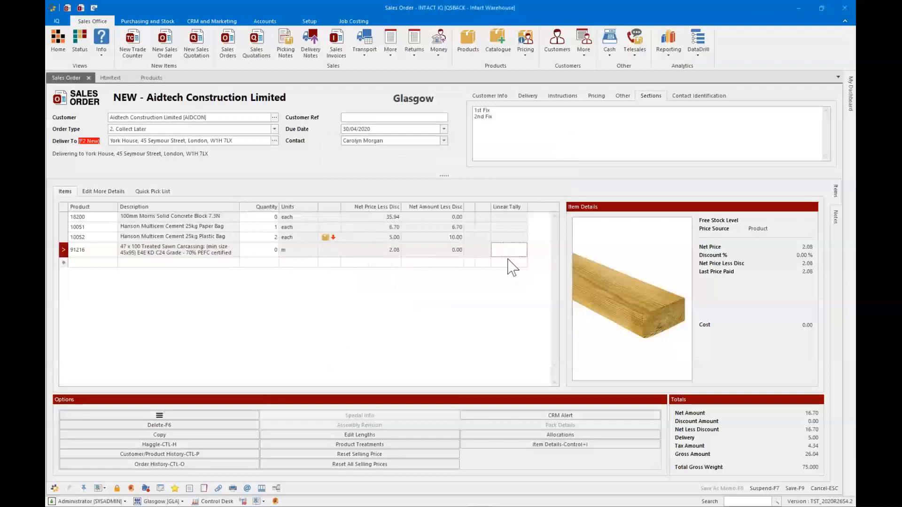
type("2/3.0")
key("Return")
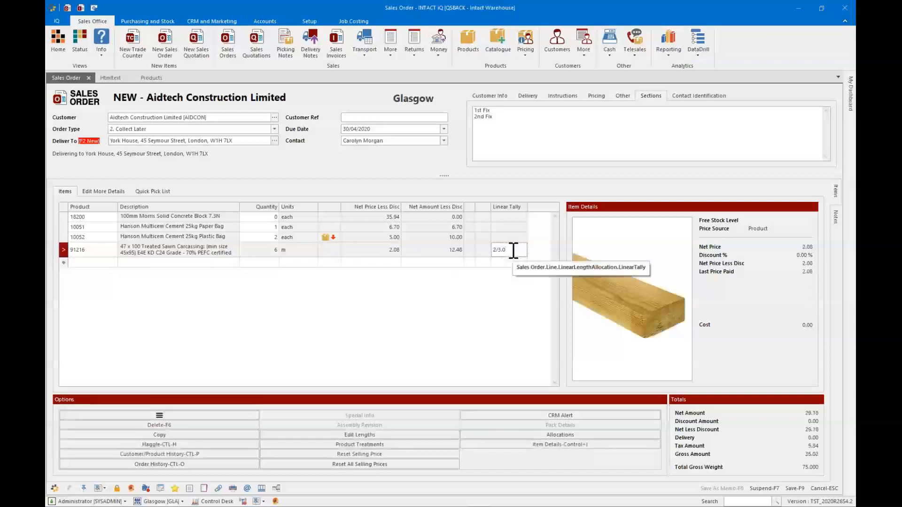
type(", 3/3.6")
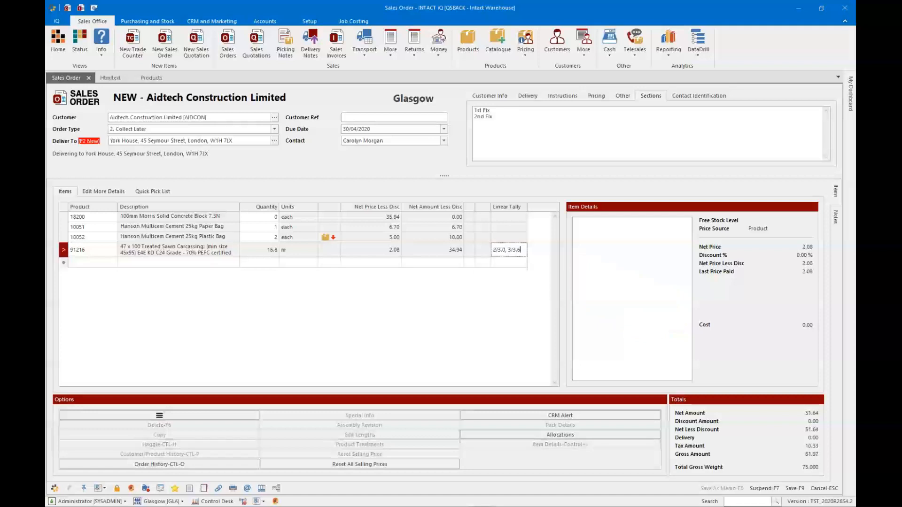
type(",3")
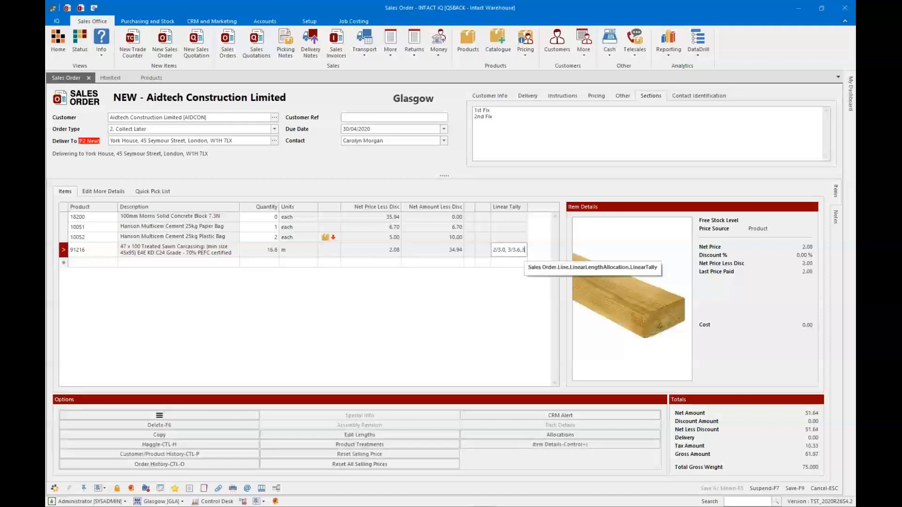
type("/3.7")
key("Return")
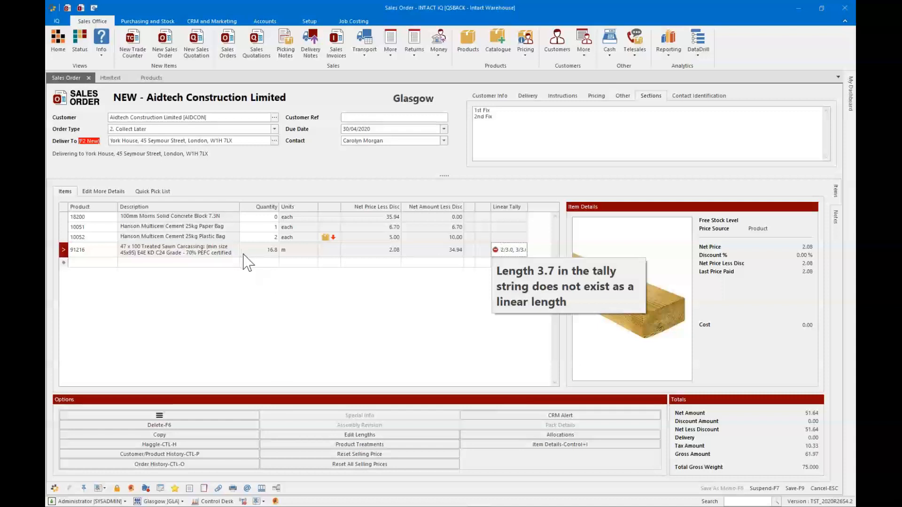
Discard the current sales order and create a Collect Later order for Grosvenor Park Build Limited using the customer lookup "demo2"
key("Escape")
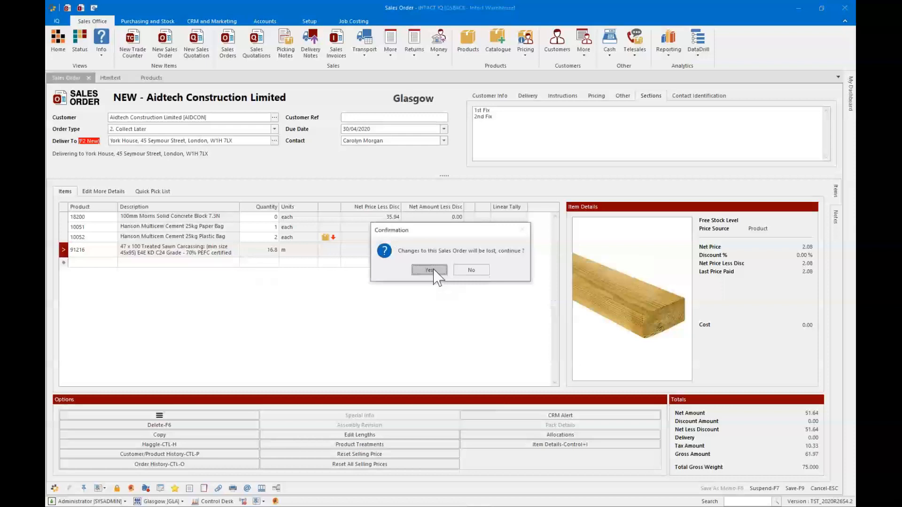
left_click(432, 271)
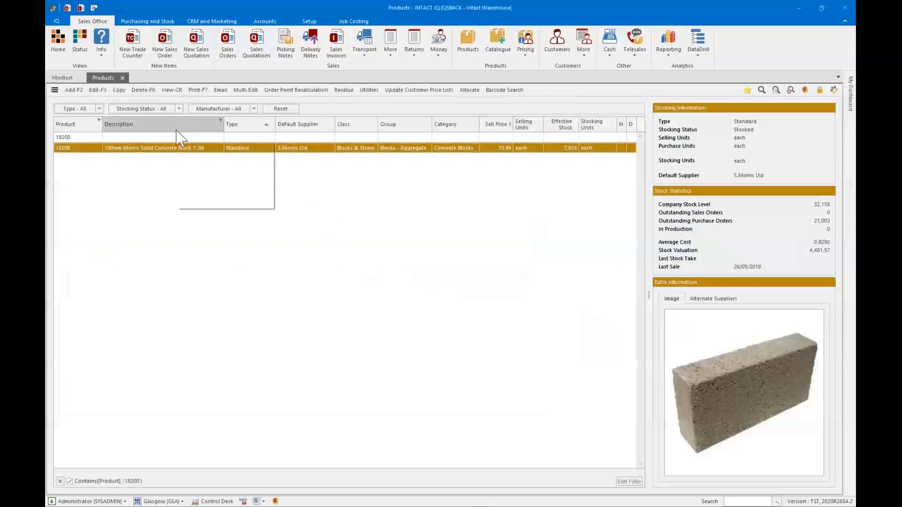
left_click(164, 51)
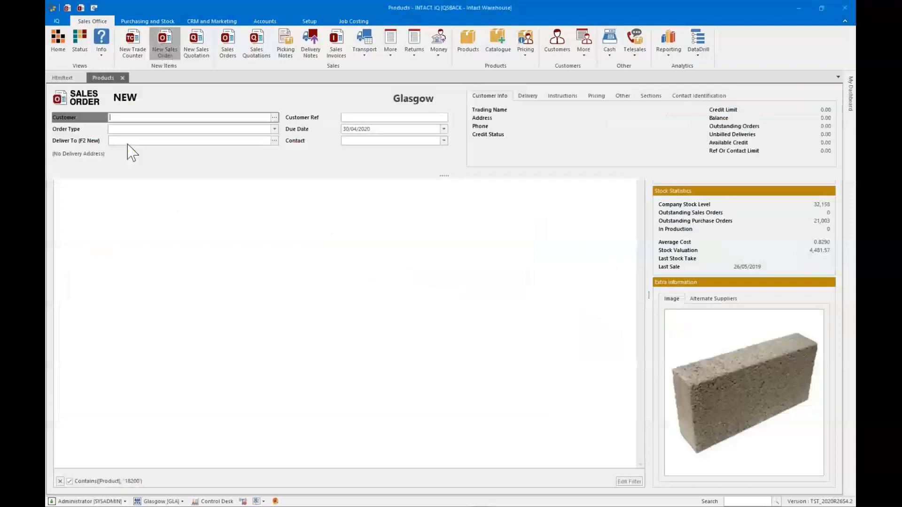
type("demo2")
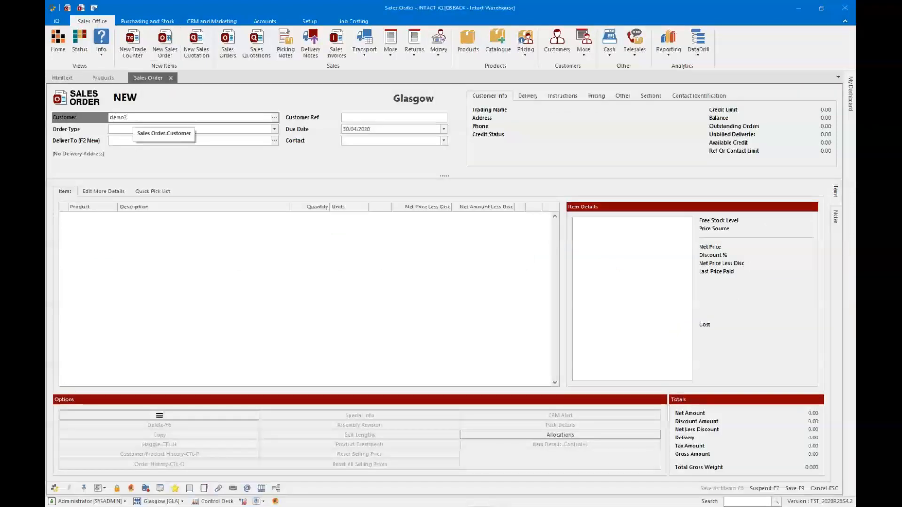
key("Return")
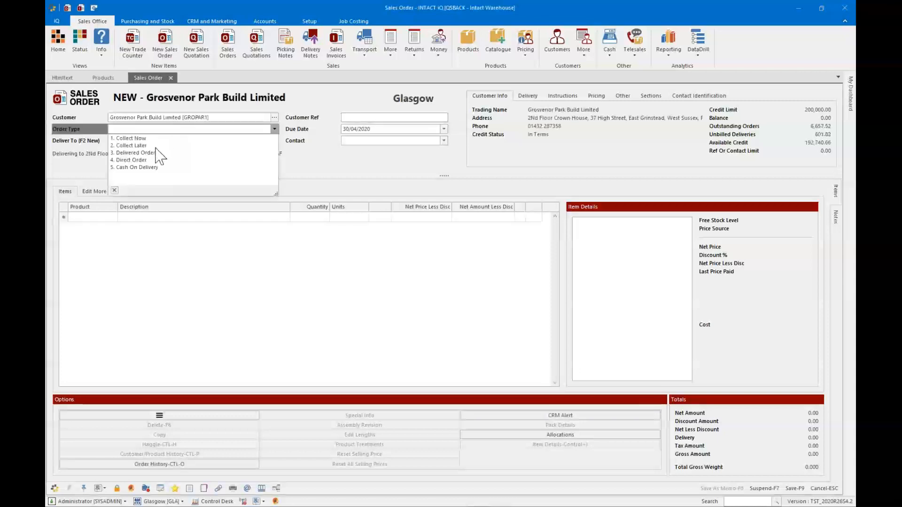
left_click(131, 145)
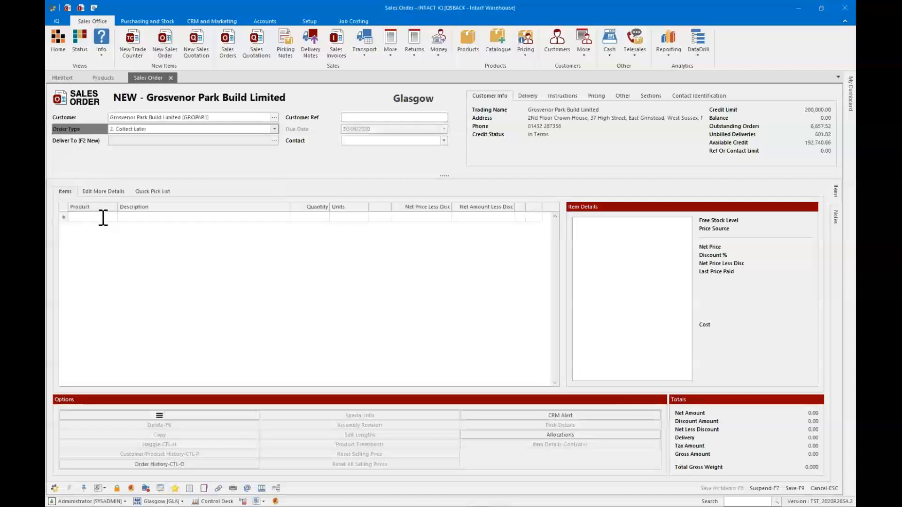
Add product 10052 as the first line of the new order and move on to its quantity
left_click(103, 217)
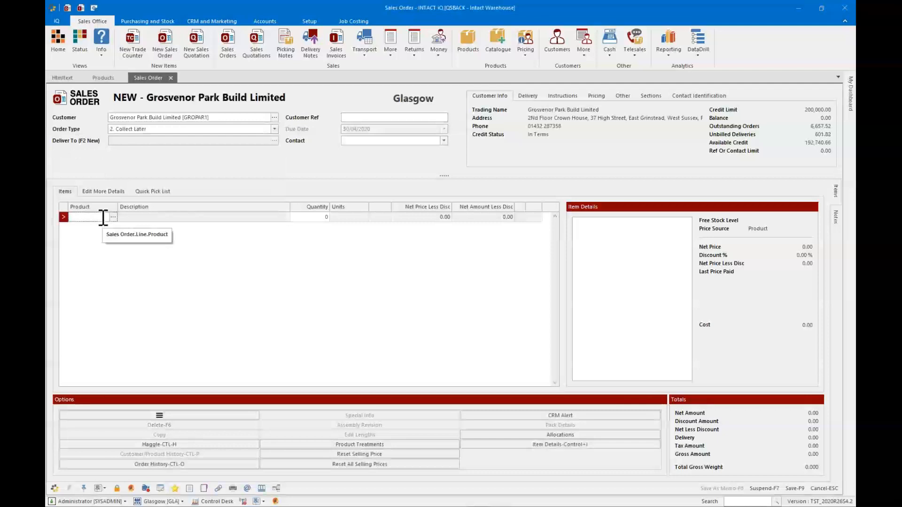
type("10052")
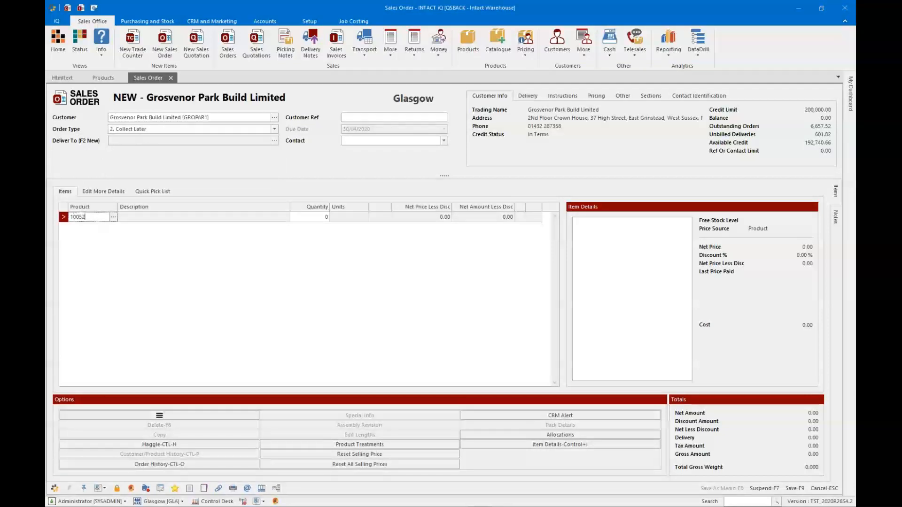
key("Return")
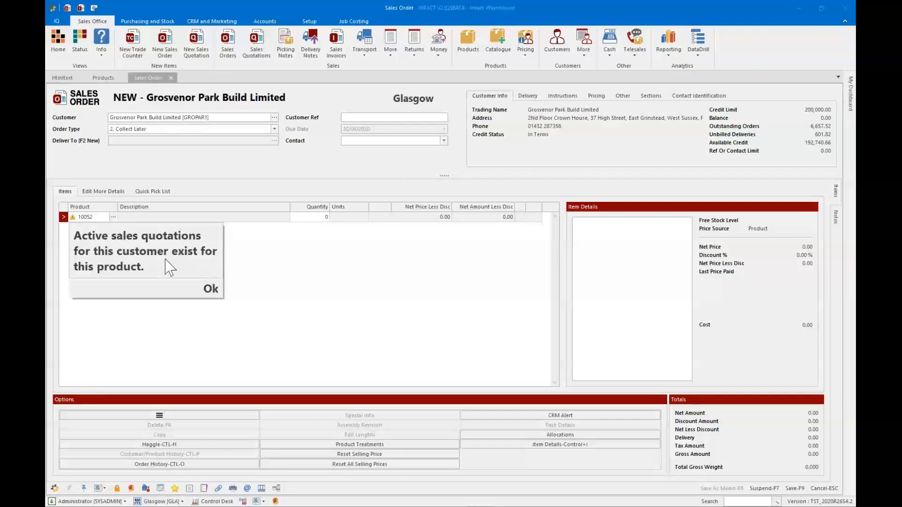
left_click(209, 288)
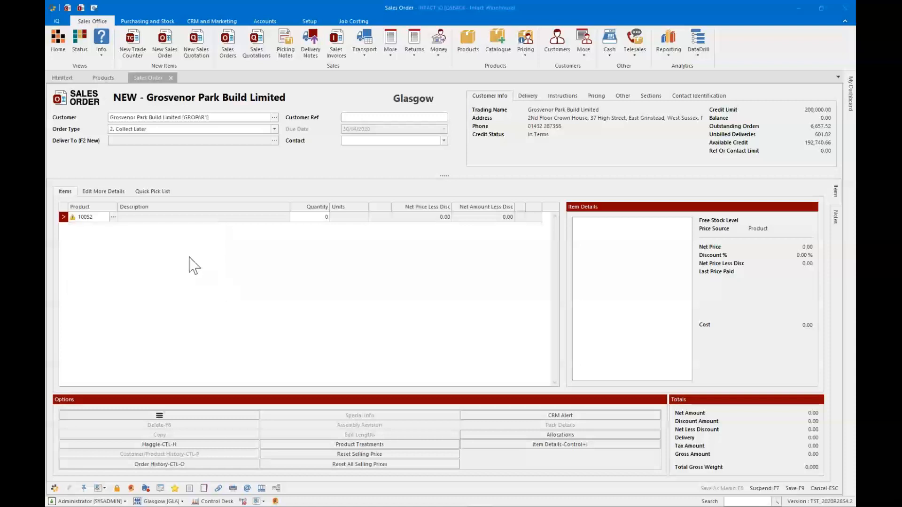
left_click(324, 217)
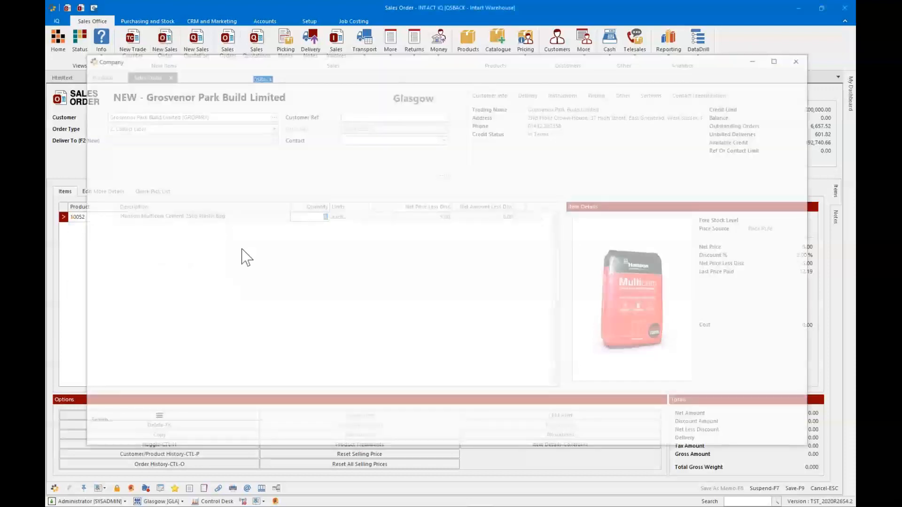
Set the company's Handling If Product Exists On Customer Quotation option for sales orders to Show List and save the settings
type("handlinif")
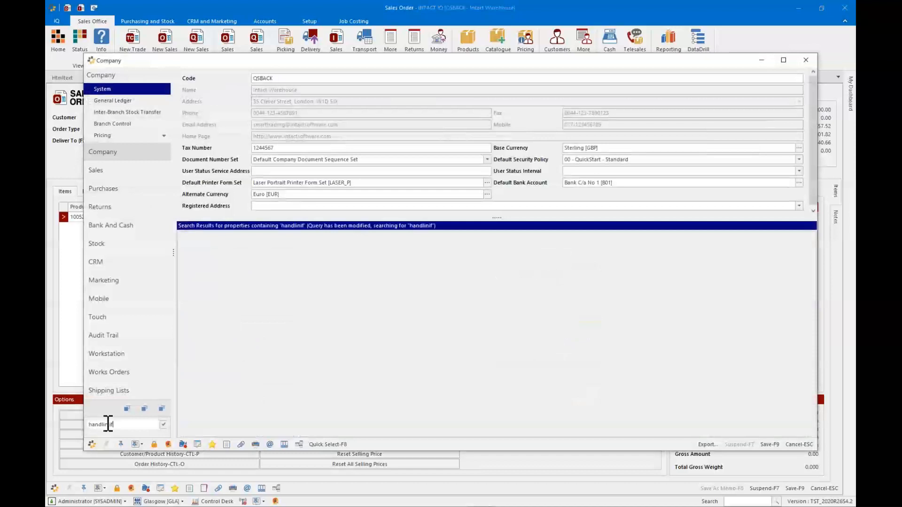
type("g")
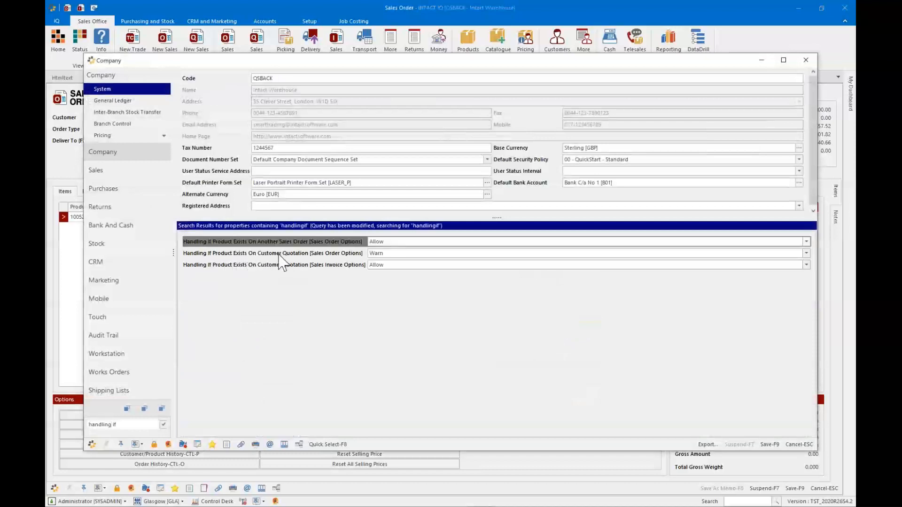
left_click(379, 254)
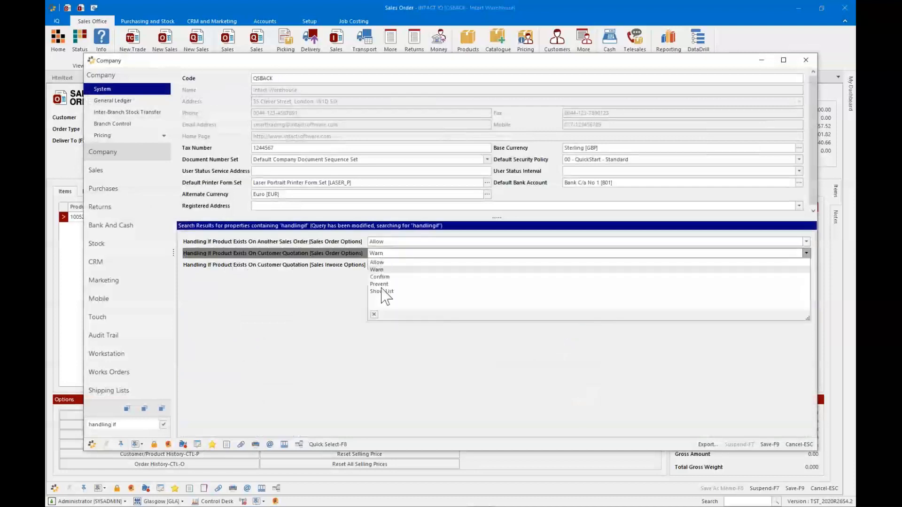
key("Escape")
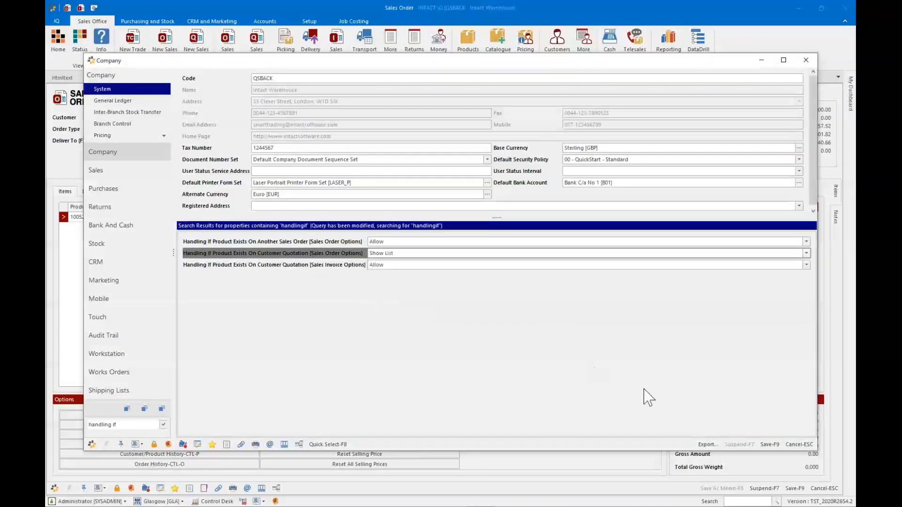
left_click(770, 444)
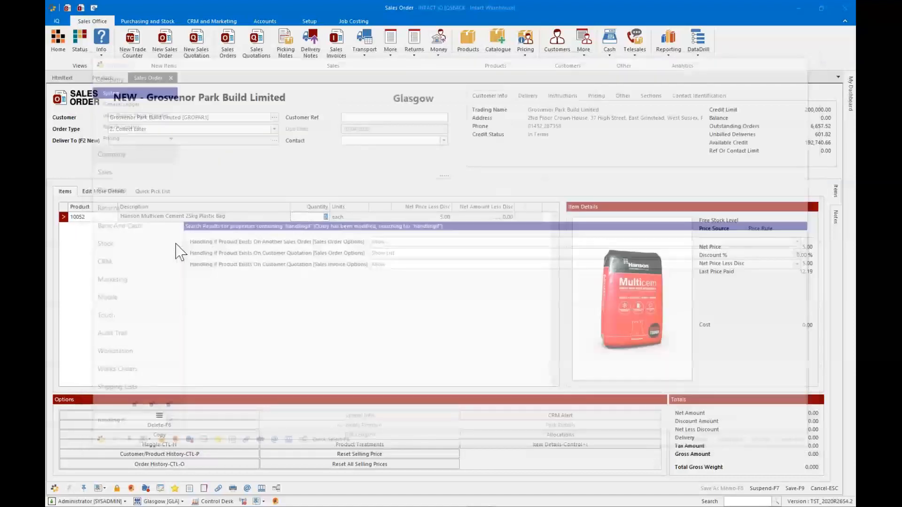
Delete the cement line from the sales order and enter product 10052 again to bring up the customer's quotation history
key("F6")
key("Return")
left_click(103, 220)
type("10052")
key("Return")
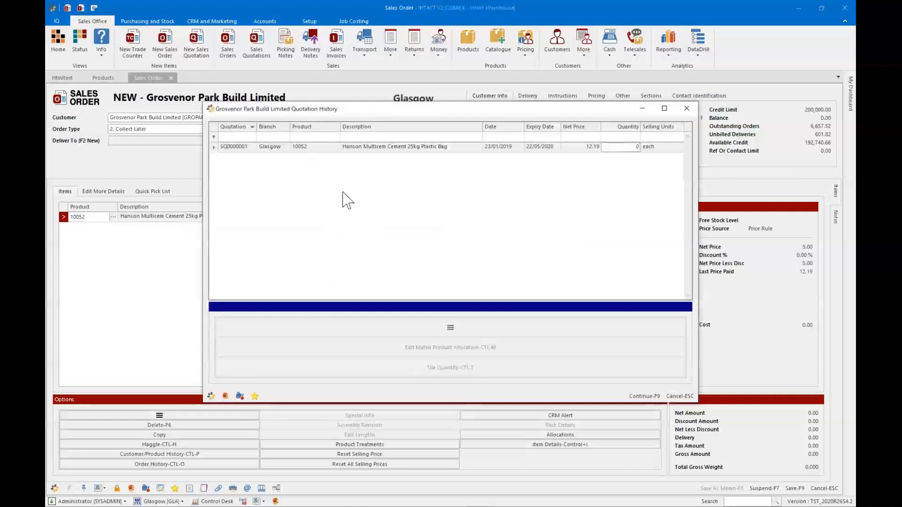
Enter a quantity of 2 for product 10052 in the quotation history, and cancel the selection without continuing
left_click(620, 147)
type("1")
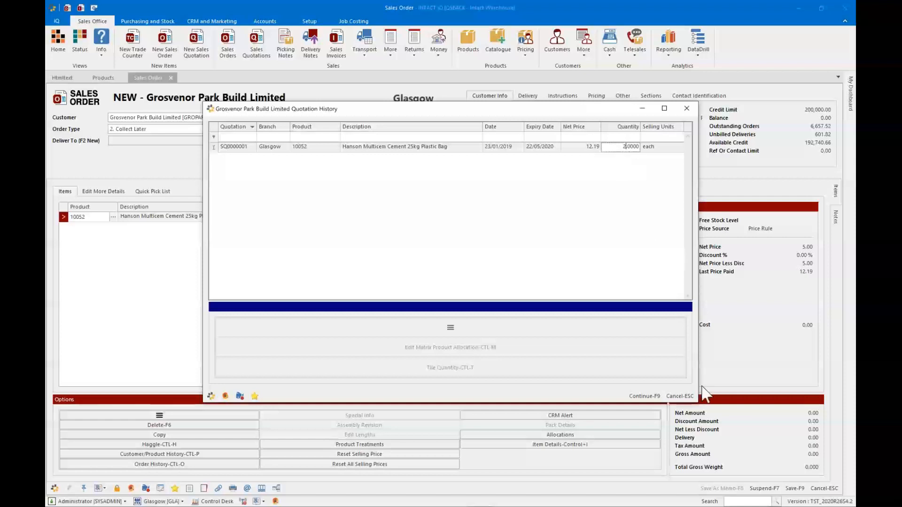
left_click(682, 395)
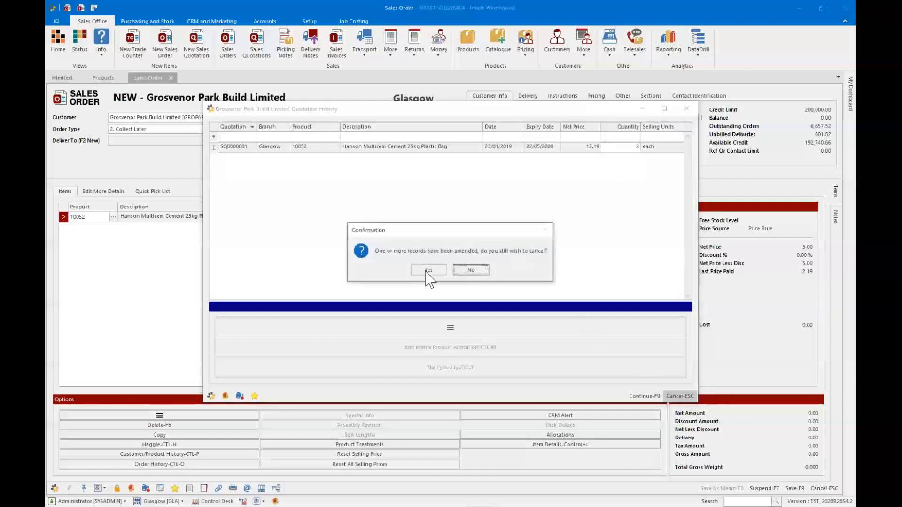
left_click(428, 271)
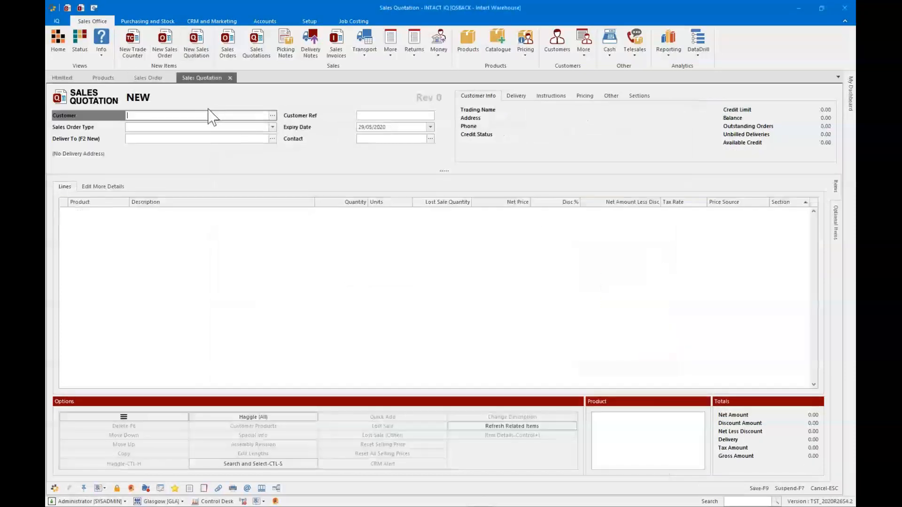
Start a sales quotation for Aidtech Construction Limited using the customer lookup "aidcon" and set its sales order type to Delivered Order
type("aidcon")
key("Tab")
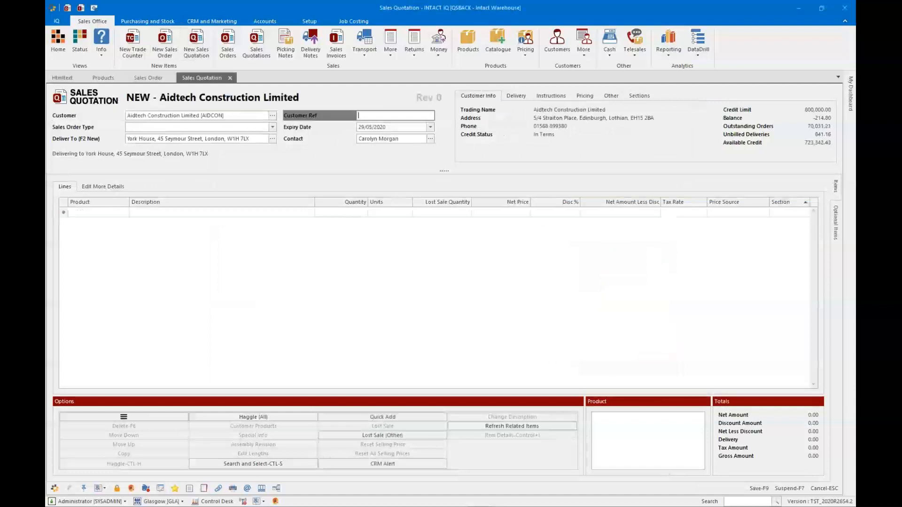
left_click(143, 125)
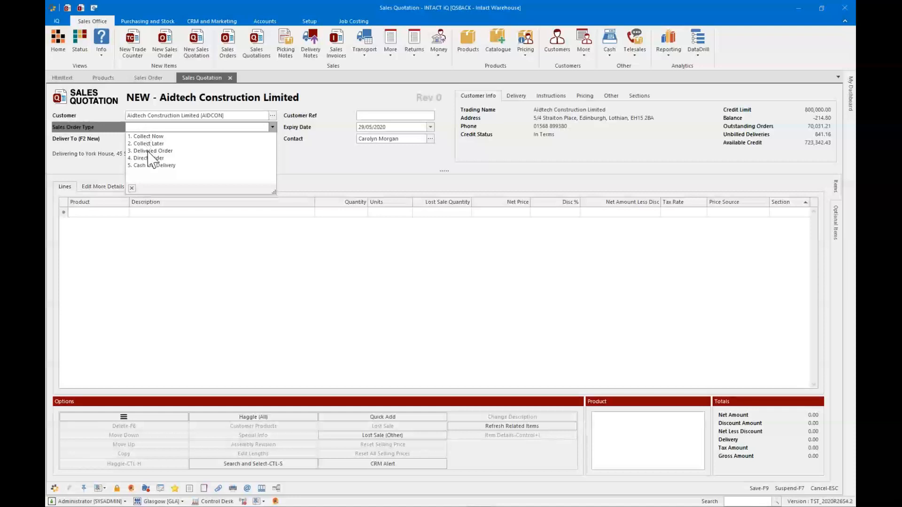
left_click(148, 151)
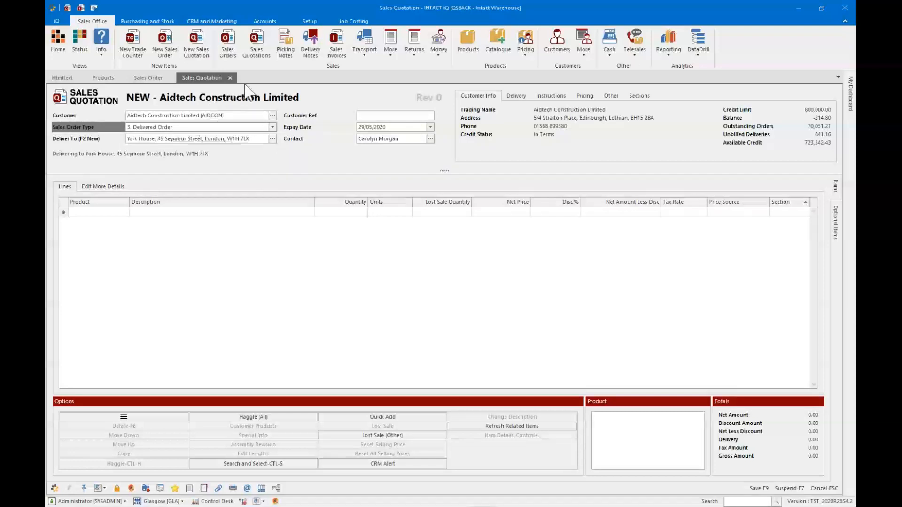
Close all open tabs, discarding the unsaved sales quotation and sales order
right_click(267, 77)
left_click(282, 81)
left_click(429, 270)
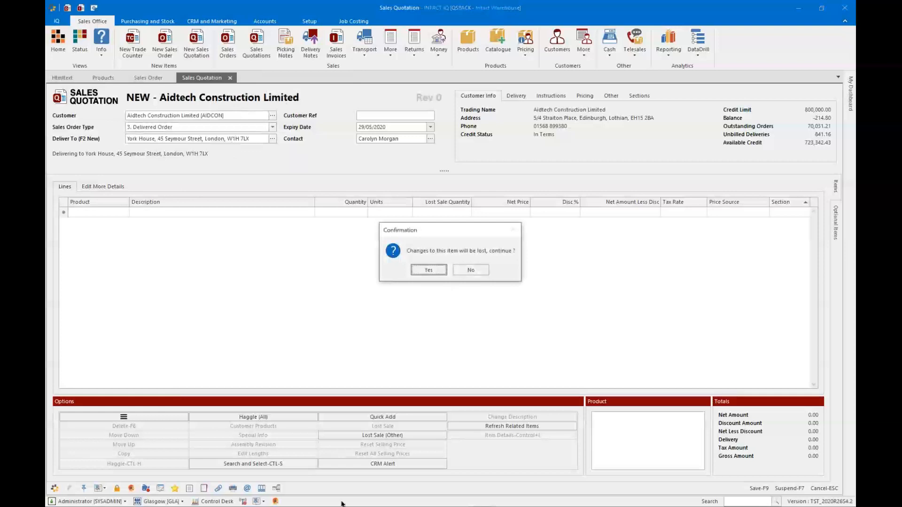
left_click(429, 270)
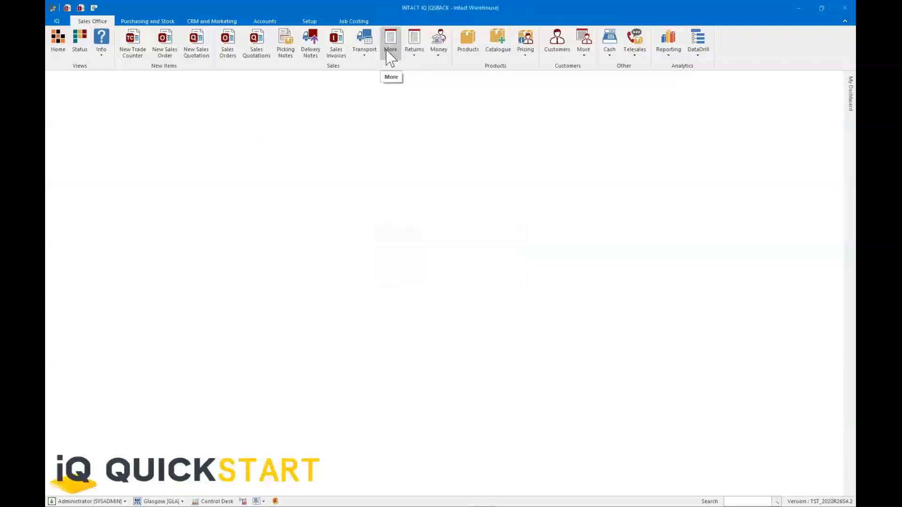
Open the Vehicles list, review the first vehicle's record including its code and description, and close the record
left_click(371, 53)
left_click(377, 92)
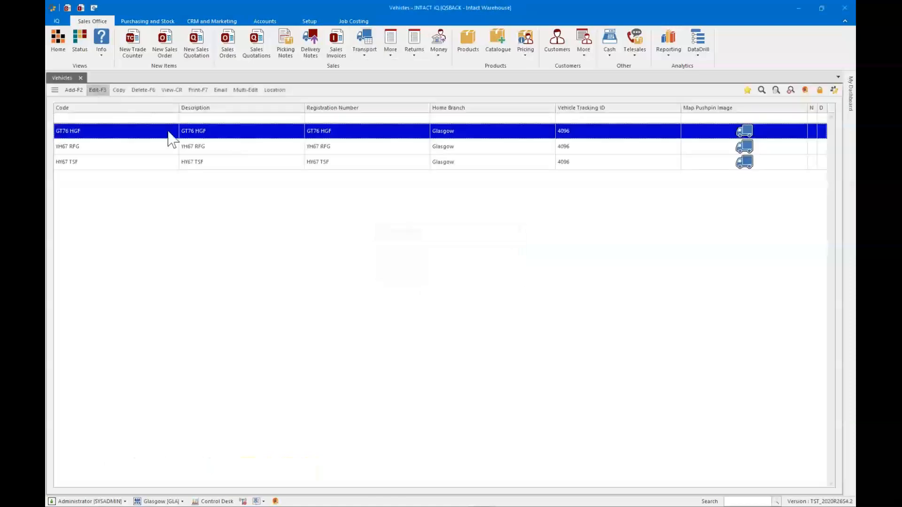
key("F3")
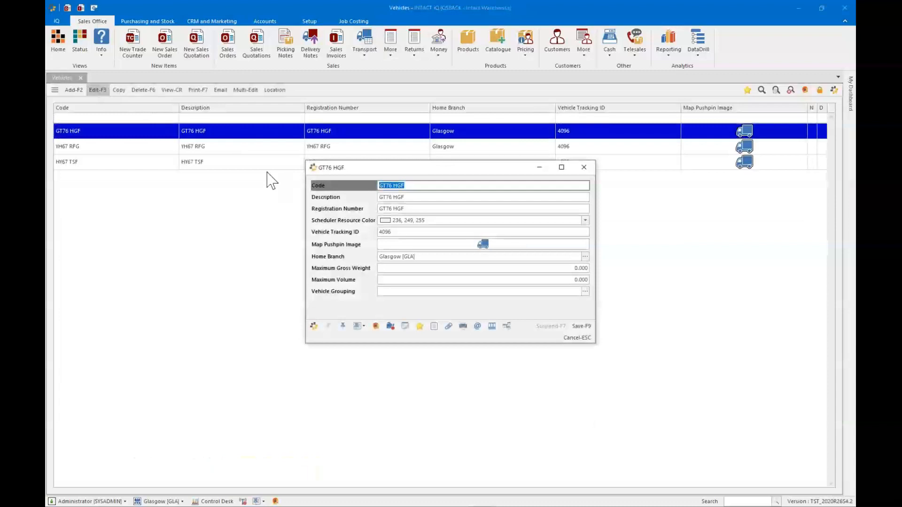
left_click(423, 186)
left_click(418, 197)
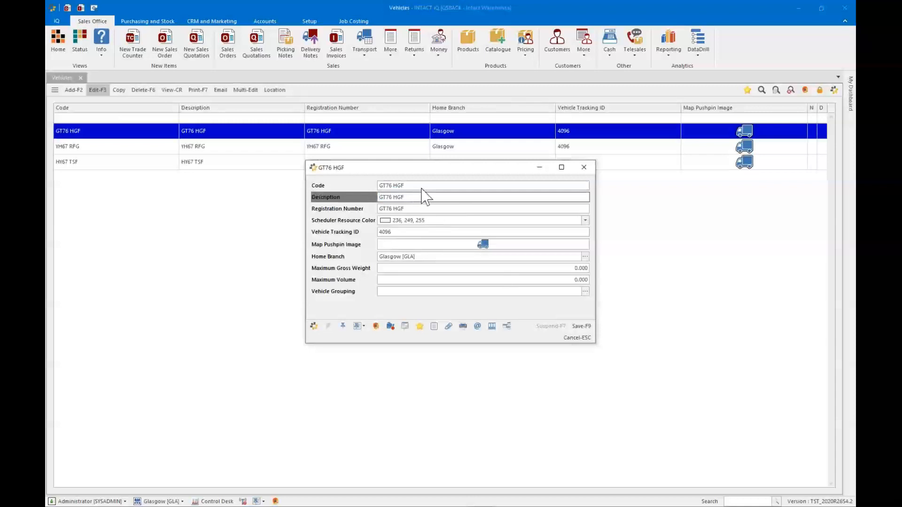
key("shift+Tab")
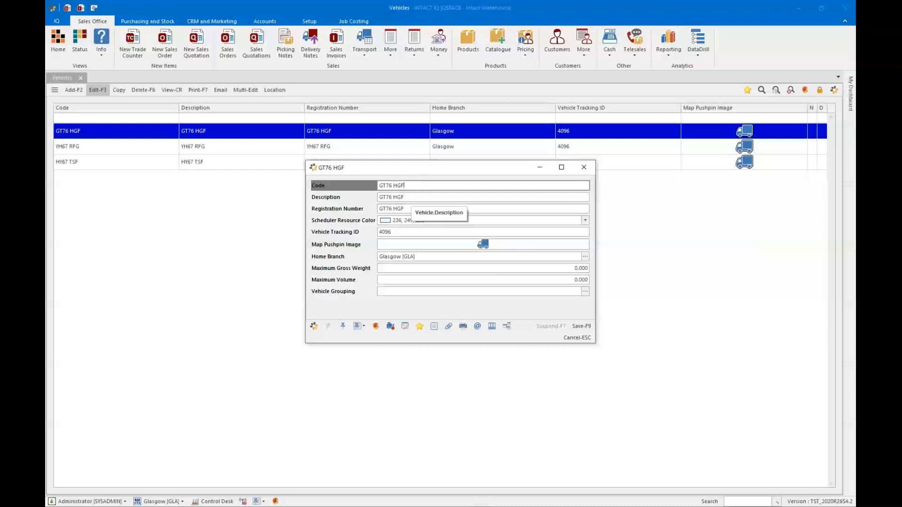
left_click(582, 327)
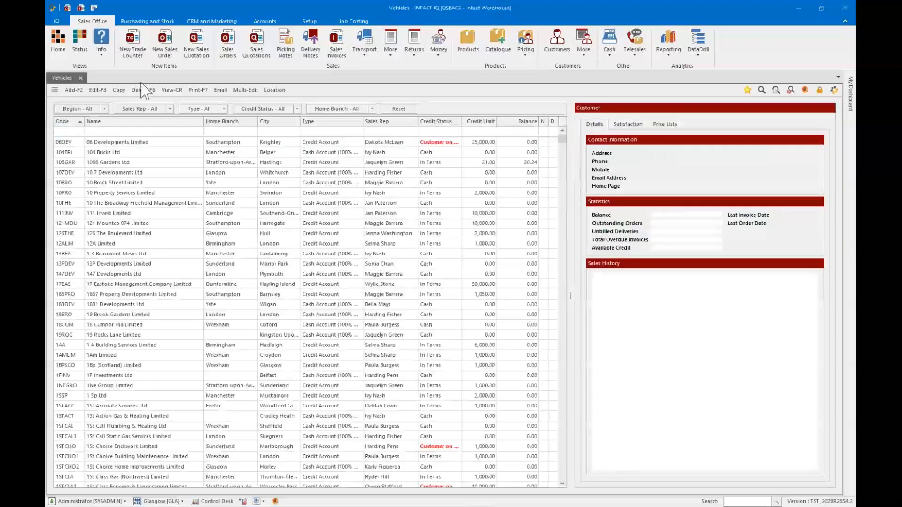
Filter the Customers list by the code "aidcon" and open the Alternate References of Aidtech Construction Limited for editing
type("aldcon")
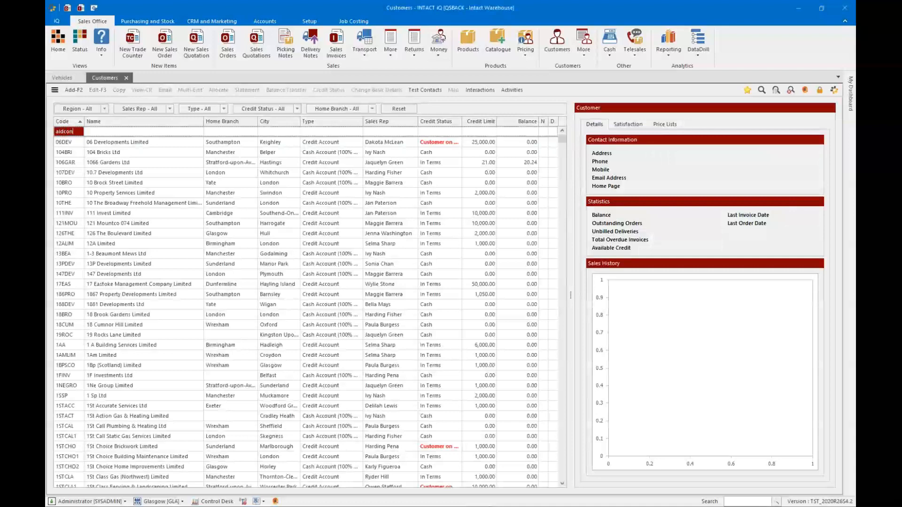
left_click(74, 143)
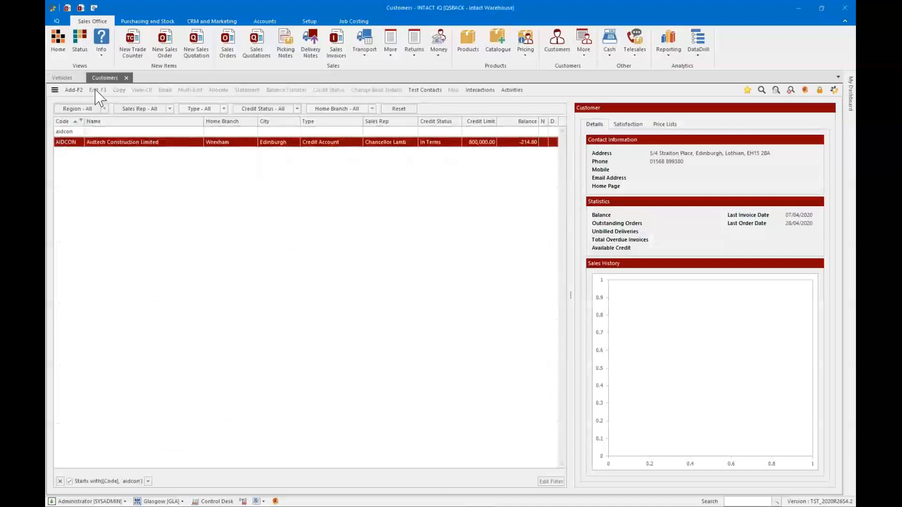
left_click(97, 90)
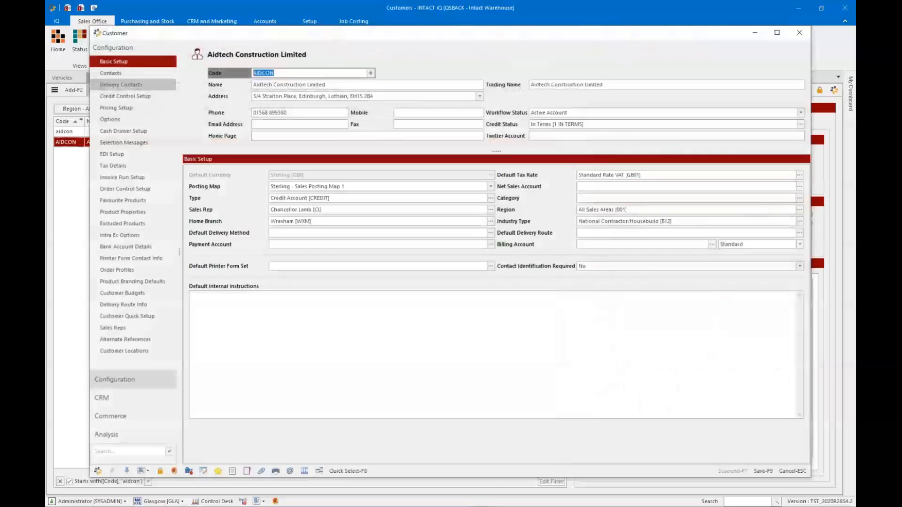
left_click(134, 343)
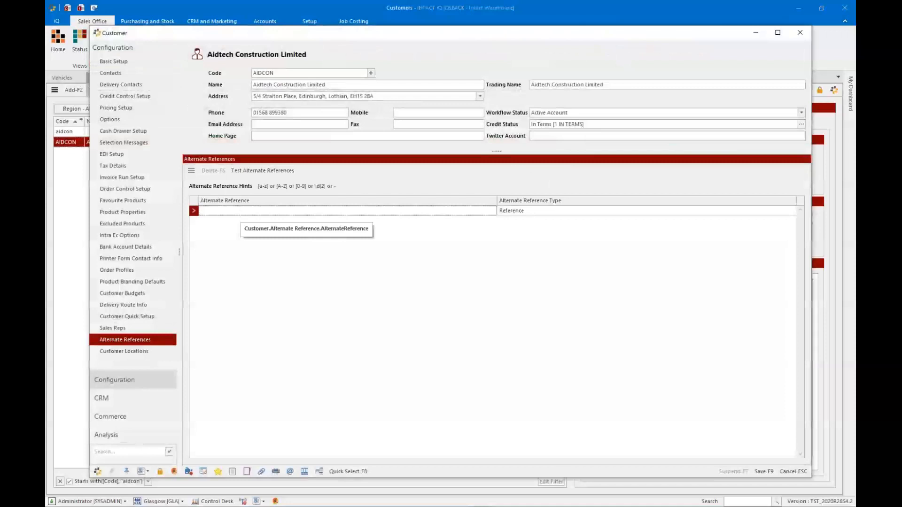
Add PO3256 and [A-Z]\d{5} as two alternate references for the customer, both with the type Reference
type("PO3256")
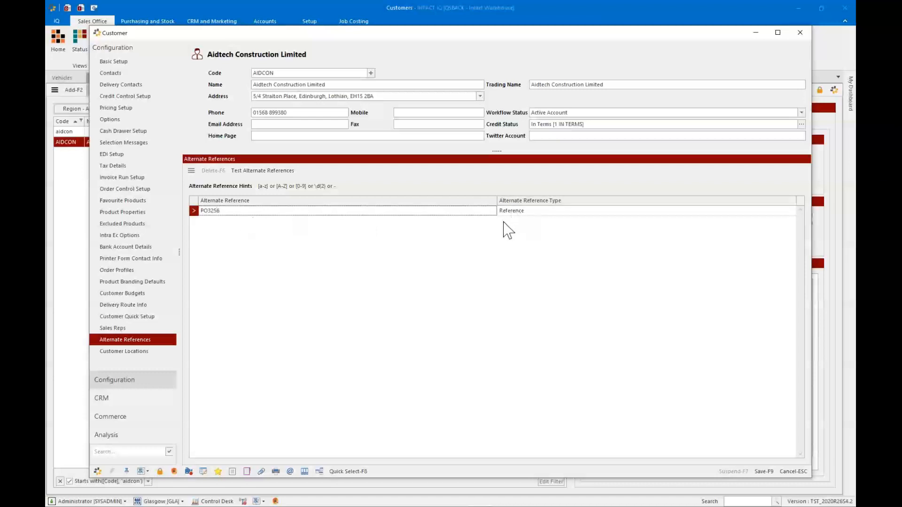
key("Tab")
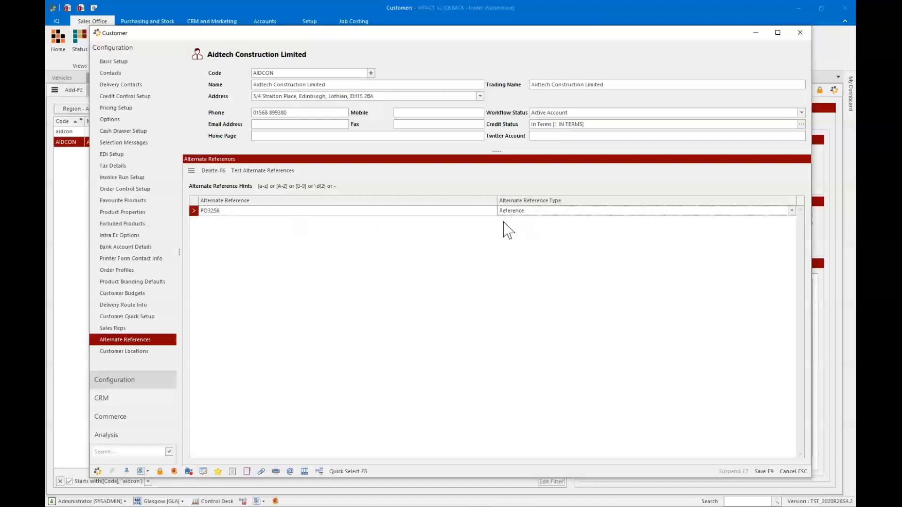
key("Tab")
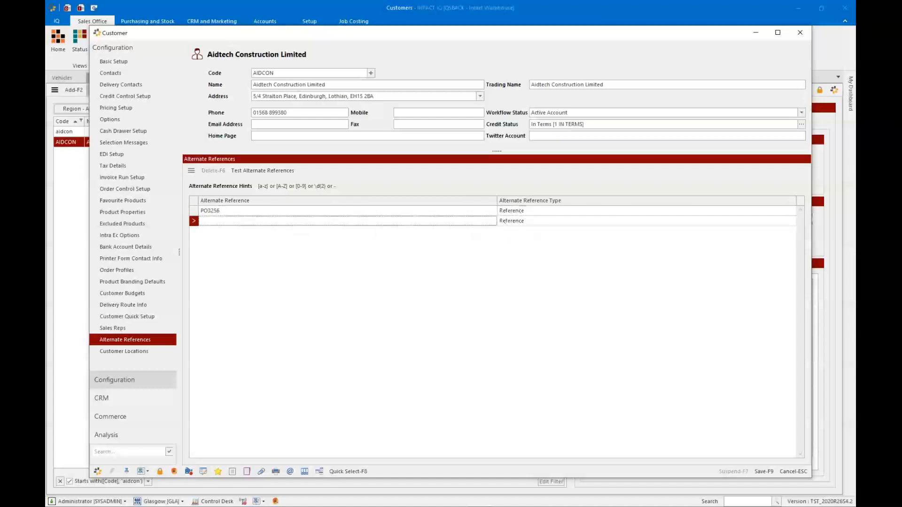
right_click(215, 219)
left_click(238, 261)
key("Up")
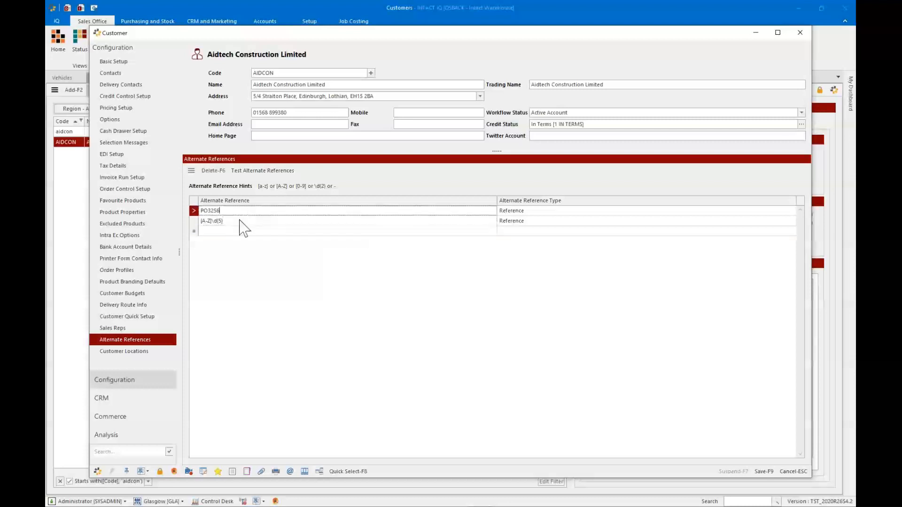
Test the values g454 and po3256 against the customer's alternate references
left_click(263, 171)
type("gi454")
key("Tab")
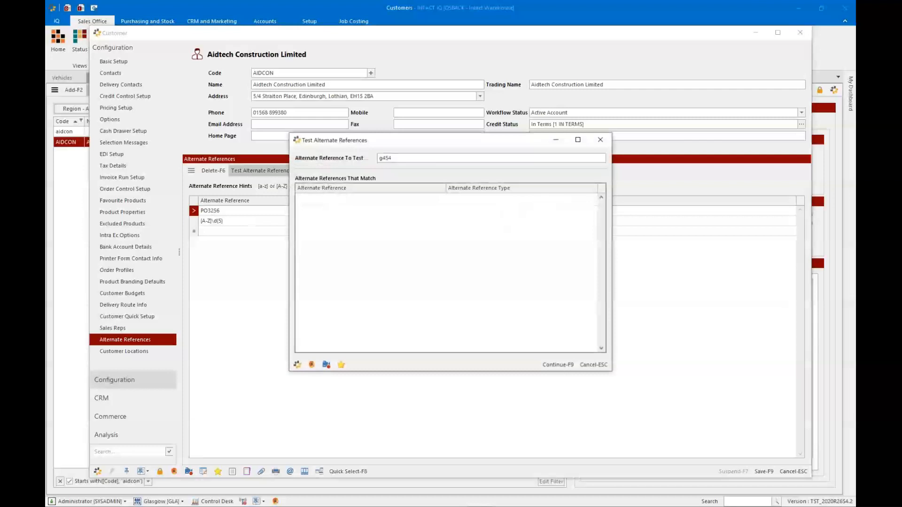
left_click(346, 157)
type("po3256")
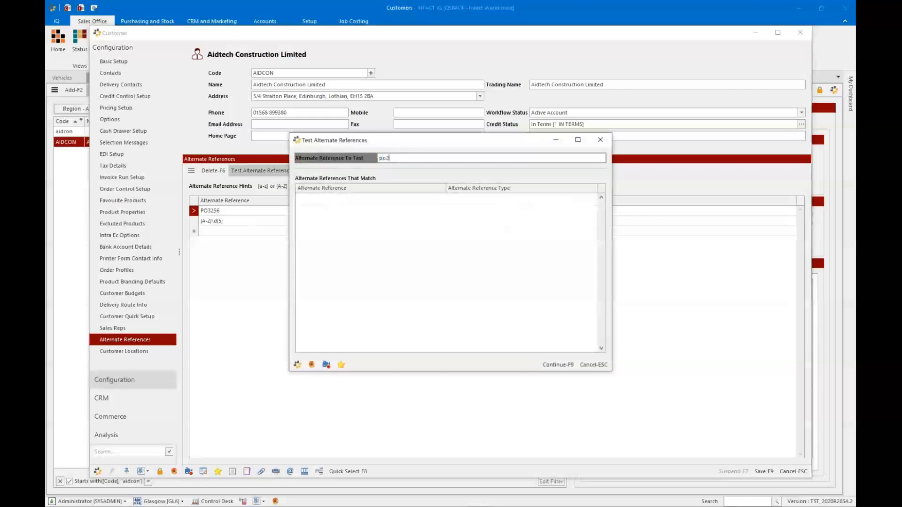
key("Tab")
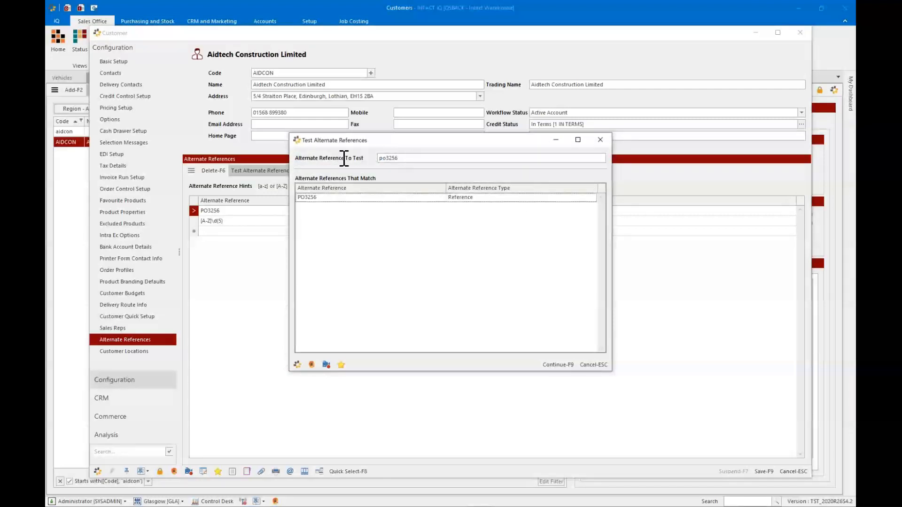
Make the [A-Z]\d{5} alternate reference a Regex Mask, test s37373 and P67387 against the references, and close the test
key("shift+Tab")
type("s37373")
key("ctrl+a")
type("P67387")
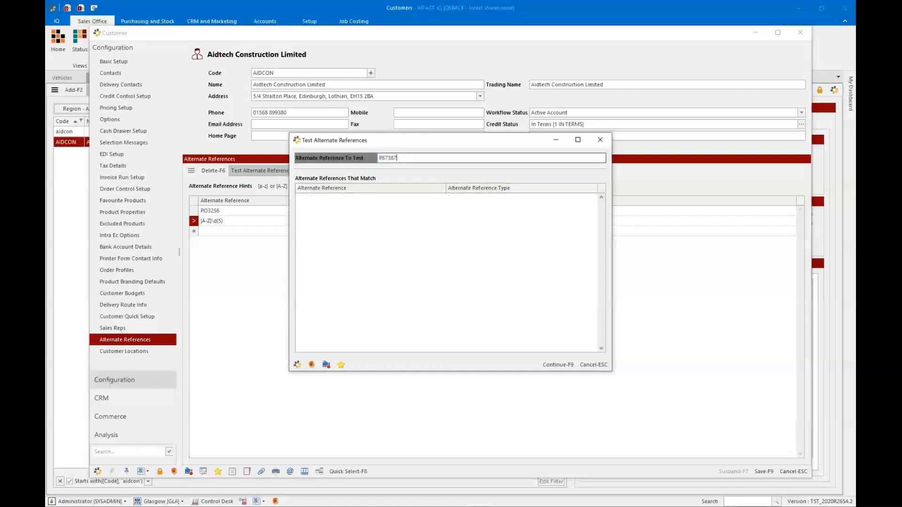
key("Tab")
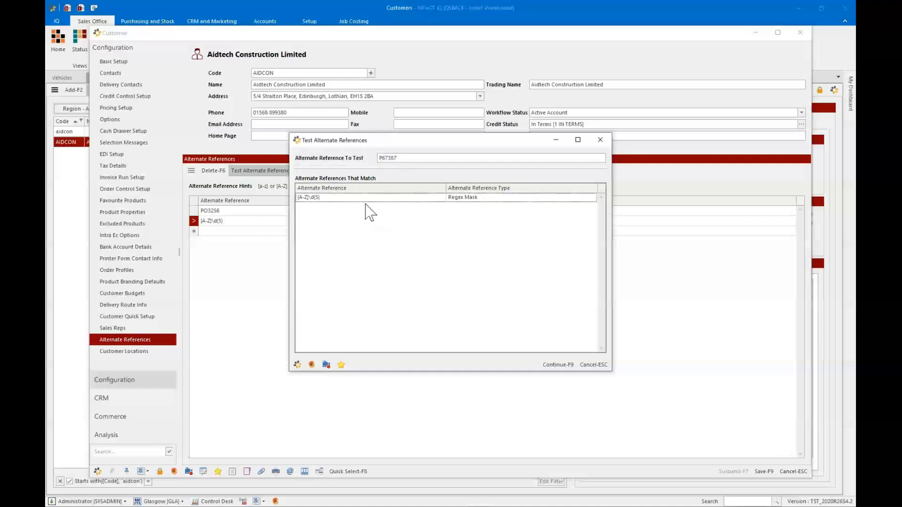
left_click(589, 365)
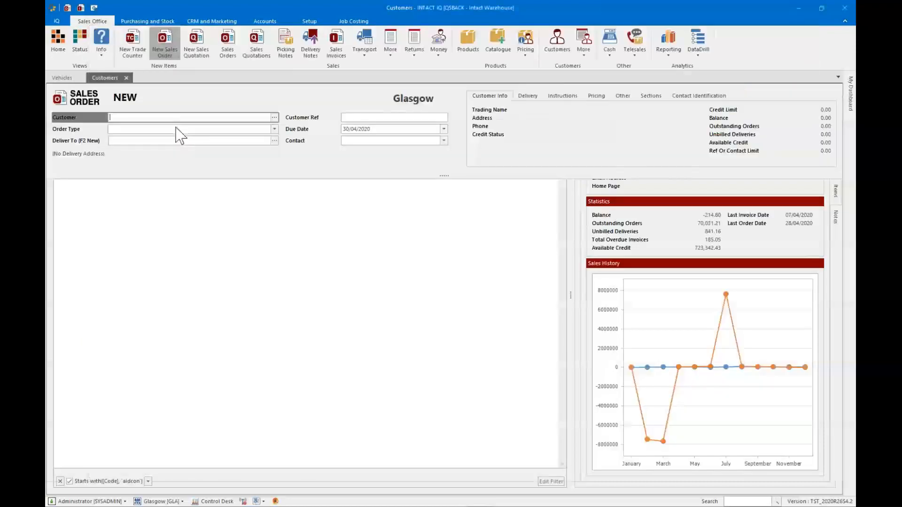
Begin a sales order for Aidtech Construction Limited up to its customer reference, discard the order, and close the Customers list
key("Tab")
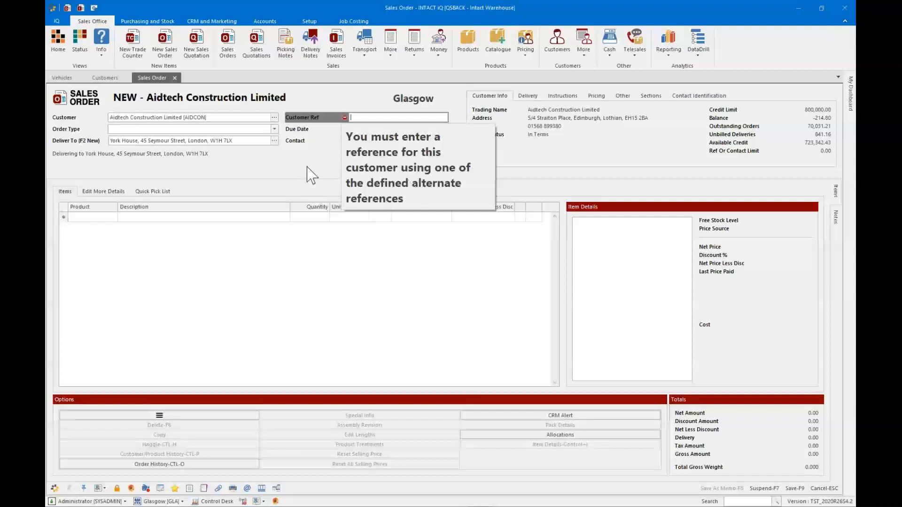
key("Escape")
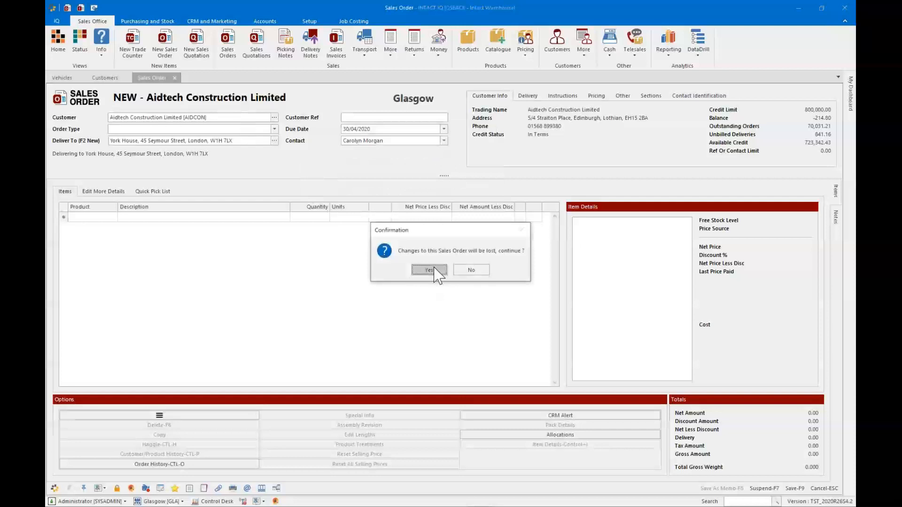
left_click(429, 270)
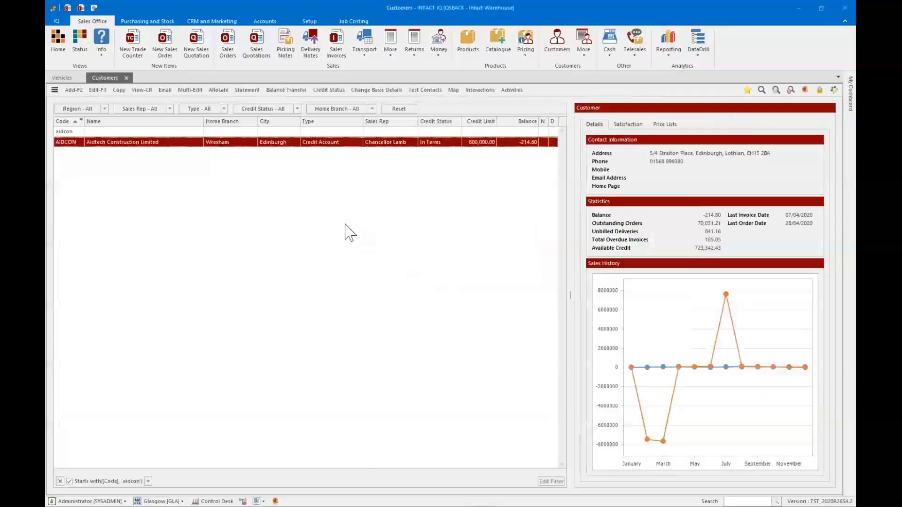
left_click(126, 78)
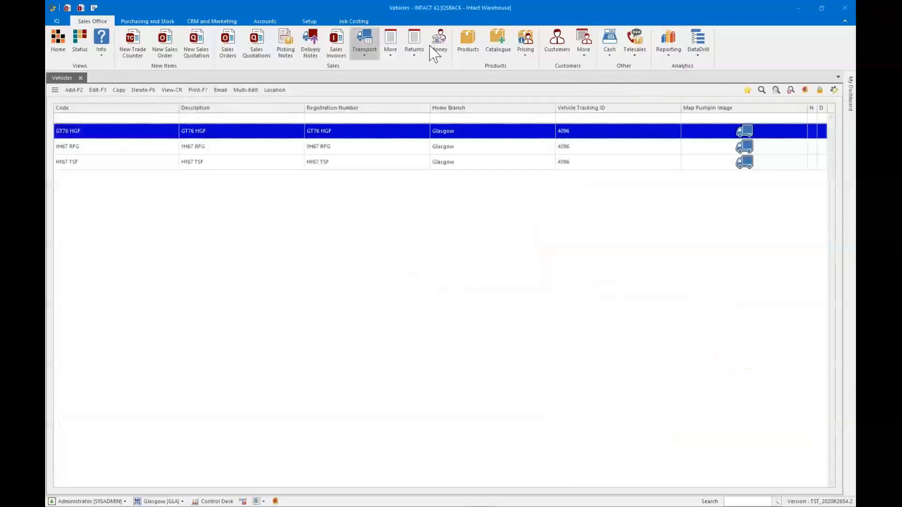
Open the Products list, view the record of product 100001, the Jack Soft Grip Handsaw, and close it without changes
left_click(472, 47)
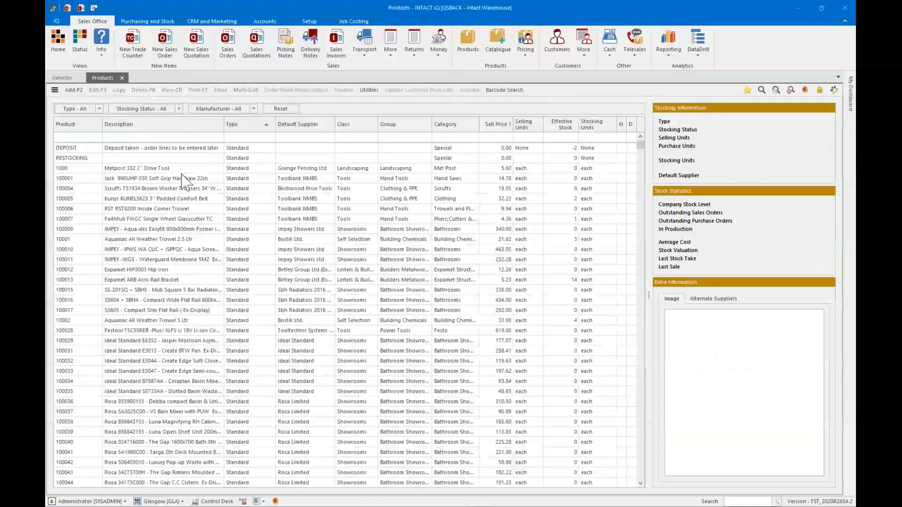
left_click(182, 178)
left_click(98, 90)
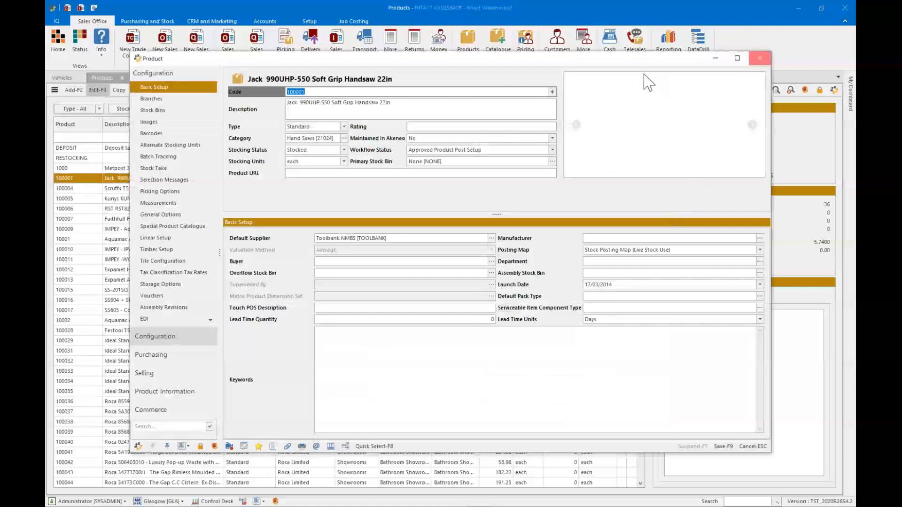
key("Escape")
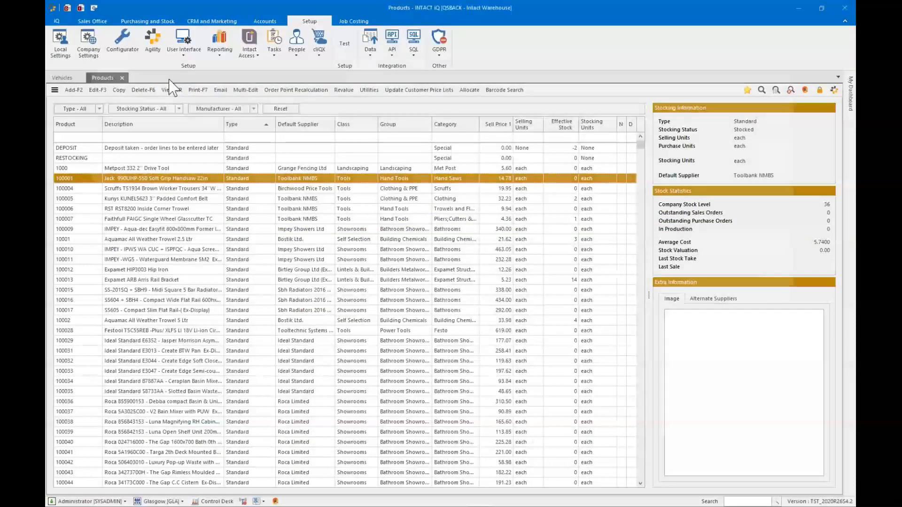
Search the company settings for "image" and set Product Image Naming Source to Product Property
left_click(89, 41)
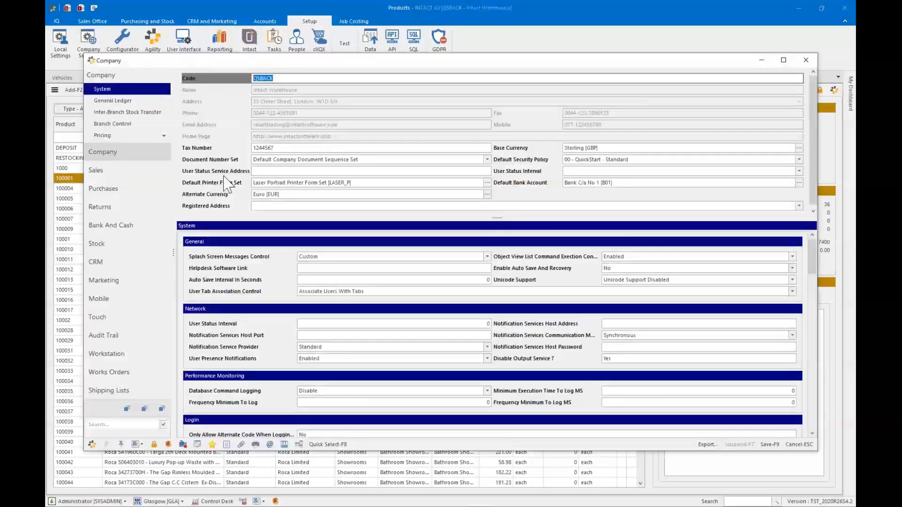
left_click(133, 424)
type("image")
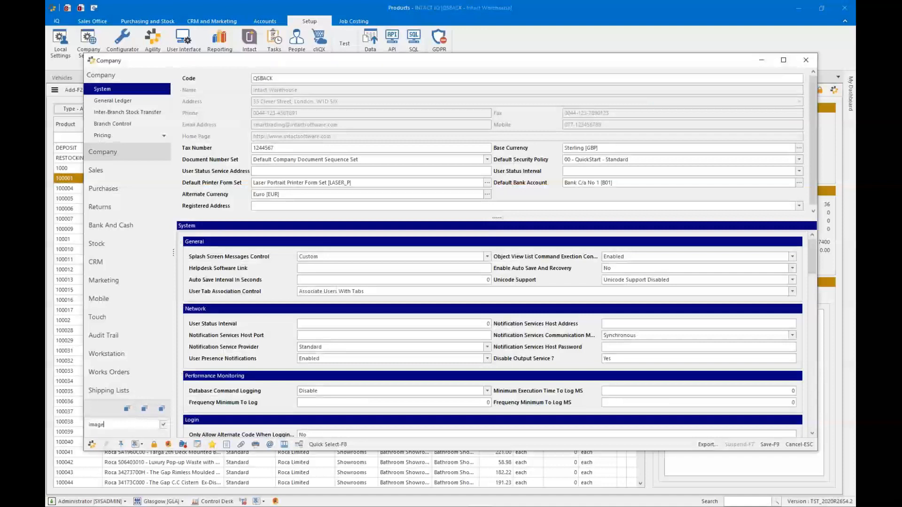
key("Return")
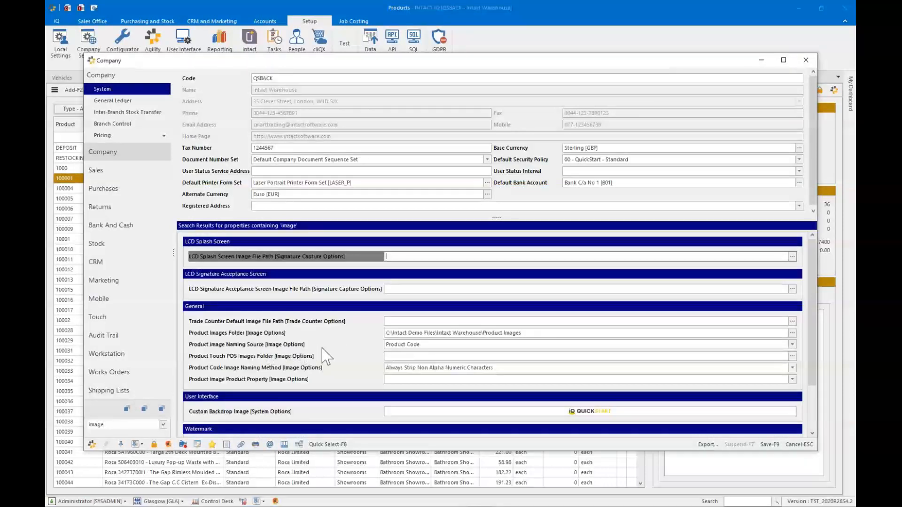
left_click(440, 344)
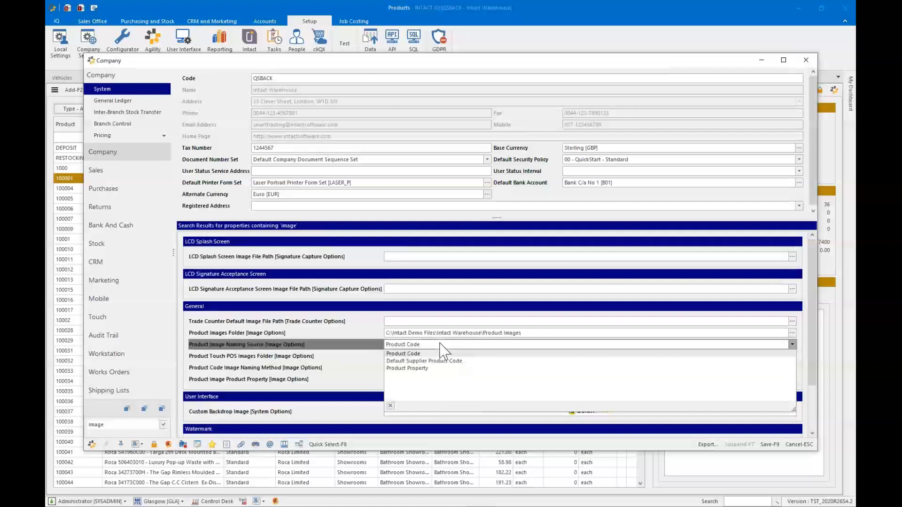
left_click(416, 369)
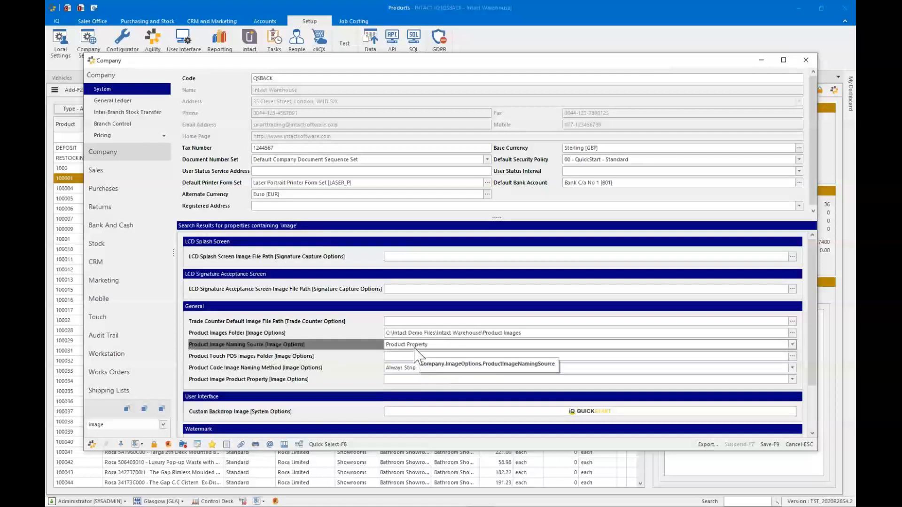
View the properties offered for Product Image Product Property and discard the changes to the company settings
left_click(416, 379)
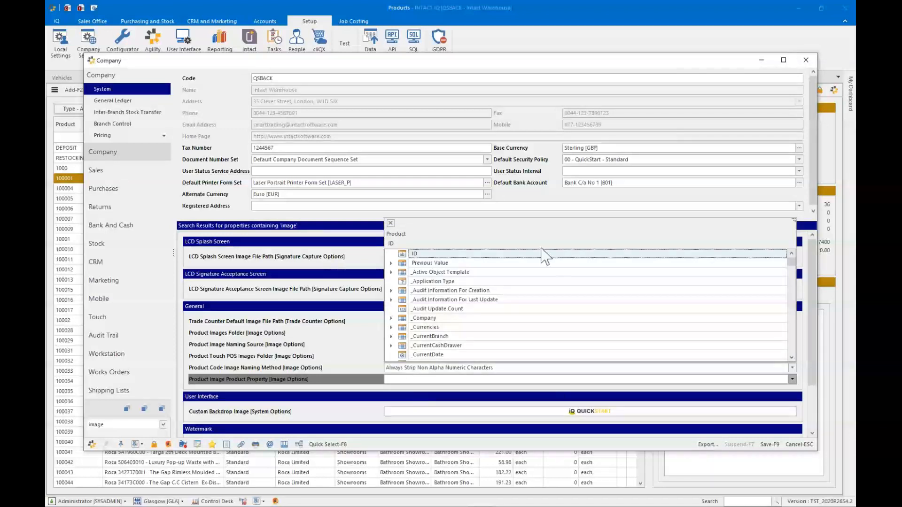
key("Escape")
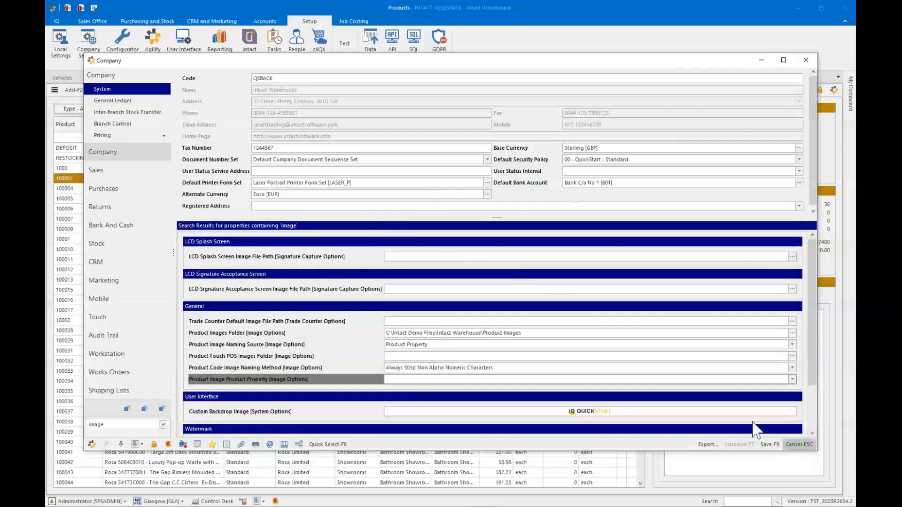
key("Escape")
left_click(426, 269)
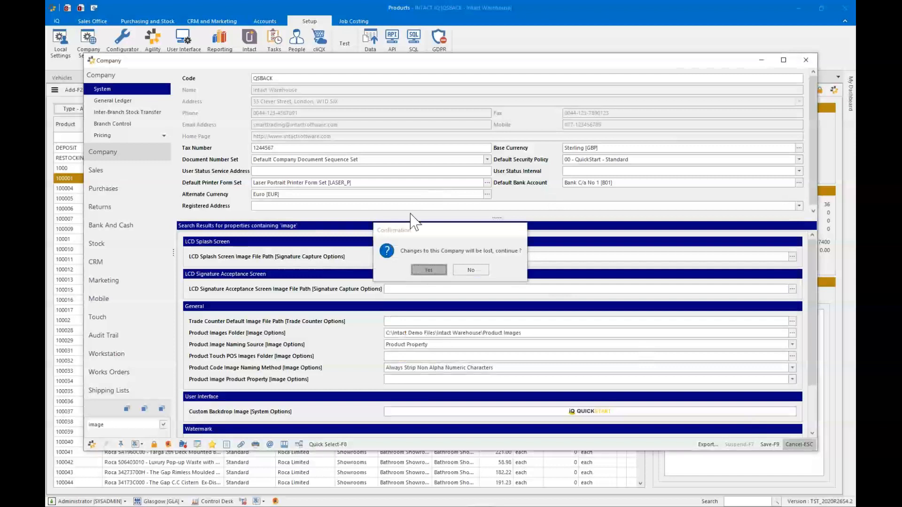
Open the Users list, view which users are logged in, and close the logged-in list
left_click(301, 55)
left_click(308, 73)
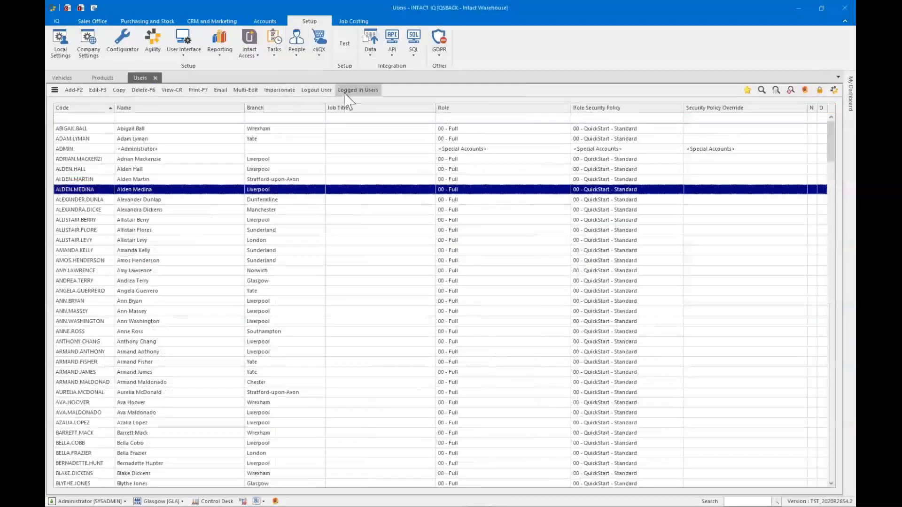
left_click(346, 94)
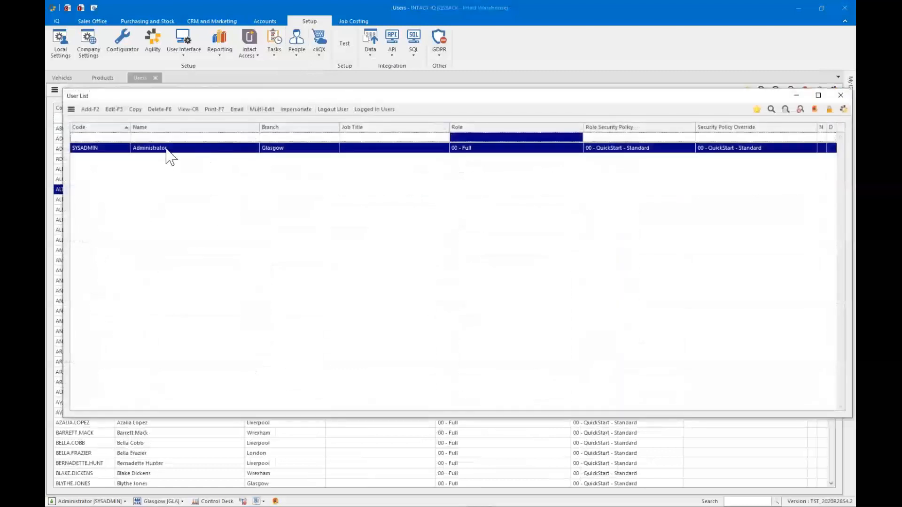
left_click(841, 96)
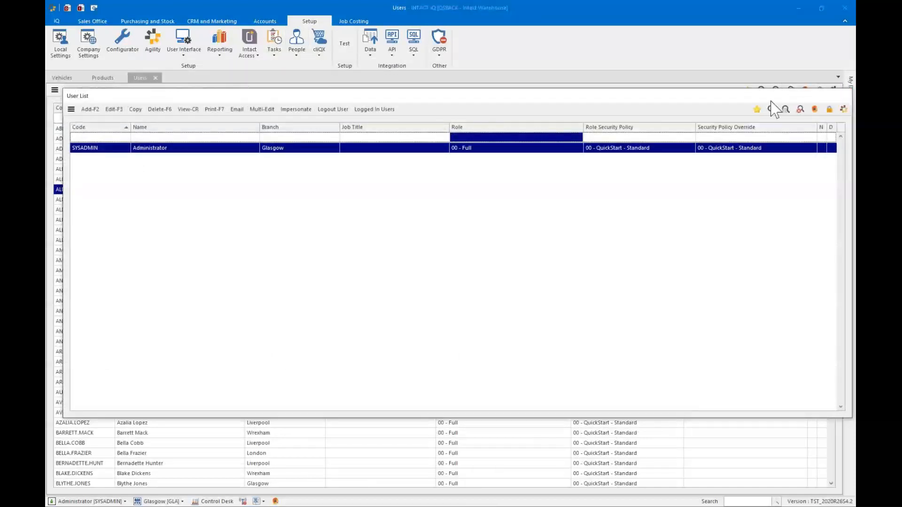
Open the Branch Summary list from the additional Sales Office views to examine the branch details
scroll(372, 44, "up", 4)
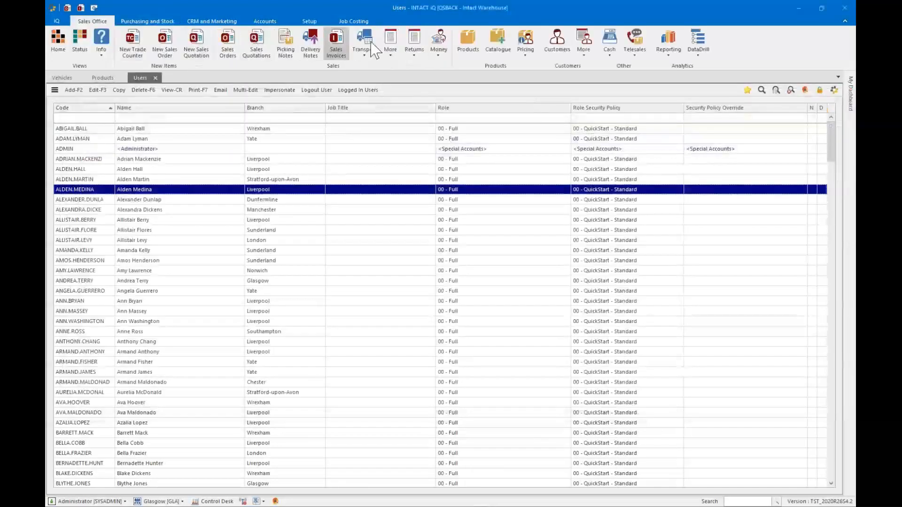
left_click(390, 45)
left_click(416, 105)
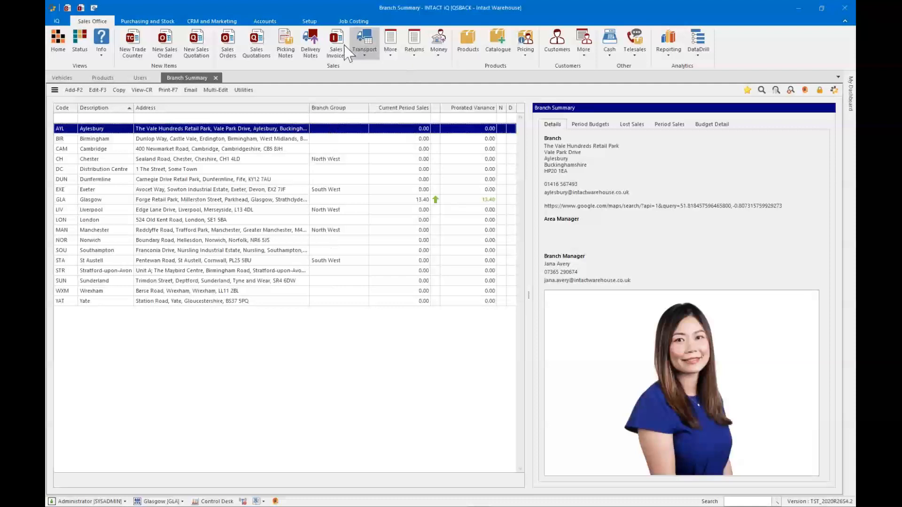
Edit the selected user in the Users list, search for "branch" properties, and set Branch Access to Restrict To Users Default Branch Group
left_click(309, 21)
left_click(297, 50)
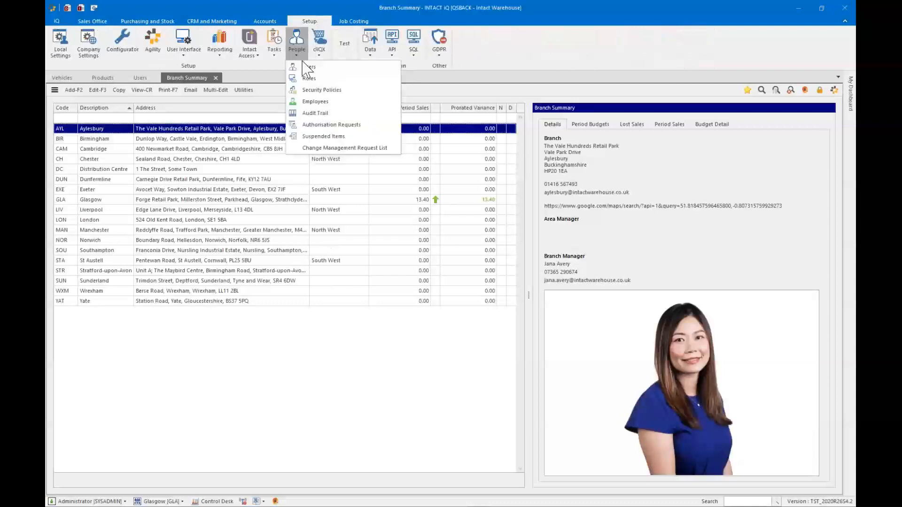
left_click(306, 73)
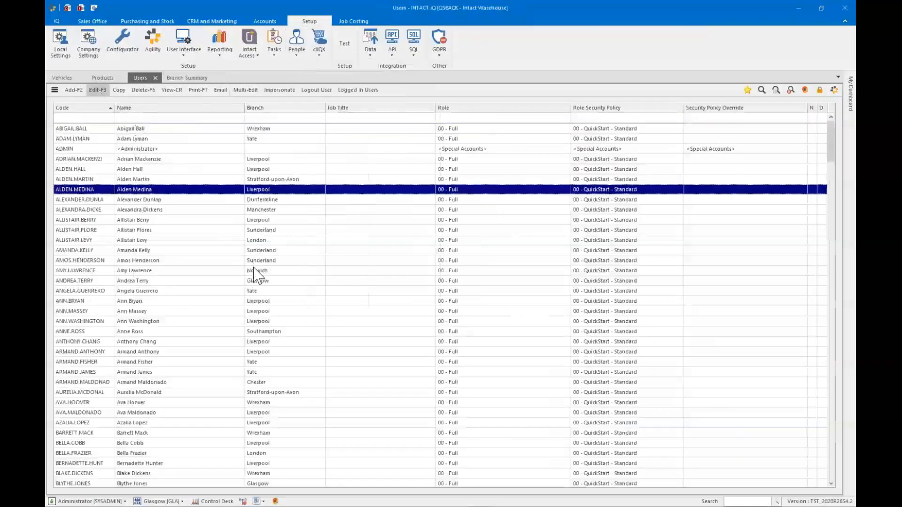
key("F3")
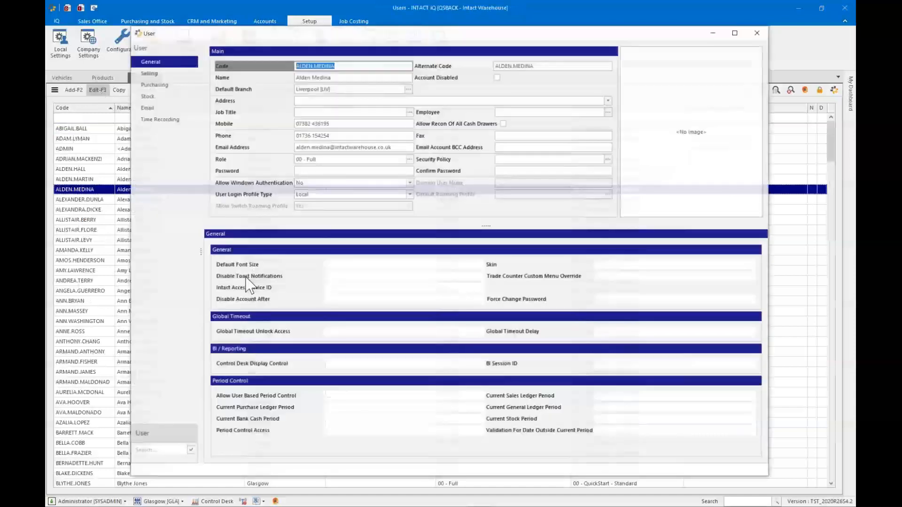
left_click(151, 448)
type("branch")
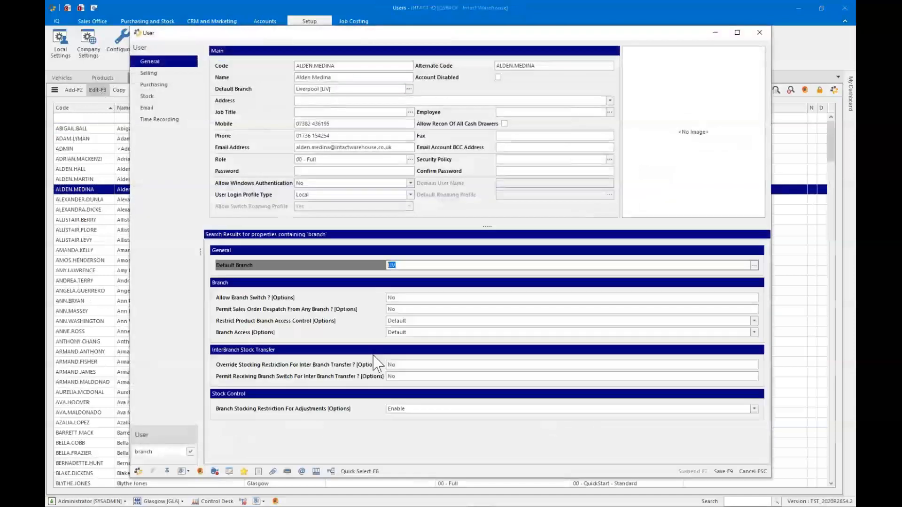
left_click(408, 333)
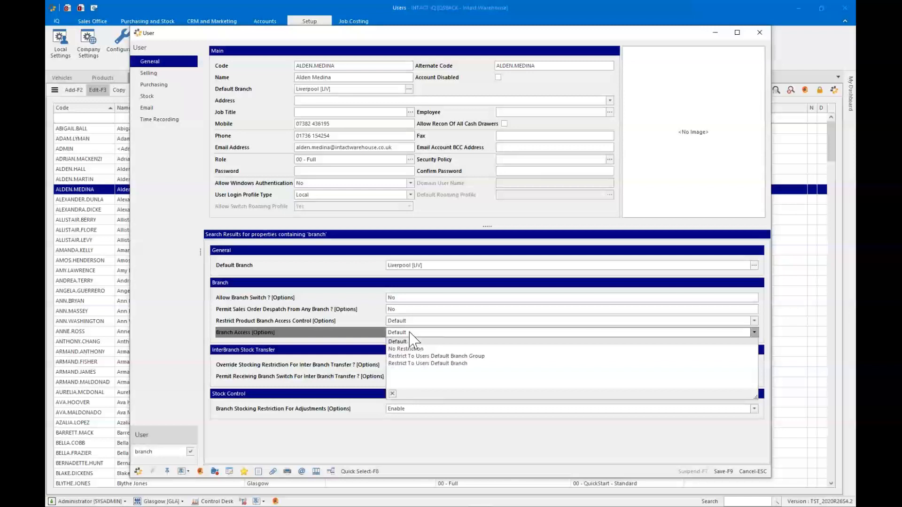
left_click(452, 357)
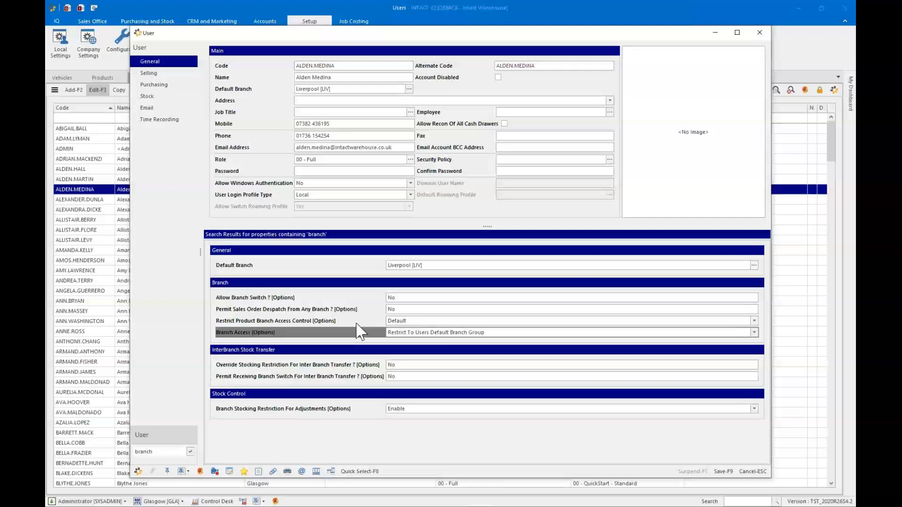
View the choices for Restrict Product Branch Access Control, keep Default, and discard the changes to the user
left_click(398, 321)
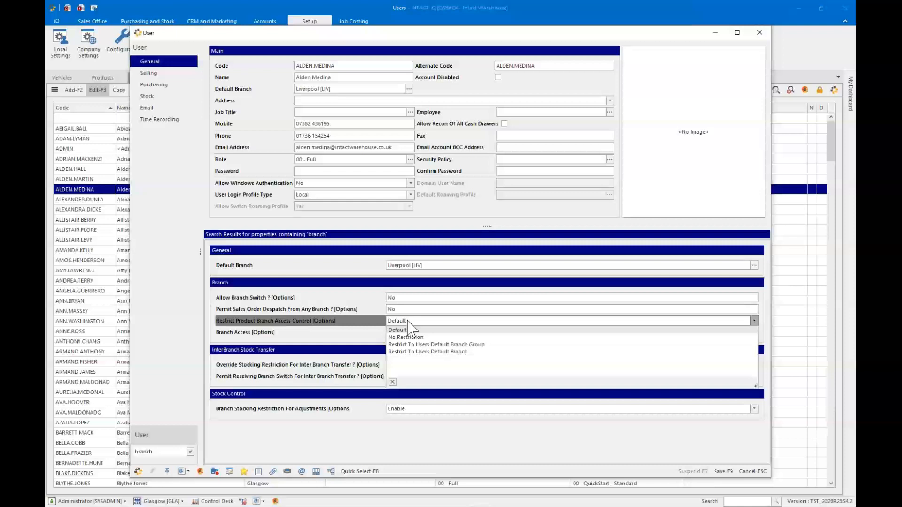
left_click(409, 322)
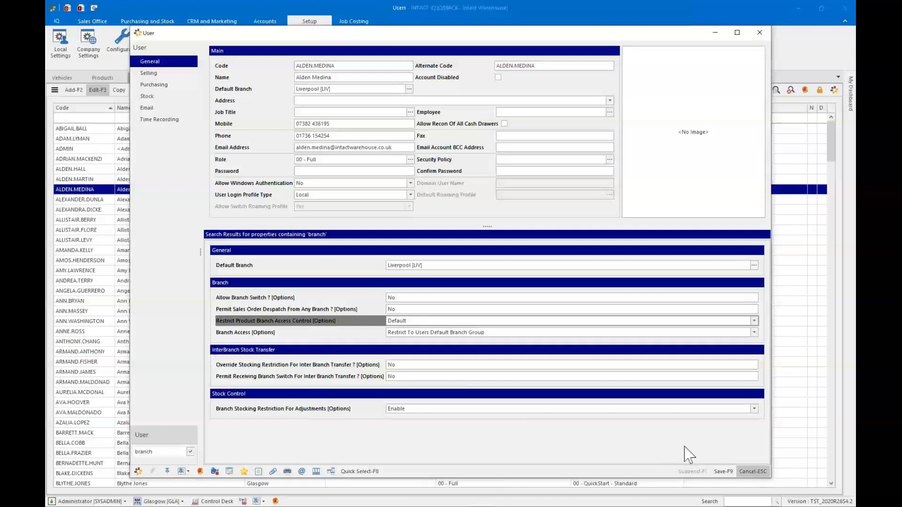
key("Escape")
key("Return")
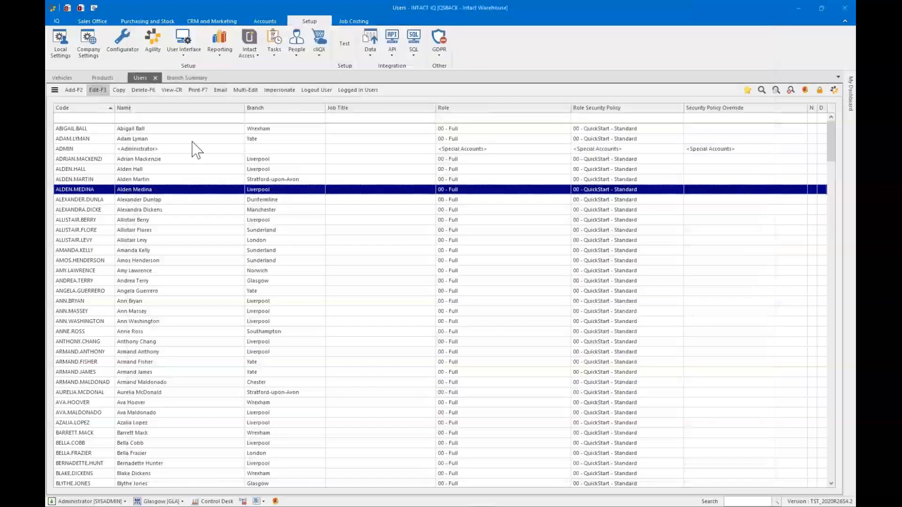
Reopen the same user, examine the Disable Account After date and Force Change Password options, and close the record without saving
key("F3")
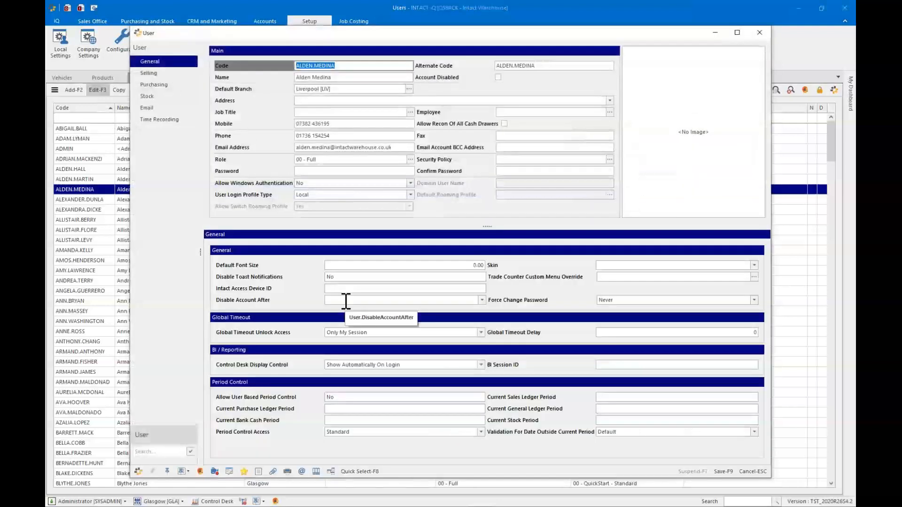
left_click(482, 300)
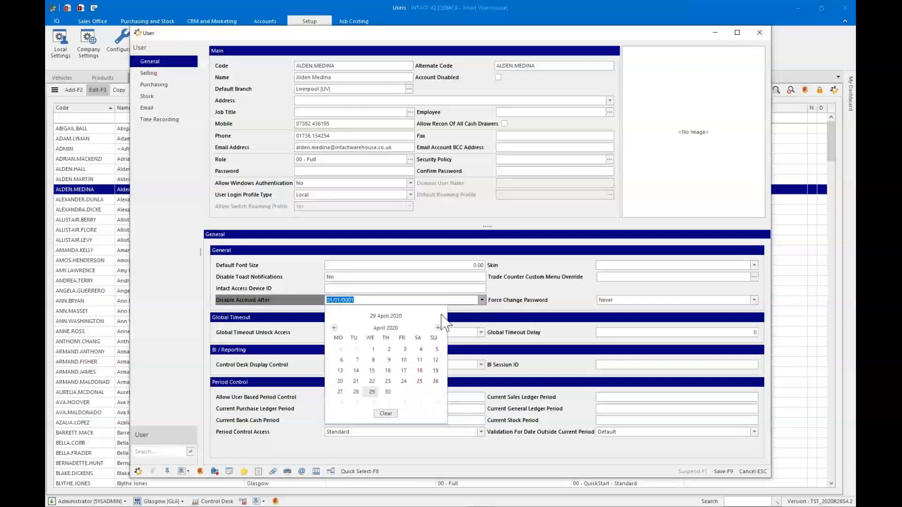
left_click(606, 307)
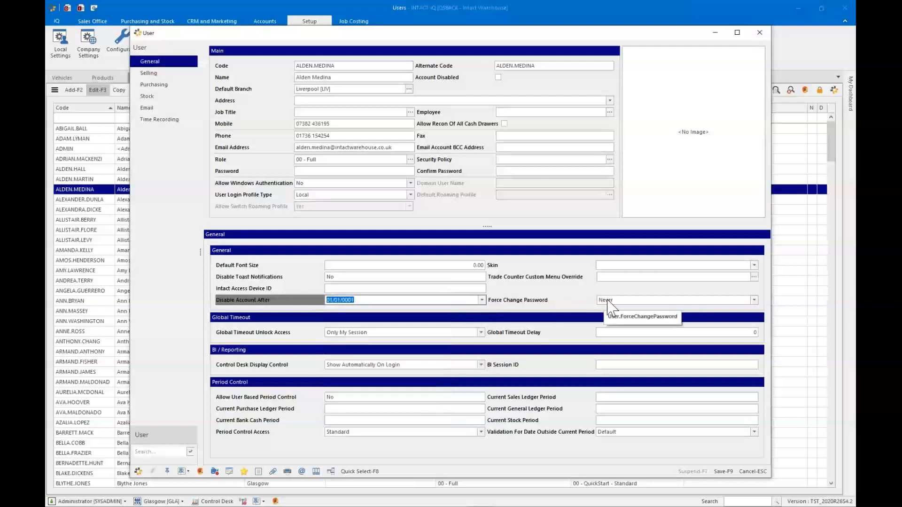
left_click(605, 302)
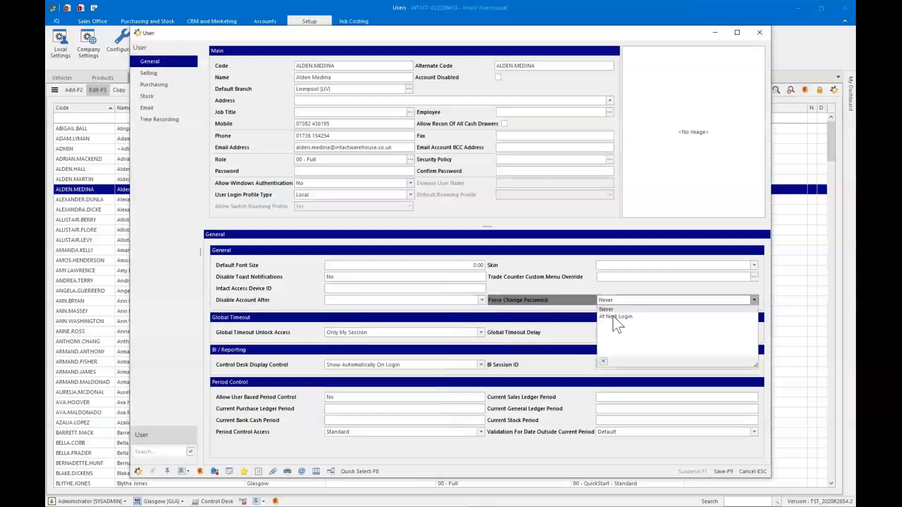
left_click(548, 297)
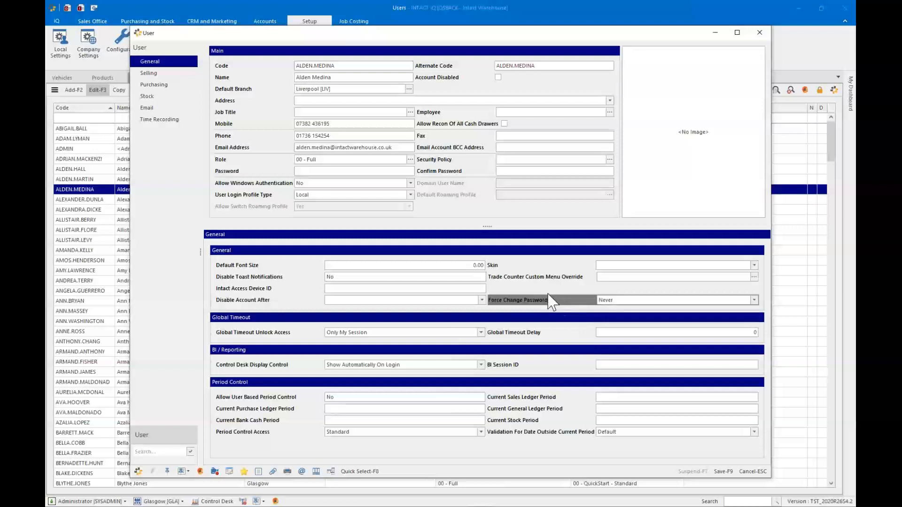
left_click(752, 471)
Filter the Products list by code 91216 and try to edit the linear component 91216-3.0
type("91216")
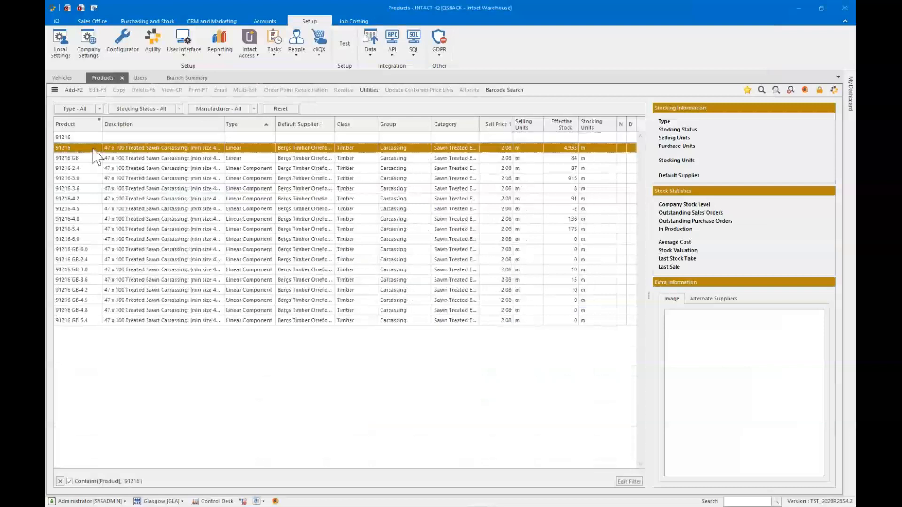
left_click(234, 179)
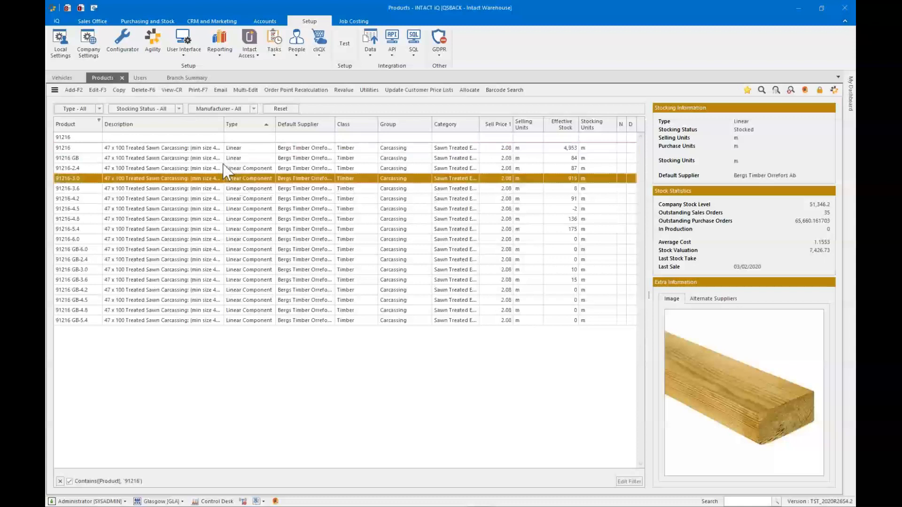
left_click(98, 90)
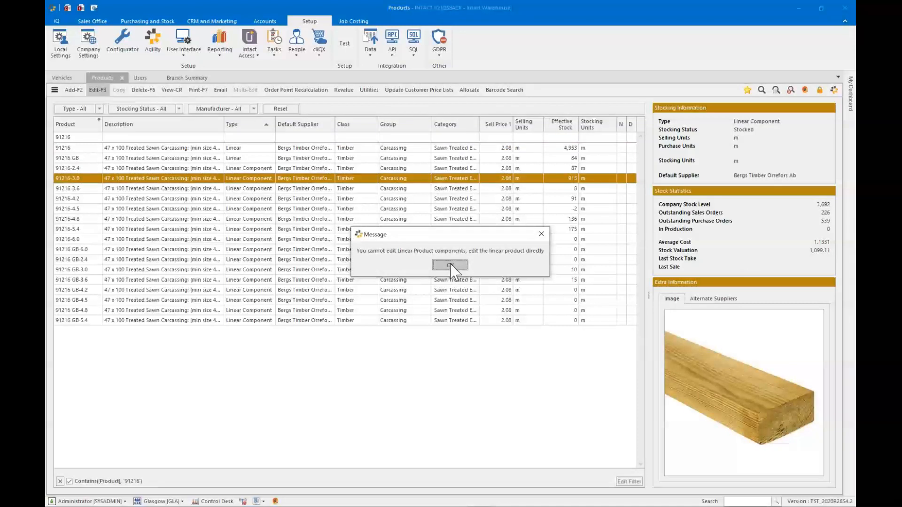
left_click(450, 266)
Open linear product 91216 for editing and examine its Linear Components Branch Details for the Aylesbury branch
left_click(139, 149)
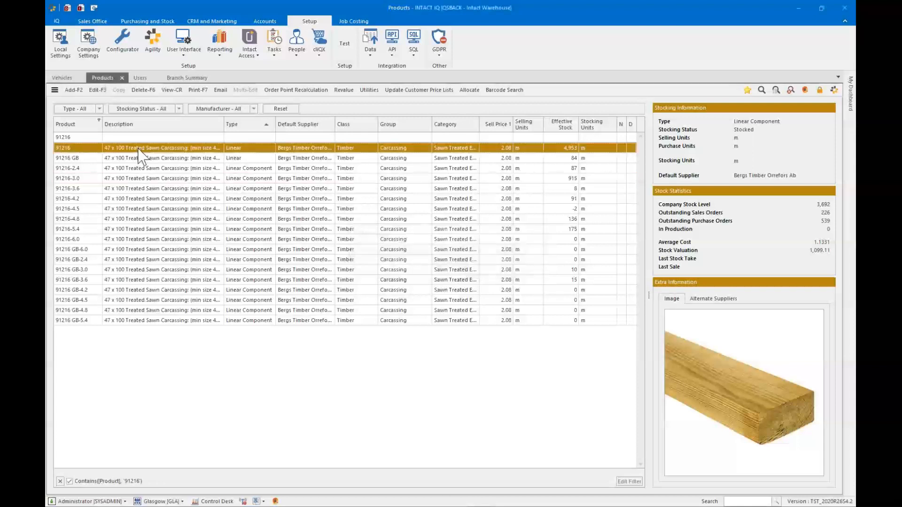
left_click(97, 90)
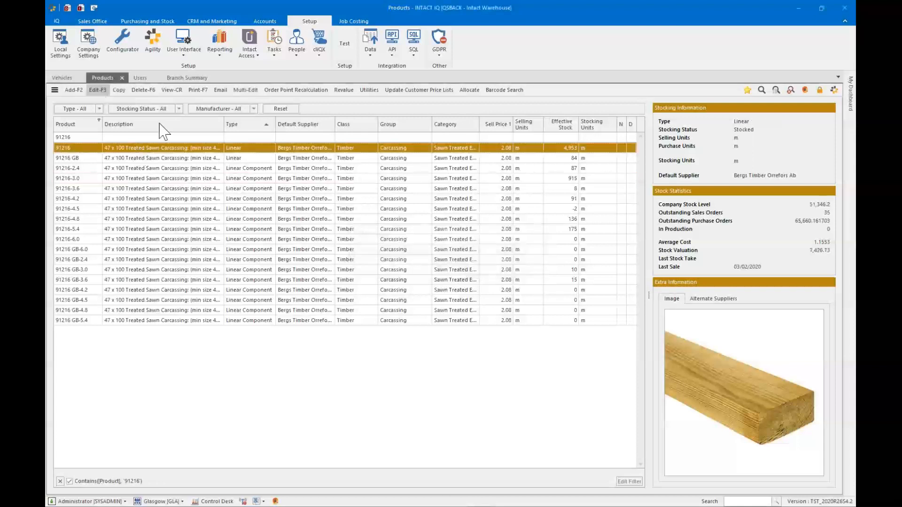
double_click(188, 148)
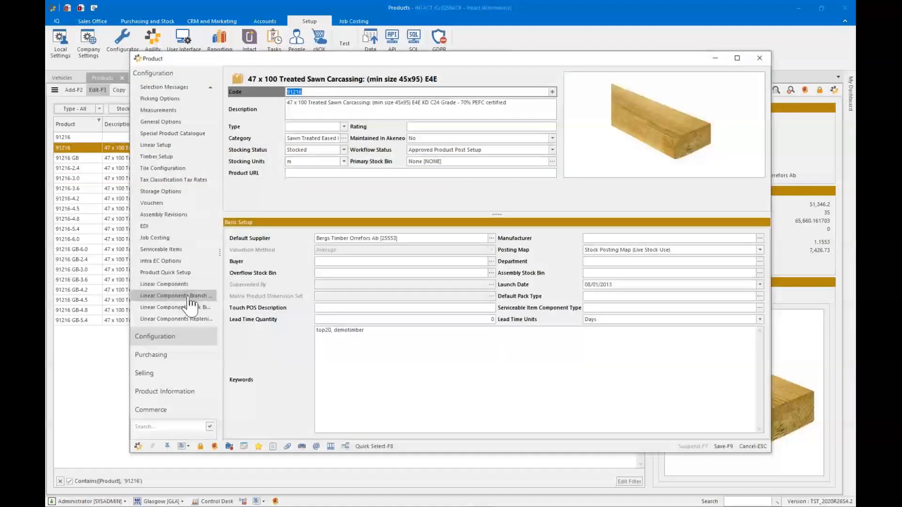
left_click(189, 296)
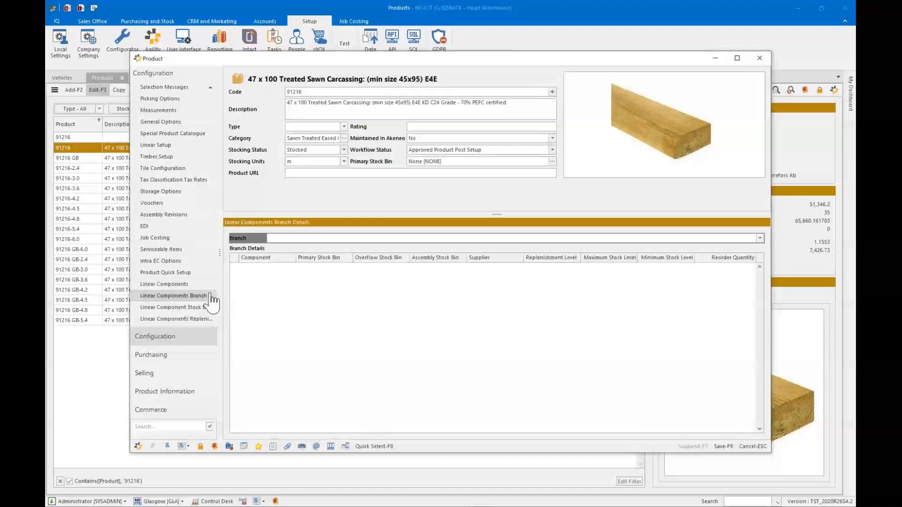
left_click(287, 239)
left_click(284, 247)
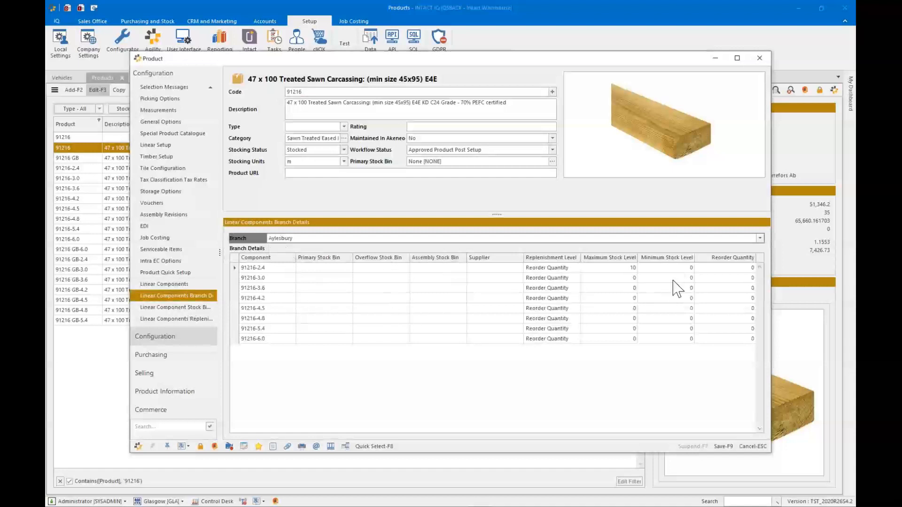
Examine the product's linear component stock bin and replenishment details, and close the record without saving
left_click(186, 308)
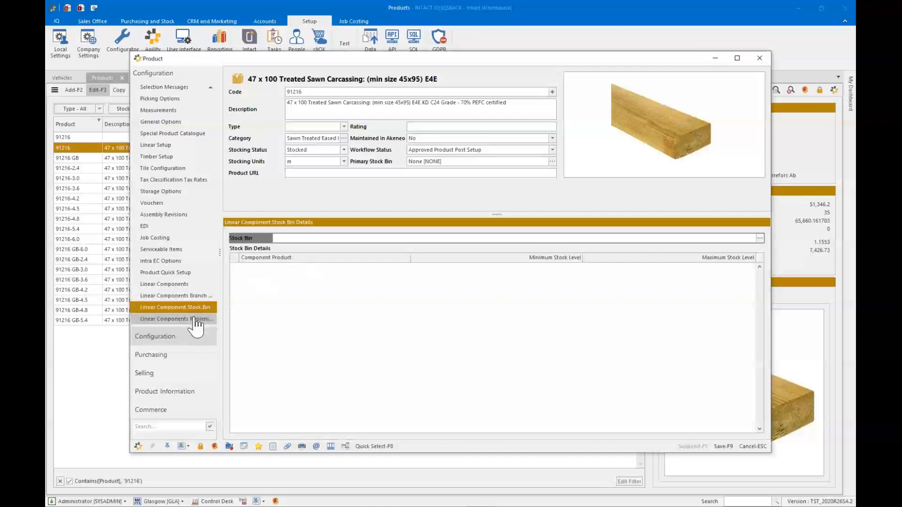
left_click(196, 319)
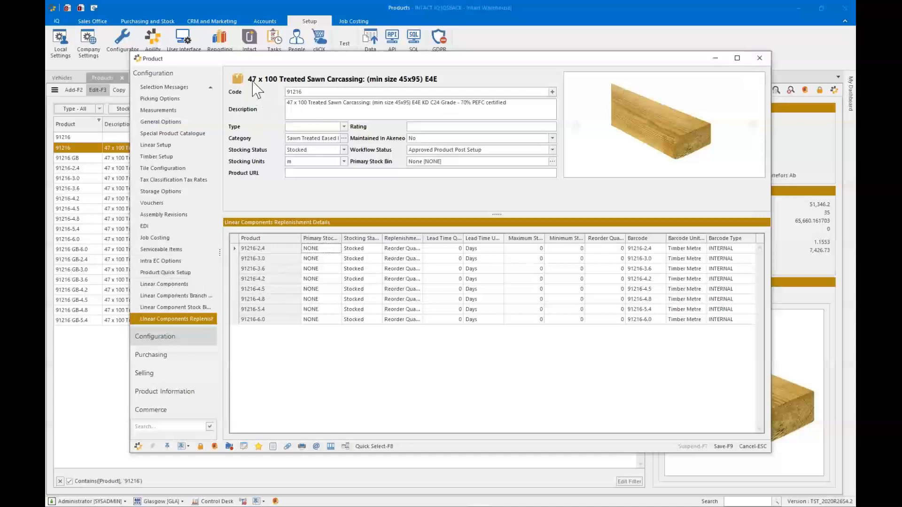
left_click(767, 58)
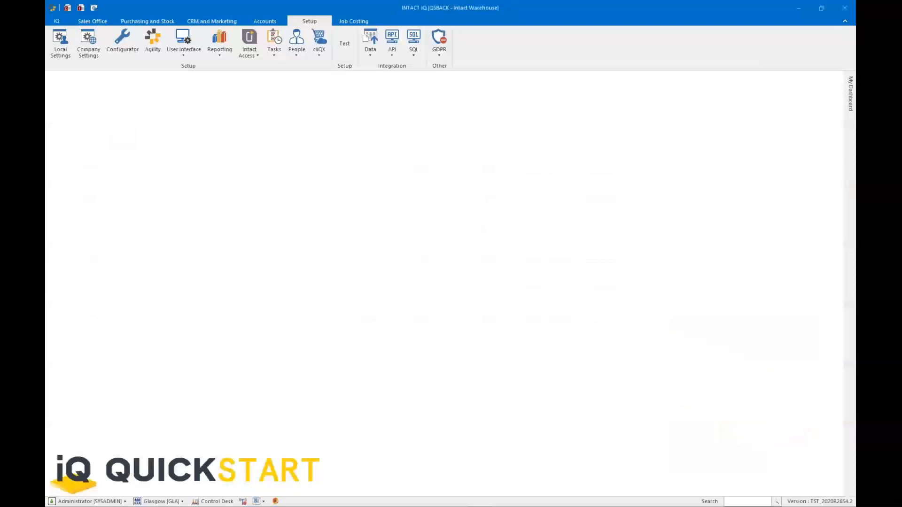
Open the Control Desk, customize the Glasgow Summary layout, and add an Image widget above the weather forecast
left_click(211, 502)
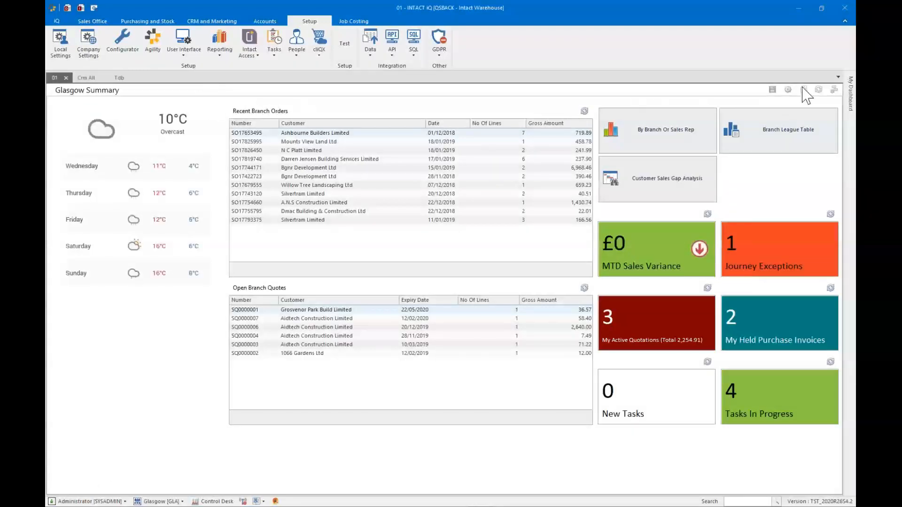
left_click(835, 90)
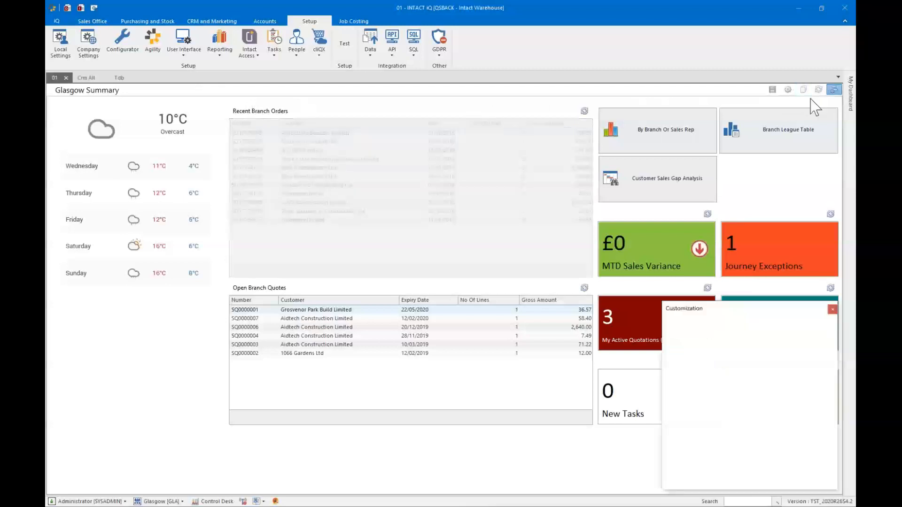
left_click(794, 89)
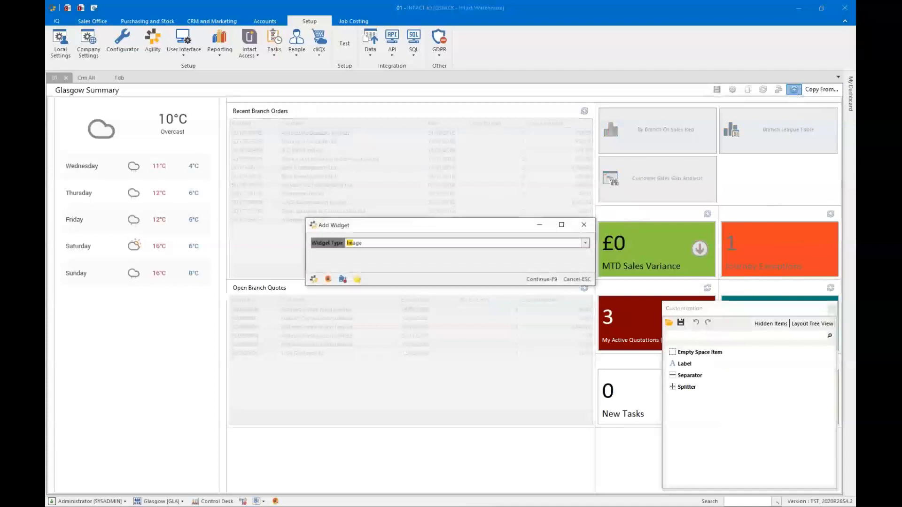
left_click(541, 279)
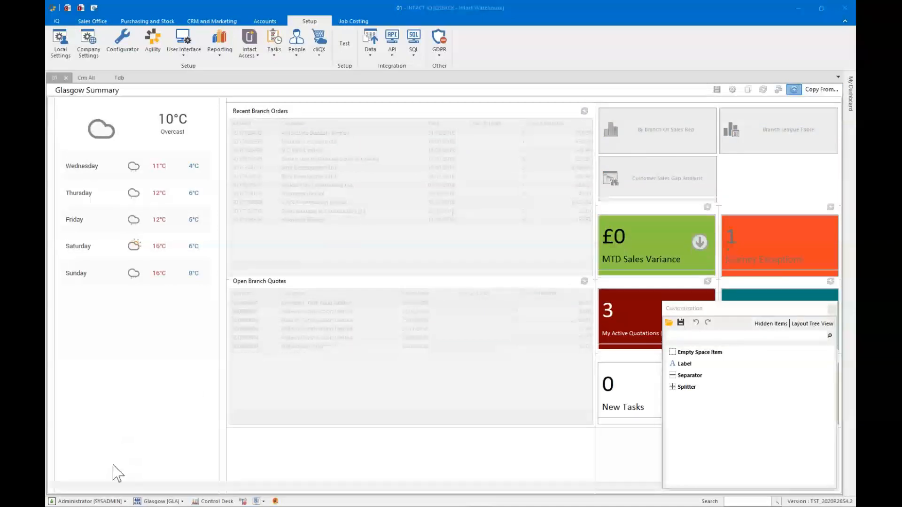
left_click_drag(115, 173, 114, 207)
left_click_drag(115, 279, 121, 172)
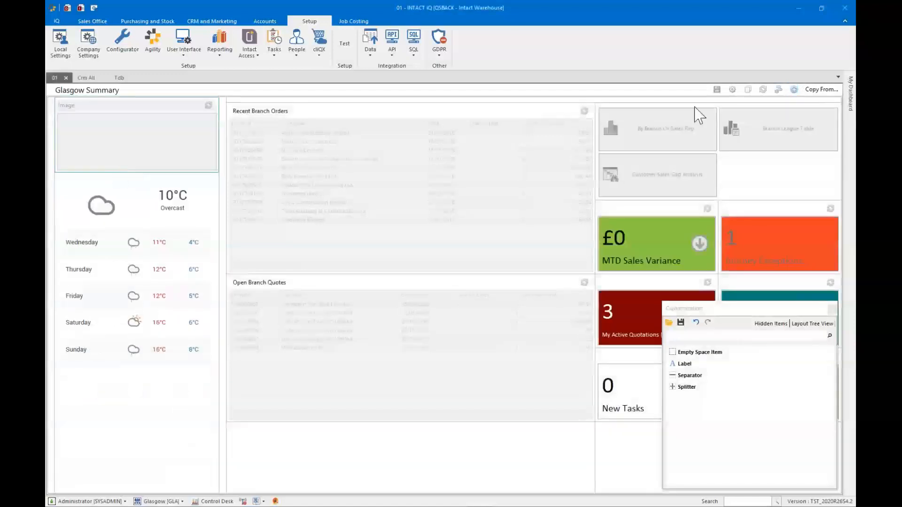
left_click(832, 310)
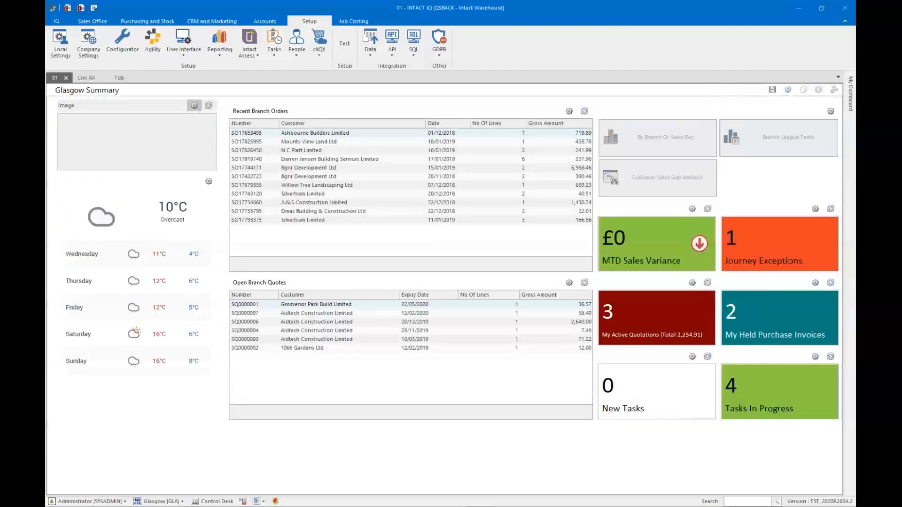
Configure the Image widget with the file address c:\intact.png, keeping File as the source
left_click(194, 105)
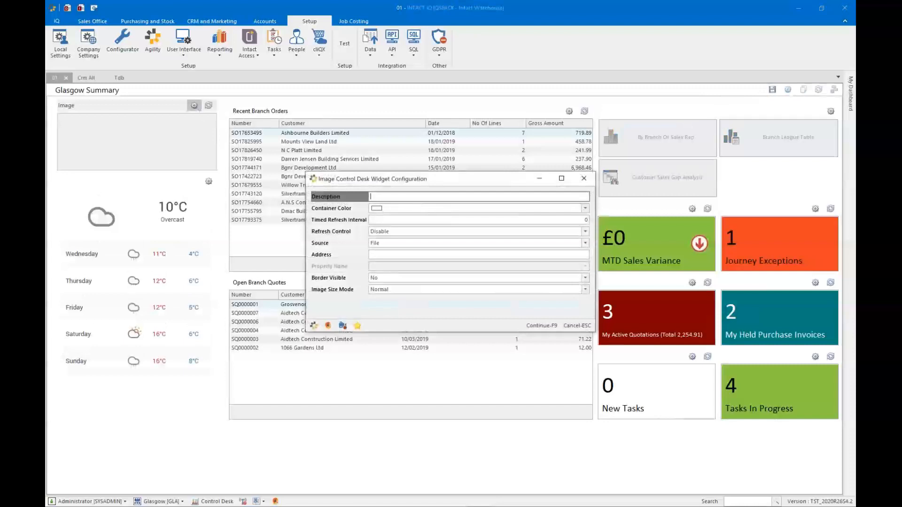
left_click(382, 255)
type("c:\\intact.png")
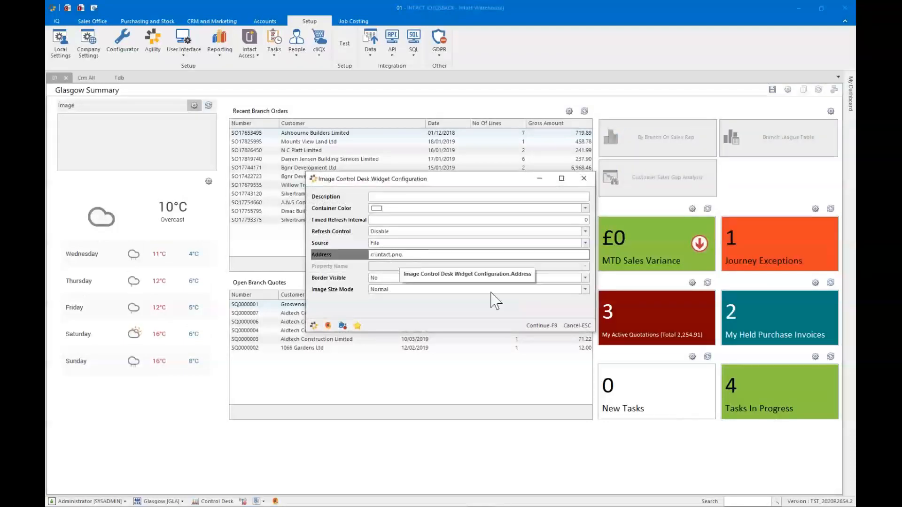
left_click(539, 325)
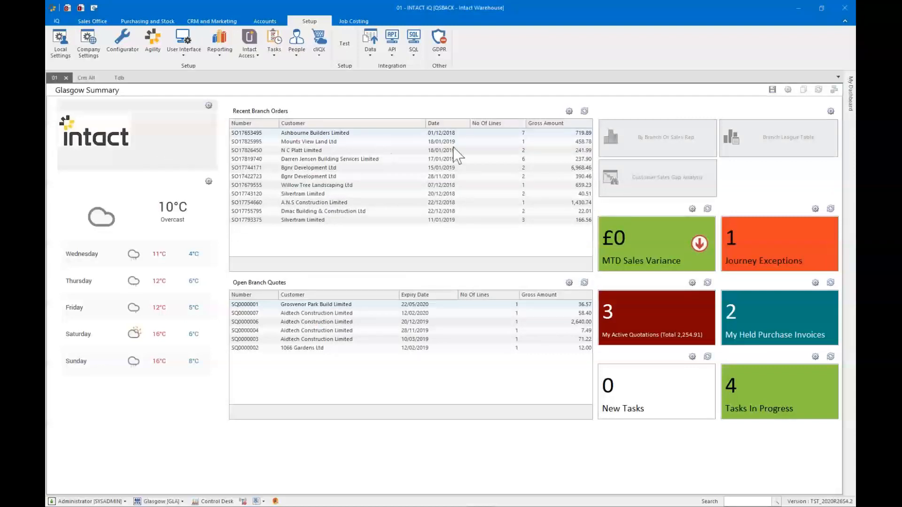
Switch to the CRM Summary control desk and examine the Active Quotations and Active Opportunities charts
key("ctrl+Tab")
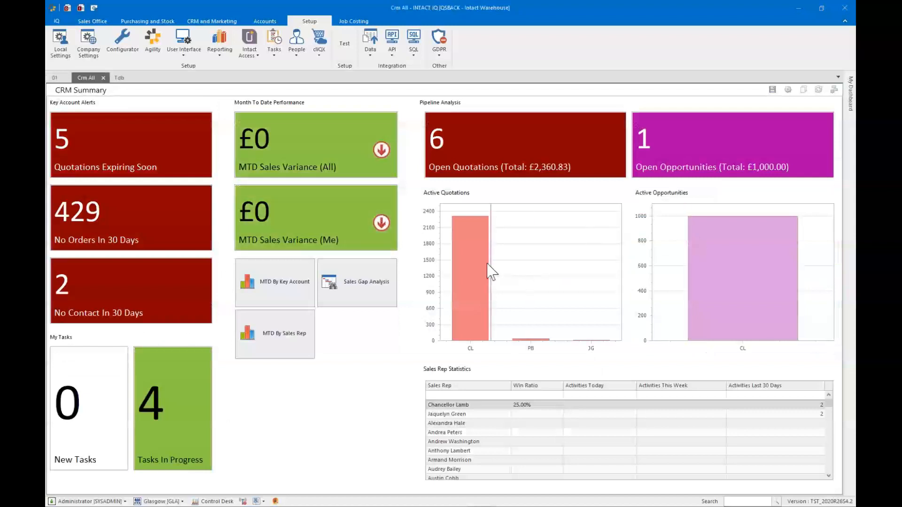
mouse_move(731, 278)
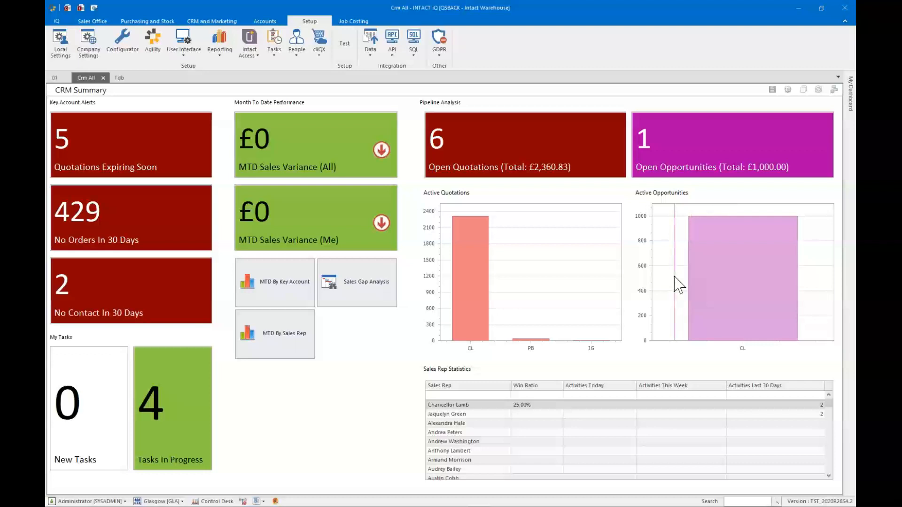
mouse_move(696, 238)
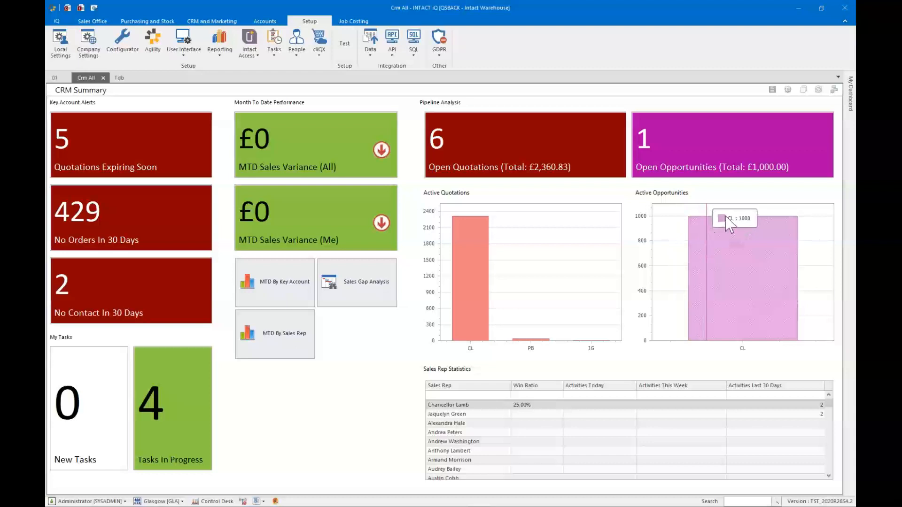
Enable widget copying on the CRM Summary desk and place a copied MTD Sales Variance tile below the month-to-date report shortcuts
left_click(806, 91)
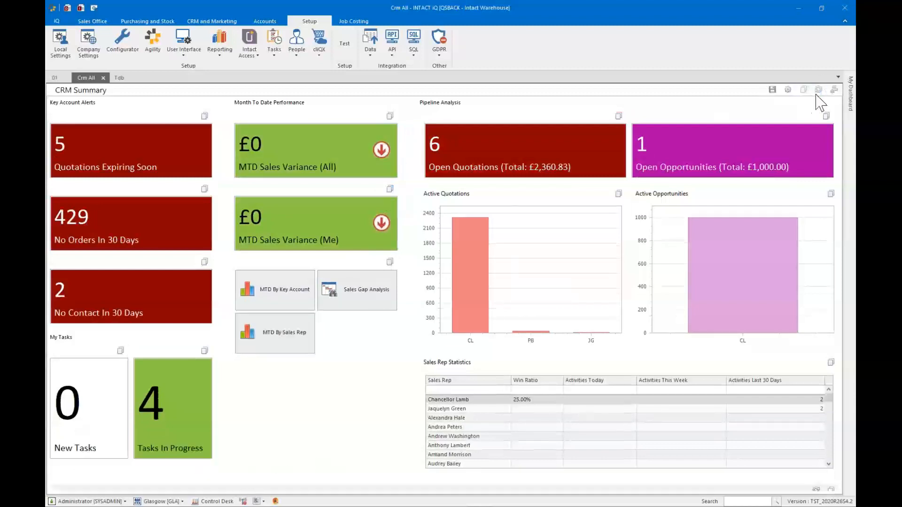
left_click(835, 90)
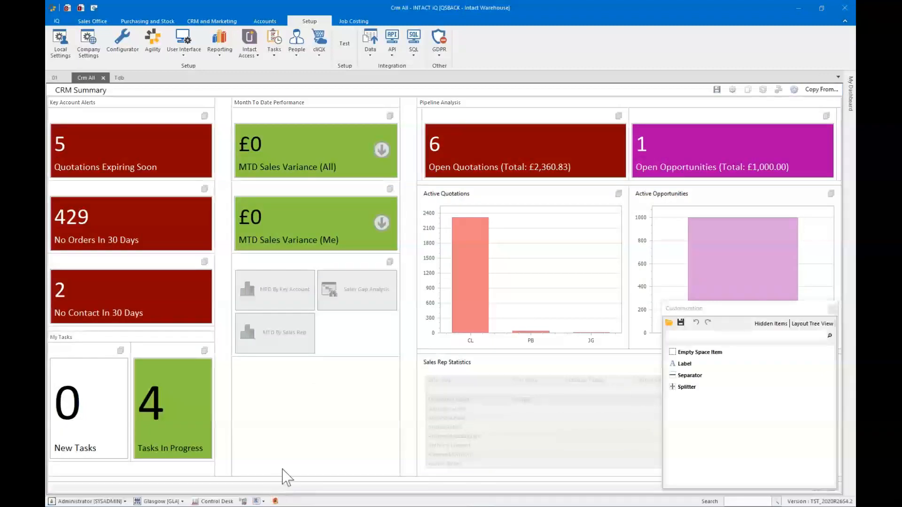
left_click_drag(306, 423, 296, 411)
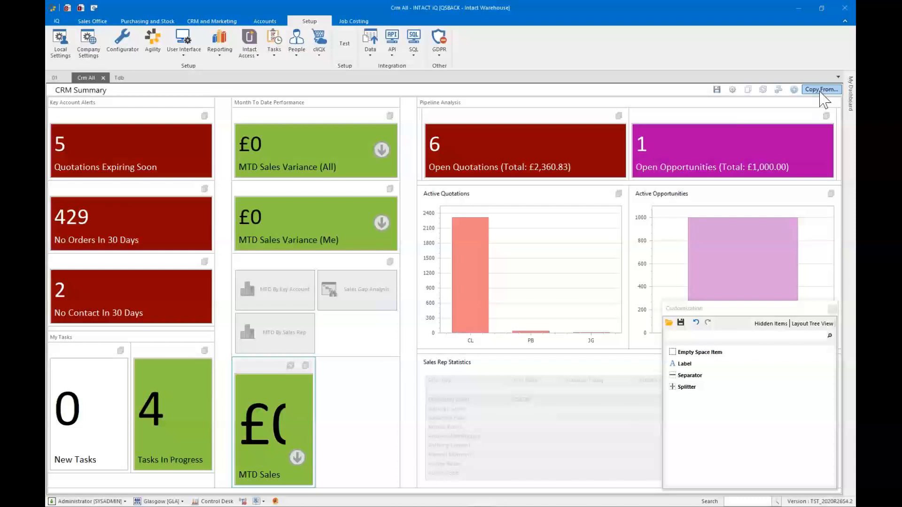
View the widgets available to copy from the 02 - Purchasing Buyer control desk, cancel the copy, and close the CRM Summary desk
left_click(820, 91)
left_click(586, 237)
double_click(369, 253)
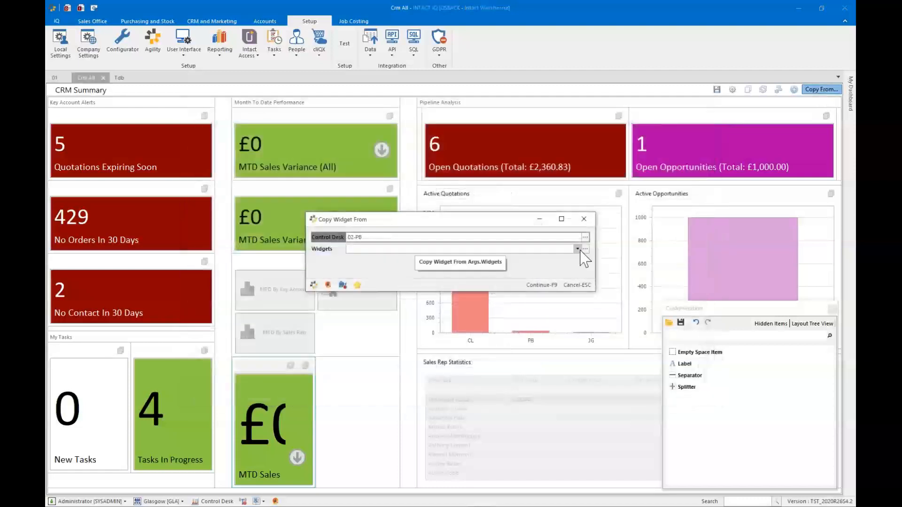
left_click(577, 249)
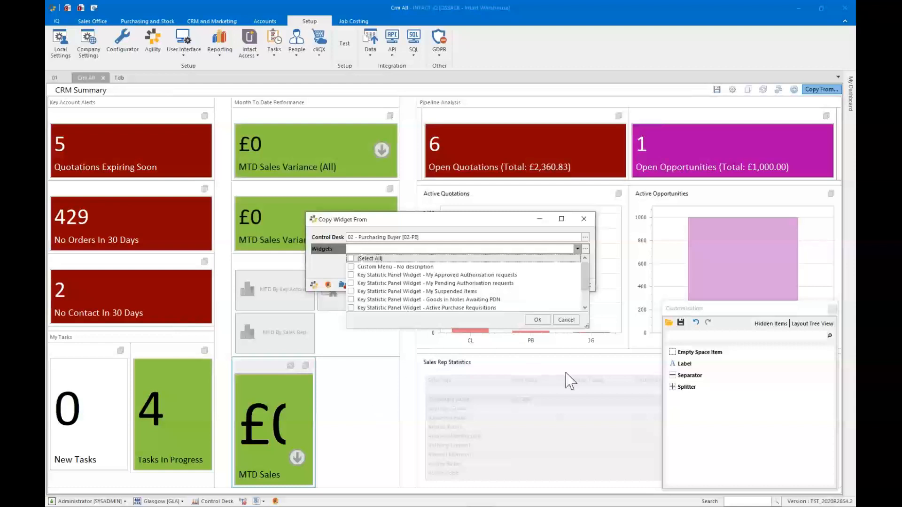
left_click(566, 322)
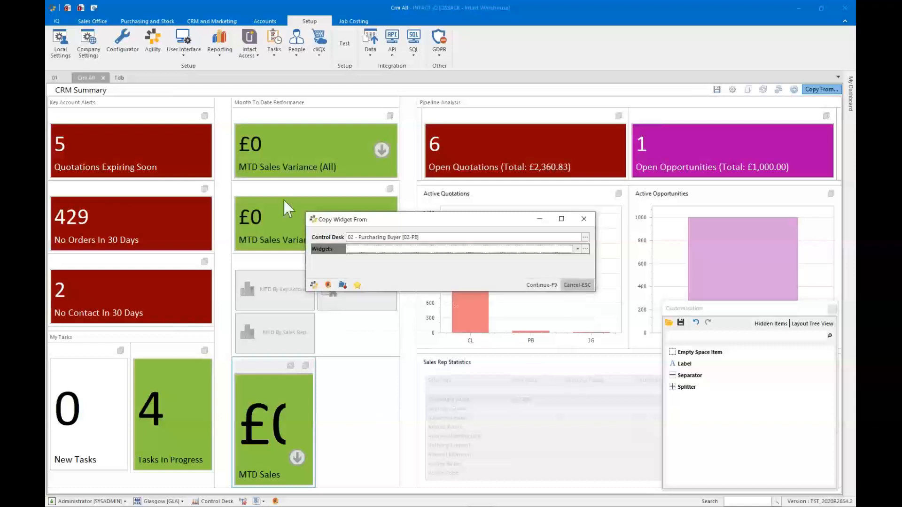
key("F9")
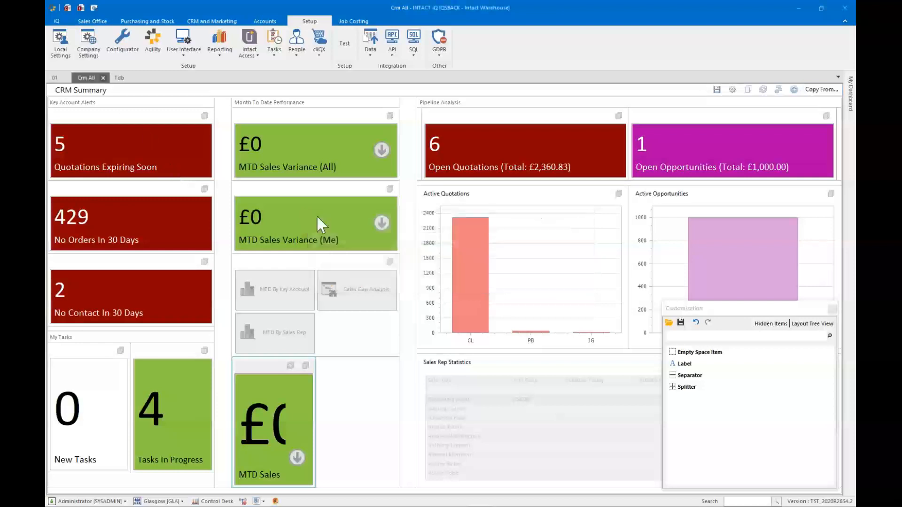
key("Return")
key("ctrl+F4")
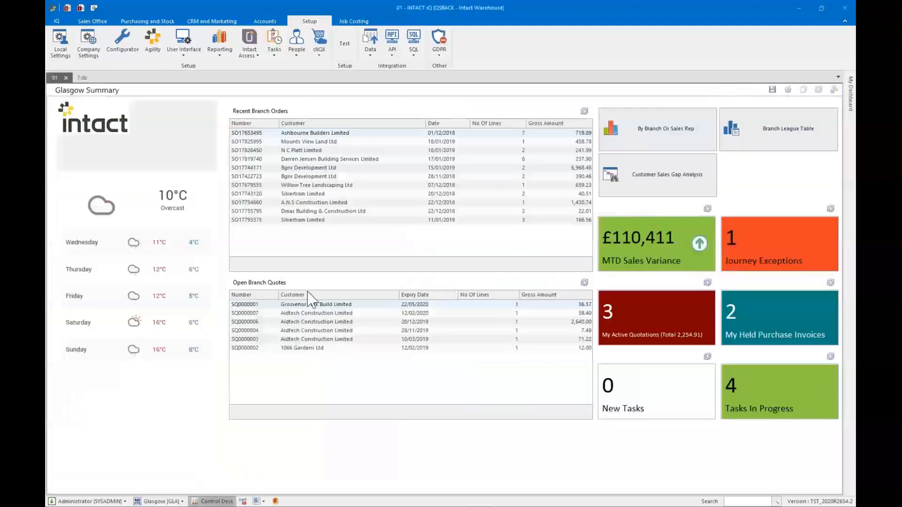
View the Branch Dashboard and return to the CRM Summary control desk's Active Quotations chart
key("ctrl+Tab")
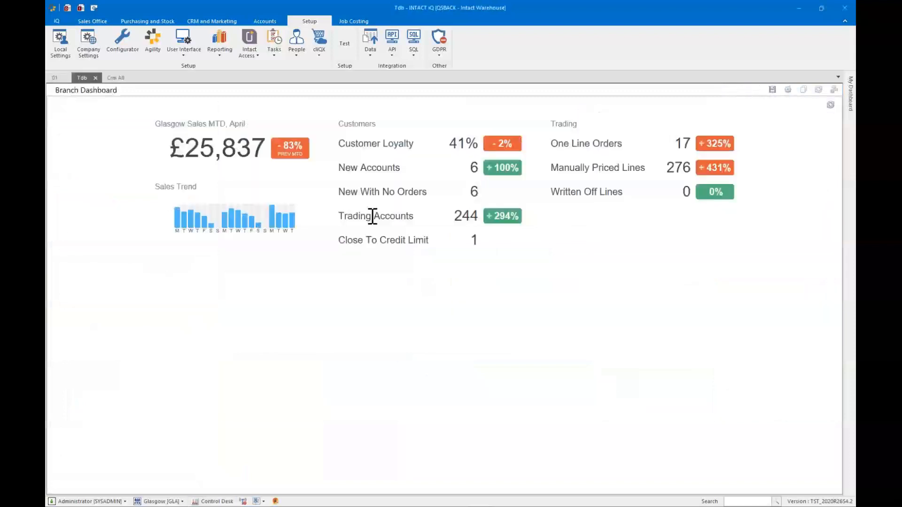
left_click(116, 78)
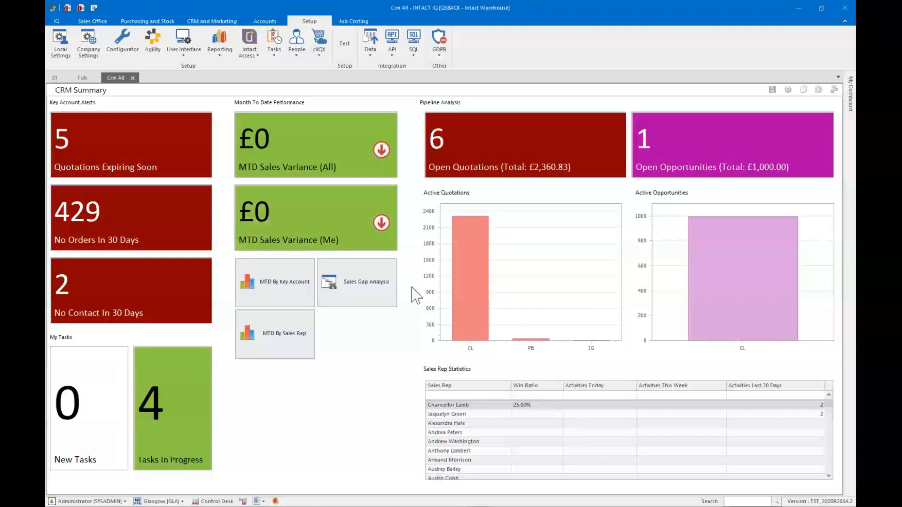
mouse_move(472, 300)
Start customizing the CRM Summary desk layout and remove the Active Quotations and Active Opportunities charts
left_click(833, 89)
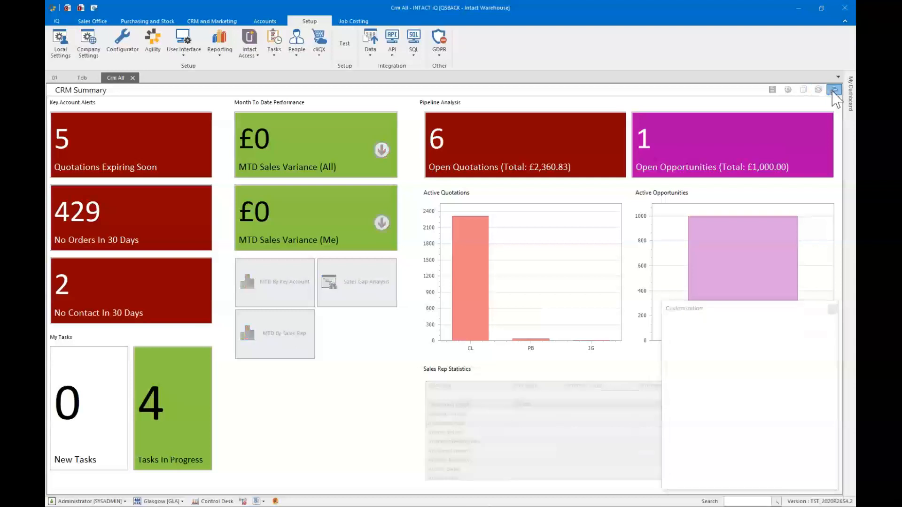
left_click(454, 250)
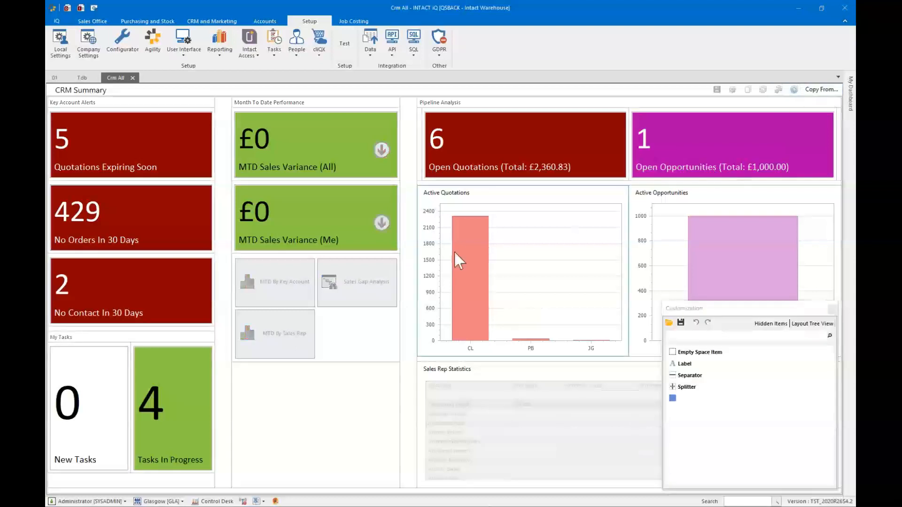
right_click(454, 250)
left_click(480, 366)
right_click(539, 263)
left_click(559, 367)
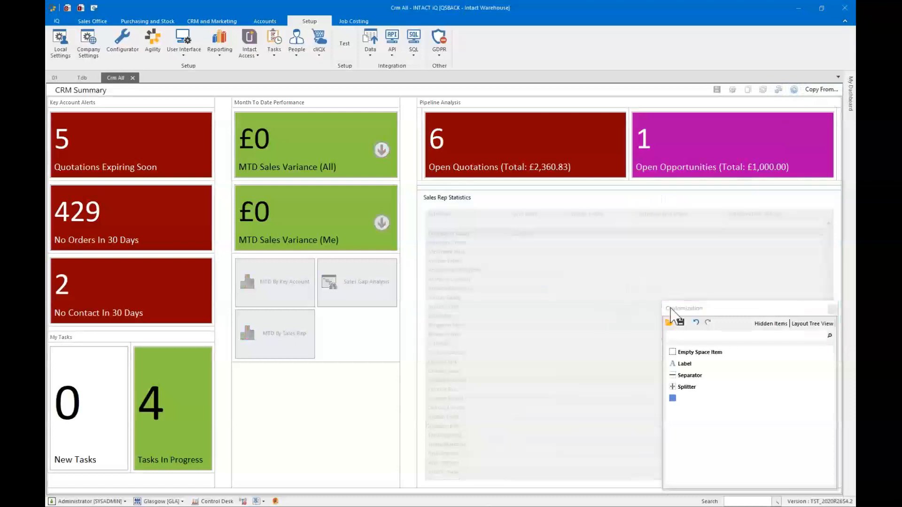
Add a Bar Chart widget and place it between the Pipeline Analysis tiles and the Sales Rep Statistics grid
left_click(794, 89)
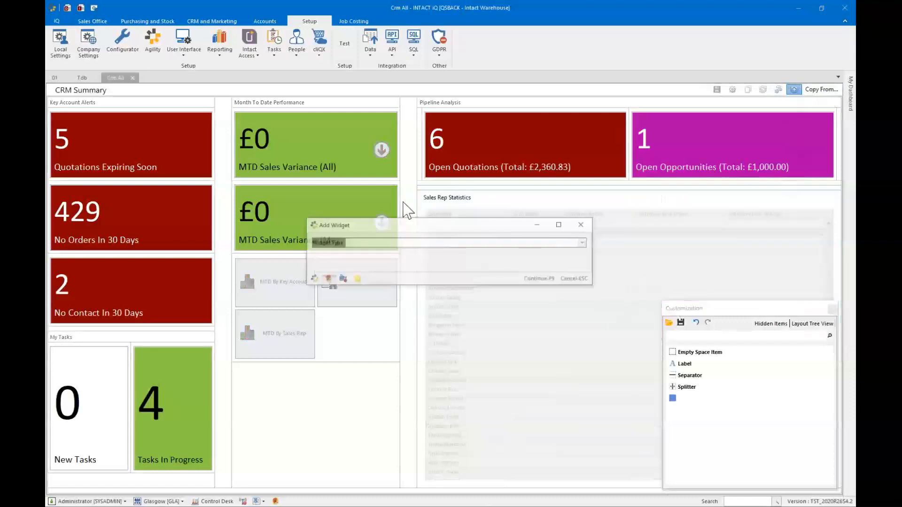
type("Bar Chart")
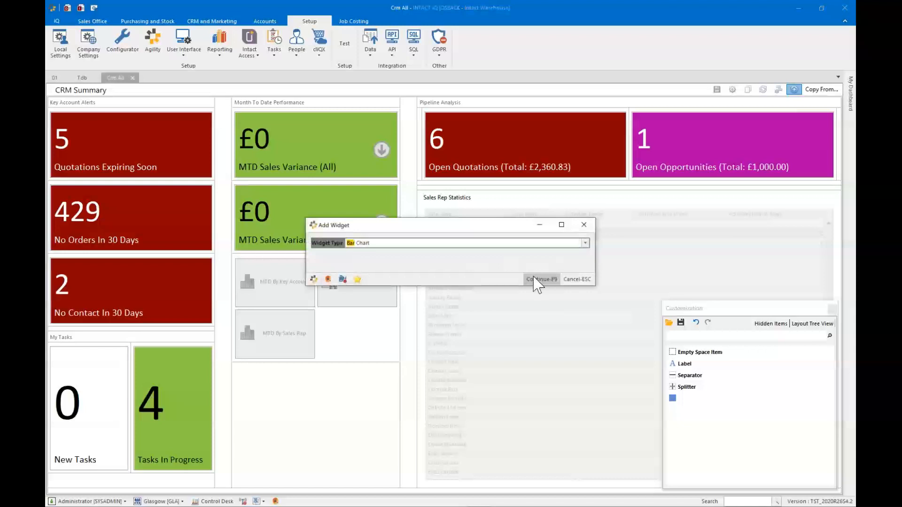
left_click(535, 279)
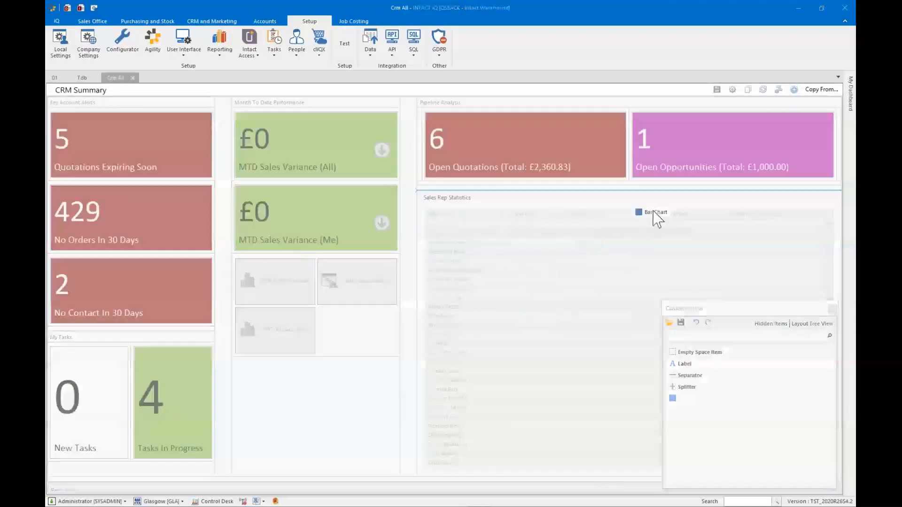
left_click_drag(657, 218, 572, 195)
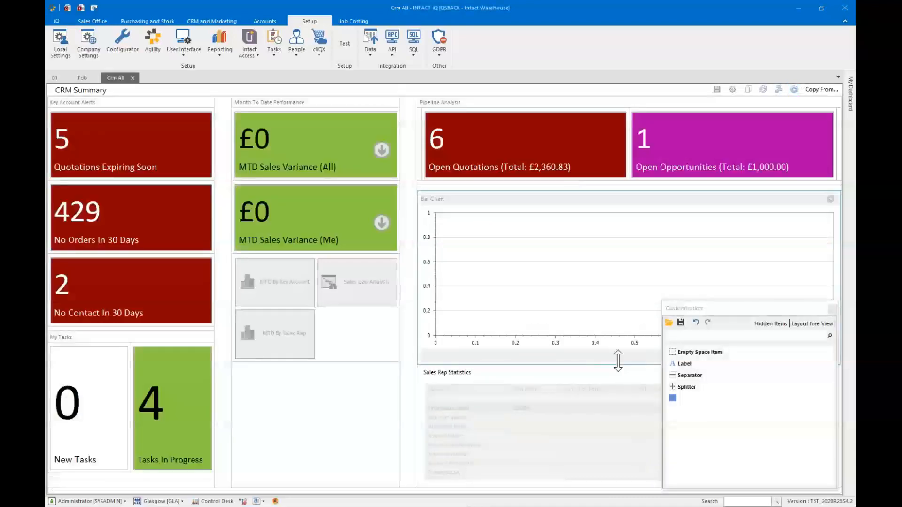
Finish the layout customization and configure the new bar chart with description Active Quotations and item type Sales Quotation
left_click(778, 90)
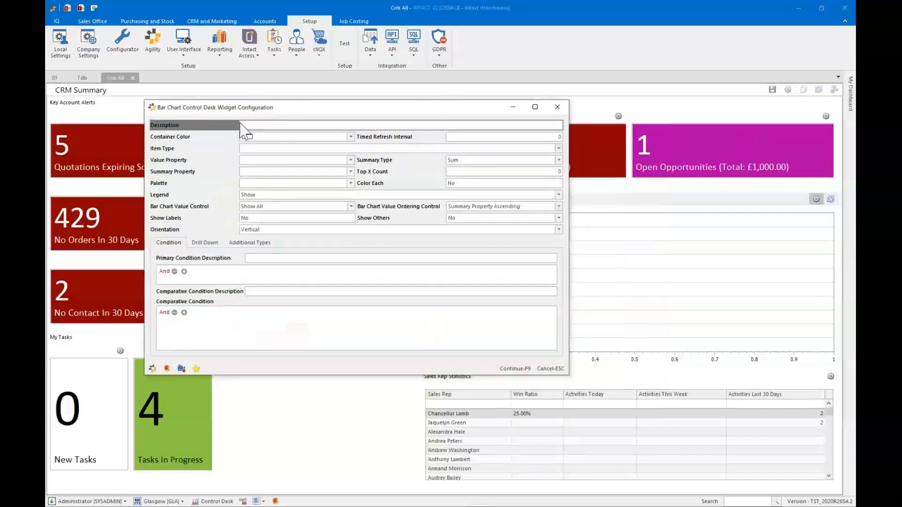
type("Quotations")
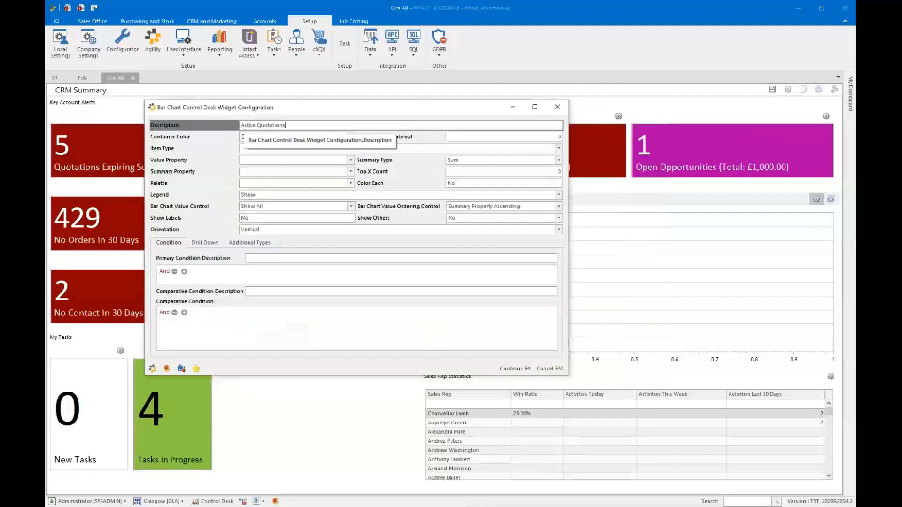
left_click(271, 149)
type("sales q")
key("Return")
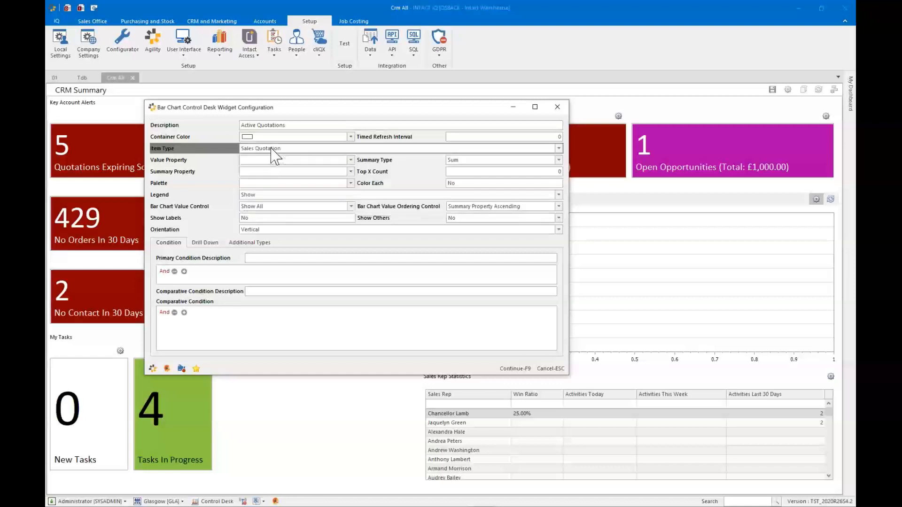
Set the chart's value property to NetAmountLessDiscountBase and its summary property to SalesRep.Code, and accept the configuration
left_click(351, 160)
type("net")
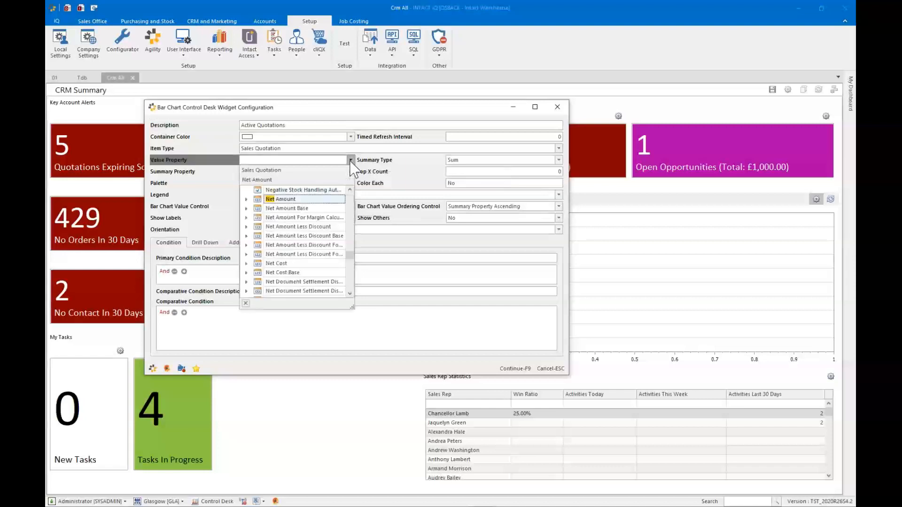
left_click(334, 236)
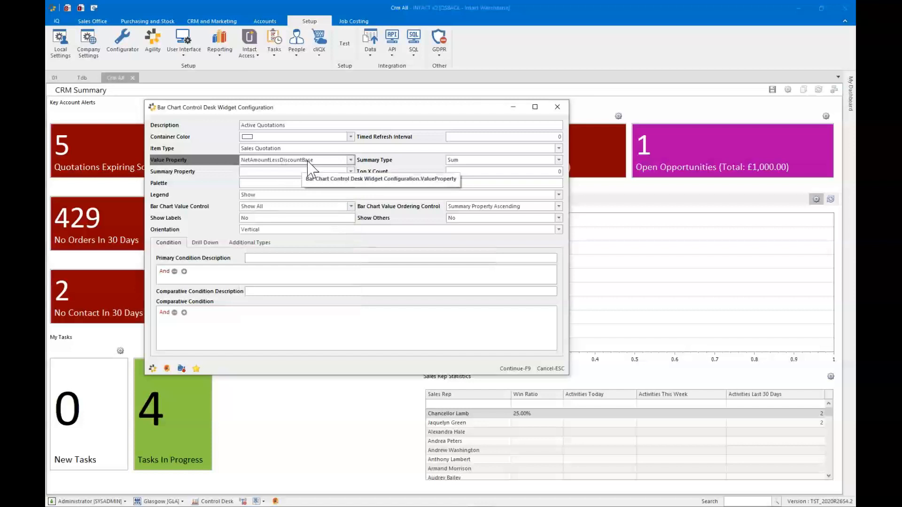
left_click(277, 172)
type("Sales Rep.Code")
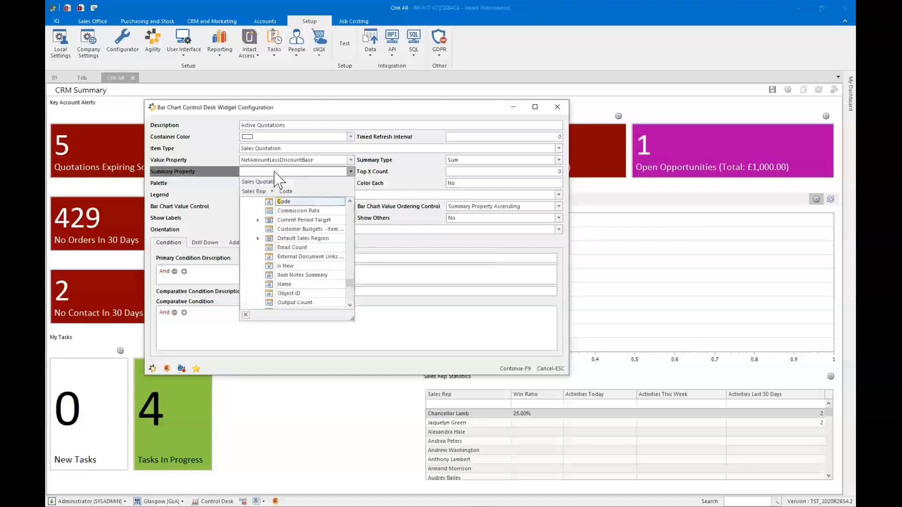
key("Return")
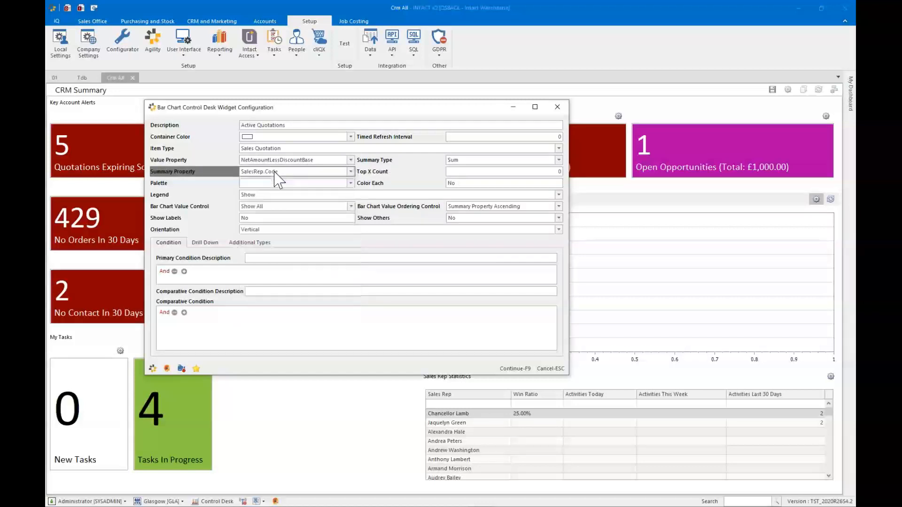
left_click(507, 368)
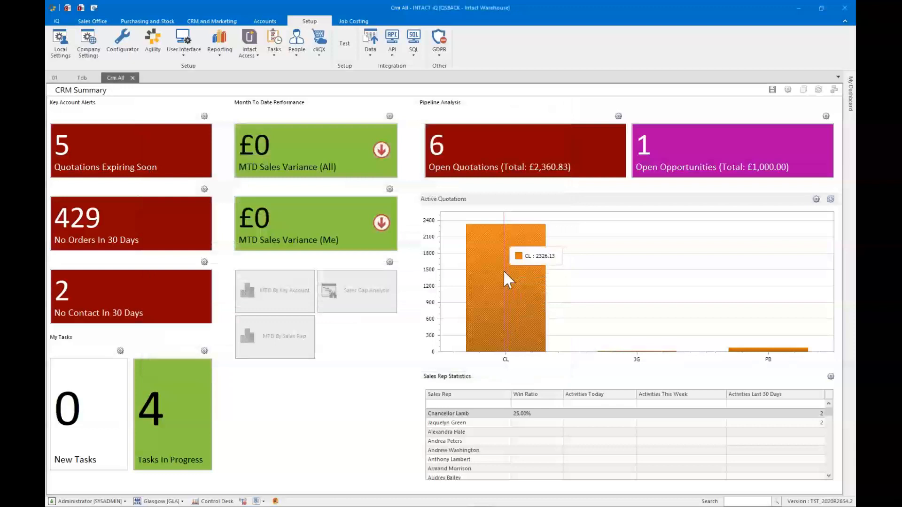
Reopen the Active Quotations chart's configuration and set its drill down item type to Sales Quotation
left_click(816, 200)
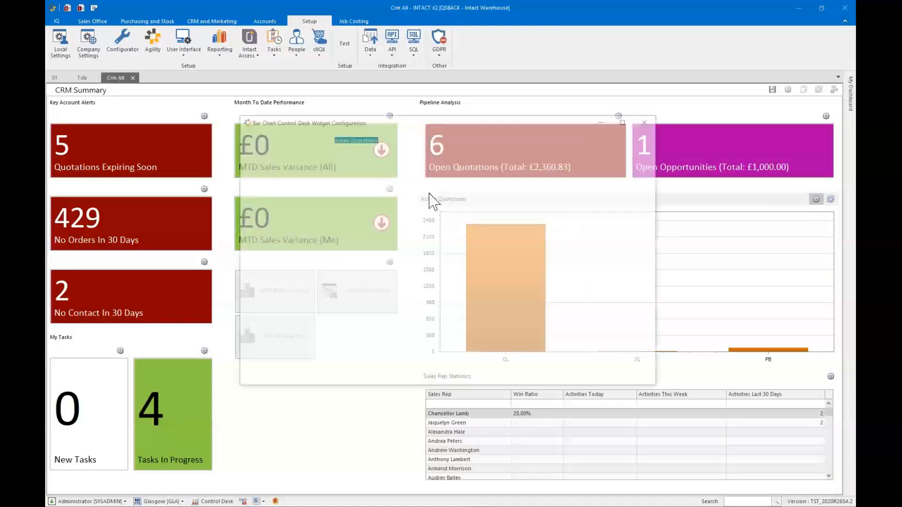
left_click(299, 257)
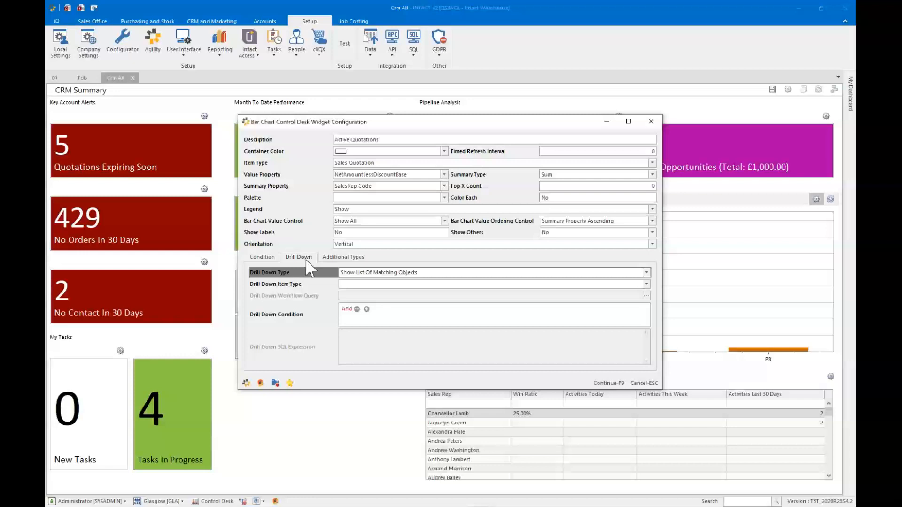
right_click(310, 243)
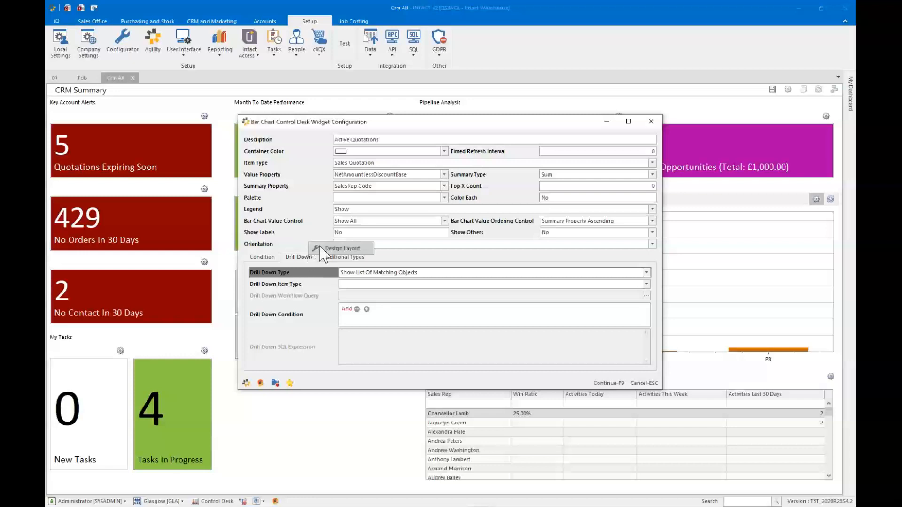
left_click(310, 245)
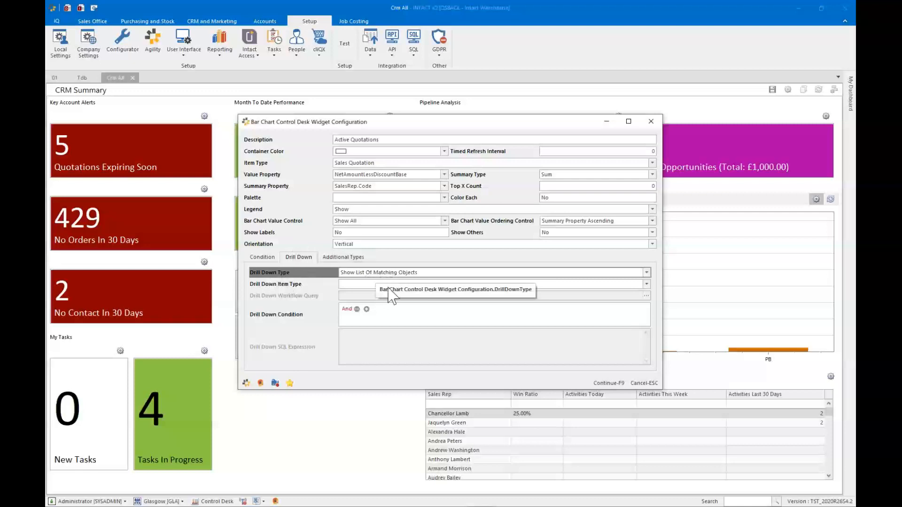
left_click(387, 285)
type("Sales Quot")
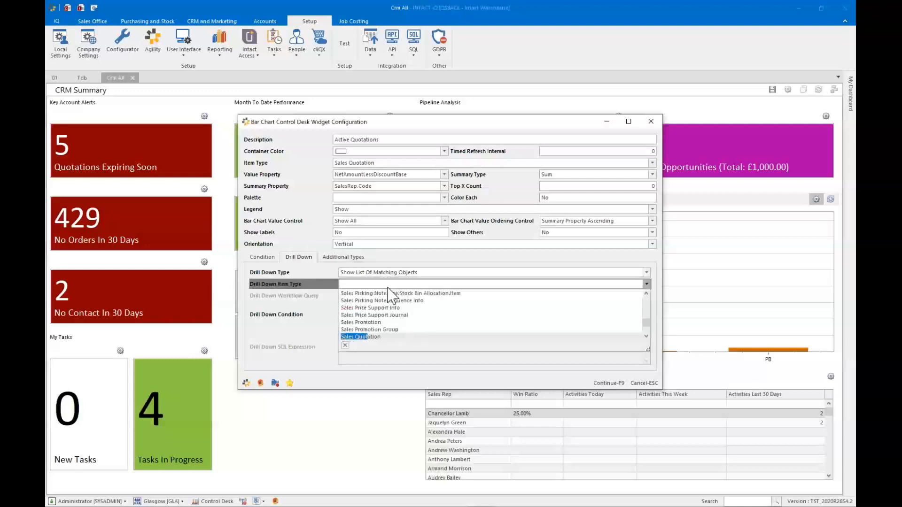
key("Return")
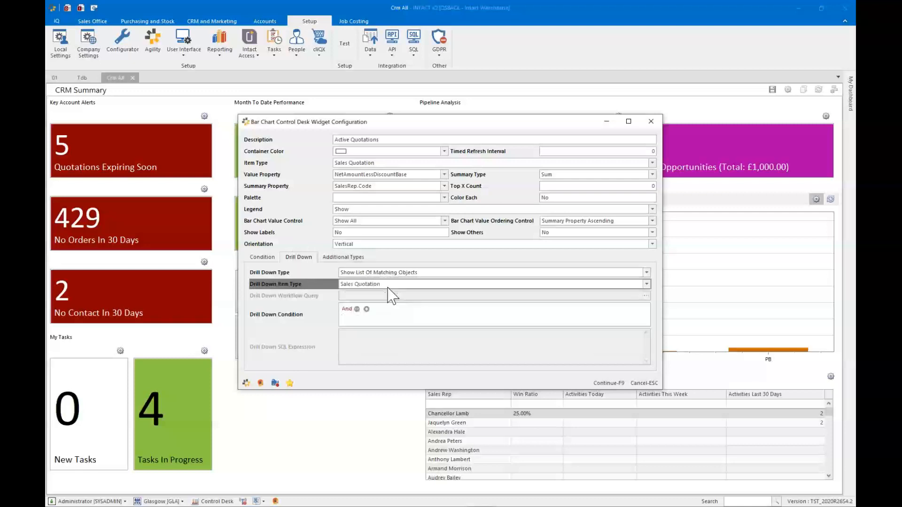
Add a drill down condition that uses the Sales Rep.Code property with the Equals operator
left_click(367, 309)
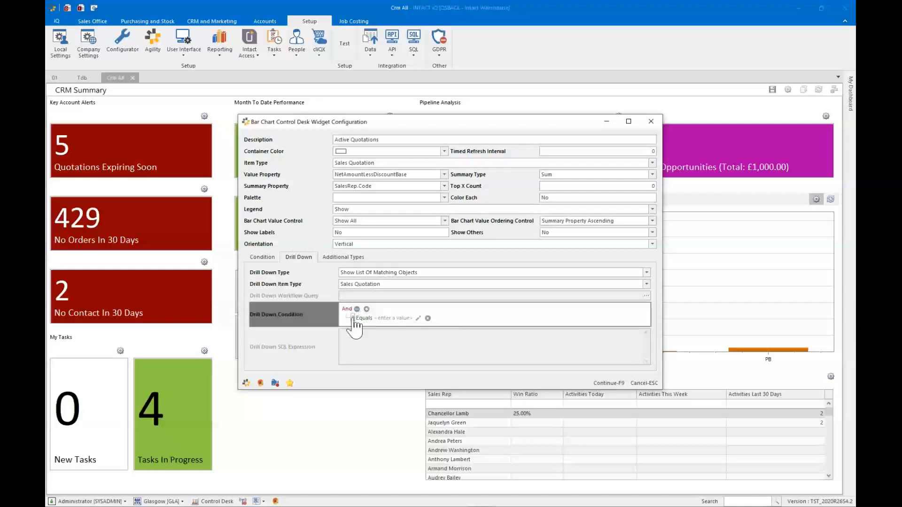
left_click(352, 317)
type("sales")
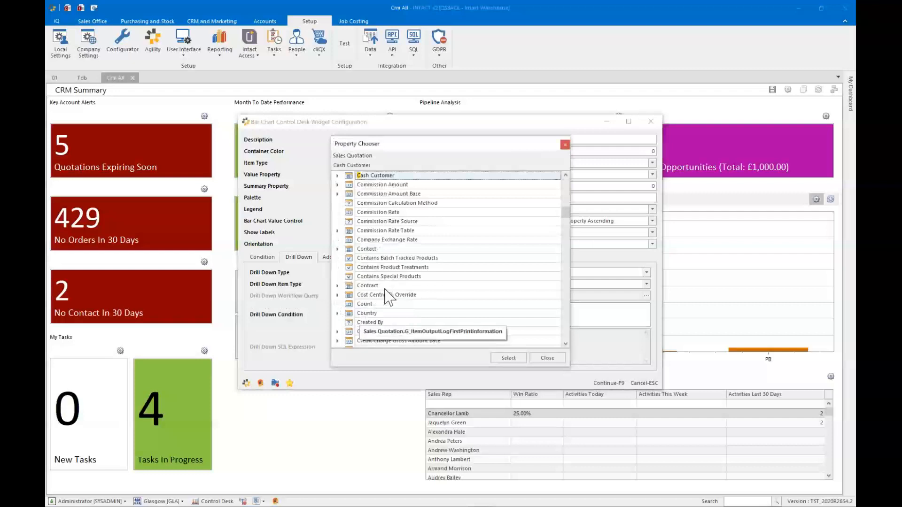
key("Down")
key("Down")
key("Down")
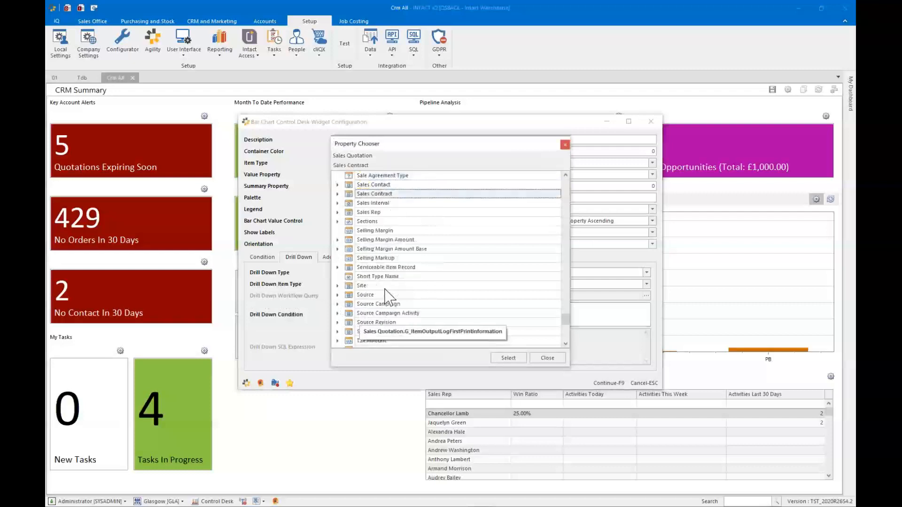
key("Right")
key("Down")
type("code")
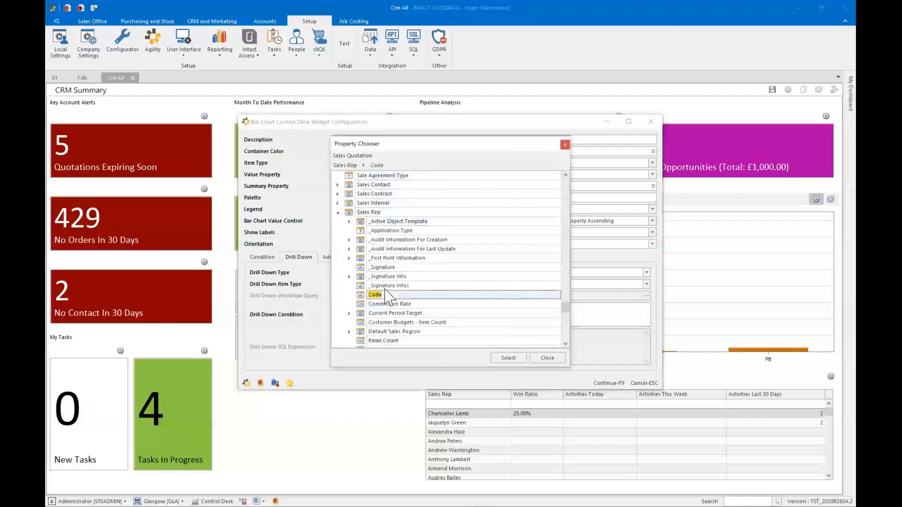
key("Return")
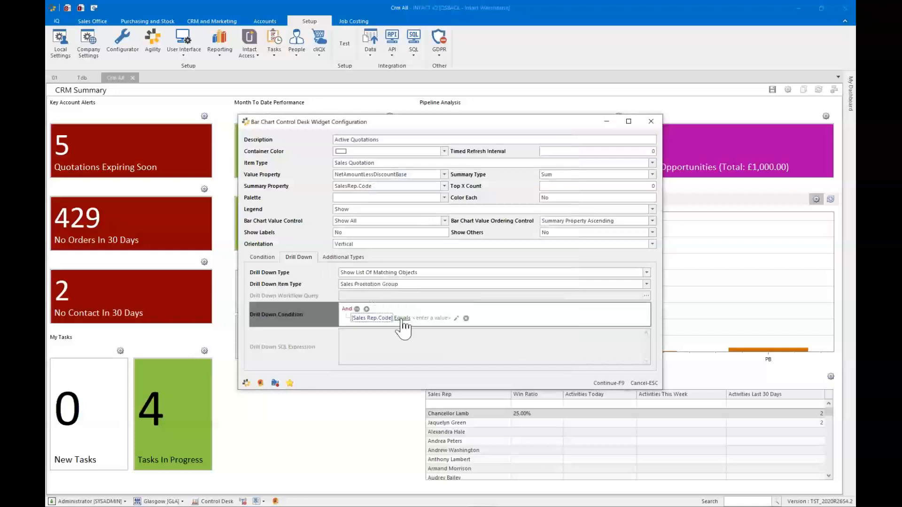
Compare the drill down condition with _Parameter_DrillDownSelectedSummaryProperty, accept the configuration and leave widget configuration mode
left_click(456, 318)
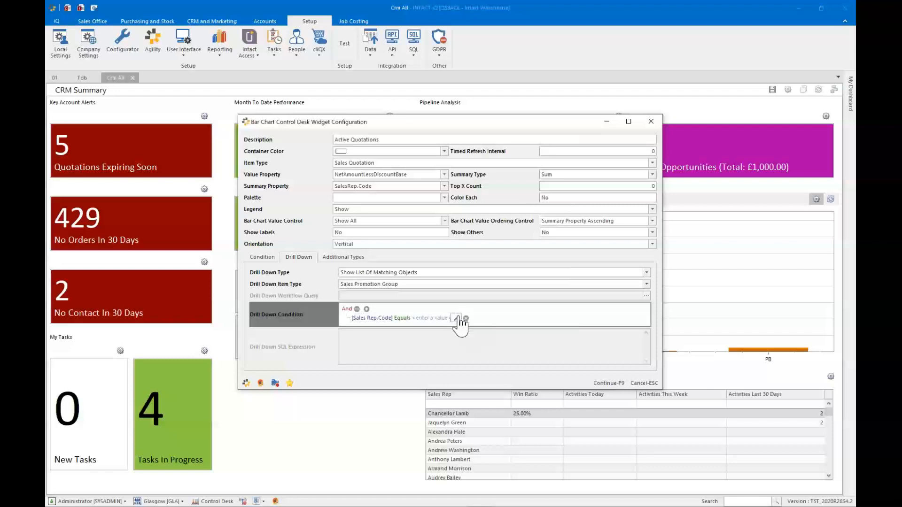
left_click(432, 318)
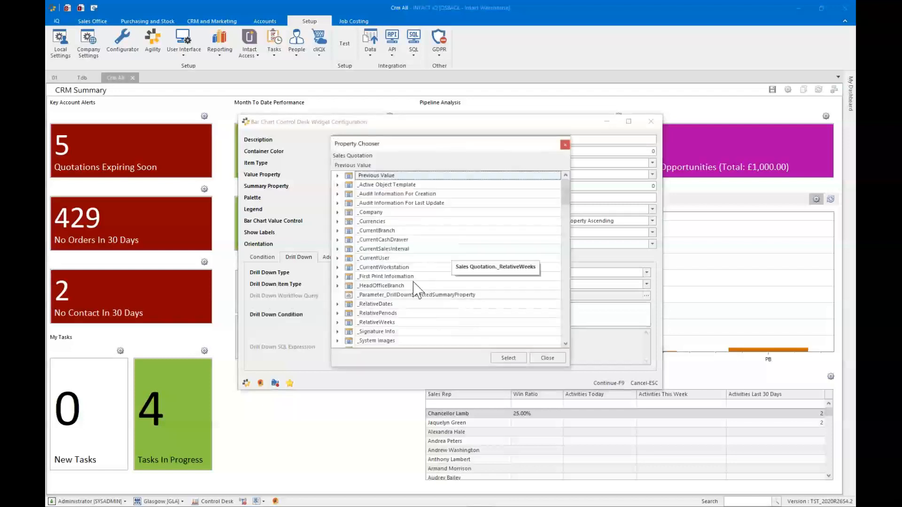
left_click(371, 295)
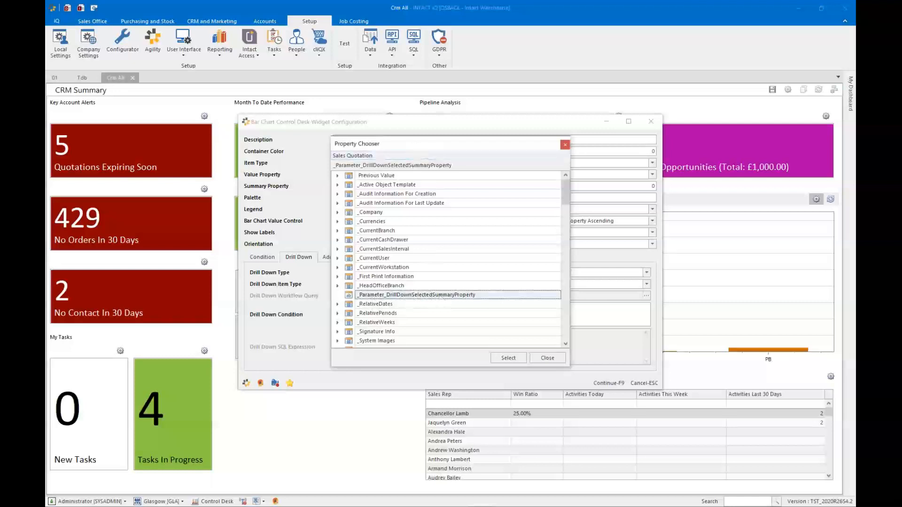
left_click_drag(376, 144, 459, 135)
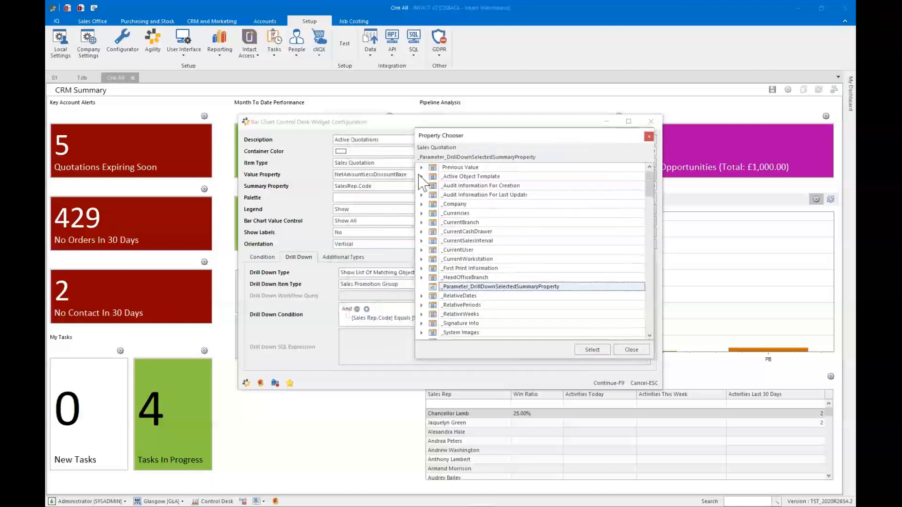
left_click(591, 352)
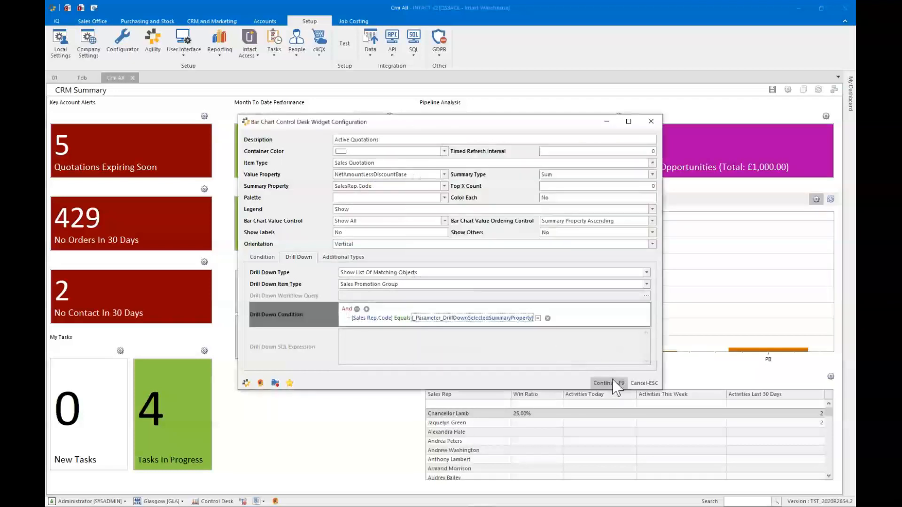
key("F9")
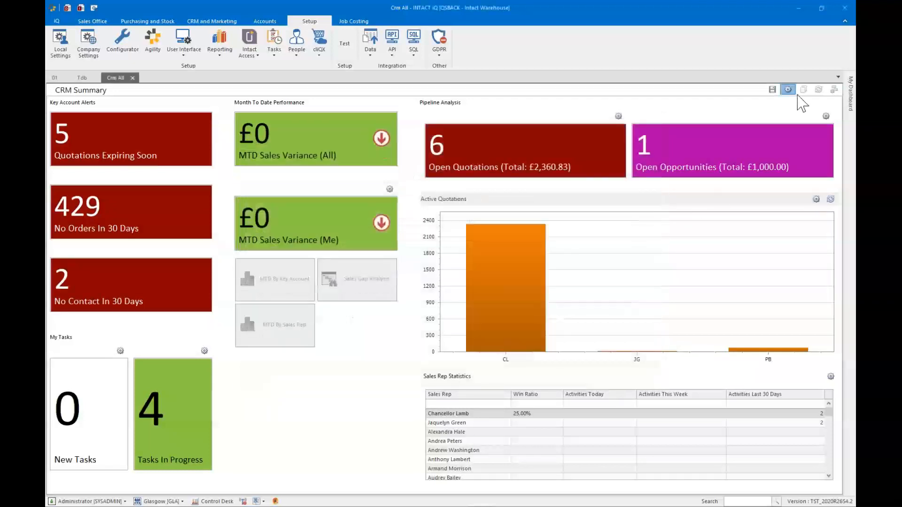
Drill down into the CL bar of the Active Quotations chart to view its quotations, and return to the CRM Summary desk
left_click(522, 264)
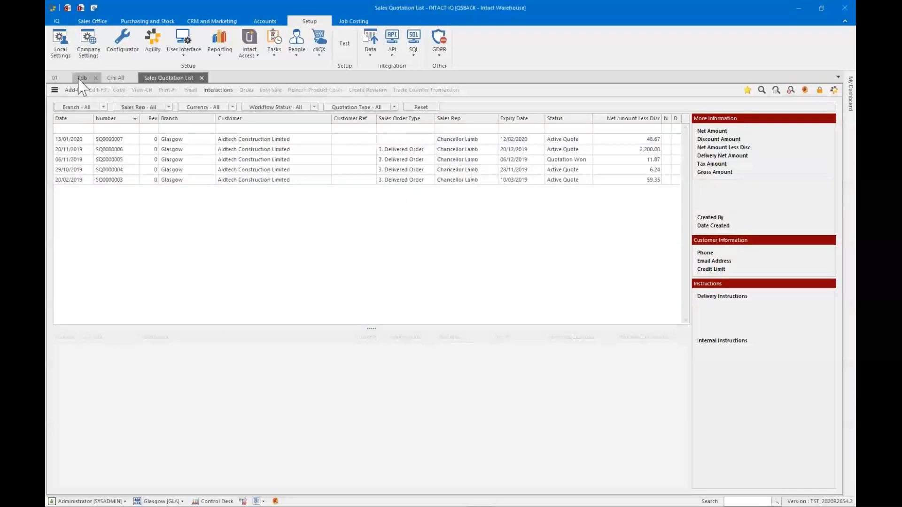
left_click(115, 78)
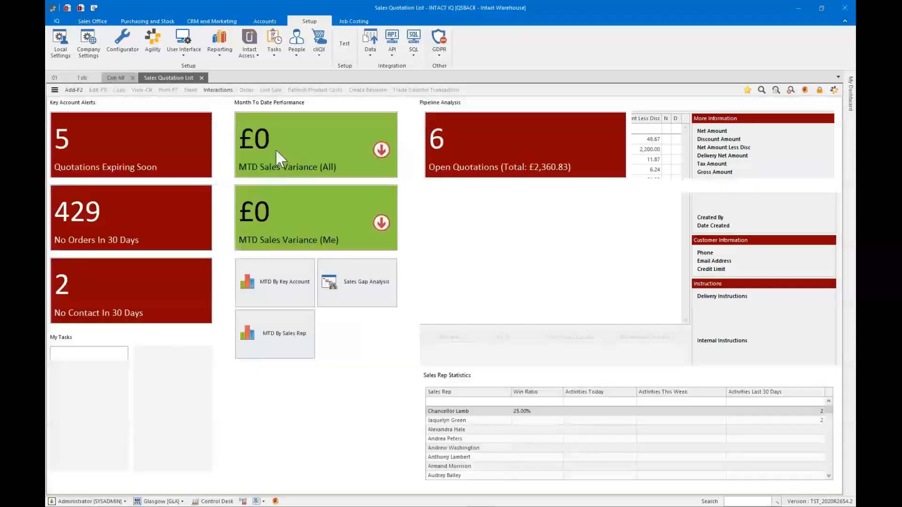
mouse_move(517, 289)
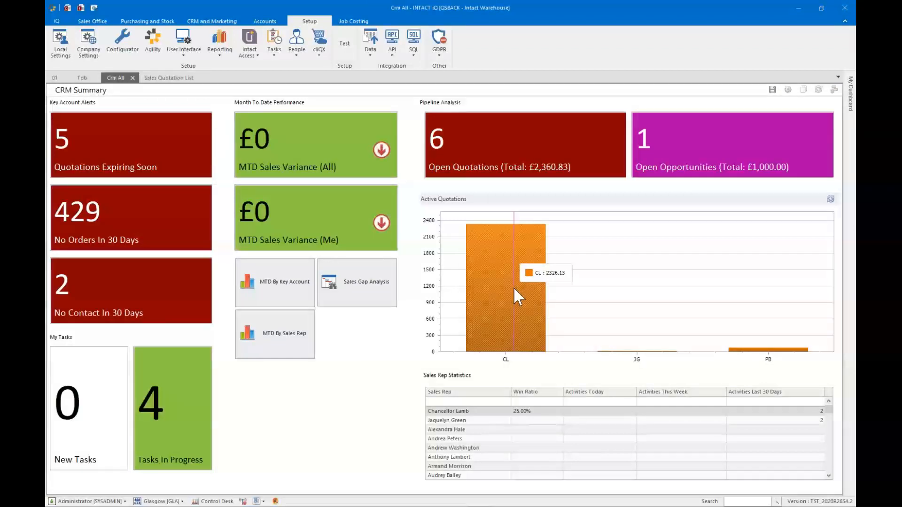
Close all open desks and lists without saving the control desk layout
right_click(437, 78)
left_click(449, 83)
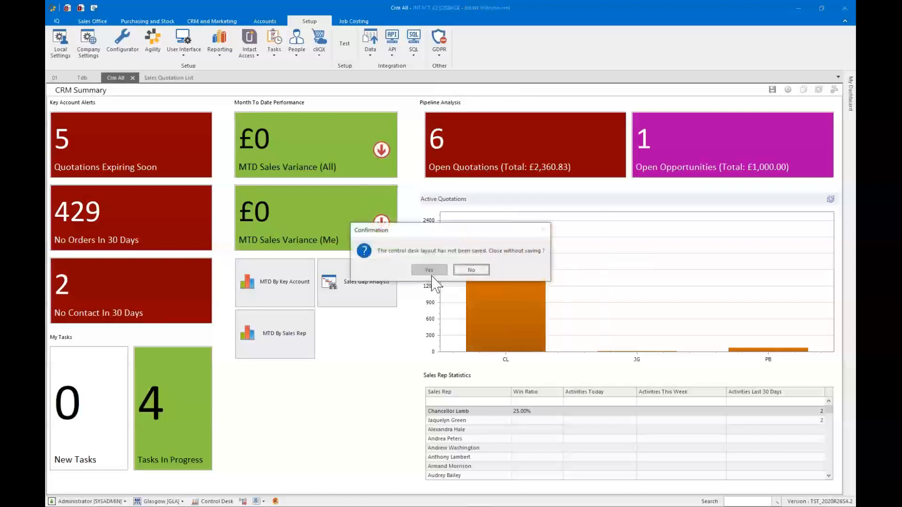
left_click(430, 270)
left_click(429, 270)
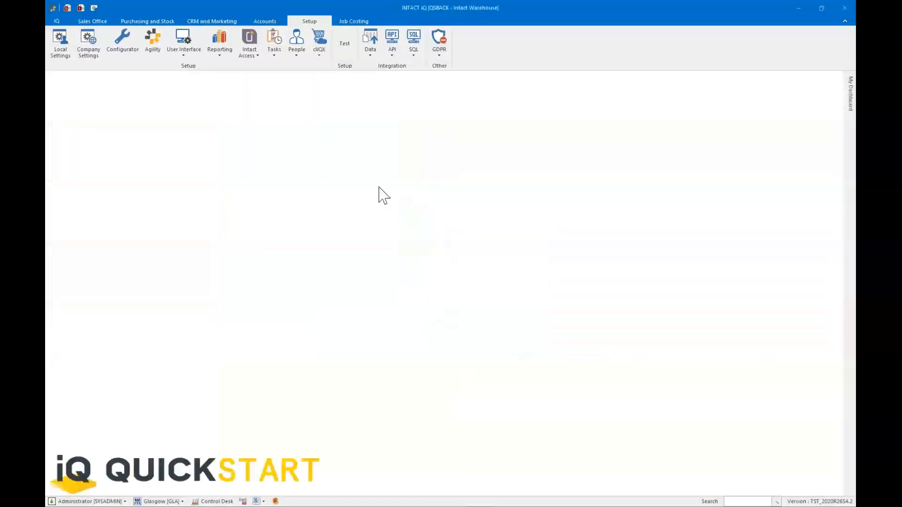
List the sales orders and open the newest Aidtech Construction Limited order dated 28/04/2020 for editing
left_click(92, 21)
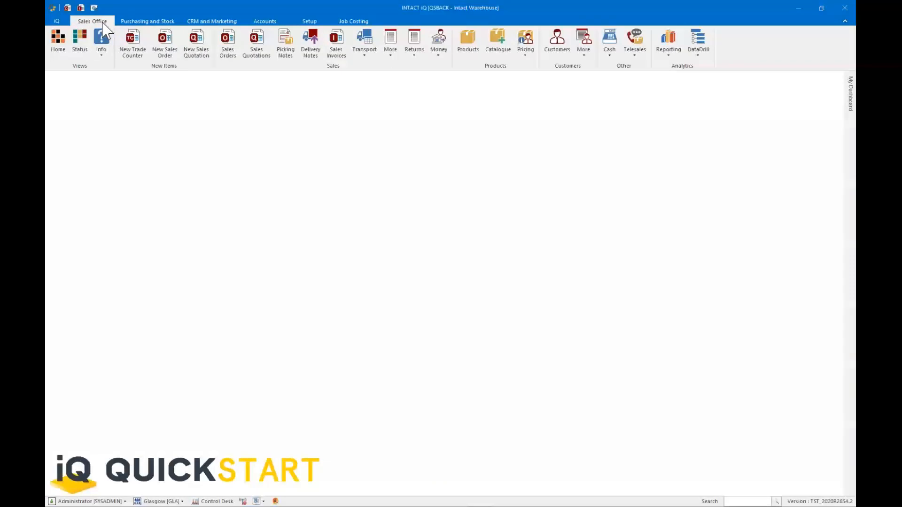
left_click(227, 53)
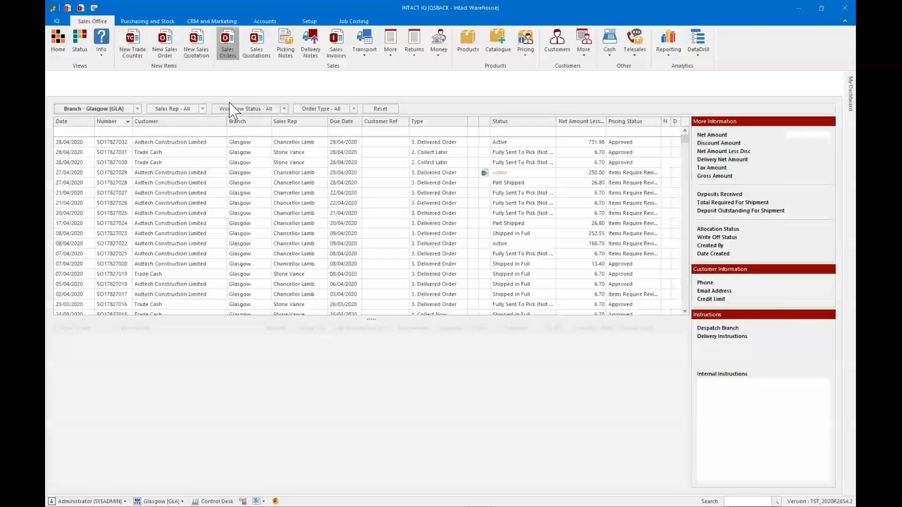
left_click(137, 142)
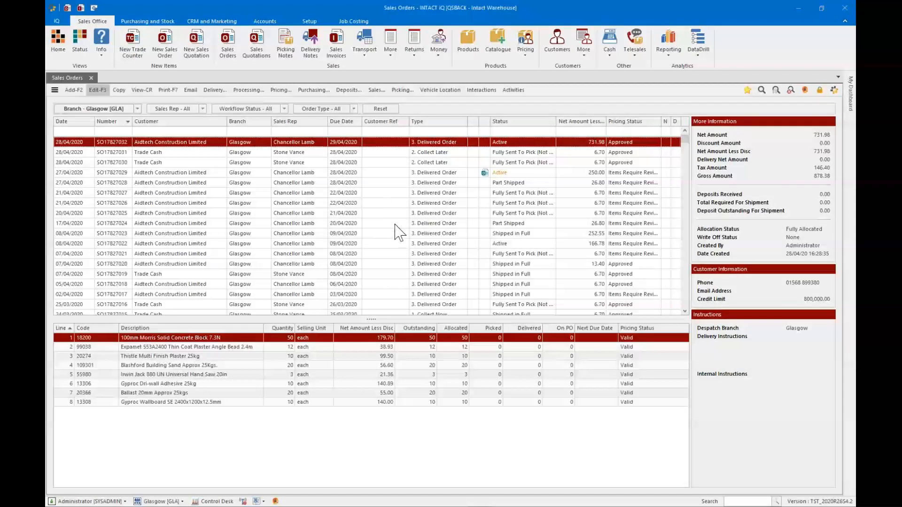
key("F3")
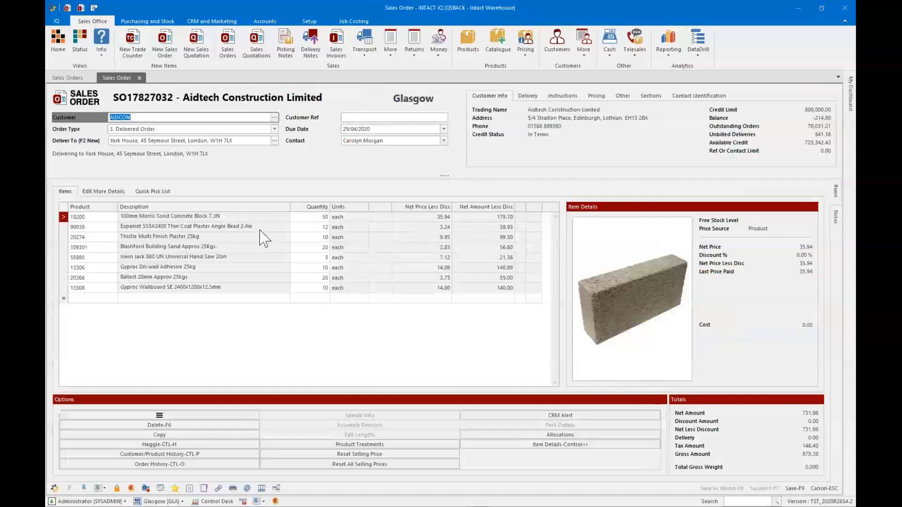
Copy the order lines from Thistle Multi Finish Plaster 25kg through Irwin Jack 880 UN Universal Hand Saw 20in
left_click(187, 238)
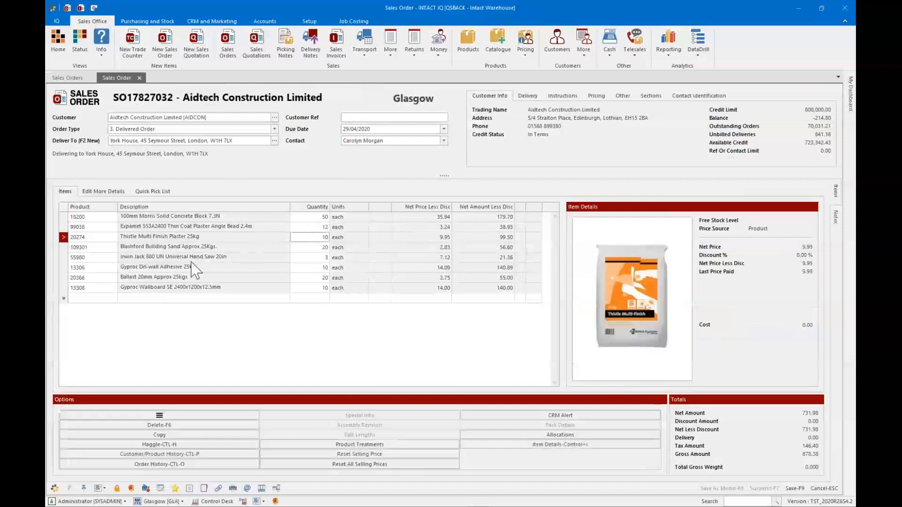
left_click(192, 258, "shift")
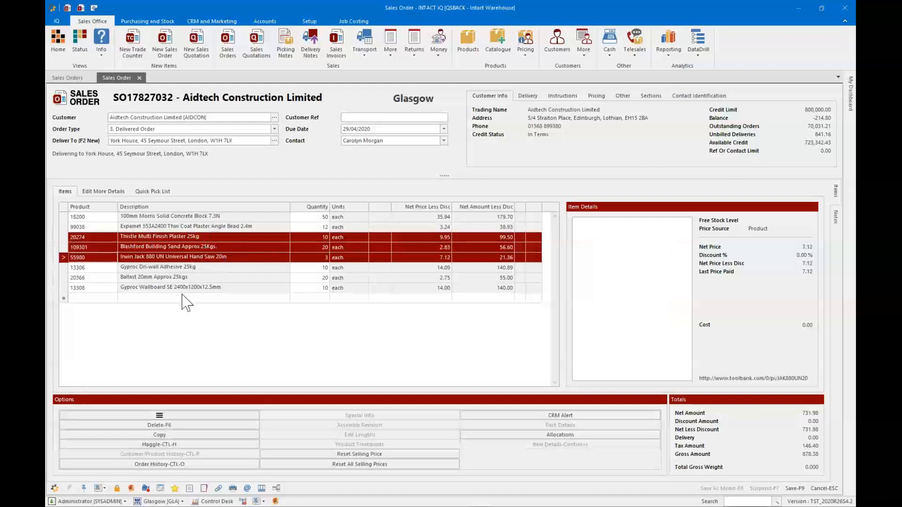
left_click(197, 436)
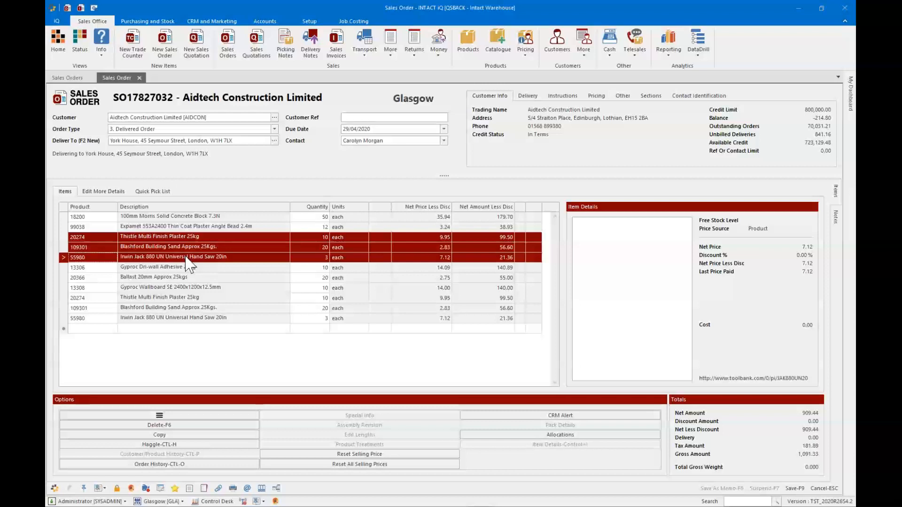
Haggle the three selected order lines to a new total net value of 150.00 and check their pricing status
left_click(172, 445)
left_click_drag(442, 197, 252, 216)
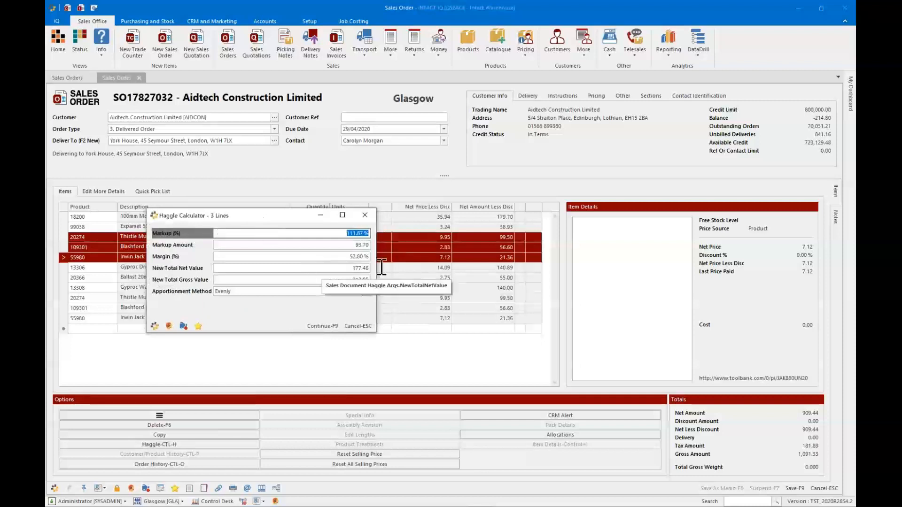
key("Tab")
key("Tab")
key("Tab")
type("150")
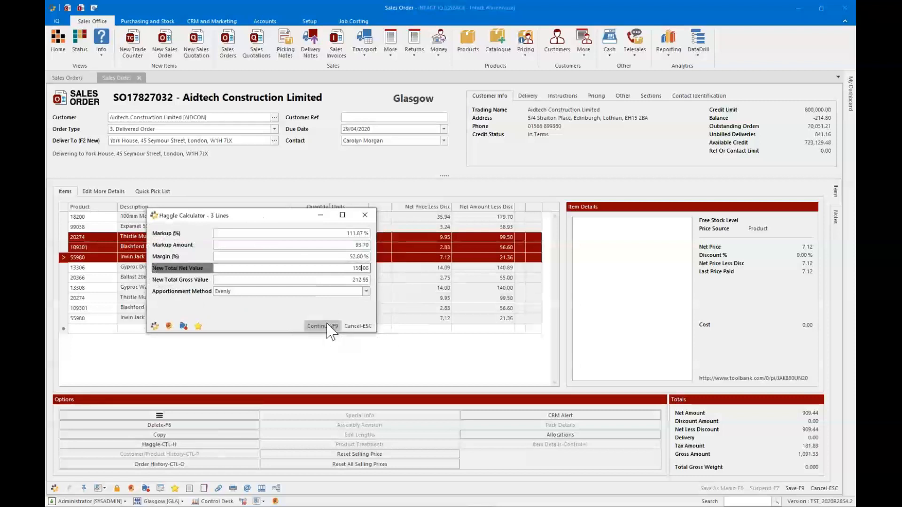
left_click(327, 324)
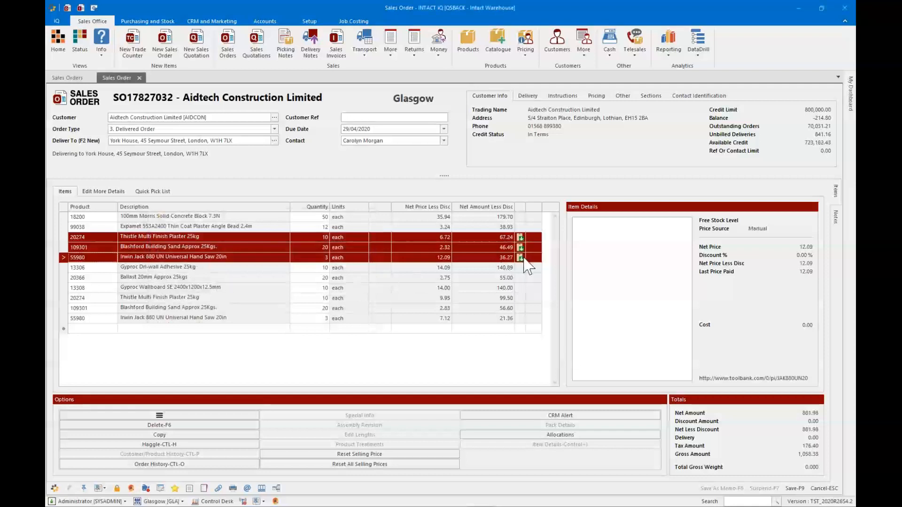
mouse_move(523, 259)
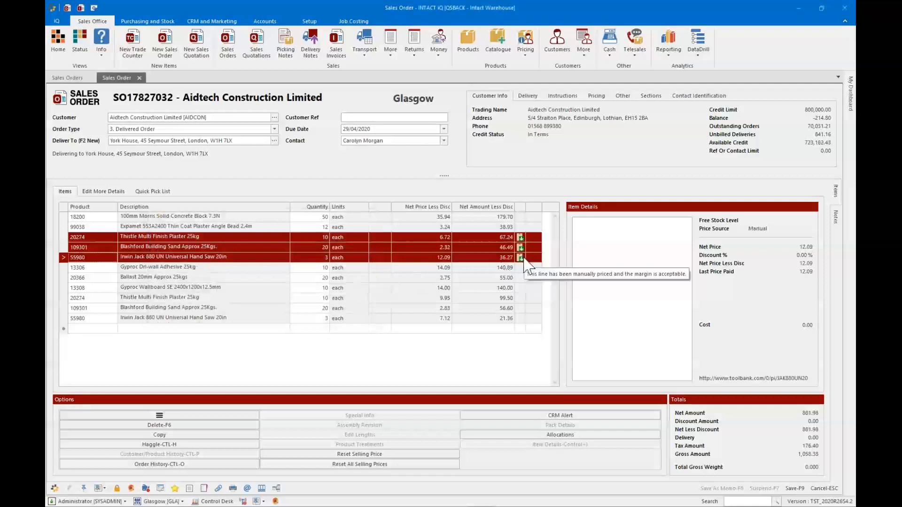
left_click(474, 268)
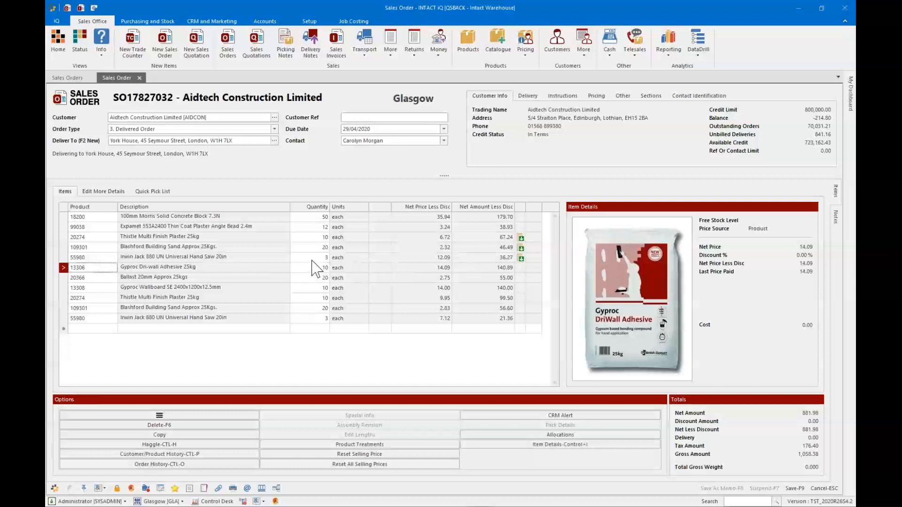
Move the four order lines from Thistle Multi Finish Plaster through Gyproc Dri-wall Adhesive down
left_click(148, 238)
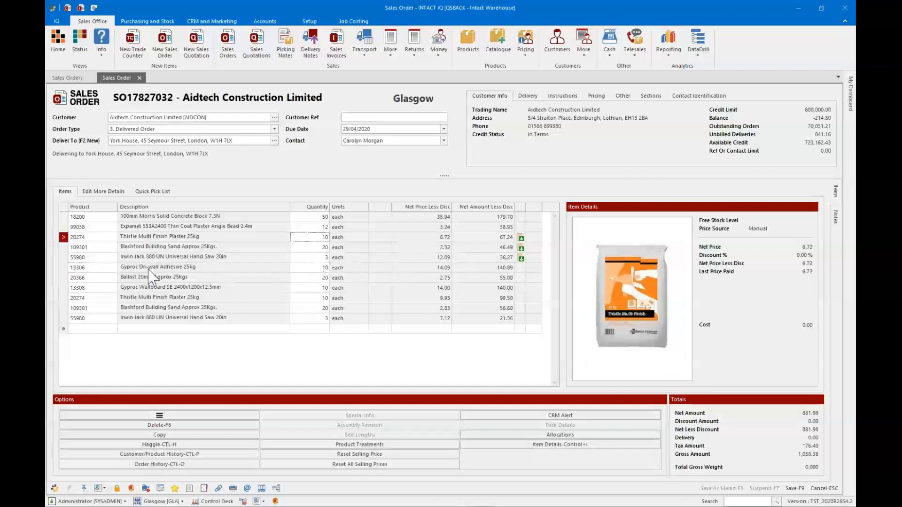
left_click(149, 269, "shift")
left_click(159, 415)
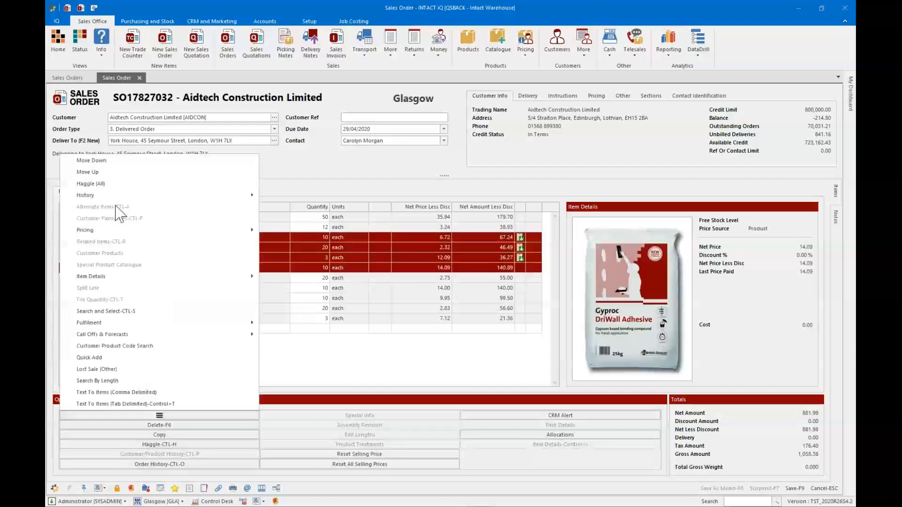
left_click(112, 162)
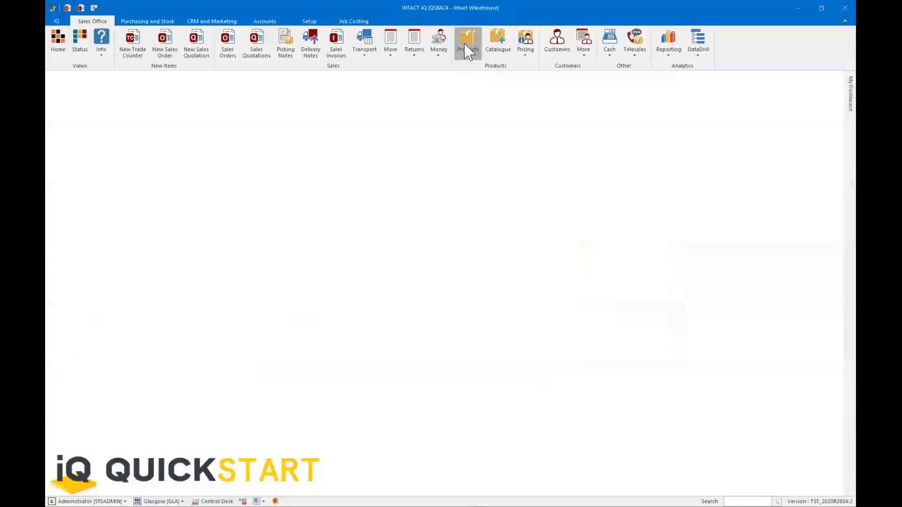
Open the Products list, start customizing its layout and add a Free Text Search item
left_click(466, 47)
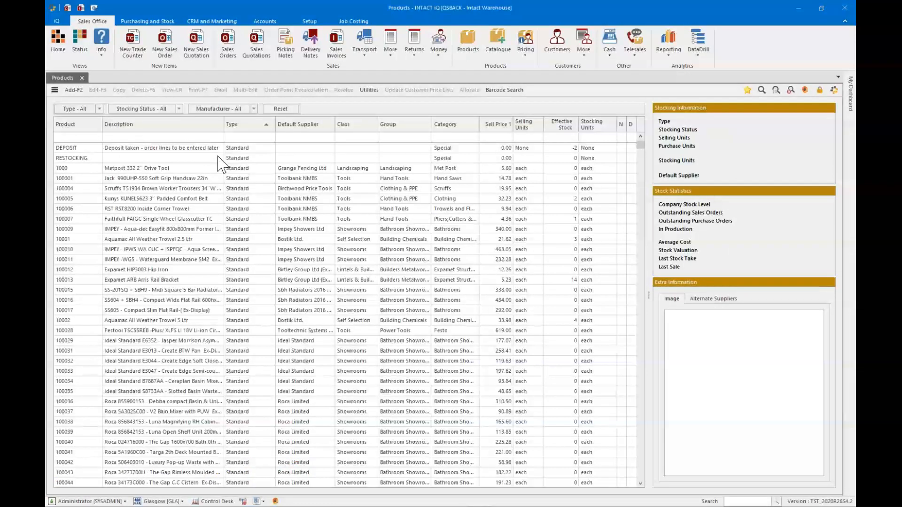
key("ctrl+f")
key("Escape")
key("ctrl+shift+l")
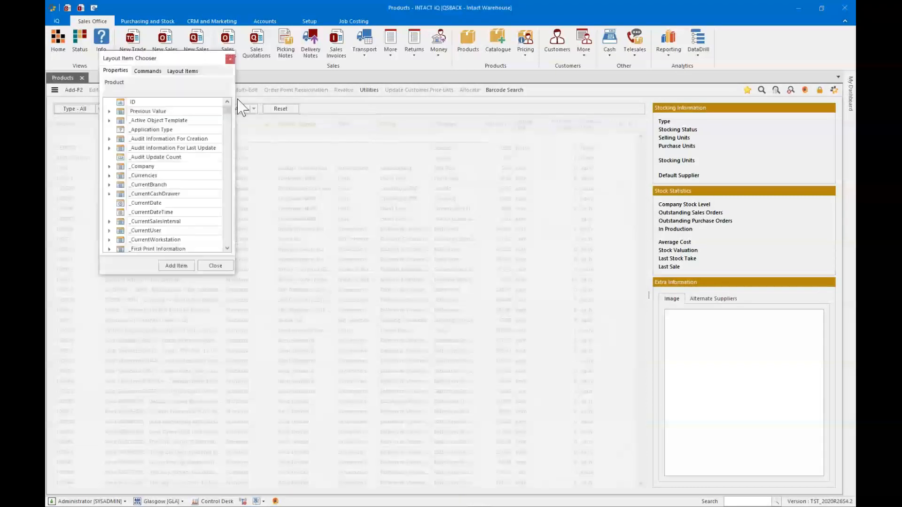
left_click(182, 70)
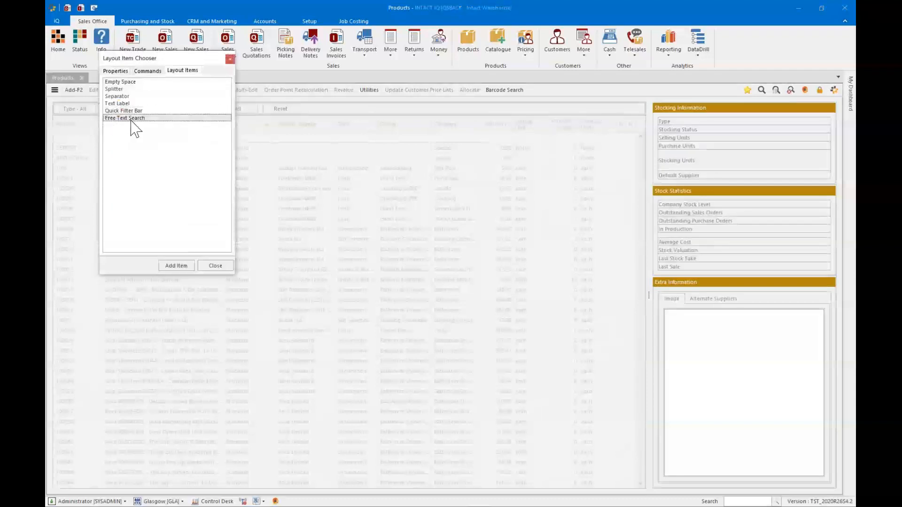
left_click(183, 265)
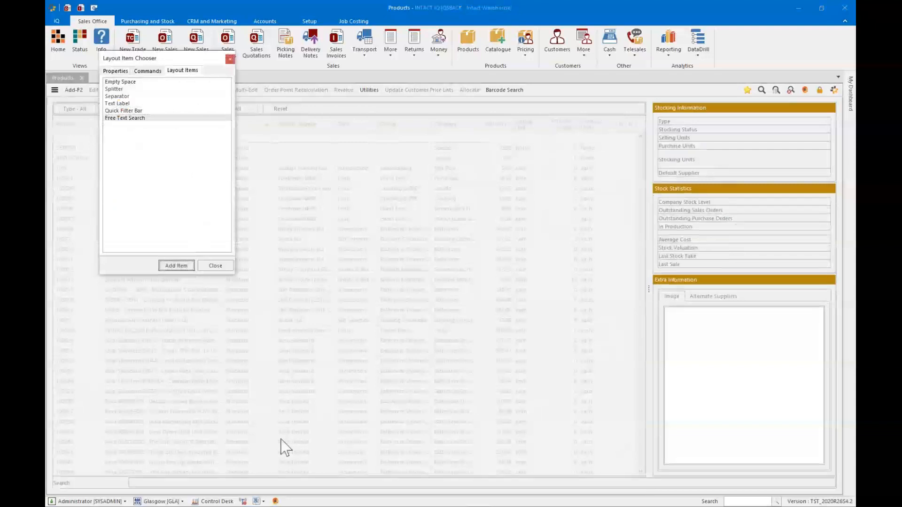
Place the free text search bar between the quick filters and the product grid, hide its label and finish the layout customization
left_click_drag(307, 484, 308, 118)
right_click(87, 123)
left_click(115, 182)
left_click(216, 266)
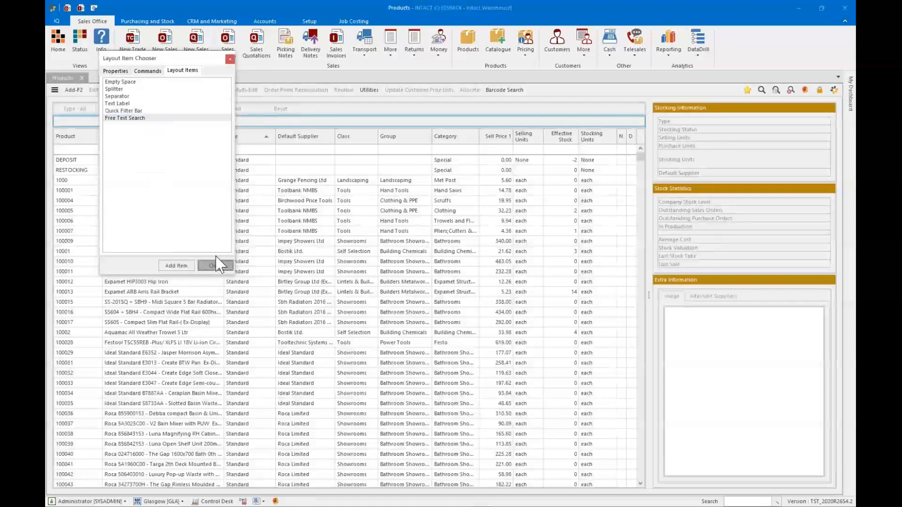
left_click(215, 266)
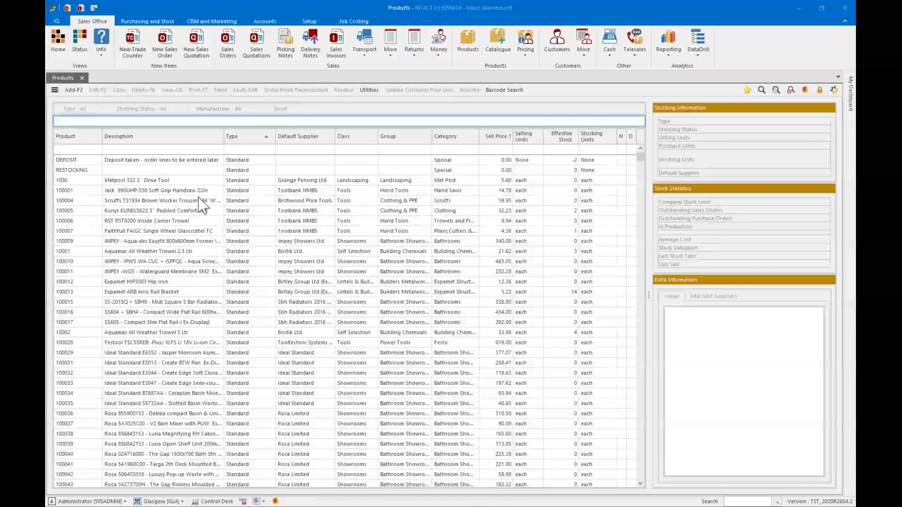
Enable Focus On Load for the search bar and save the Products layout in the Company context
right_click(205, 121)
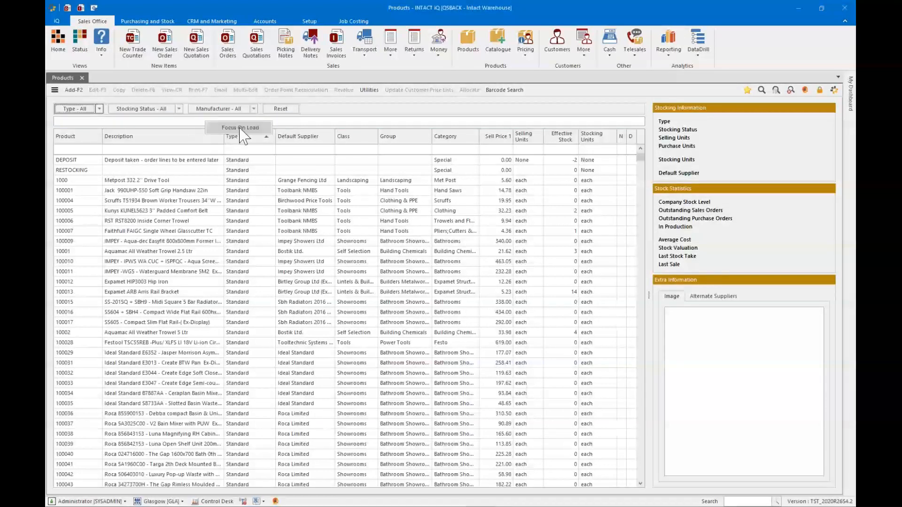
left_click(240, 129)
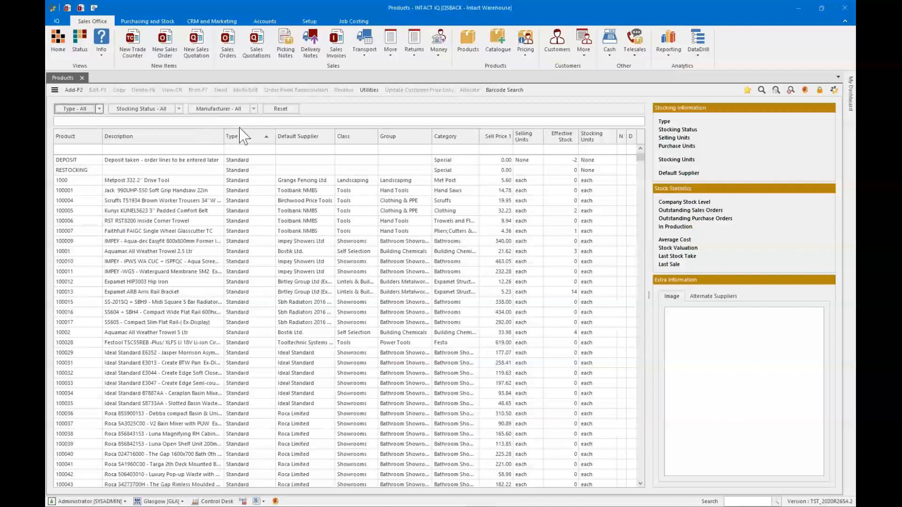
left_click(834, 89)
left_click(771, 104)
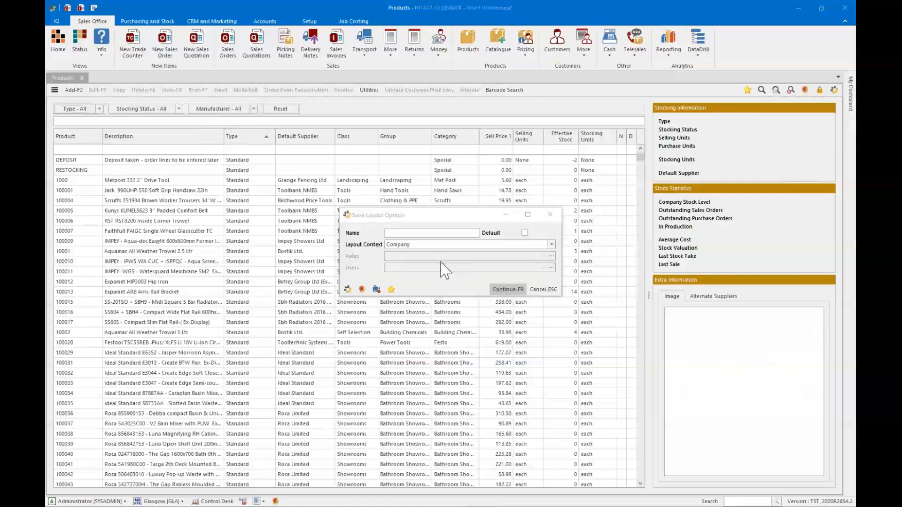
left_click(458, 344)
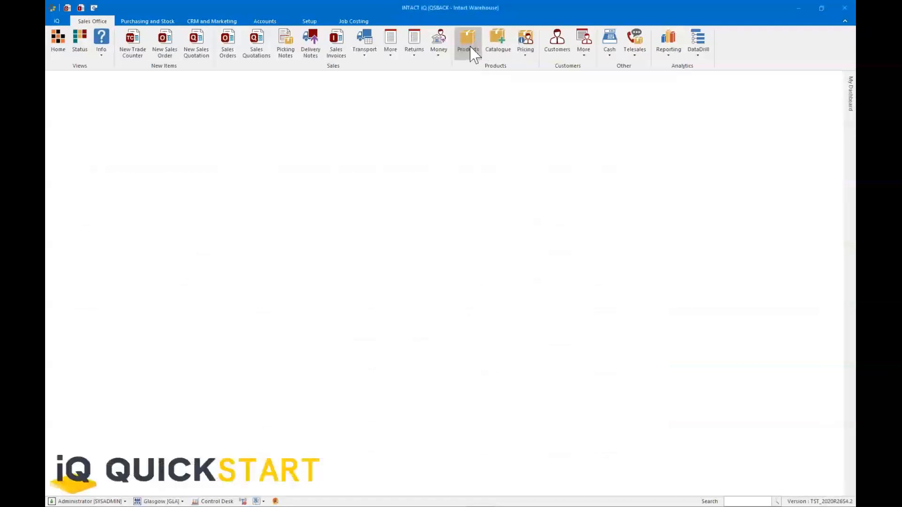
Reopen the Products list and search it for "drill" in the free text search bar
left_click(468, 41)
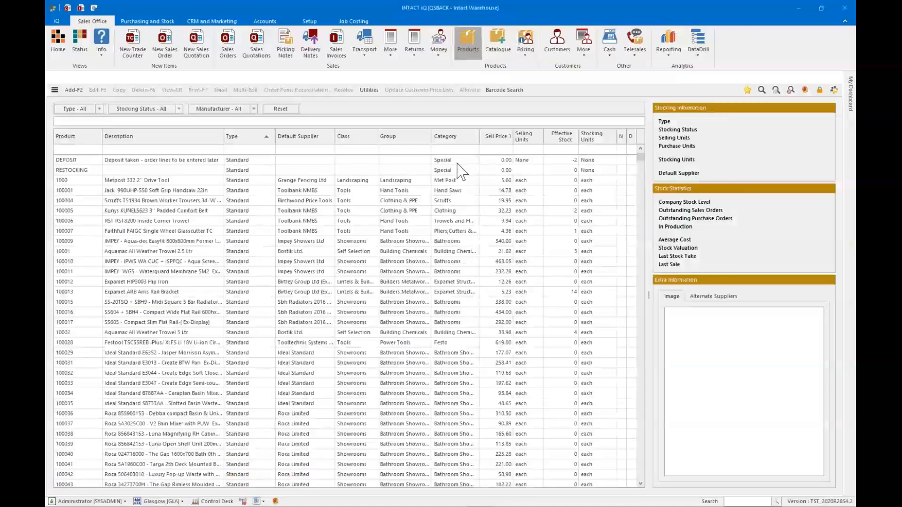
type("drill")
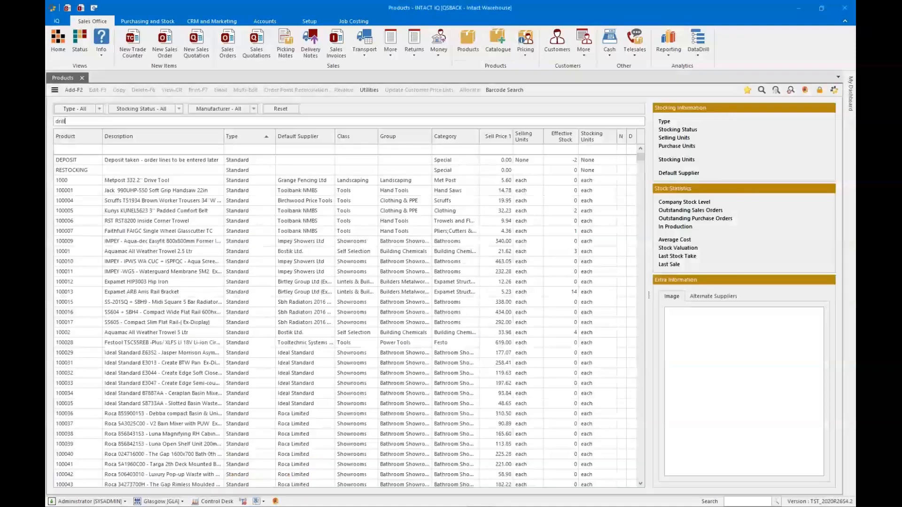